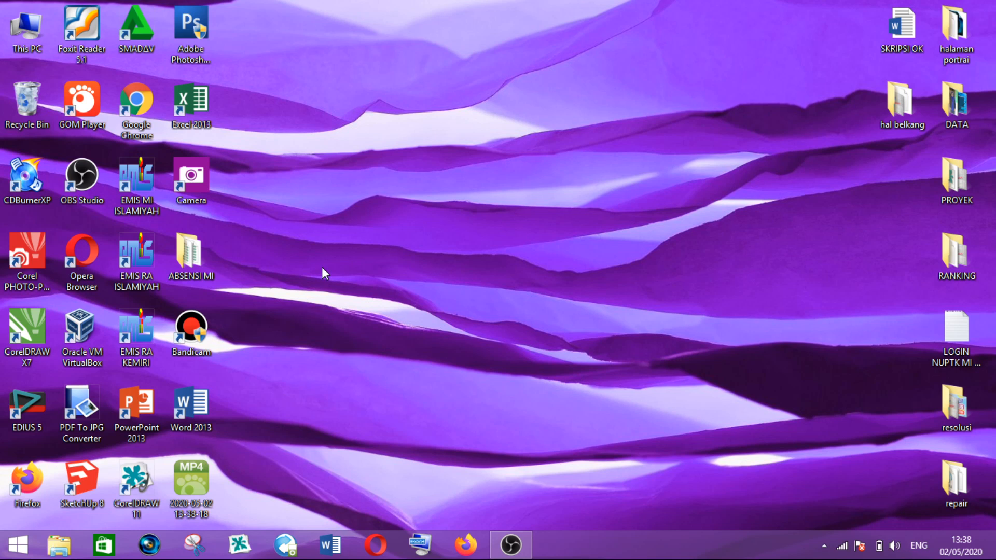
Launch Word 2013 and start a new blank document.
double_click(201, 404)
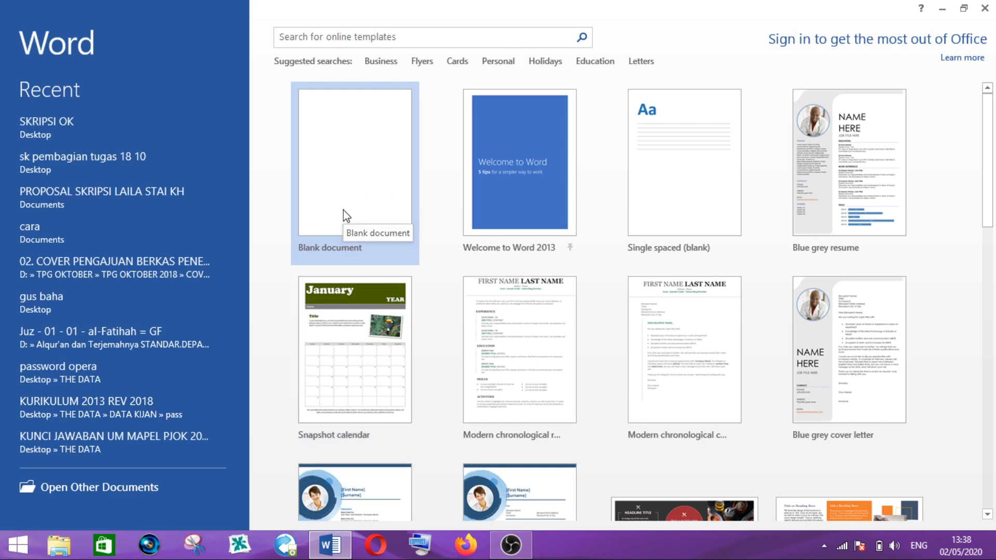
left_click(347, 216)
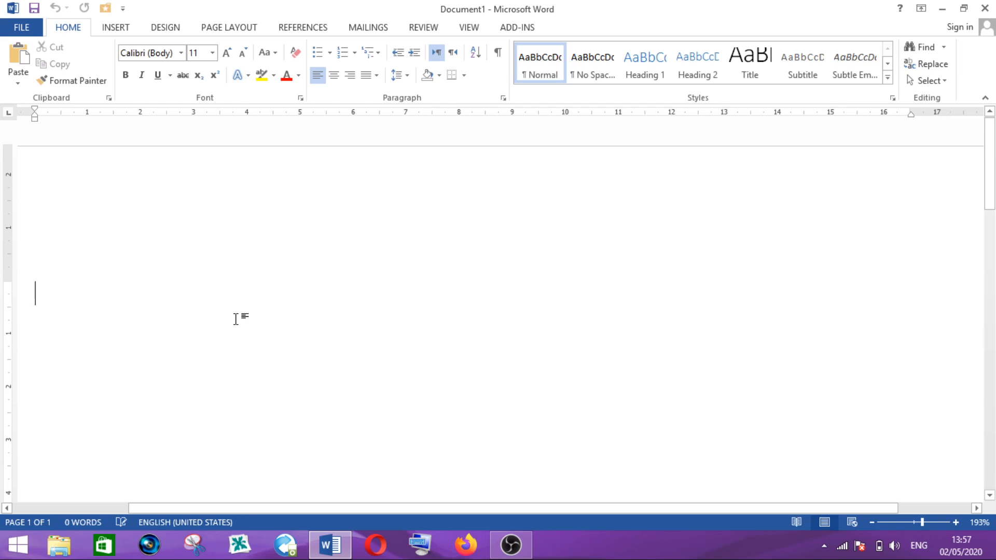
Type the Indonesian paragraph listing the three sessions: formatting text, tables and pictures.
type("da")
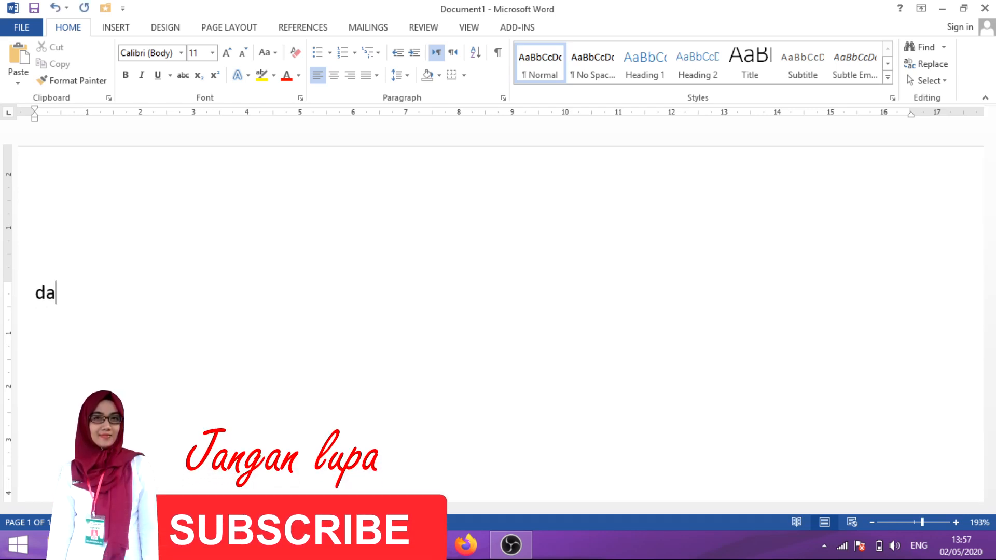
type("lam tut")
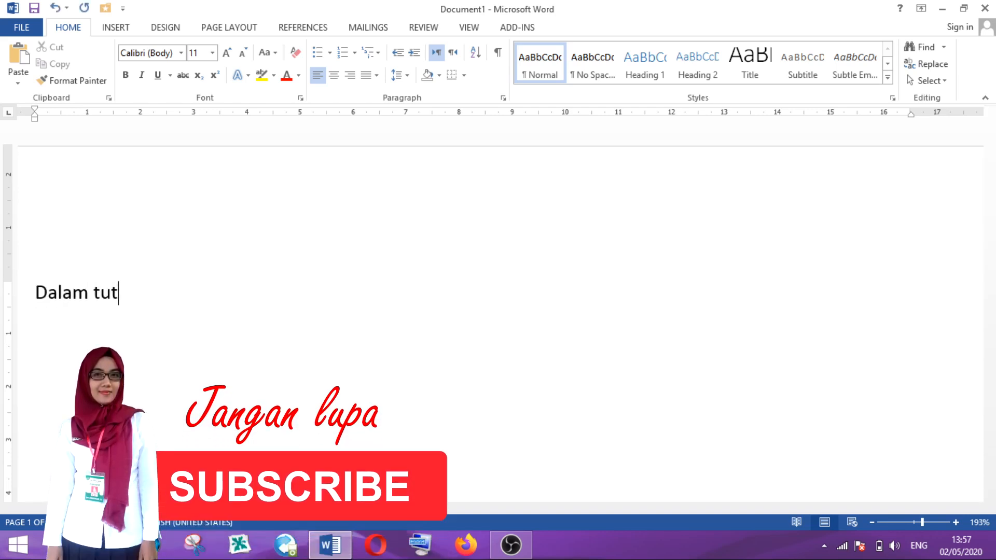
type("orial ini akan saya bagi menjadi beberapa sesi. sesi pertam")
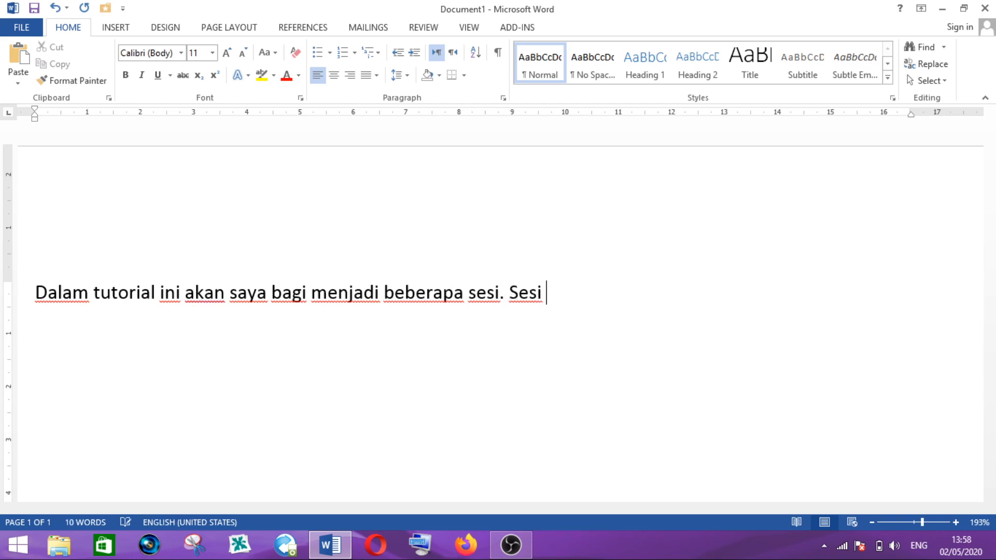
type("a ")
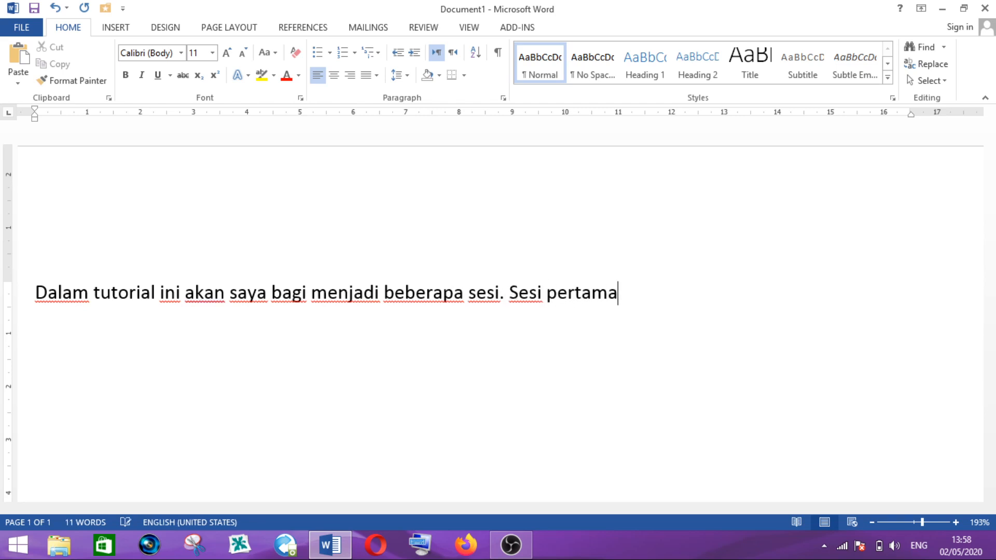
type("memform")
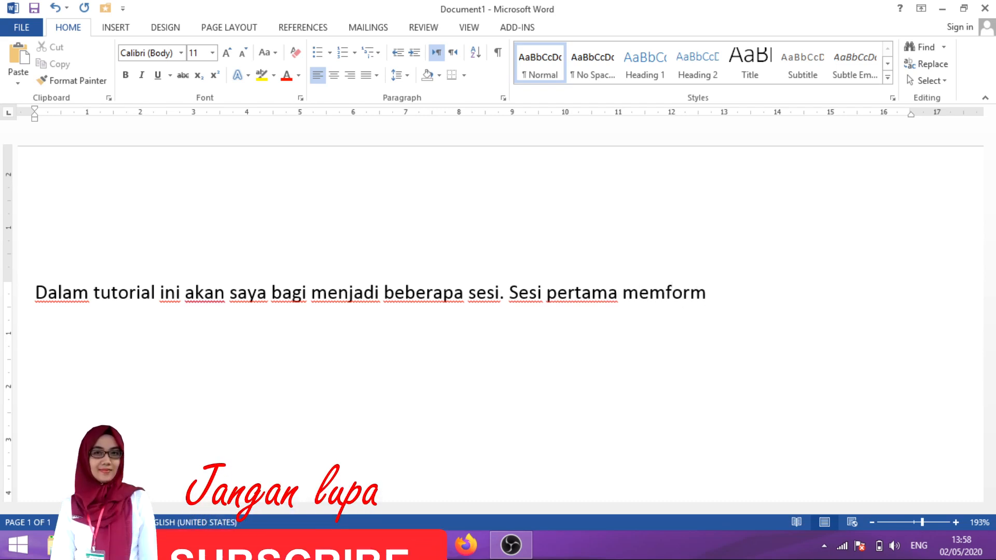
type("at teks")
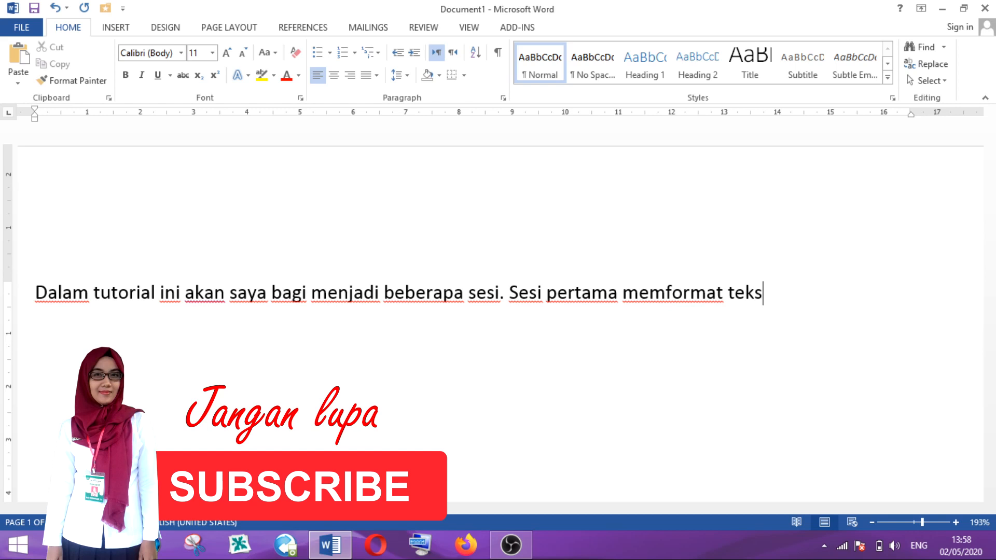
type(". sesi")
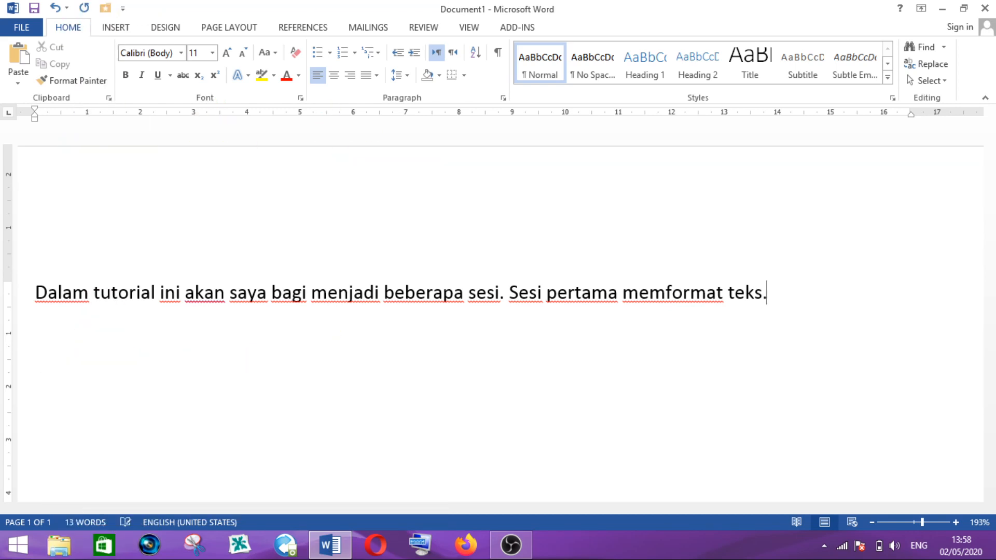
type(" kedua")
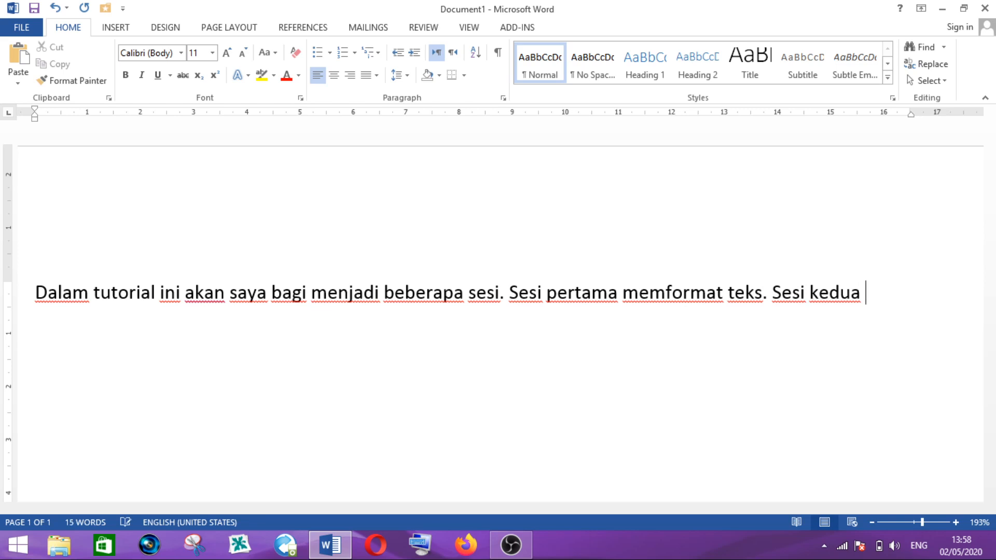
type(" membuat ")
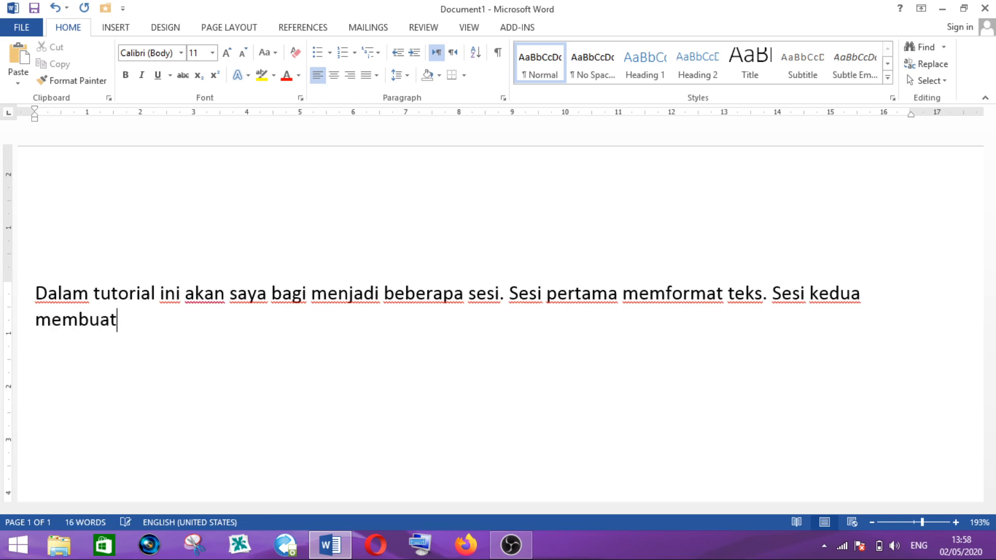
type("tabel")
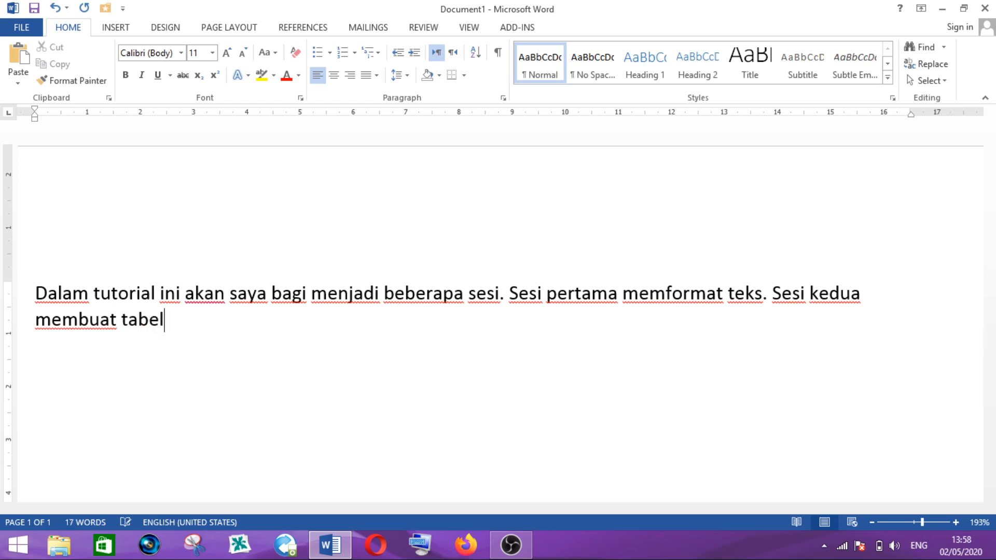
type(". sesi ")
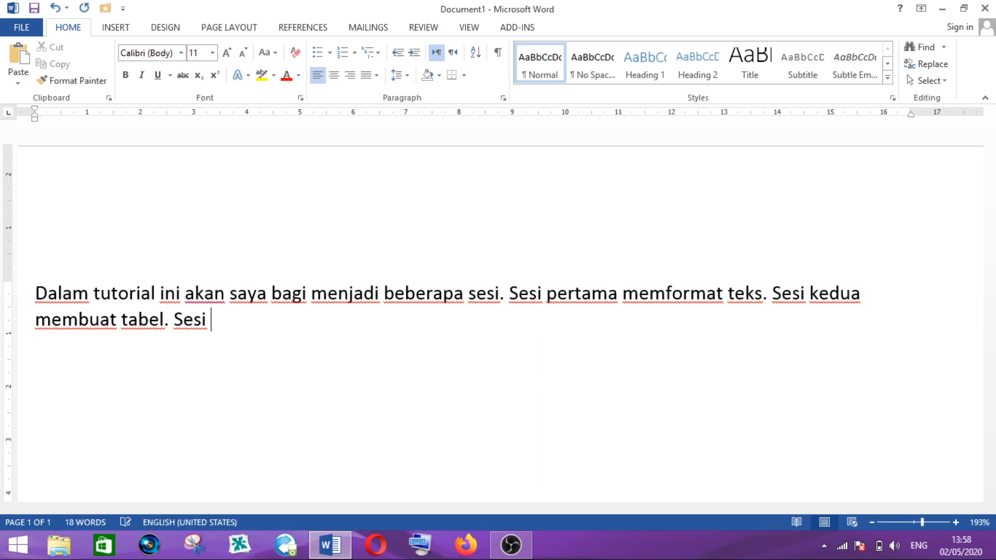
type("ketiga ")
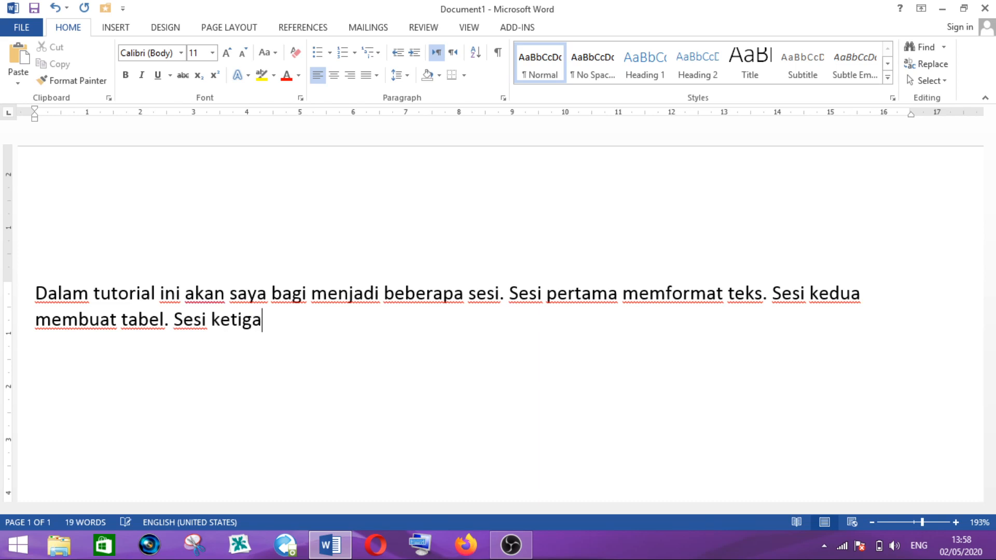
type("menyi")
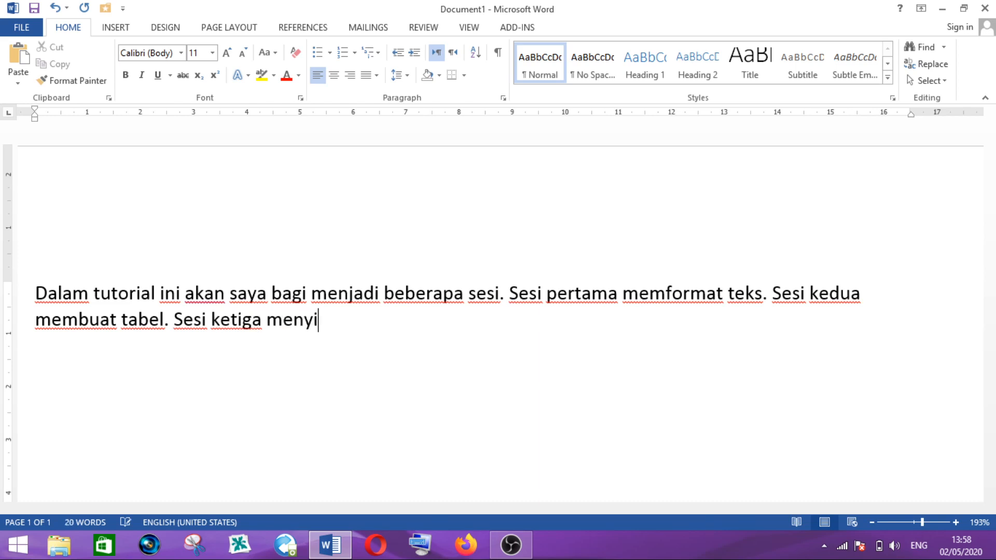
type("sipkan ")
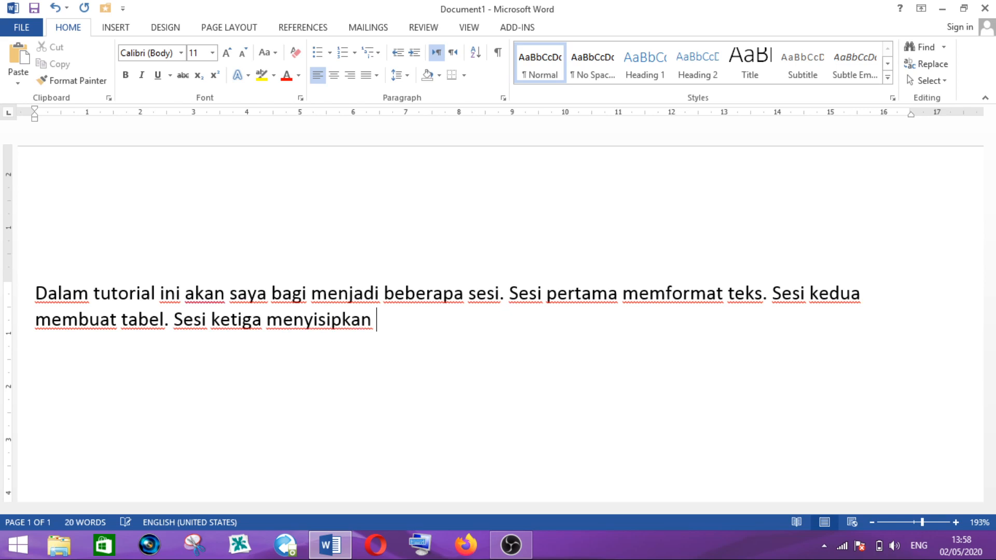
type("gamba")
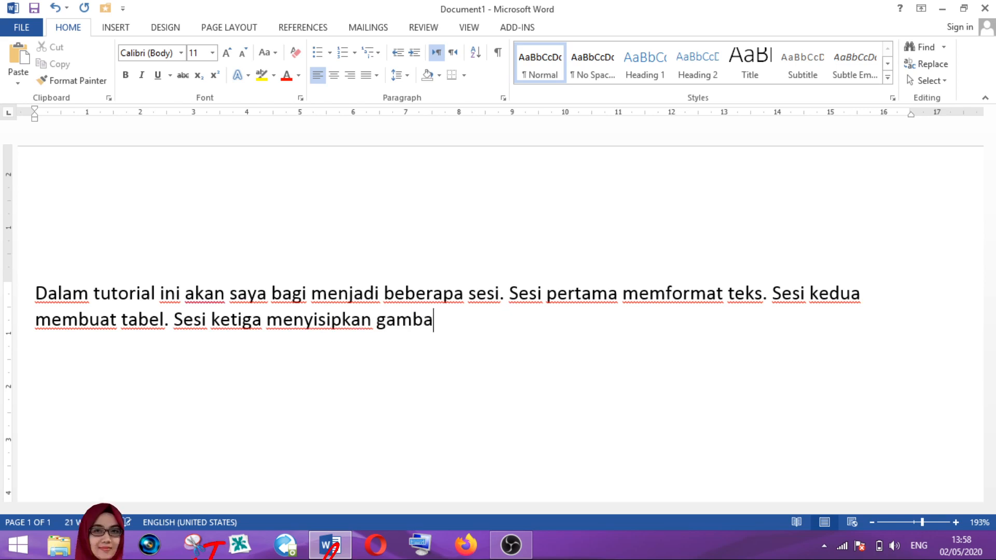
type("r.")
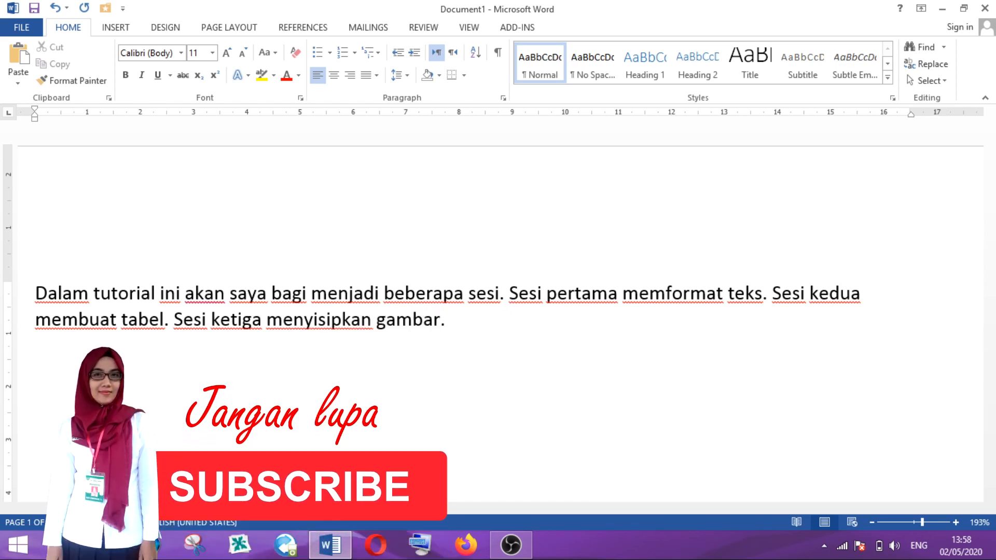
left_click(313, 295)
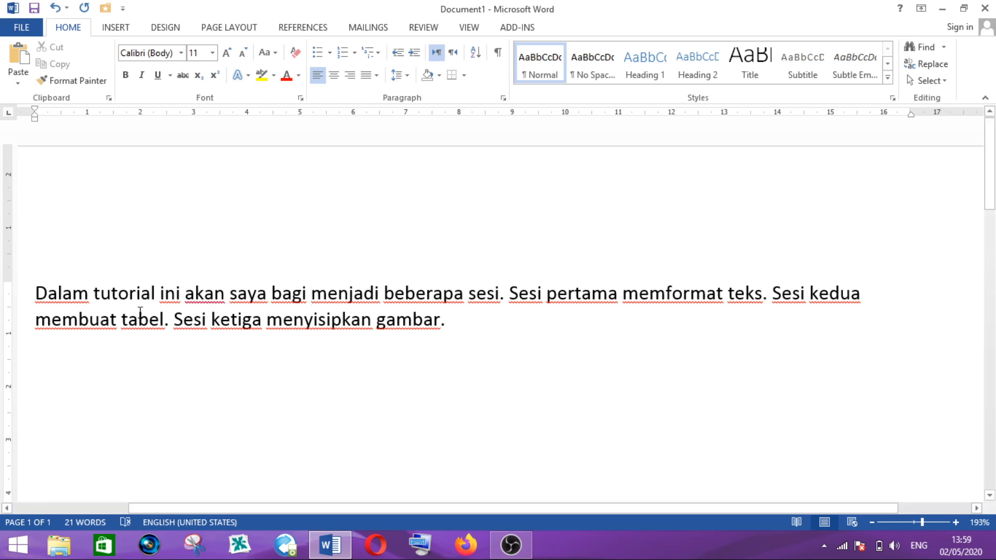
left_click_drag(37, 297, 451, 317)
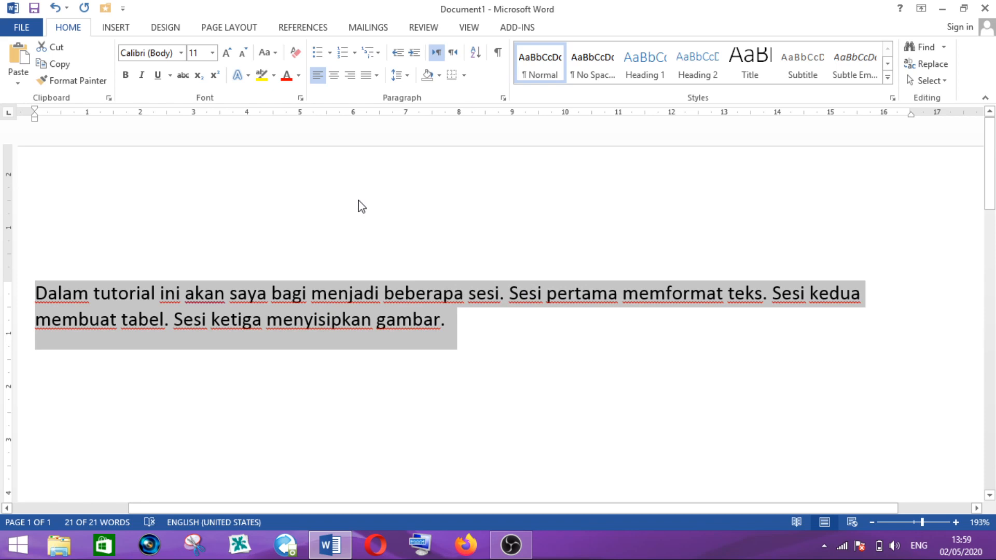
left_click(335, 78)
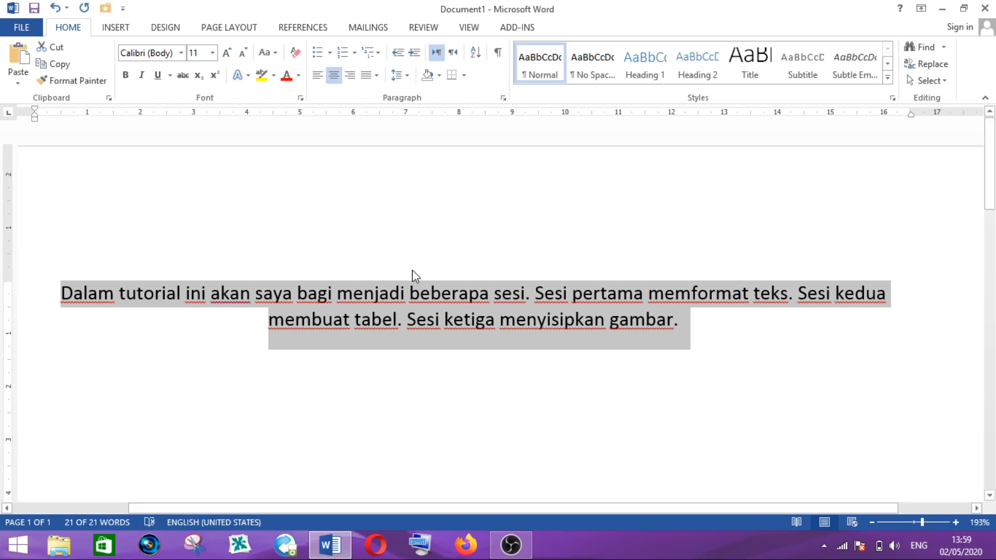
left_click(429, 311)
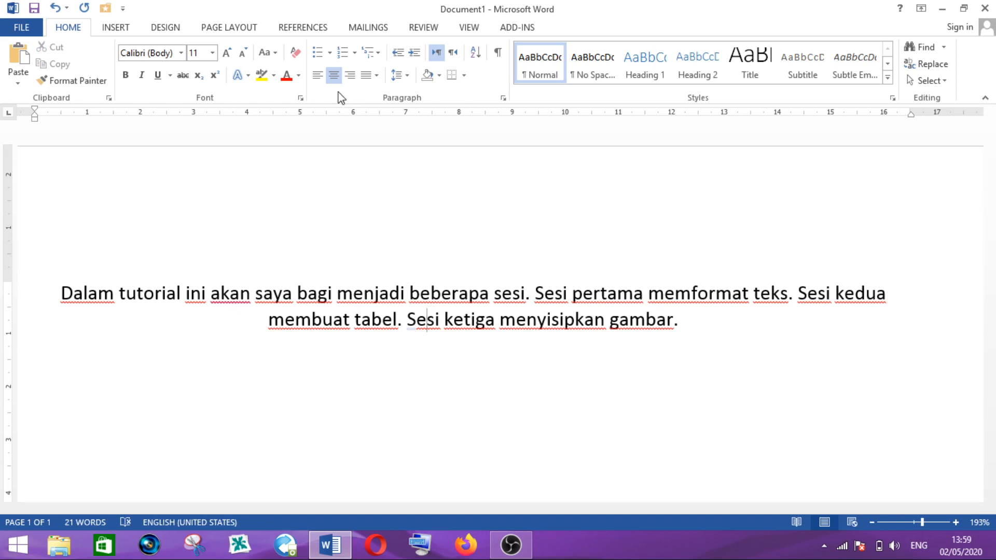
left_click(318, 76)
left_click(315, 297)
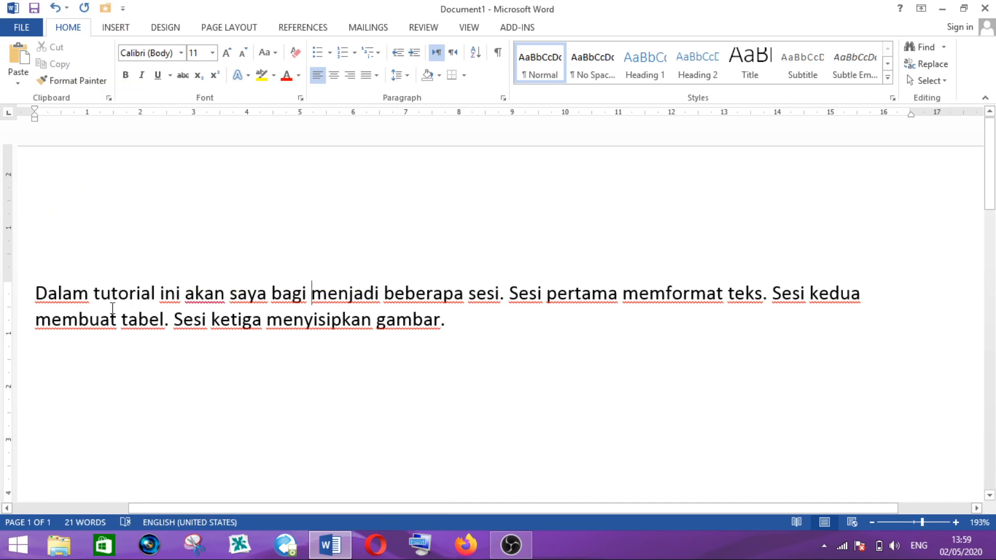
left_click_drag(35, 291, 457, 327)
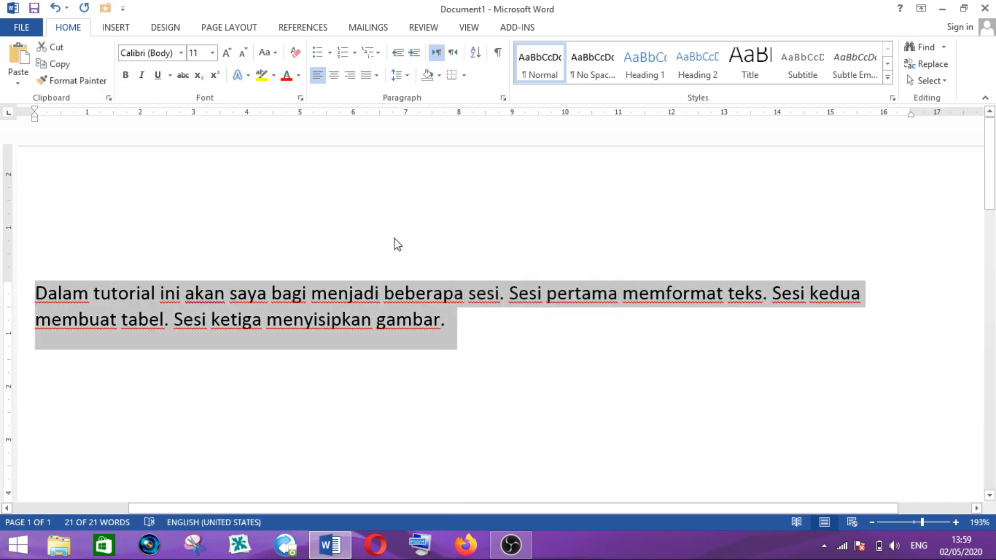
left_click(334, 76)
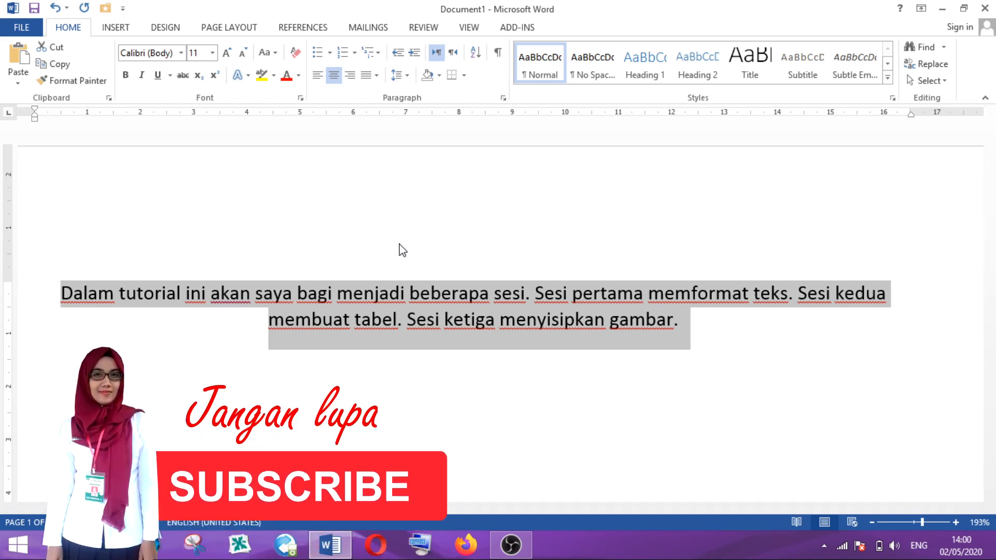
left_click(317, 76)
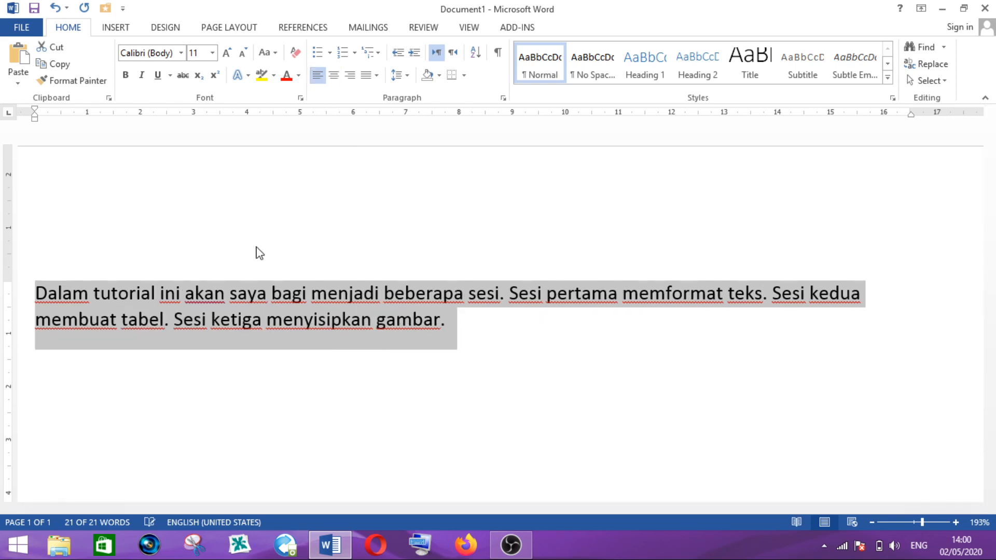
left_click(206, 290)
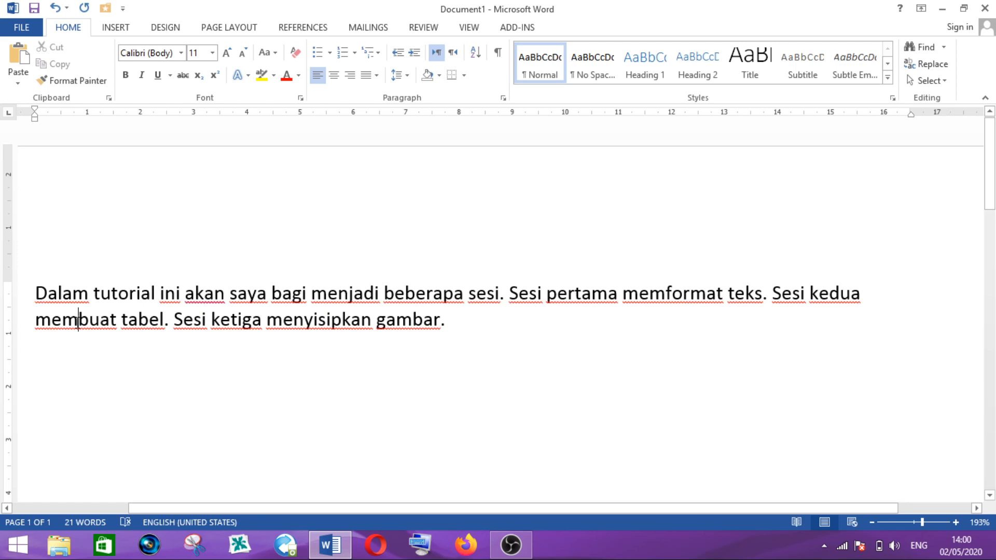
Right-align the selected paragraph, then restore left alignment.
left_click_drag(35, 293, 451, 322)
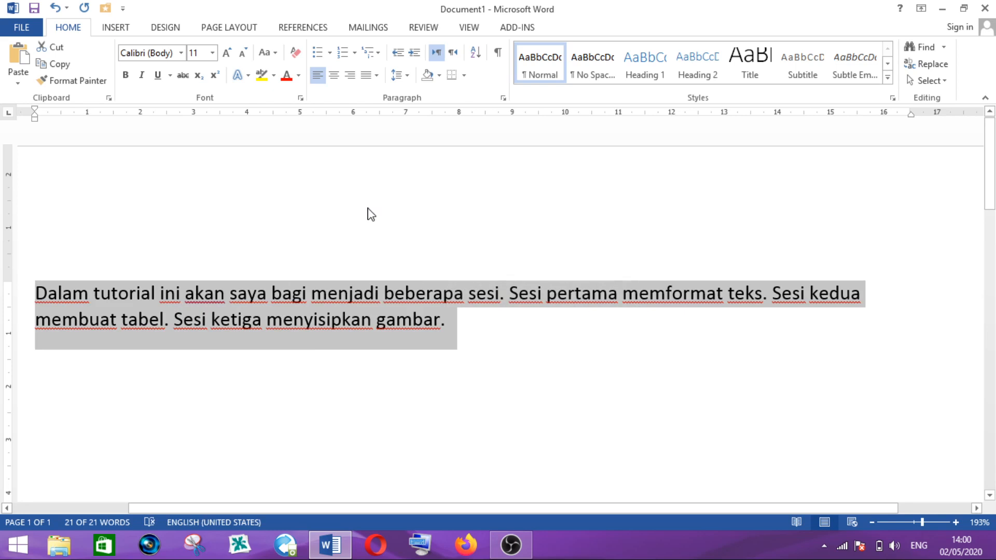
left_click(352, 76)
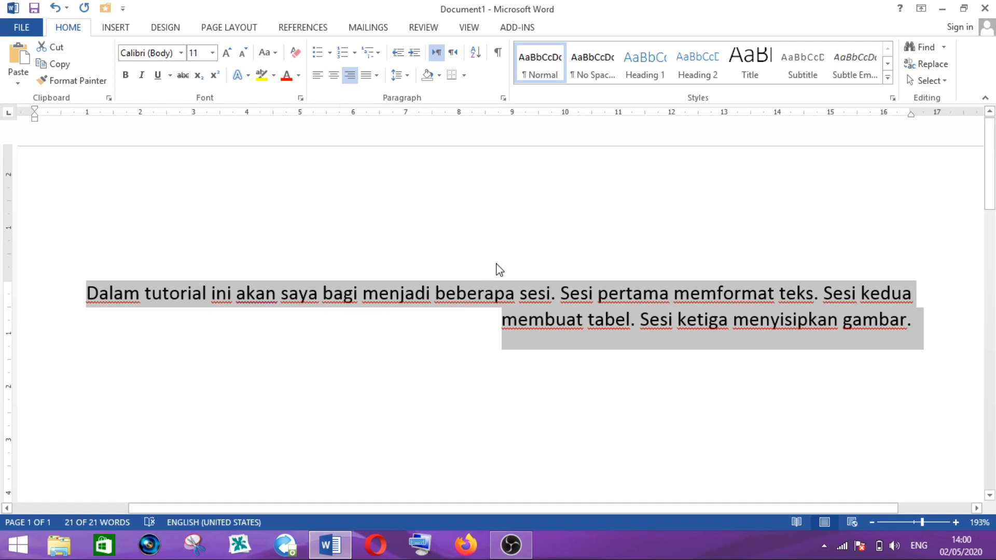
left_click(317, 76)
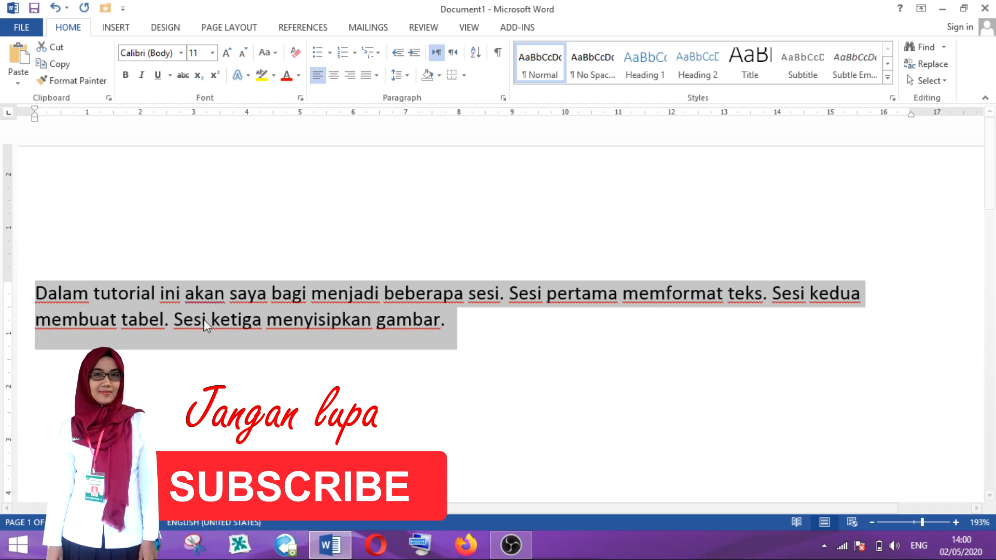
left_click(200, 297)
Right-align the paragraph once more, then return it to the left and reselect it.
left_click_drag(35, 294, 442, 338)
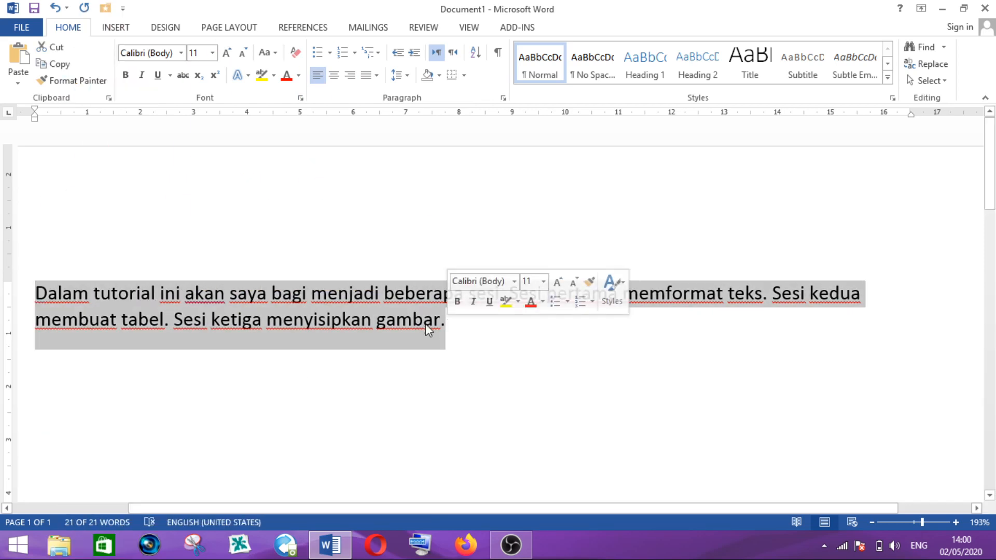
left_click(352, 78)
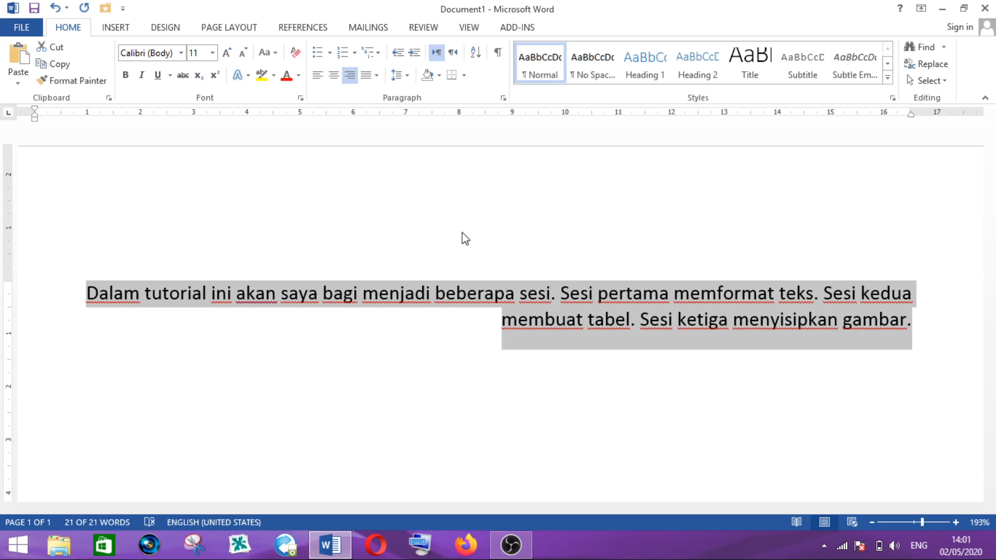
left_click(528, 312)
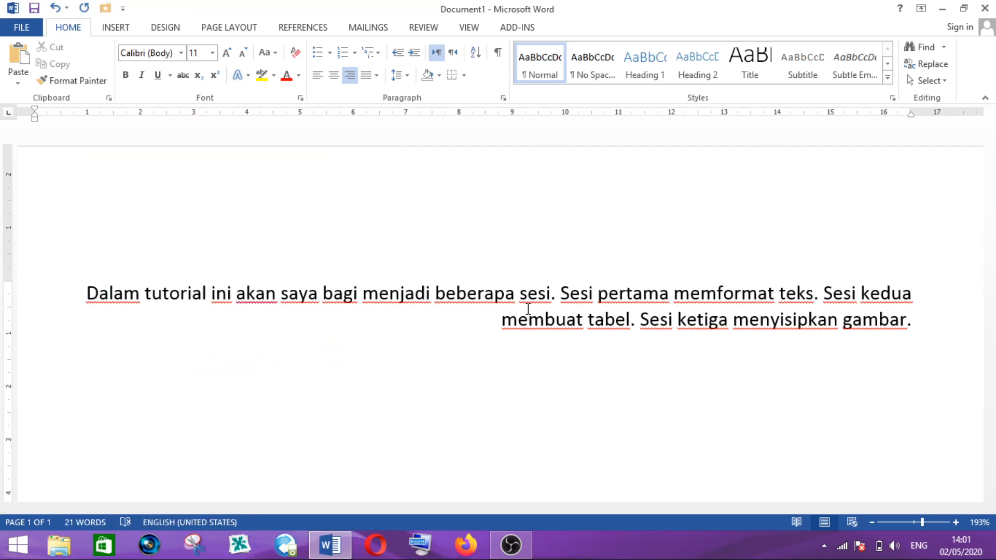
left_click(551, 298)
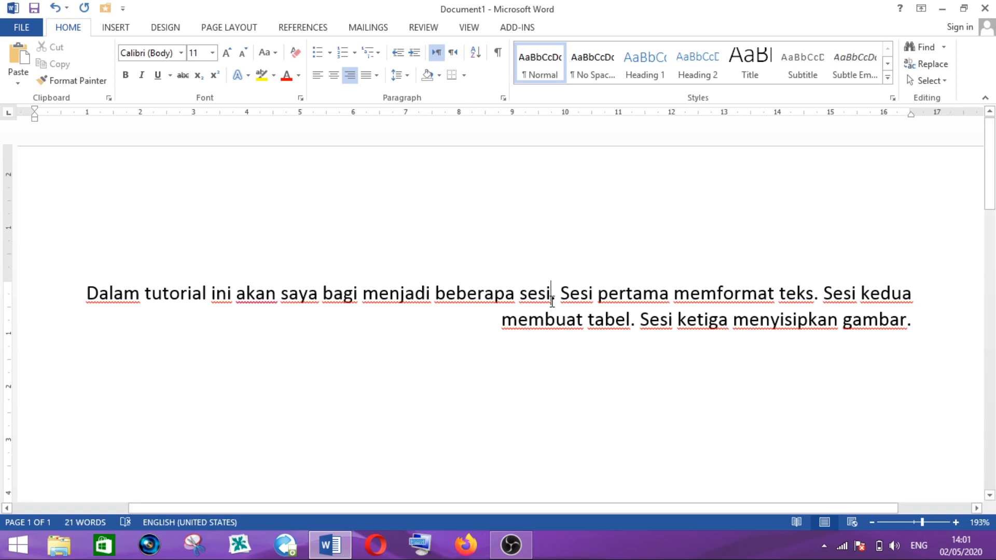
left_click(317, 76)
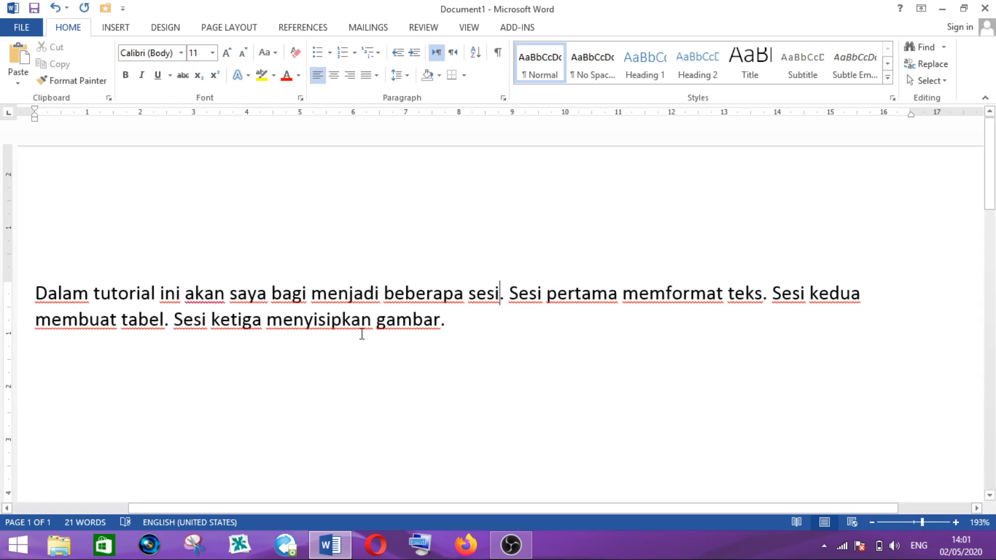
left_click(312, 291)
left_click_drag(37, 294, 468, 328)
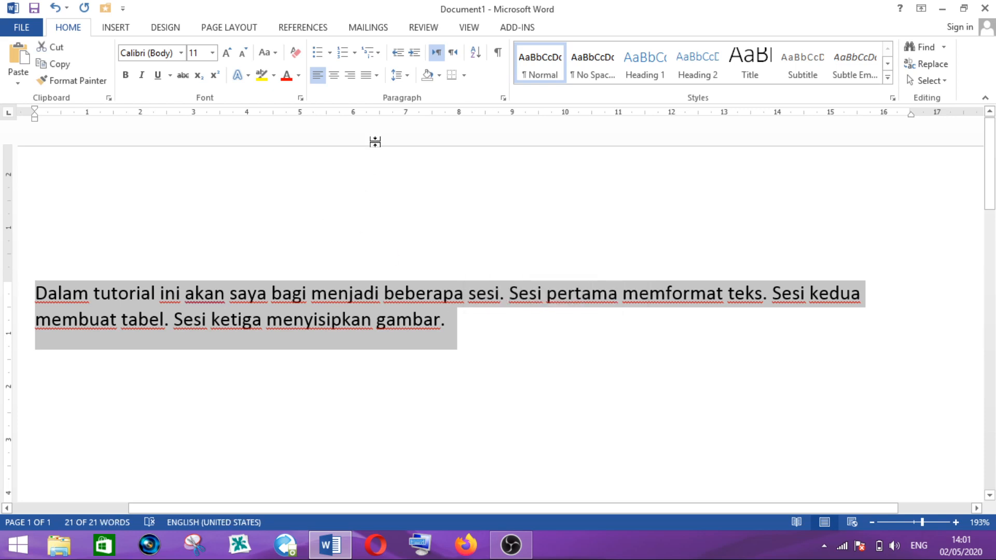
Justify the paragraph so the first line spans evenly from margin to margin.
left_click(366, 78)
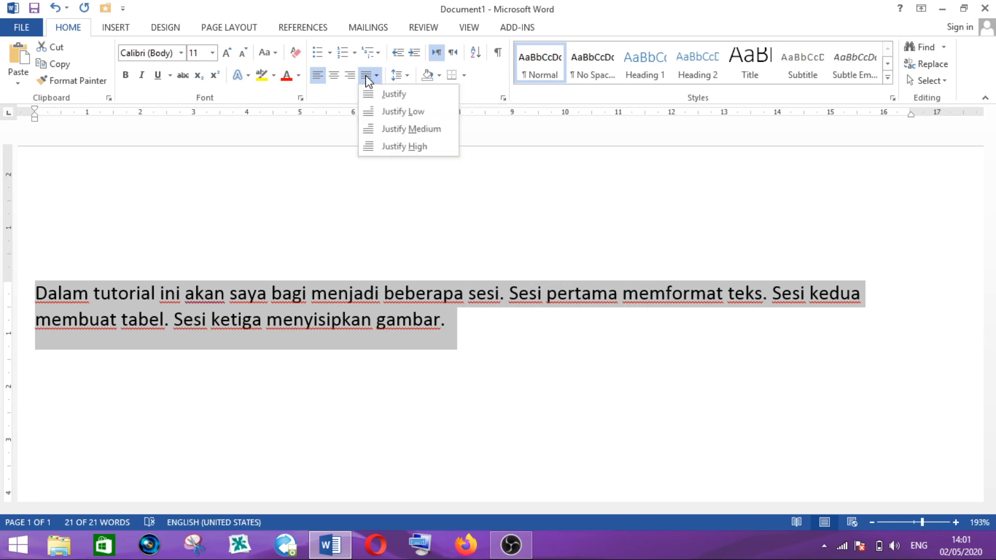
left_click(395, 94)
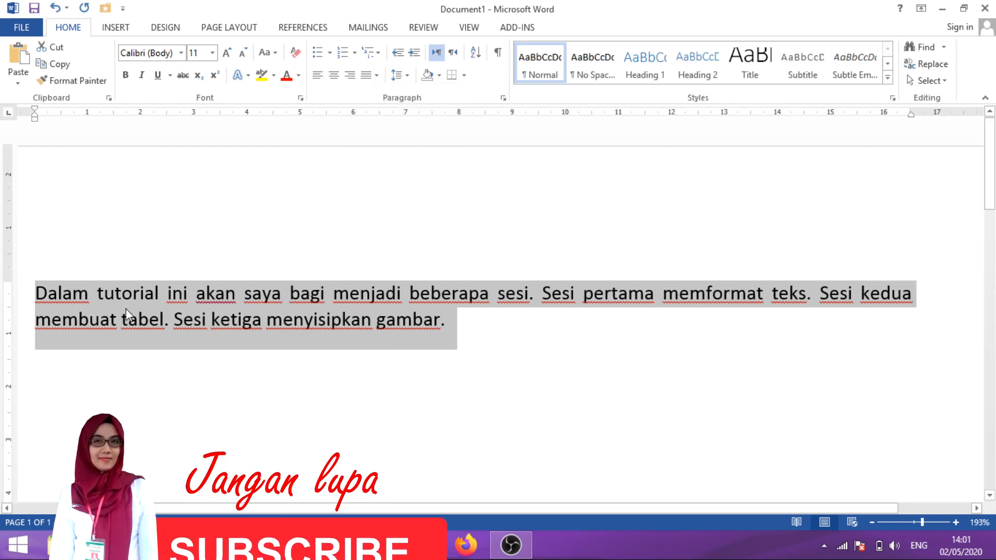
left_click(37, 295)
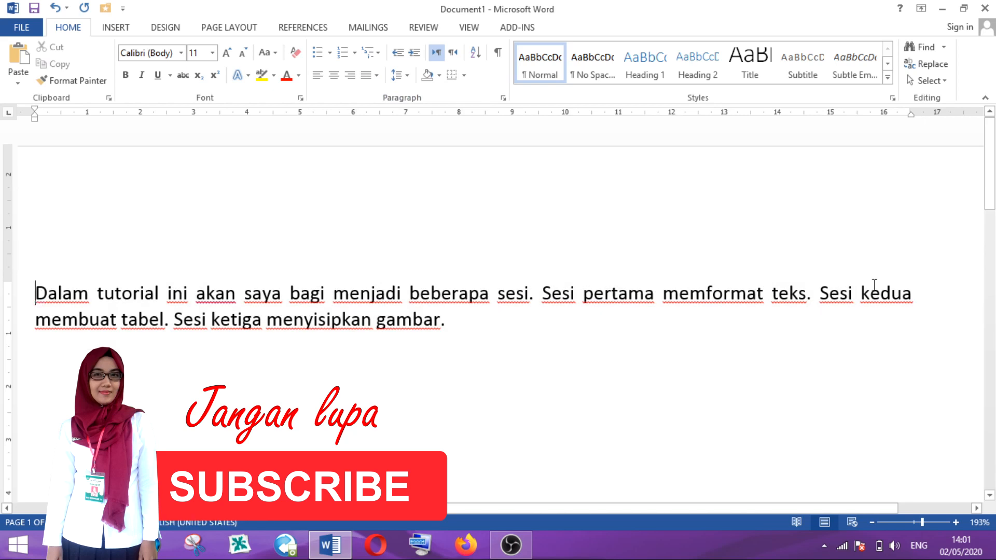
left_click(915, 296)
left_click(38, 296)
left_click(914, 296)
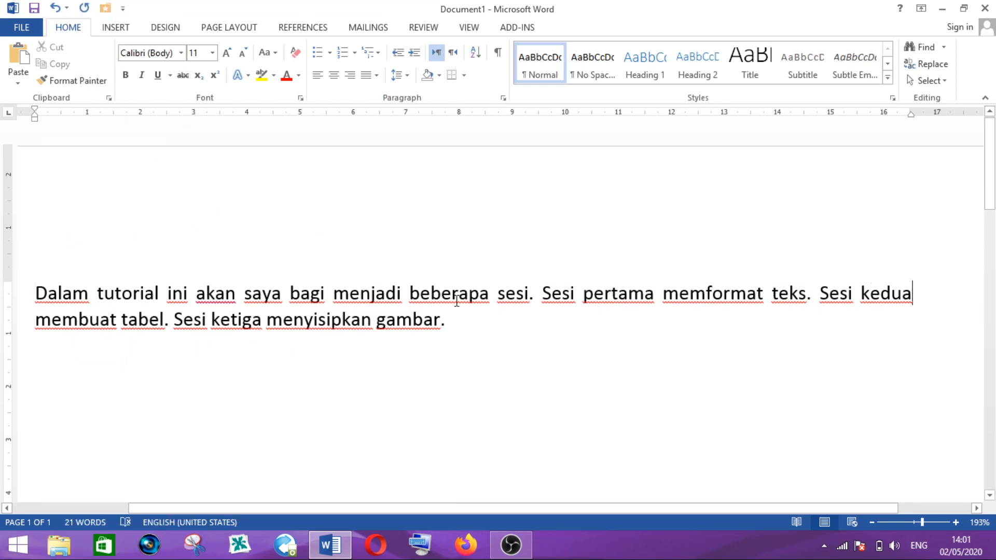
left_click(38, 295)
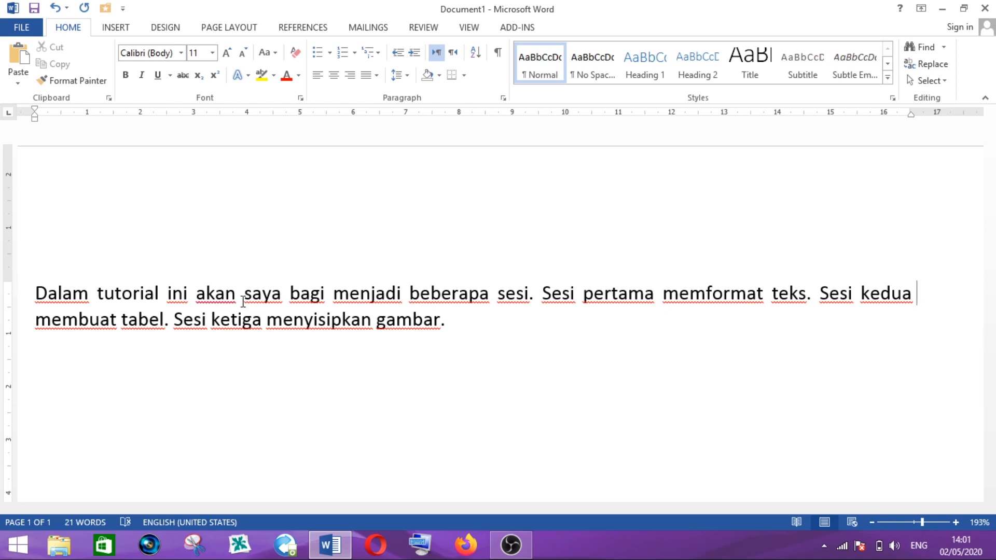
left_click(309, 306)
left_click(196, 294)
left_click(167, 293)
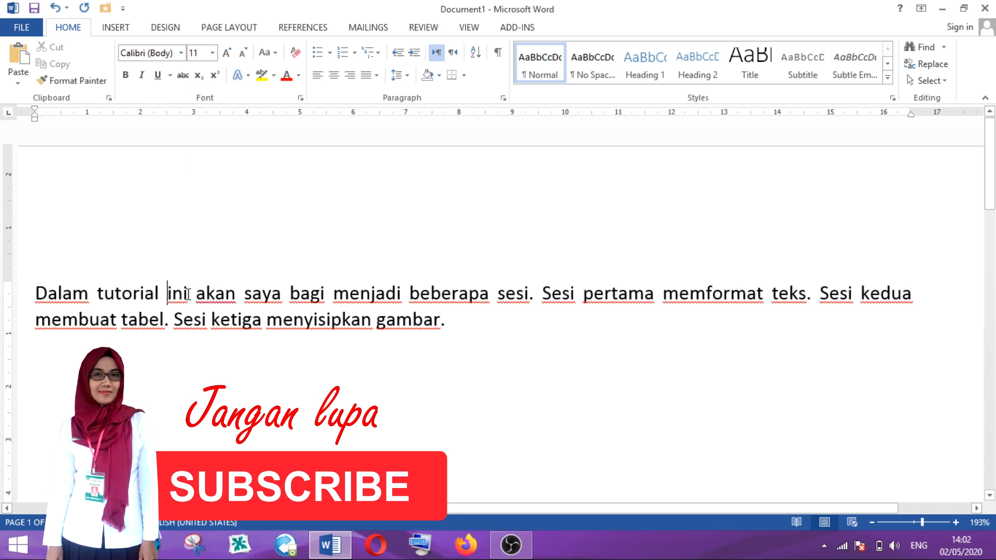
left_click(189, 295)
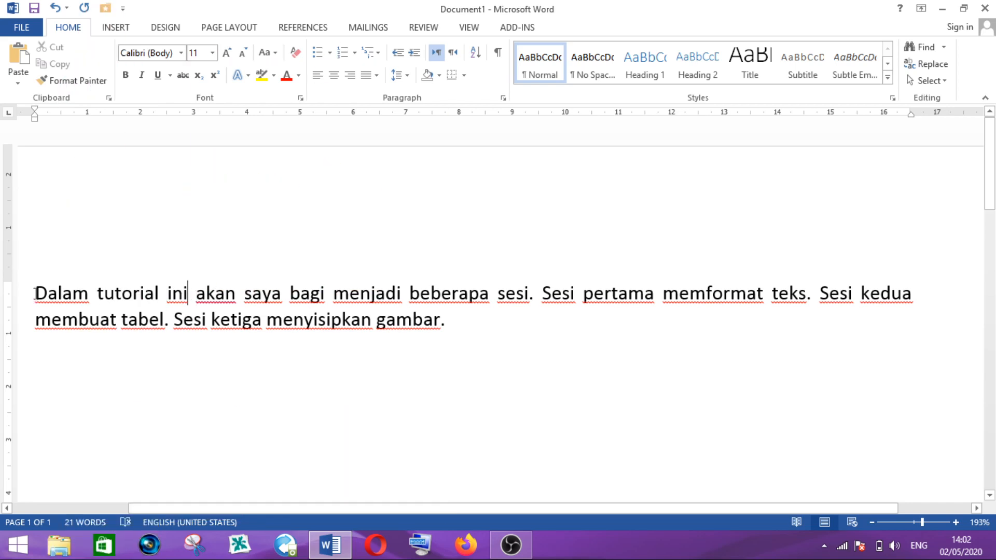
left_click(267, 321)
left_click_drag(39, 294, 446, 319)
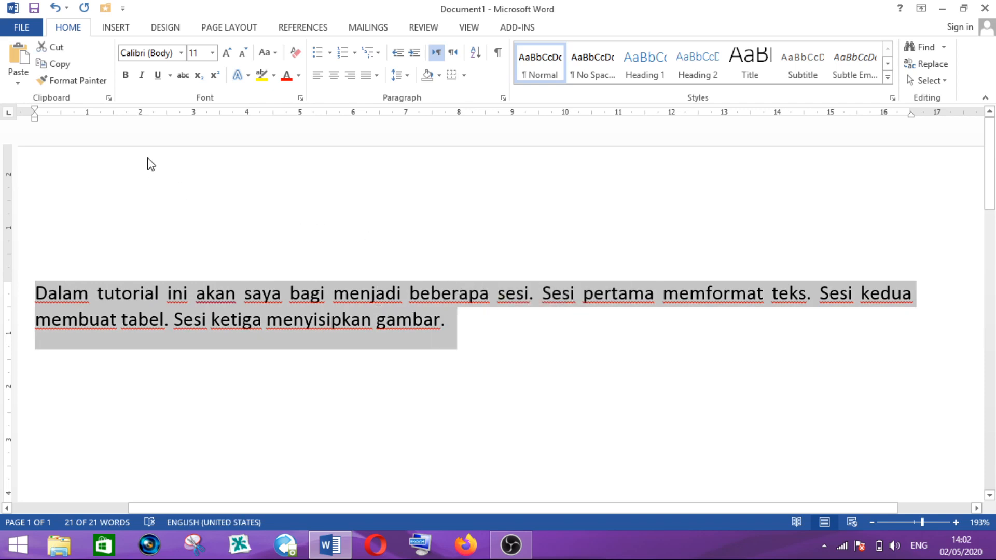
left_click(126, 77)
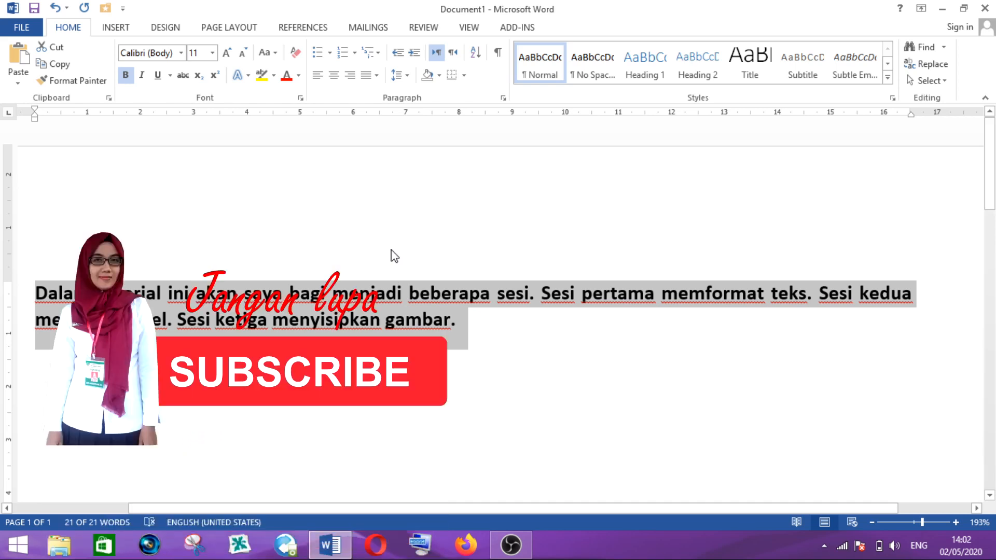
left_click(363, 301)
left_click(54, 8)
left_click(266, 312)
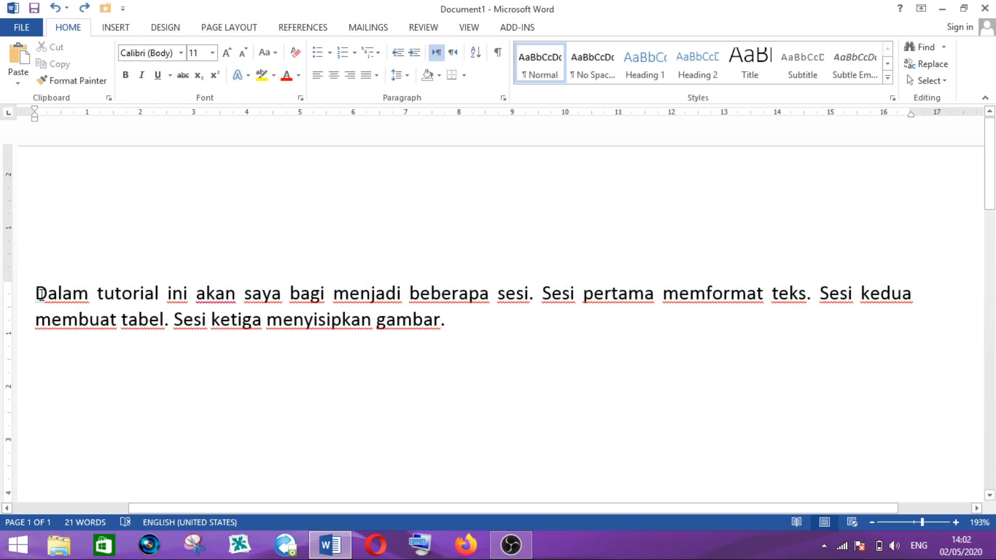
left_click_drag(41, 294, 452, 318)
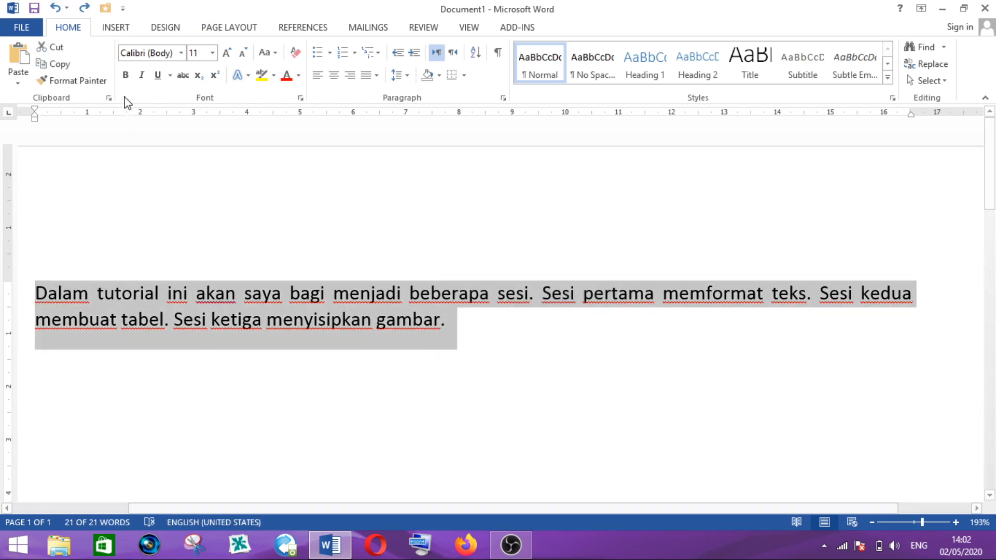
left_click(127, 76)
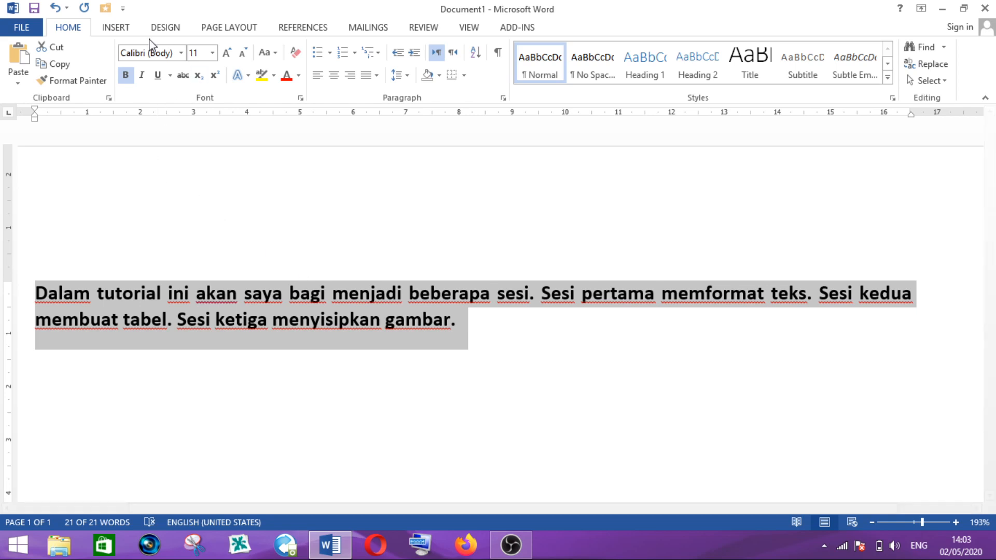
left_click(55, 9)
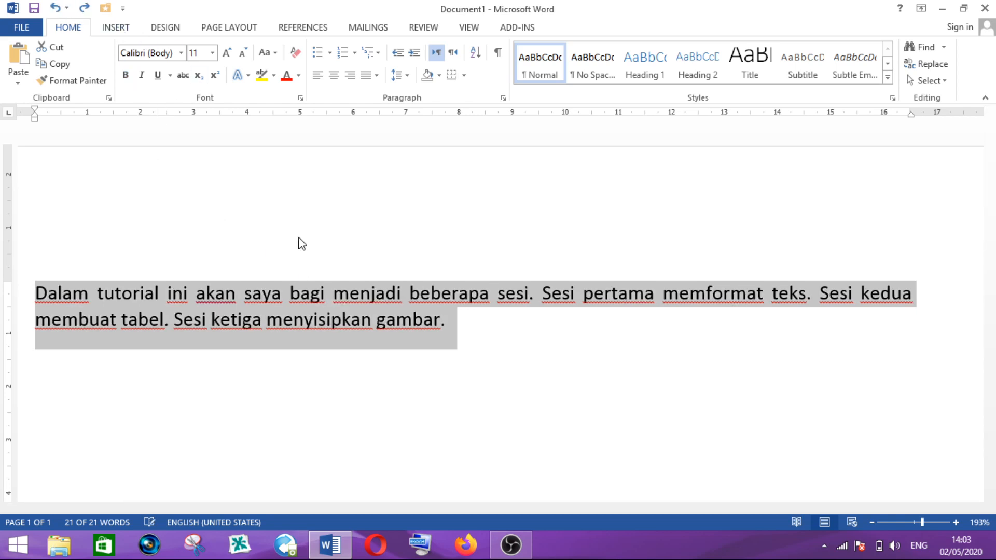
left_click(293, 307)
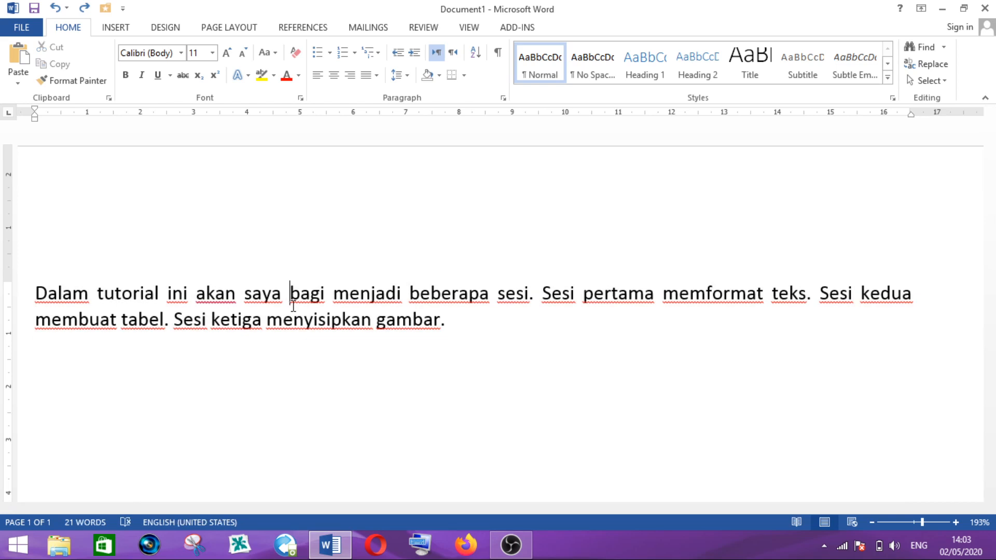
left_click_drag(40, 293, 445, 324)
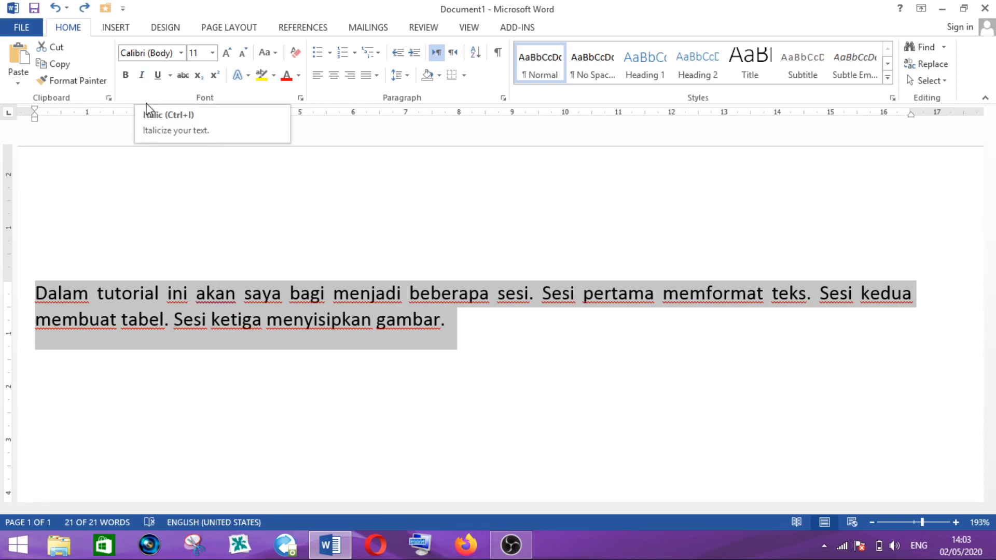
left_click(142, 76)
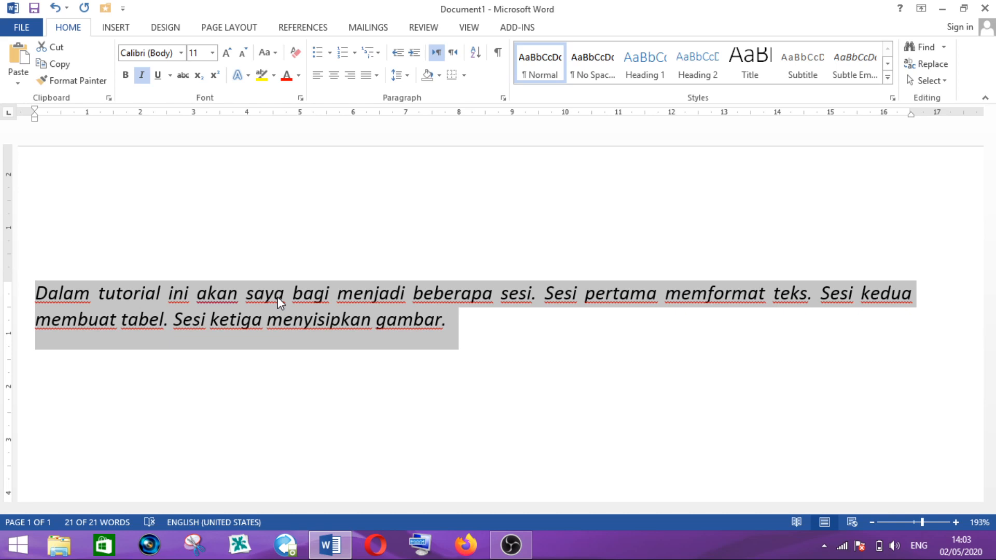
key("ctrl+i")
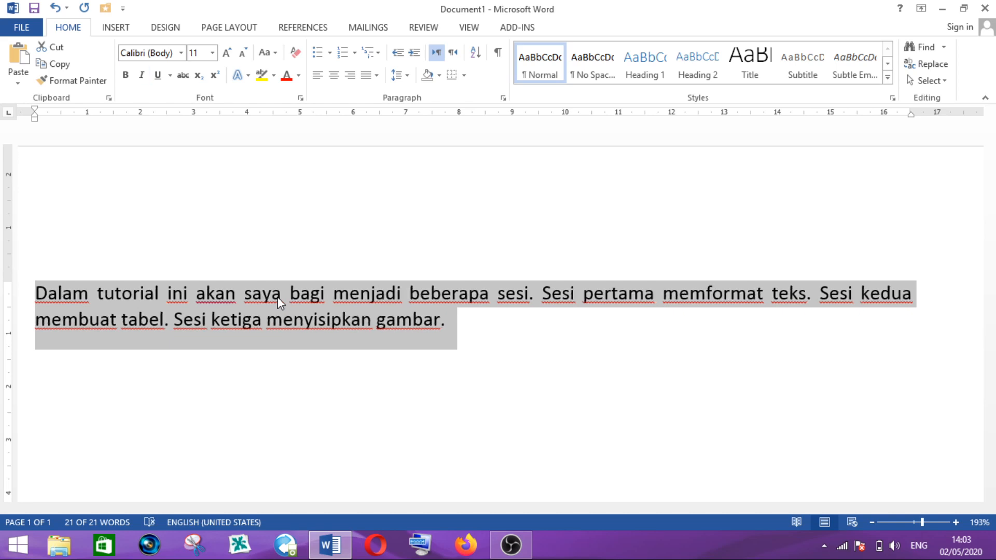
key("ctrl+i")
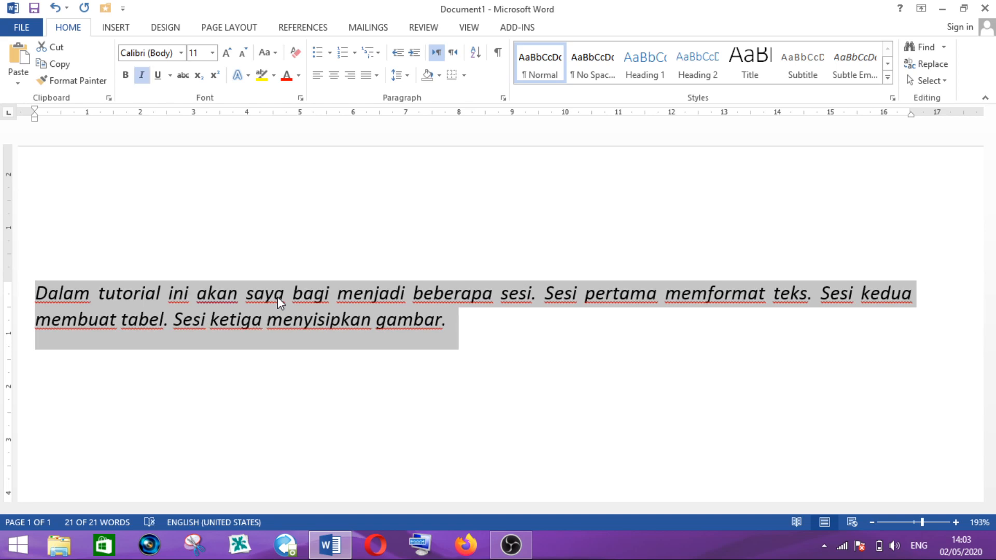
key("ctrl+i")
key("ctrl+i")
left_click(58, 10)
left_click(222, 311)
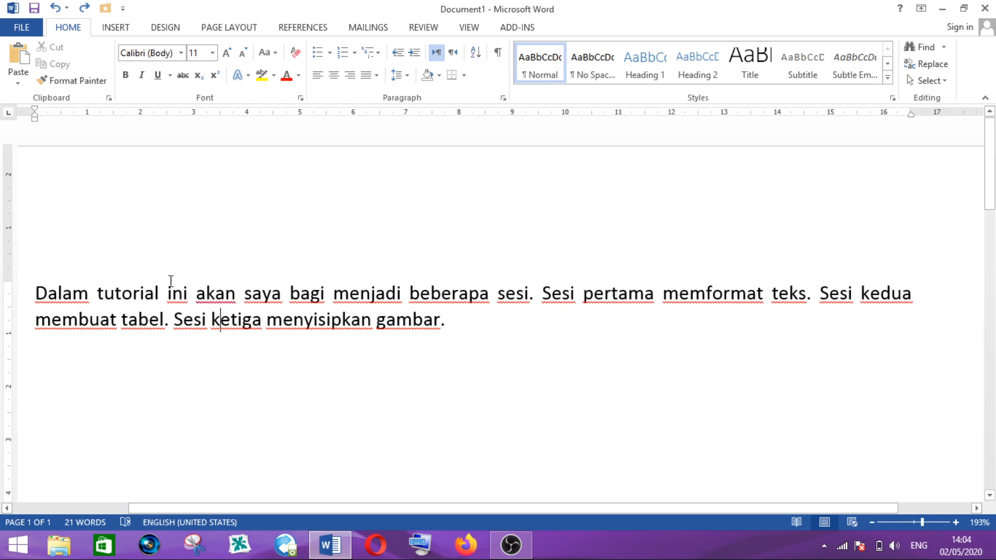
Underline the whole paragraph with the Underline button.
left_click_drag(36, 293, 456, 330)
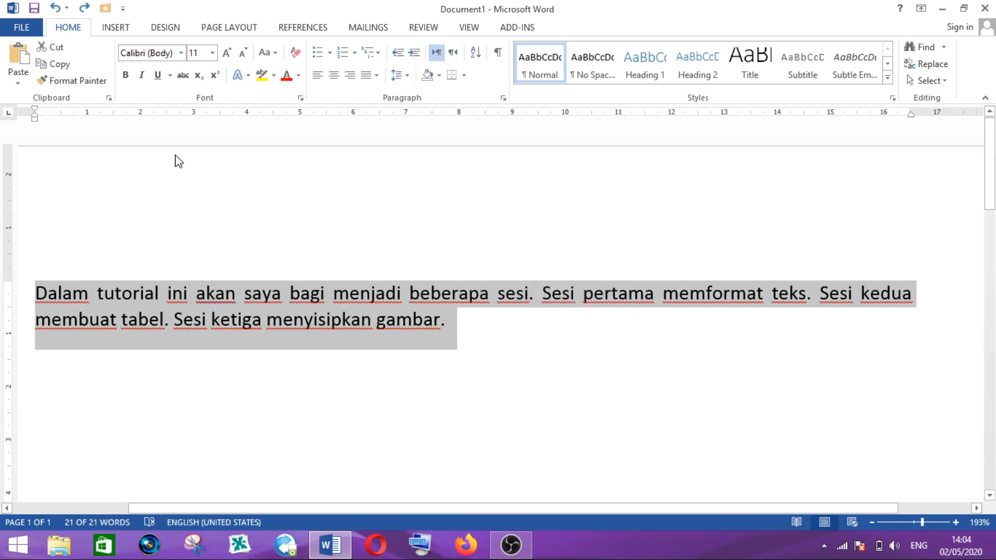
left_click(158, 78)
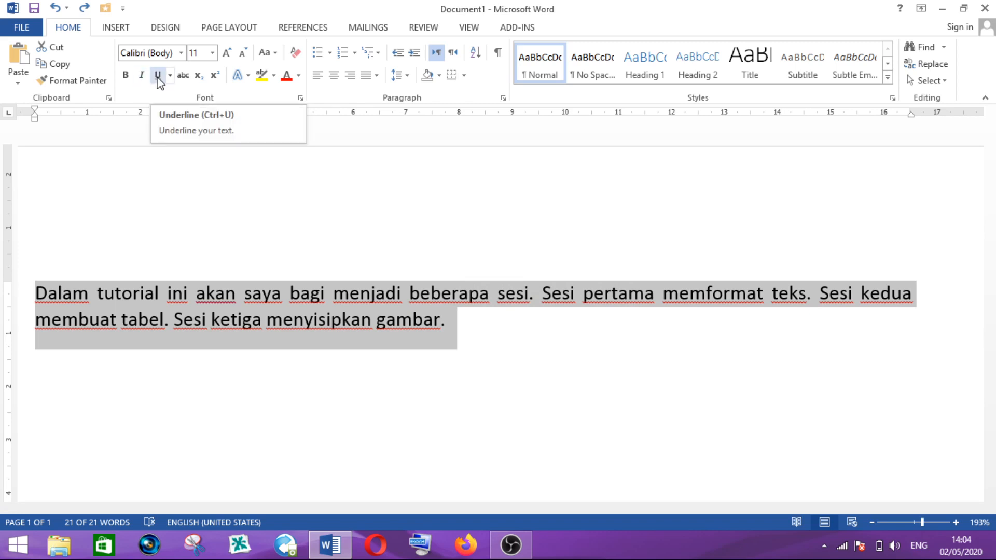
left_click(326, 305)
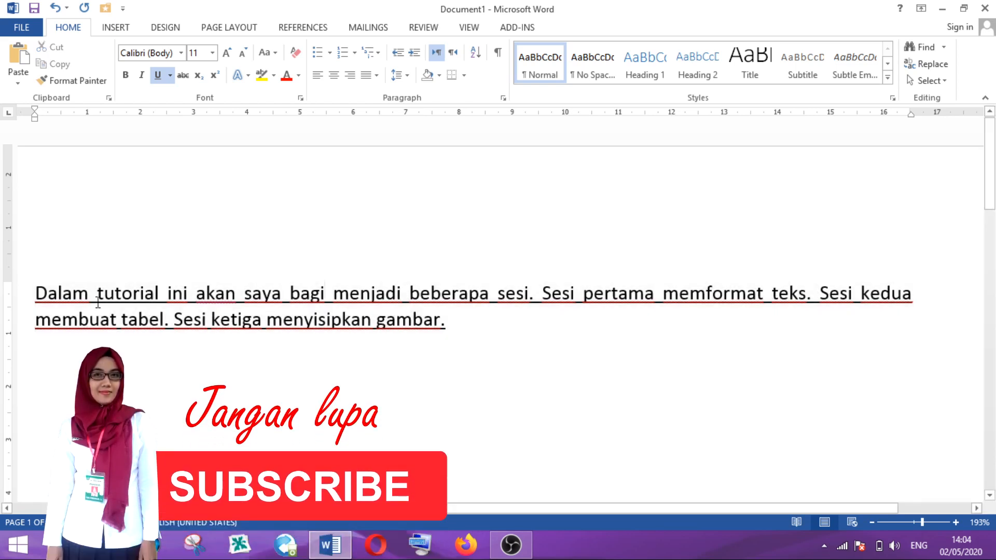
Toggle underline on the paragraph with Ctrl+U several times, then undo to leave plain text.
left_click_drag(34, 293, 460, 330)
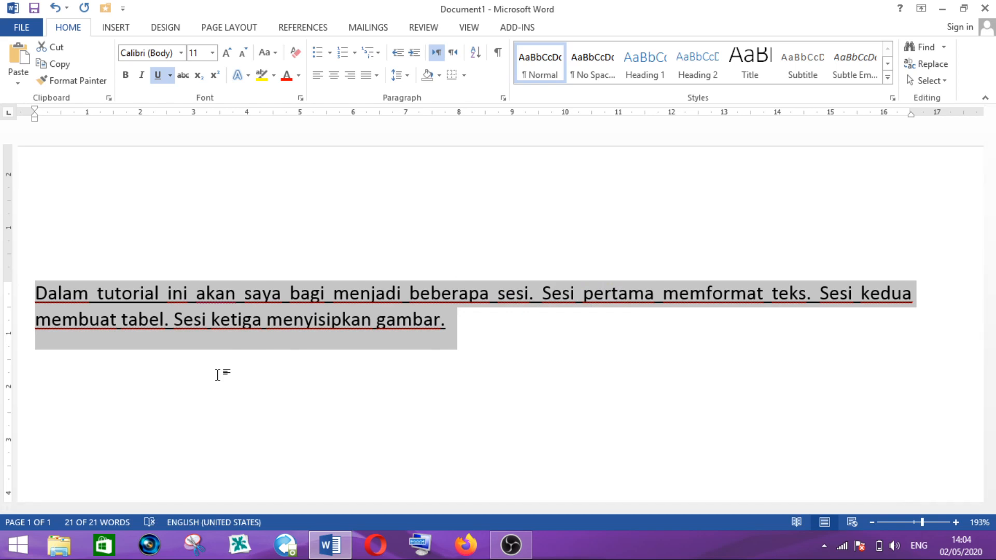
key("ctrl+u")
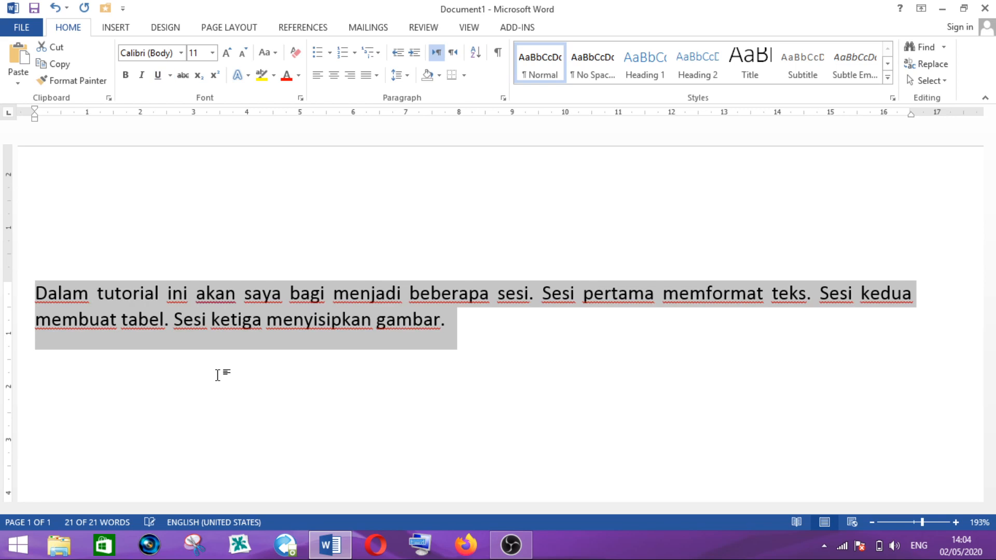
key("ctrl+u")
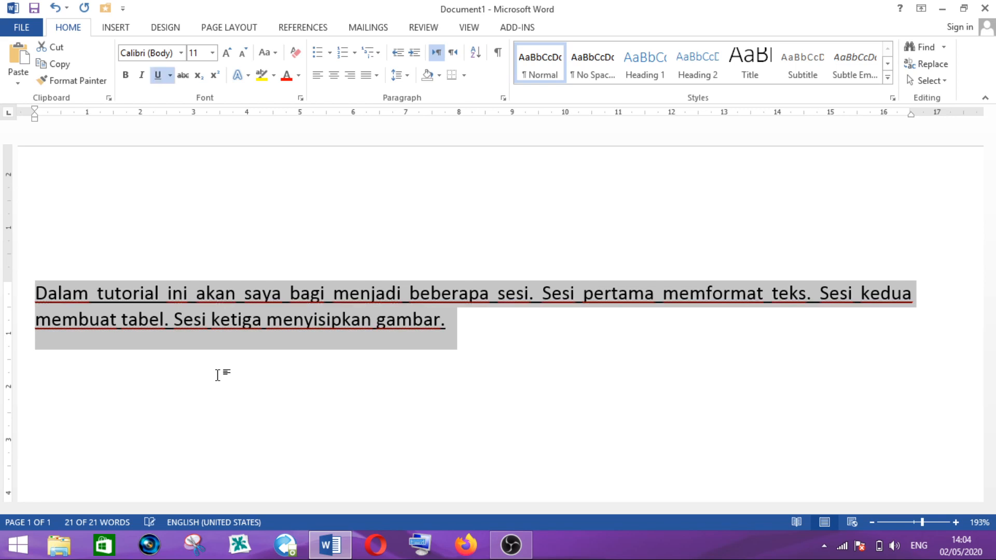
key("ctrl+u")
key("ctrl+u")
key("ctrl+u")
key("ctrl+u")
key("ctrl+u")
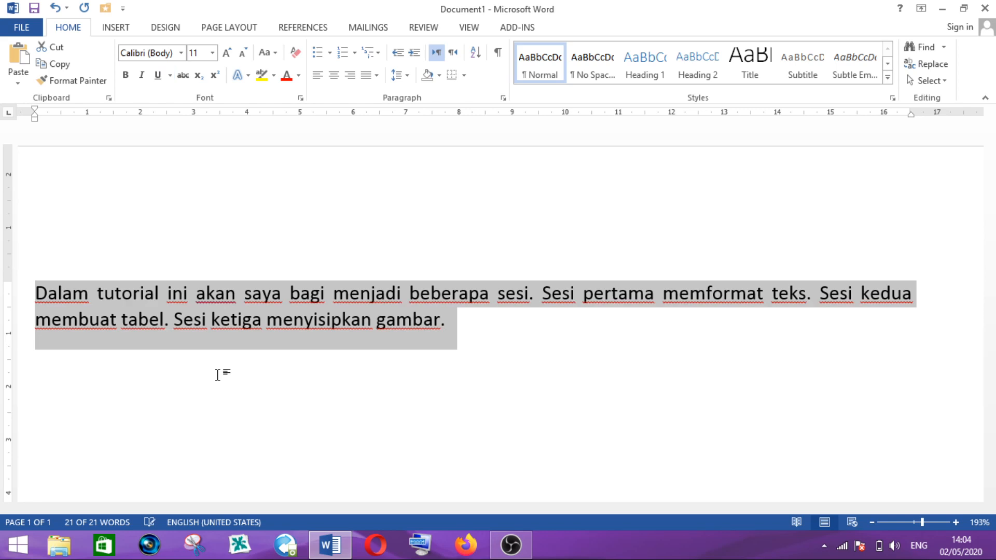
key("ctrl+u")
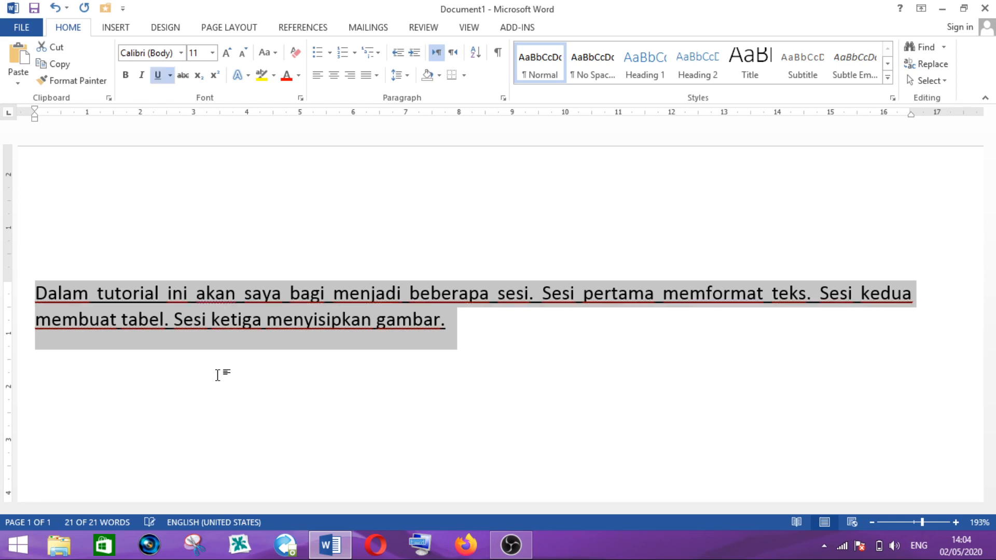
key("ctrl+u")
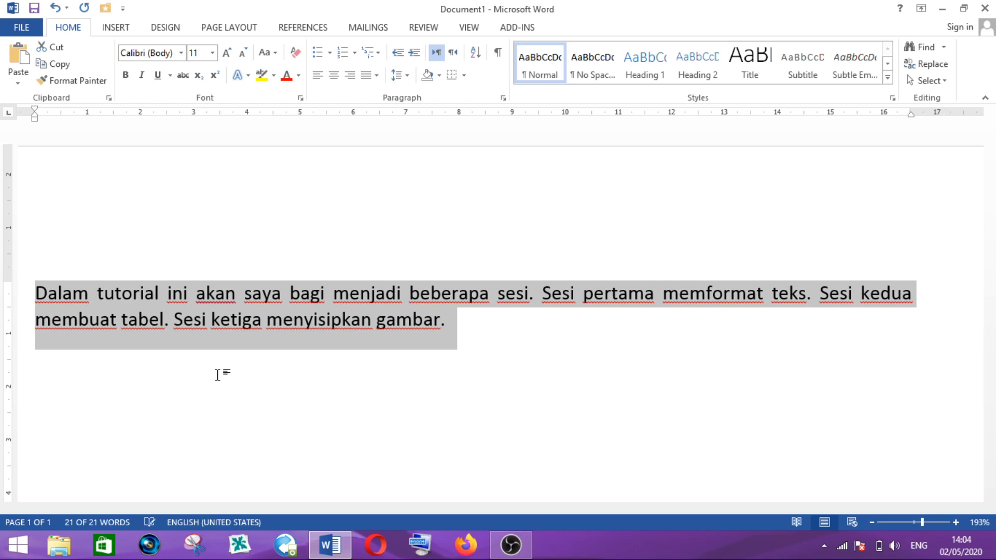
key("ctrl+u")
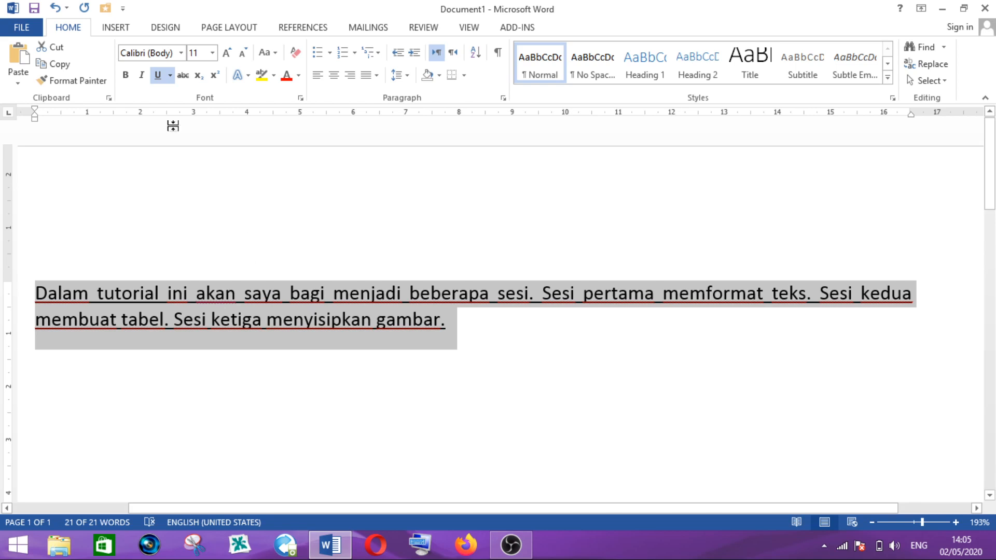
left_click(55, 7)
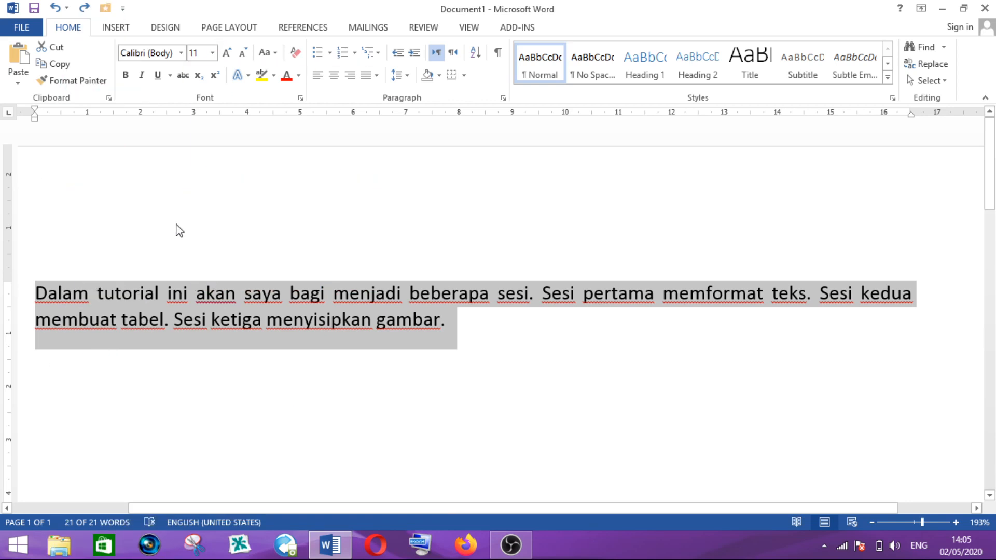
left_click(361, 320)
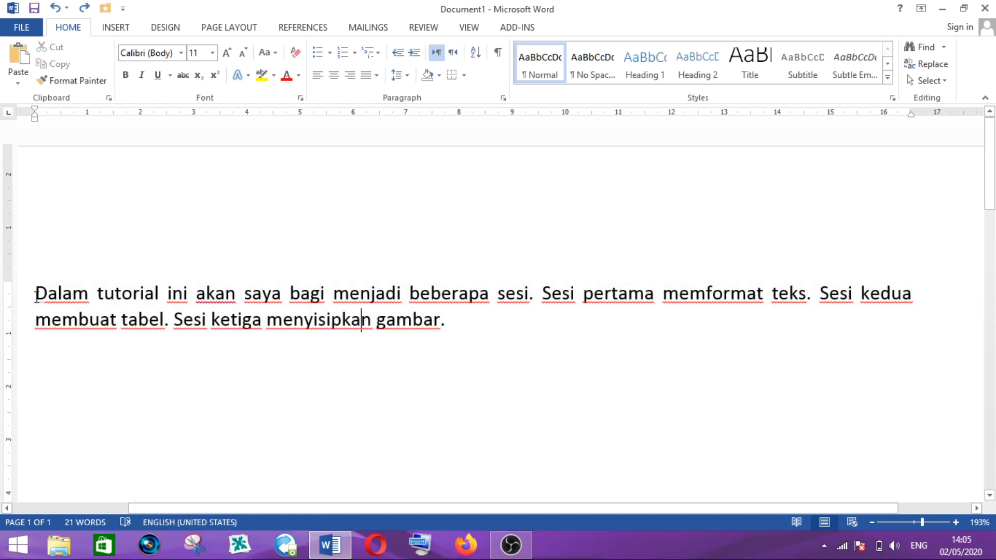
left_click_drag(36, 294, 455, 323)
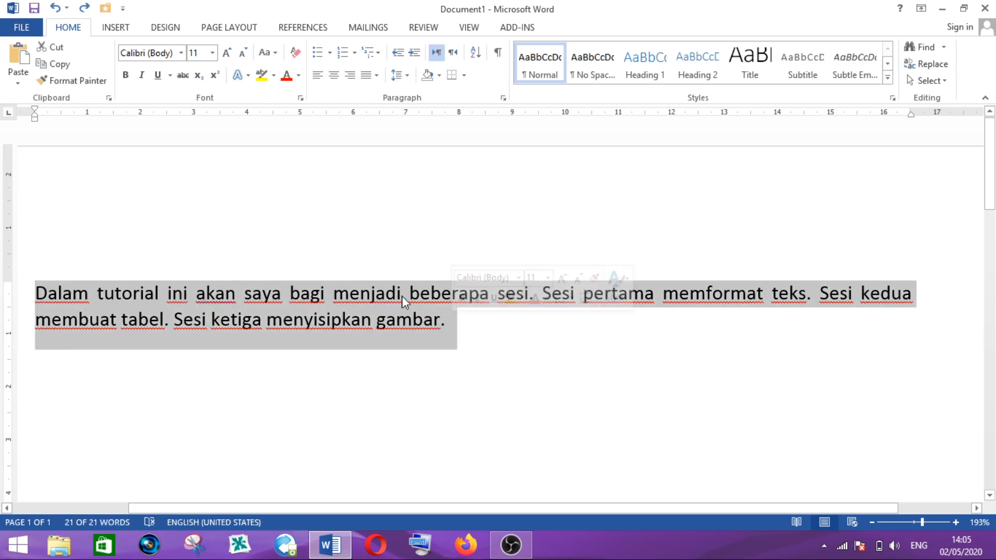
left_click(287, 76)
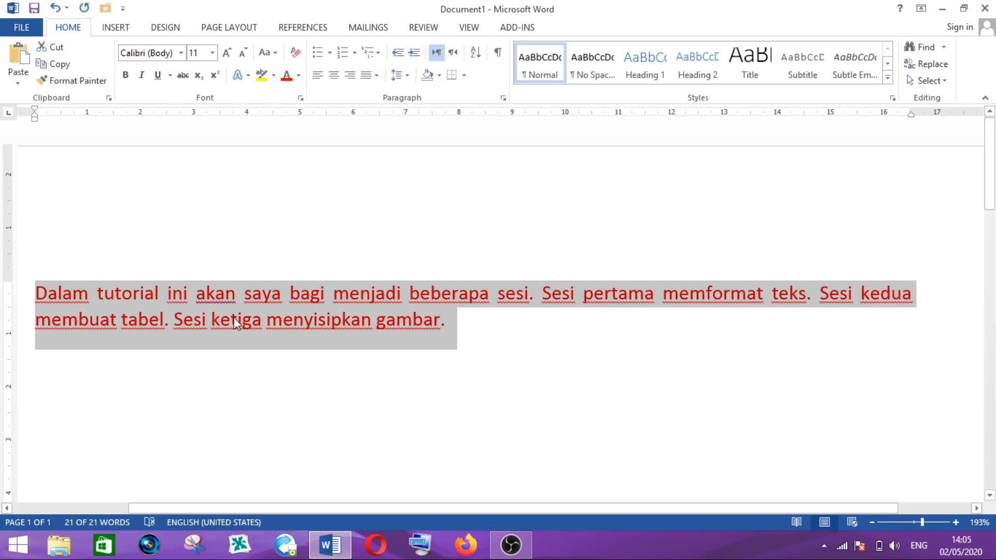
left_click(158, 293)
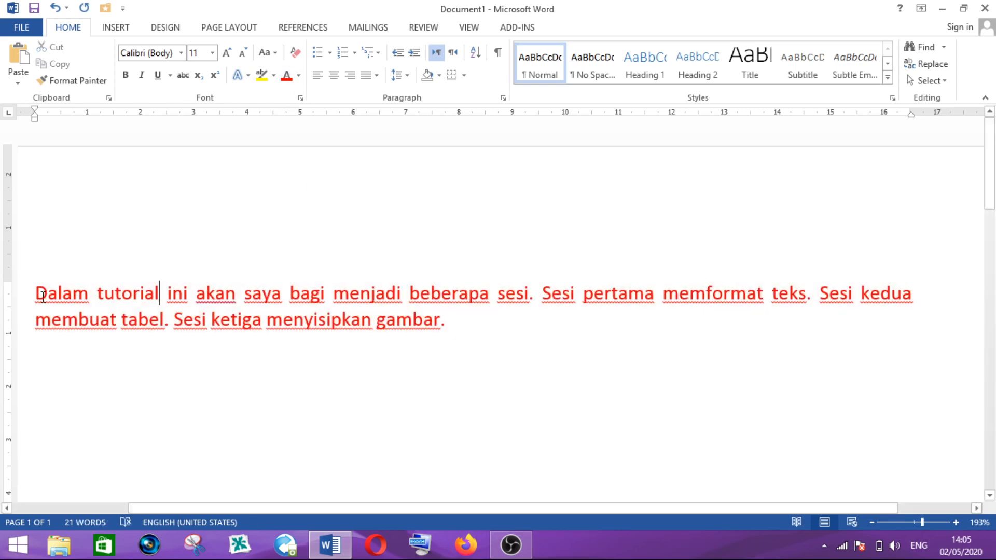
left_click_drag(35, 293, 456, 314)
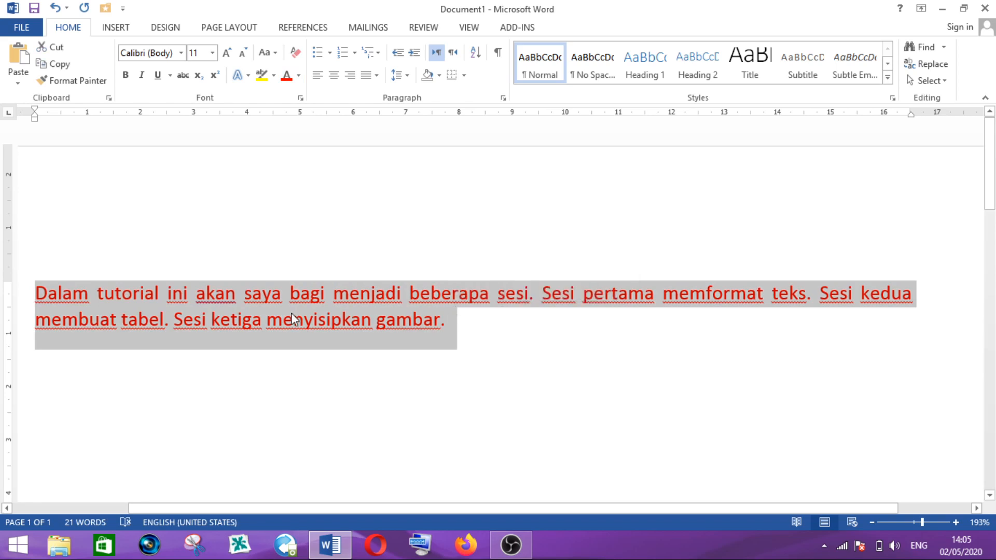
left_click(242, 320)
left_click_drag(31, 289, 469, 318)
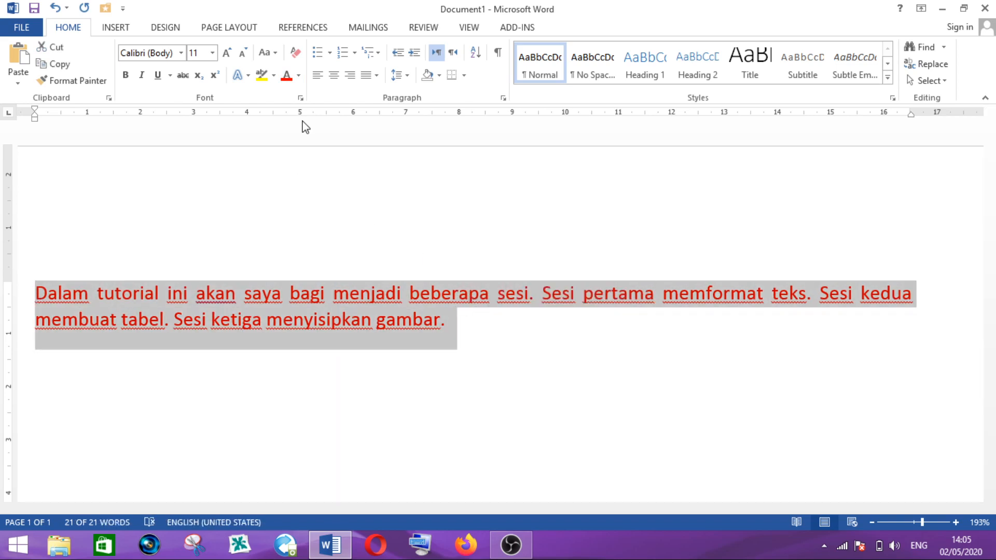
left_click(298, 76)
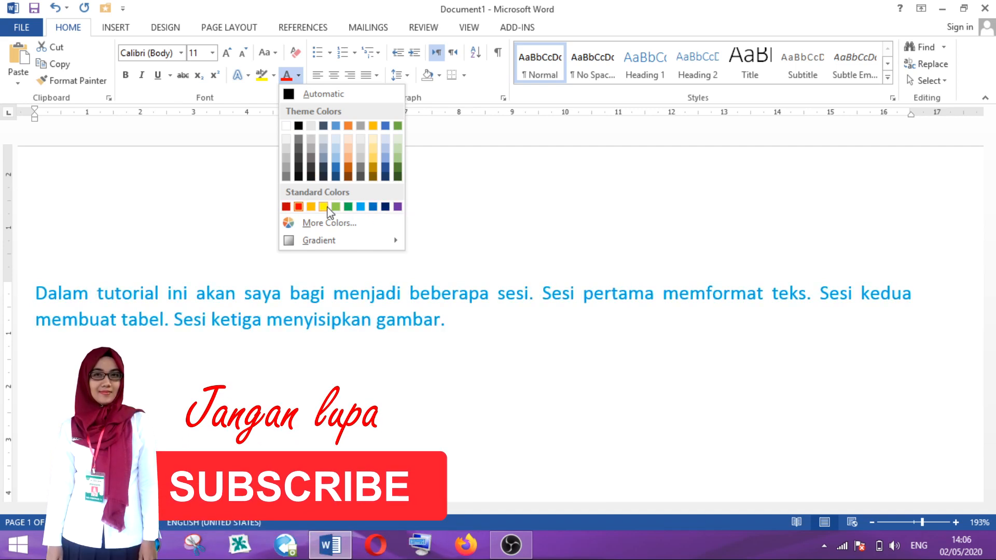
left_click(397, 207)
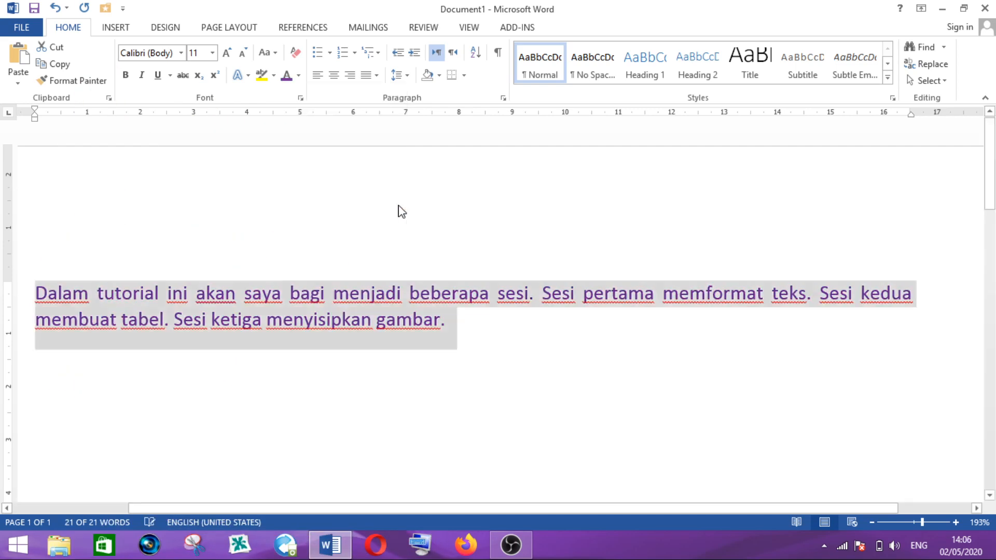
left_click(299, 76)
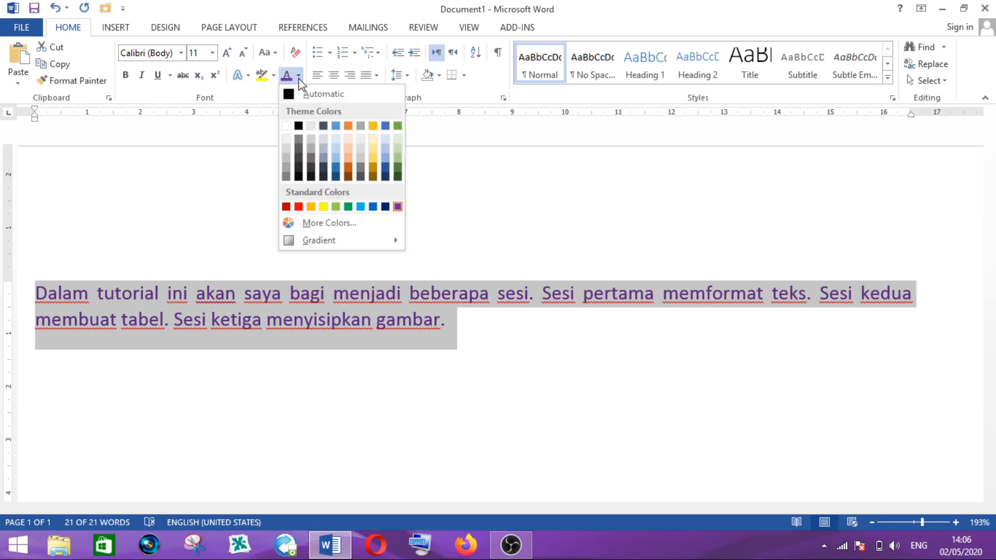
left_click(398, 126)
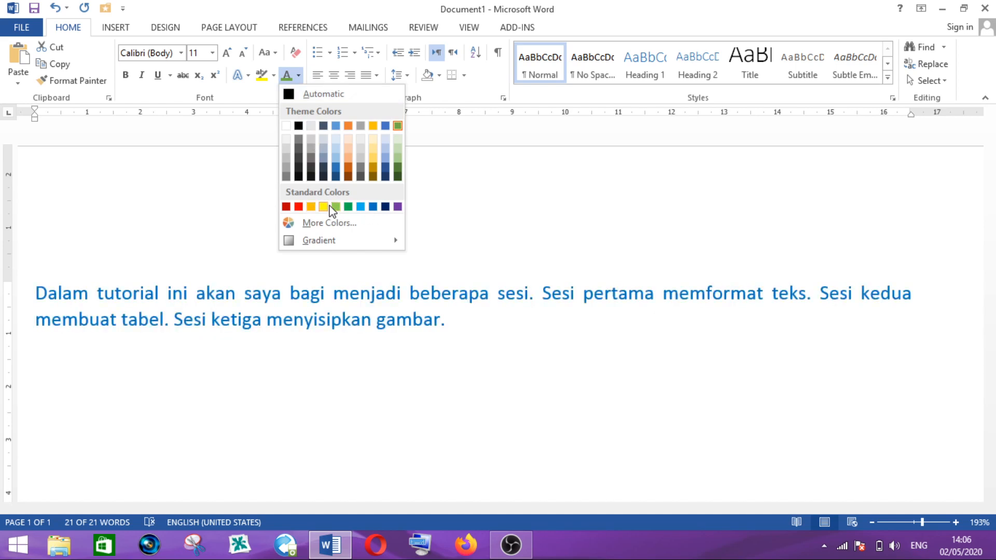
left_click(324, 207)
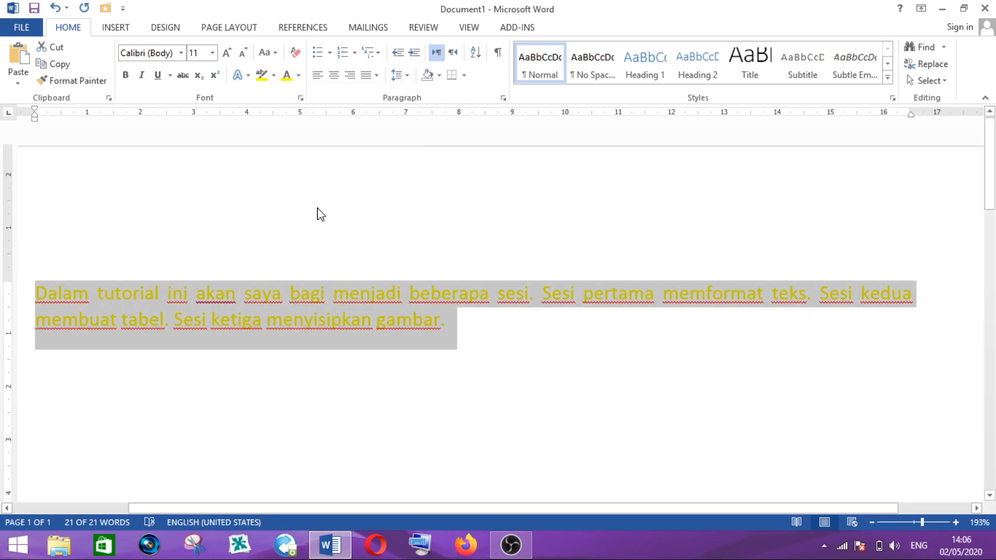
left_click(292, 316)
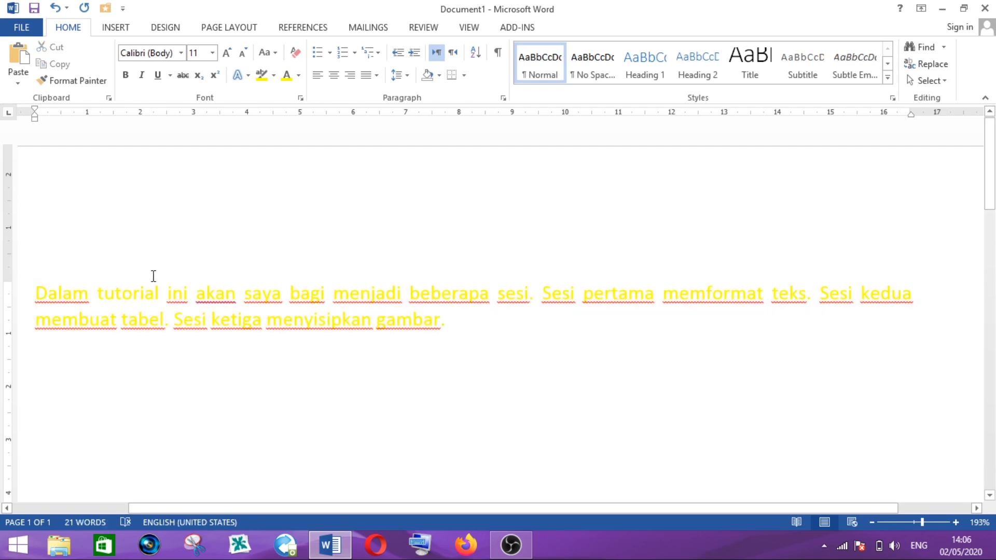
left_click_drag(40, 294, 448, 319)
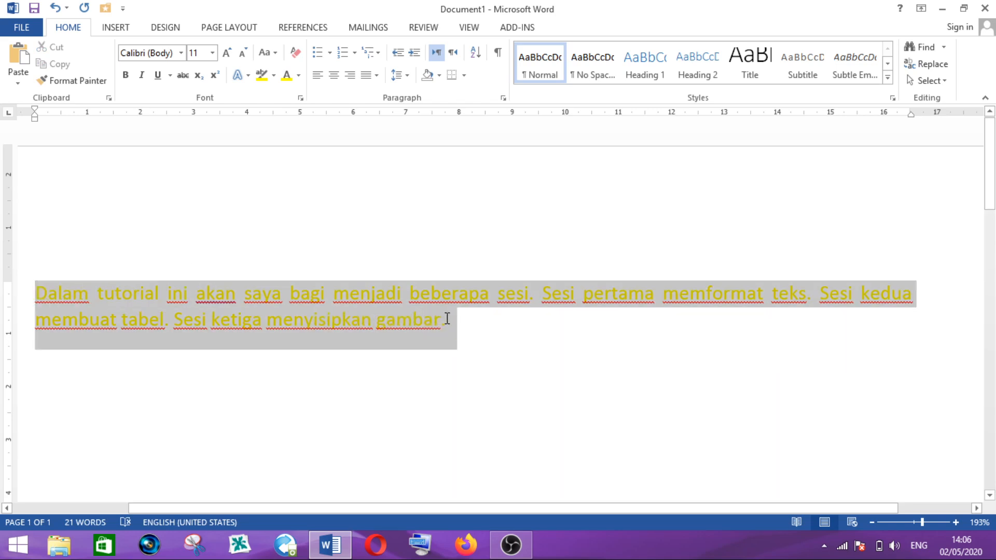
left_click(299, 76)
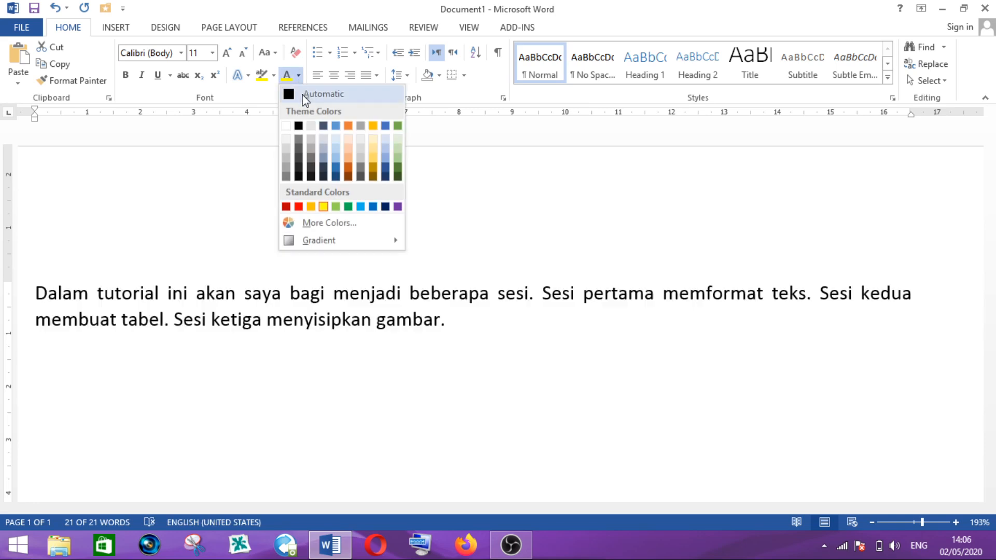
left_click(303, 94)
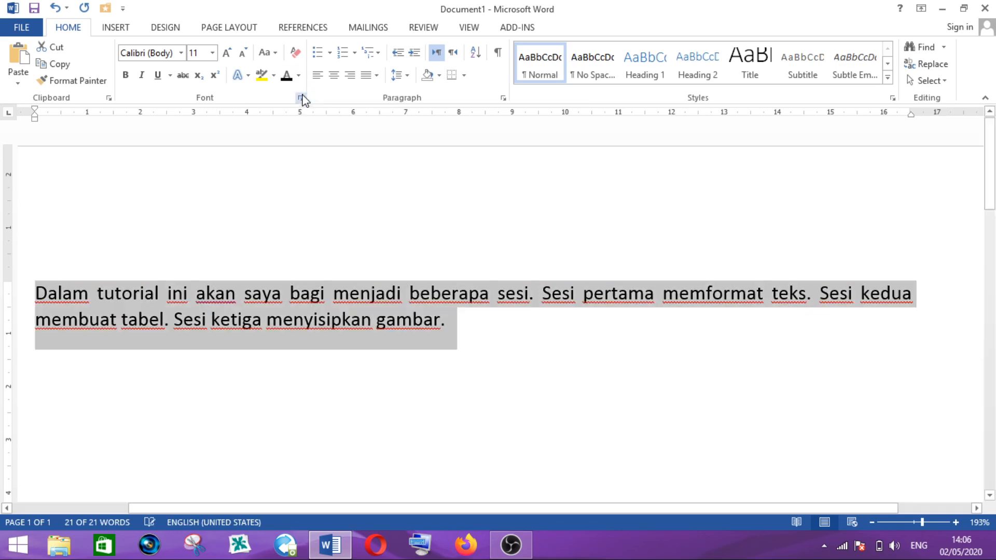
left_click(246, 297)
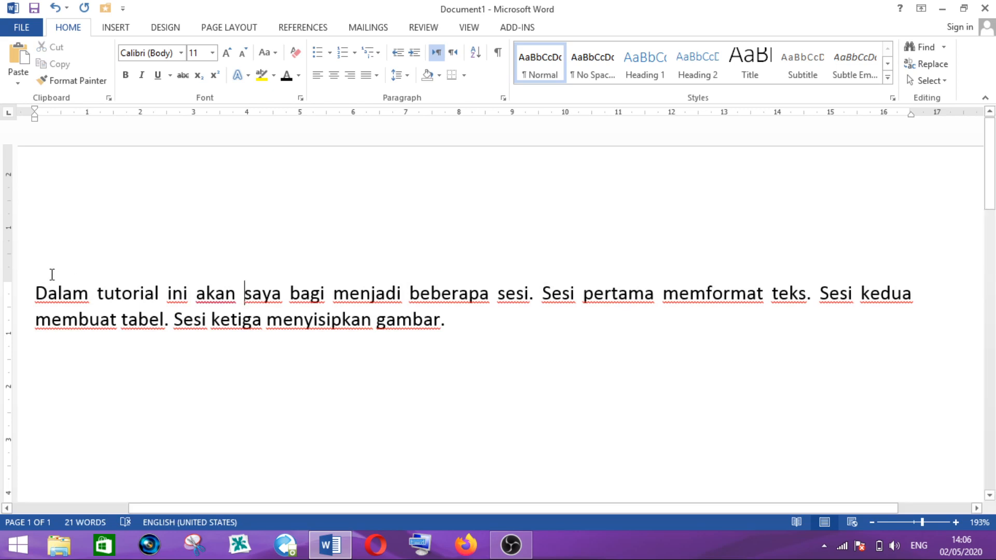
Convert the whole paragraph to UPPERCASE with Change Case.
key("ctrl+Home")
left_click_drag(35, 294, 446, 325)
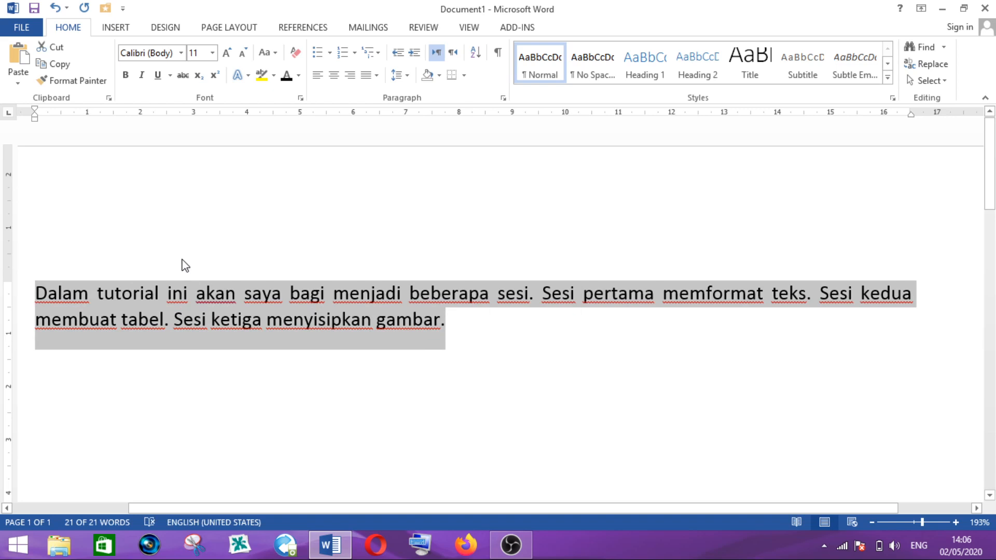
left_click_drag(35, 294, 445, 320)
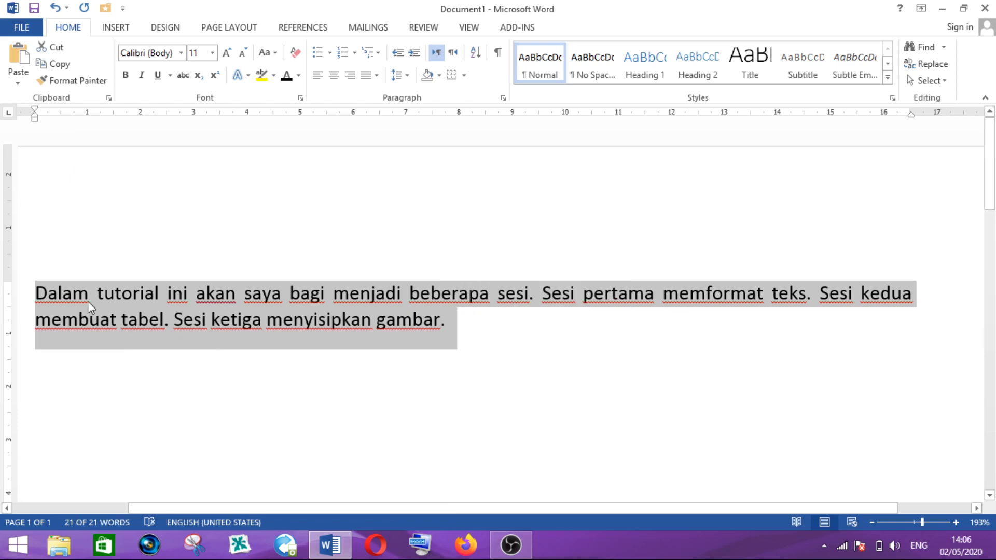
left_click(276, 54)
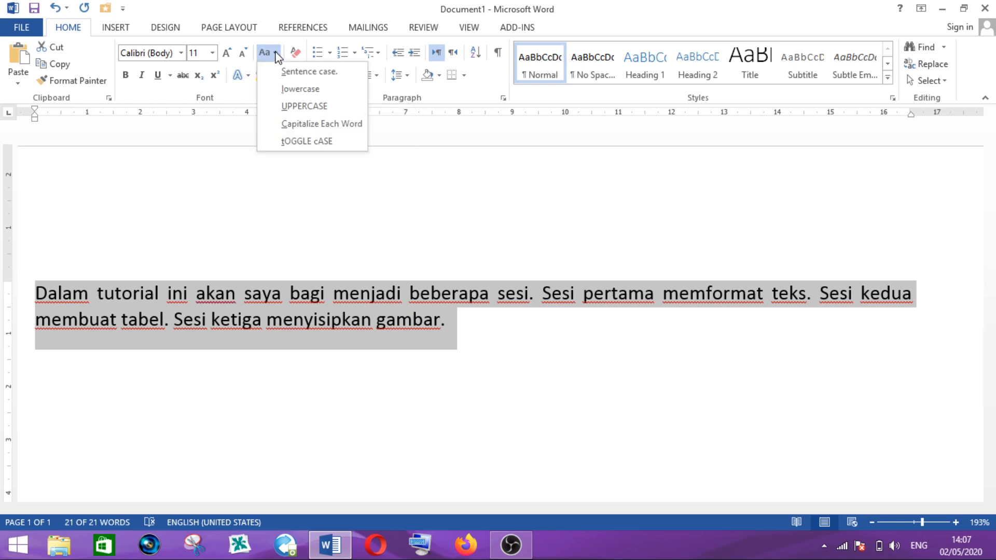
left_click(305, 107)
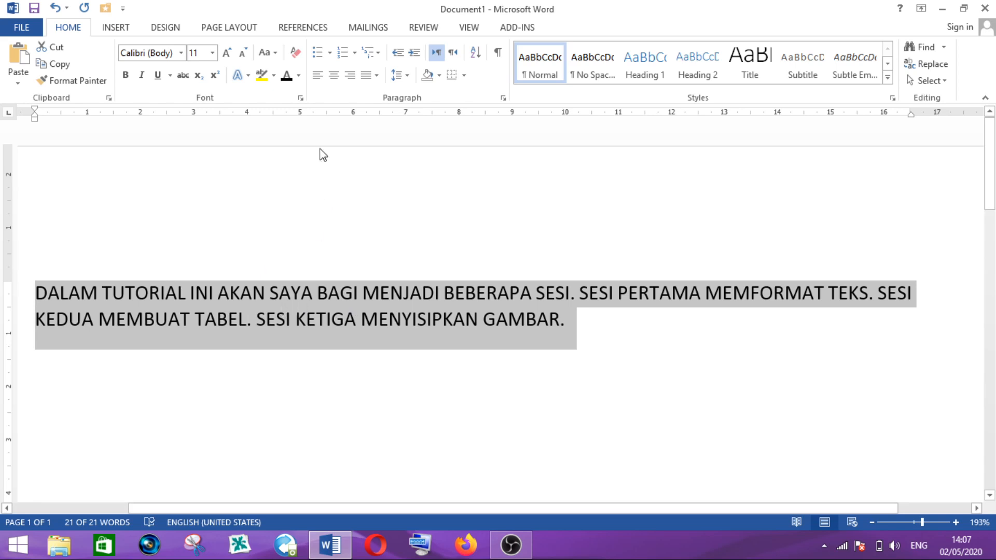
Change the paragraph to lowercase and check the initial d and each sesi.
left_click(276, 53)
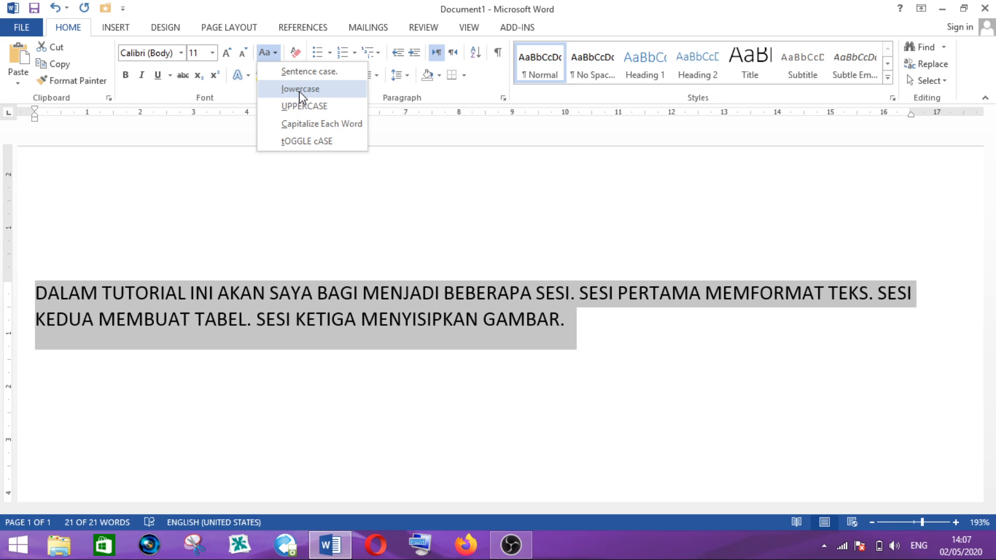
left_click(300, 90)
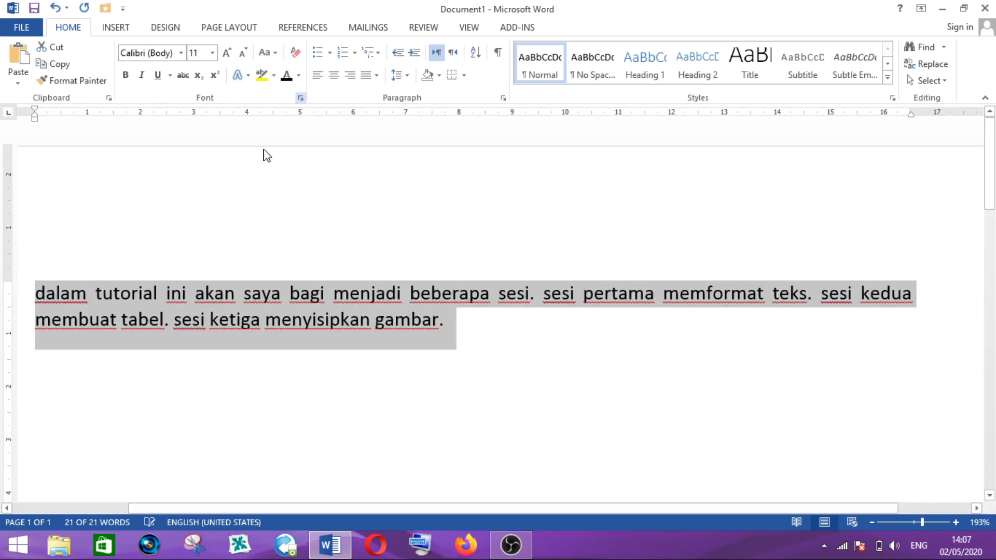
left_click(46, 295)
left_click_drag(37, 298, 46, 297)
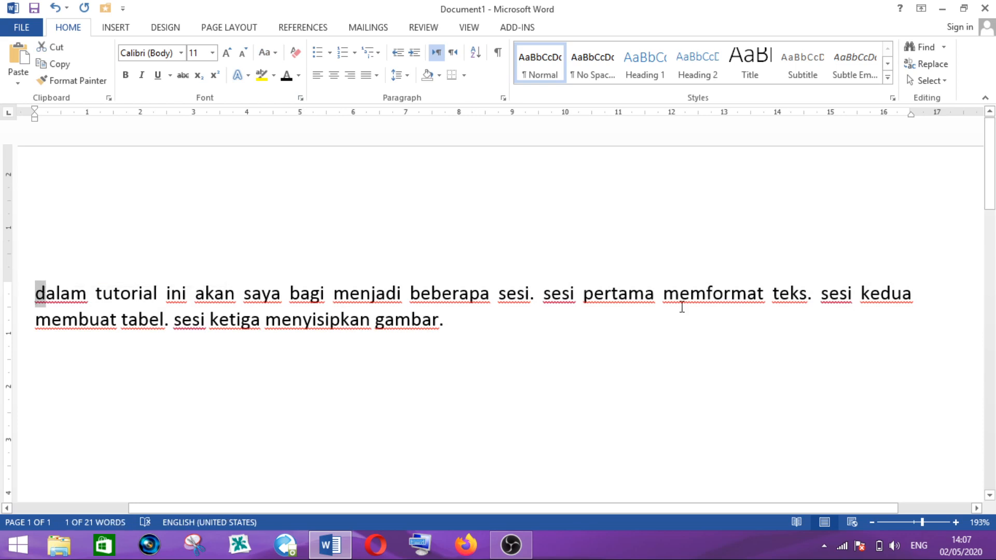
left_click_drag(543, 300, 550, 300)
left_click_drag(821, 300, 829, 300)
left_click_drag(36, 295, 401, 296)
left_click_drag(501, 327, 451, 325)
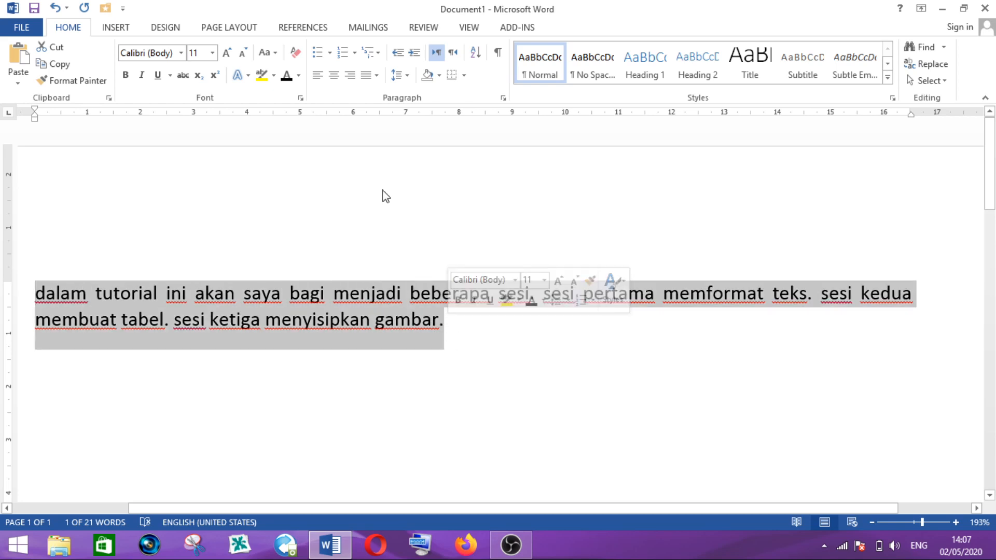
Apply Sentence case so Dalam and each Sesi are capitalised.
left_click(274, 52)
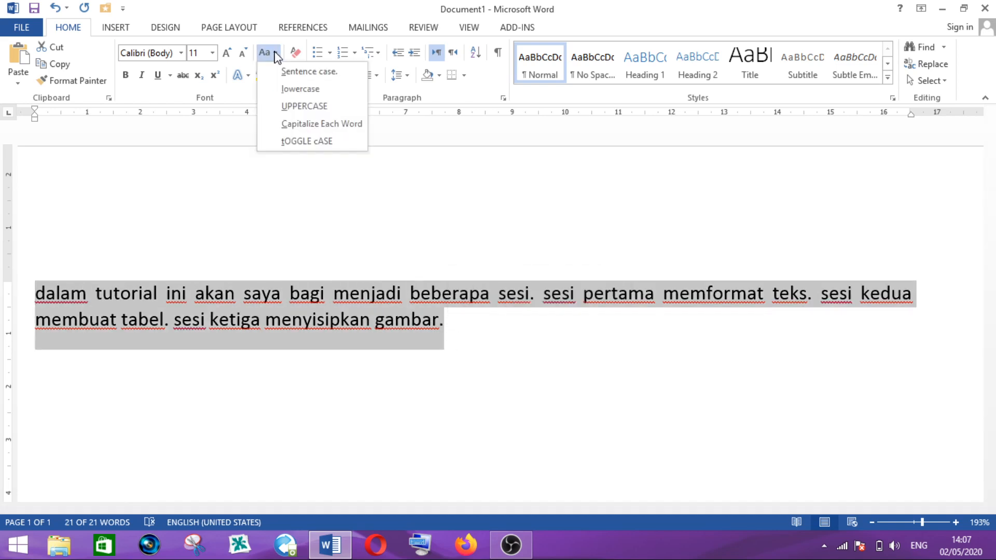
left_click(323, 75)
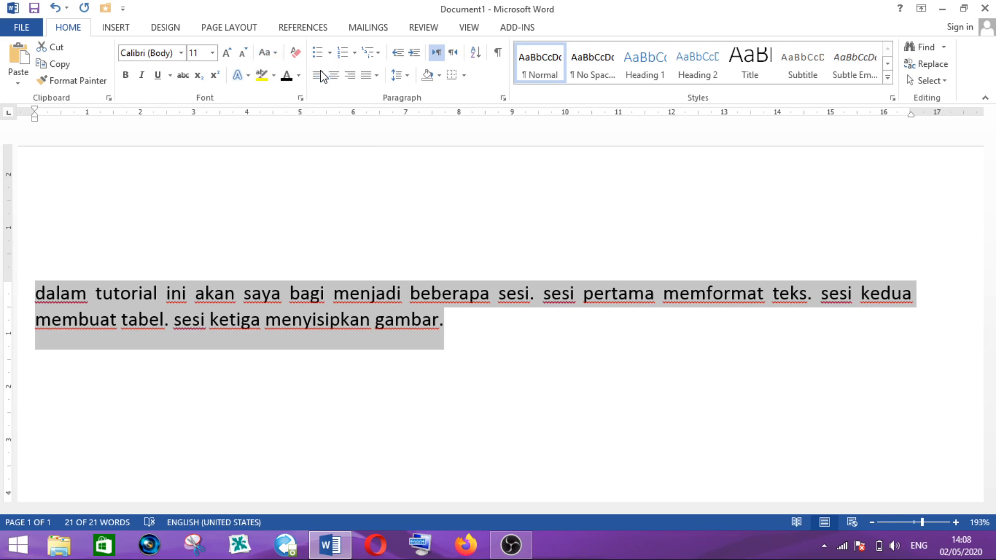
left_click_drag(35, 296, 48, 295)
left_click_drag(542, 294, 551, 294)
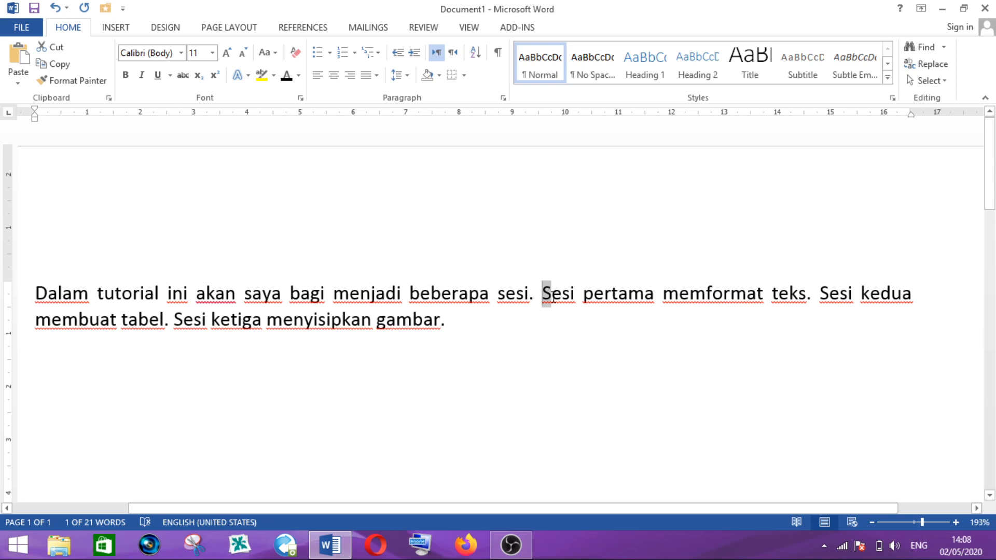
left_click_drag(174, 320, 183, 322)
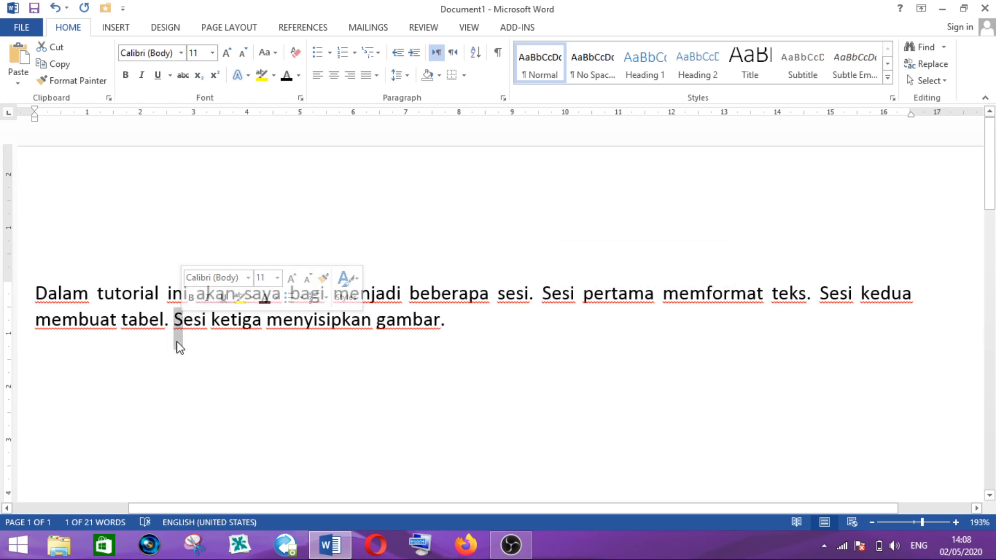
left_click(378, 327)
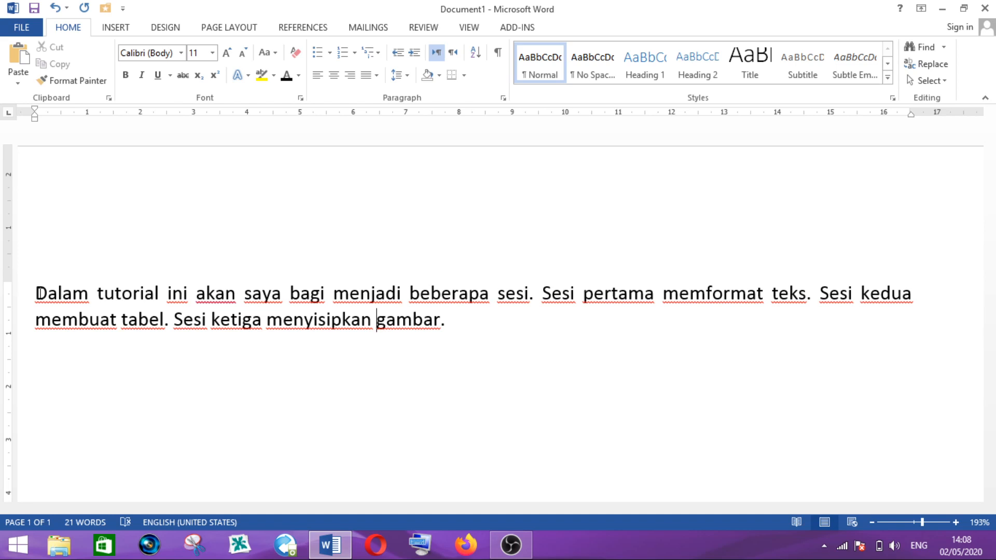
left_click(173, 320)
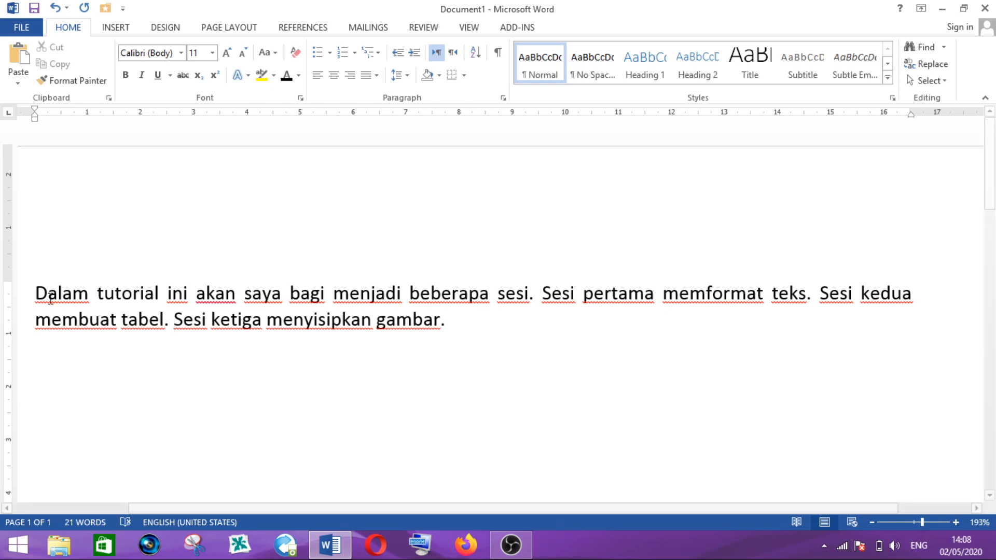
left_click_drag(38, 293, 454, 325)
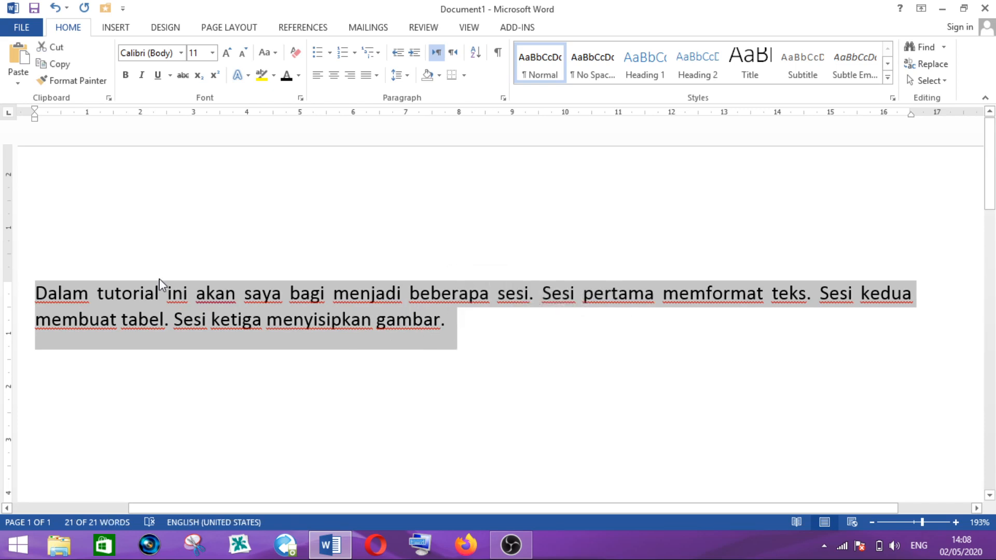
Copy the paragraph and add an empty line after it.
right_click(228, 307)
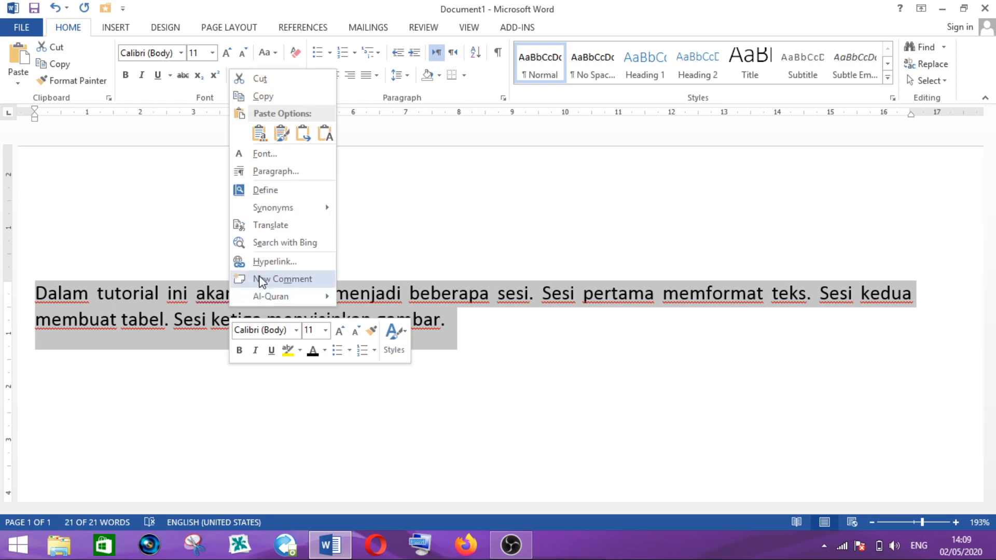
left_click(281, 97)
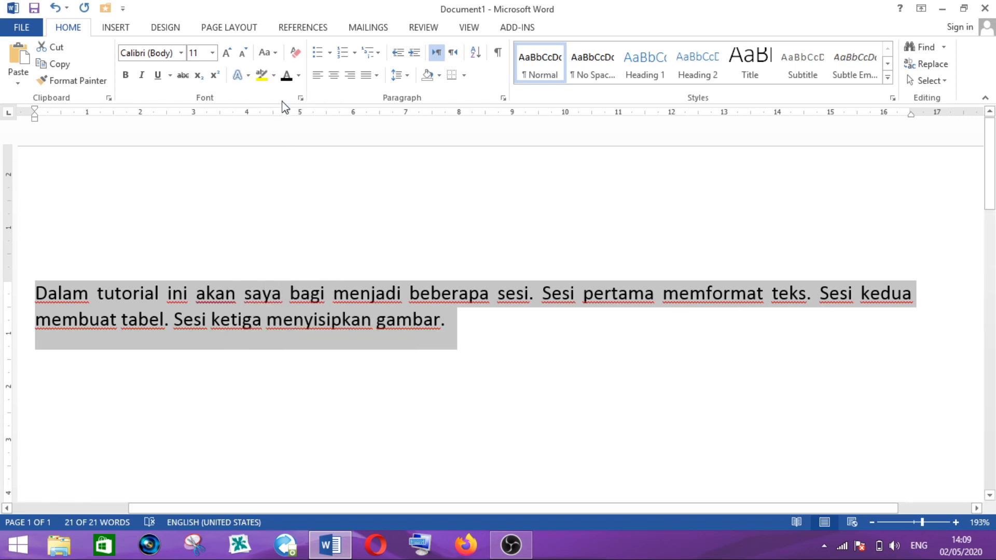
left_click(450, 323)
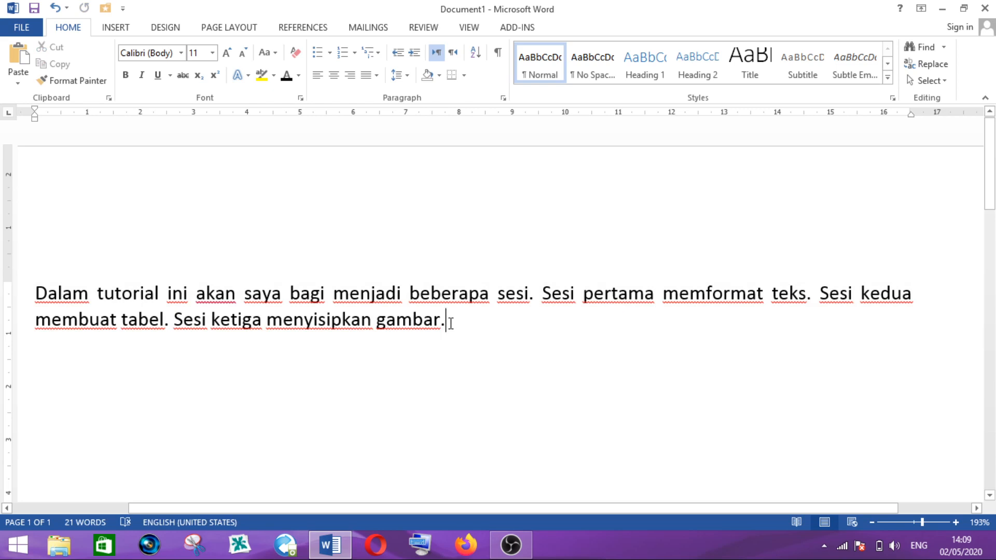
key("Return")
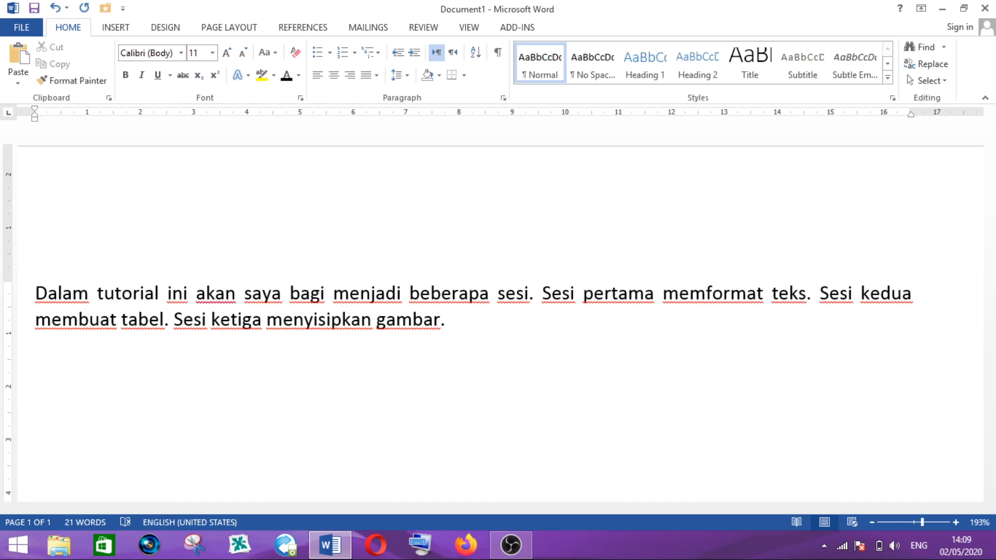
Paste the copy below with Keep Source Formatting, then undo the paste.
right_click(38, 365)
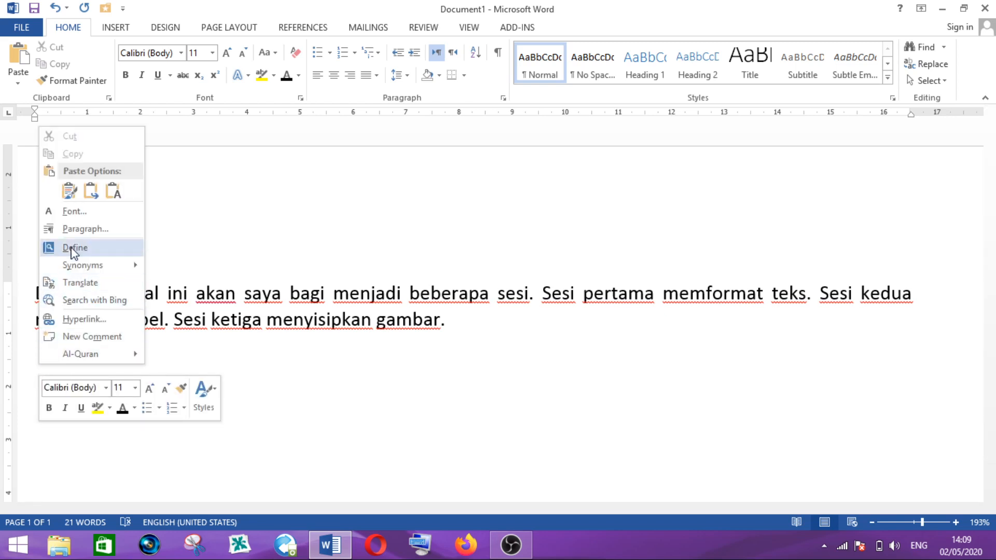
left_click(71, 196)
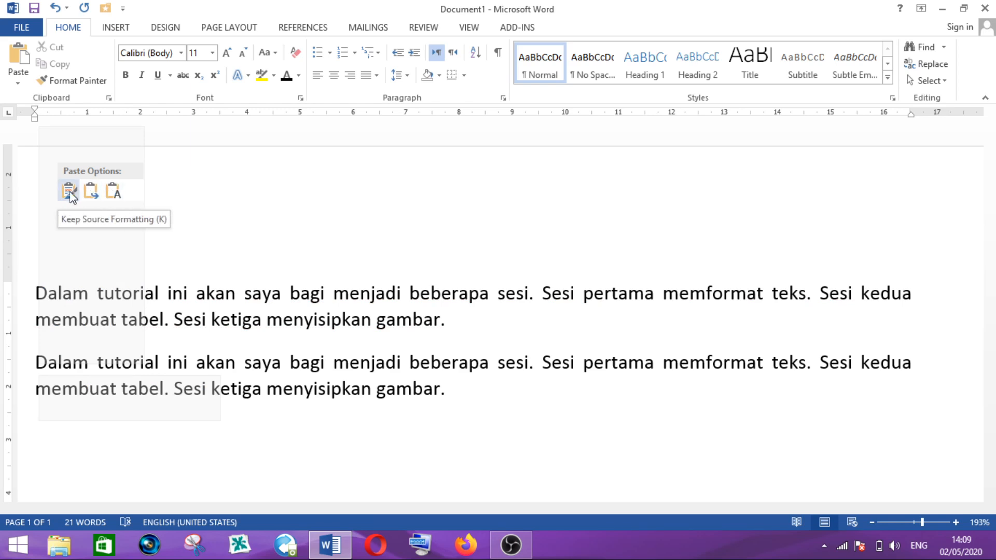
left_click(69, 192)
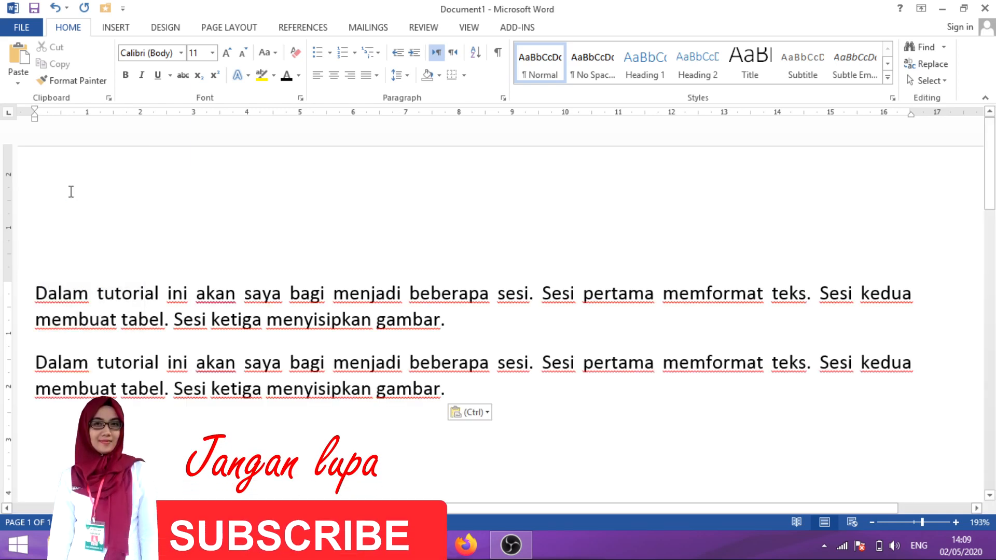
left_click(278, 378)
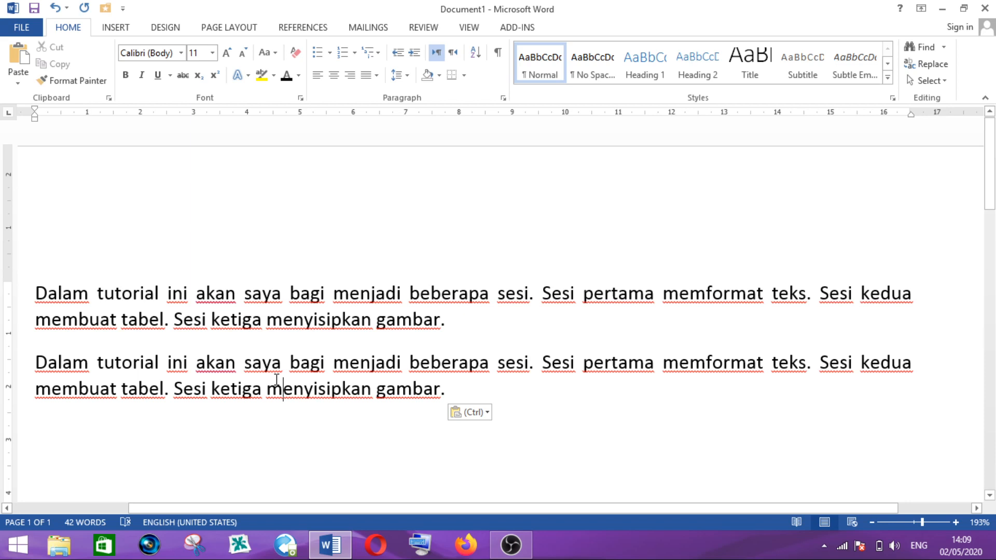
key("ctrl+z")
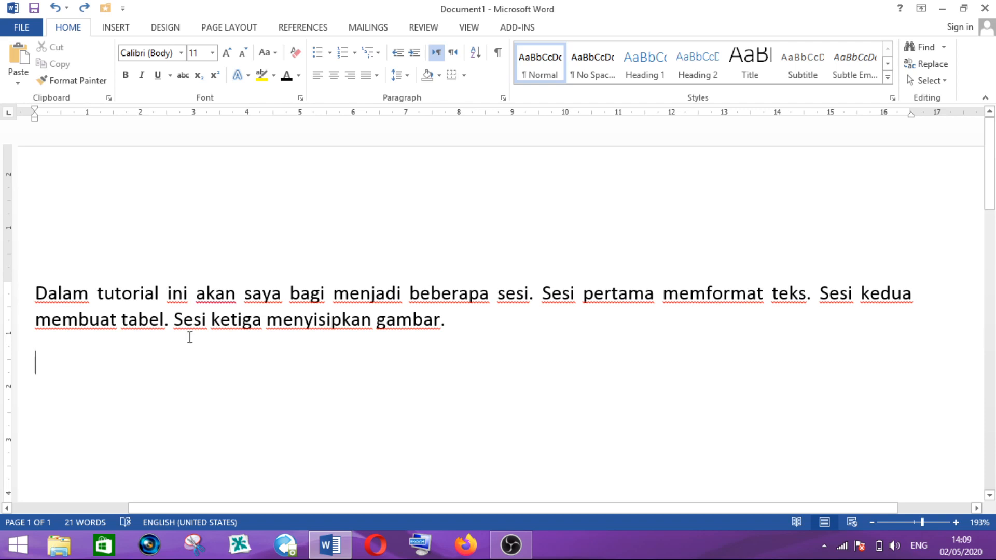
Copy the paragraph, paste a duplicate on a new line below, and select the duplicate.
left_click_drag(38, 294, 447, 325)
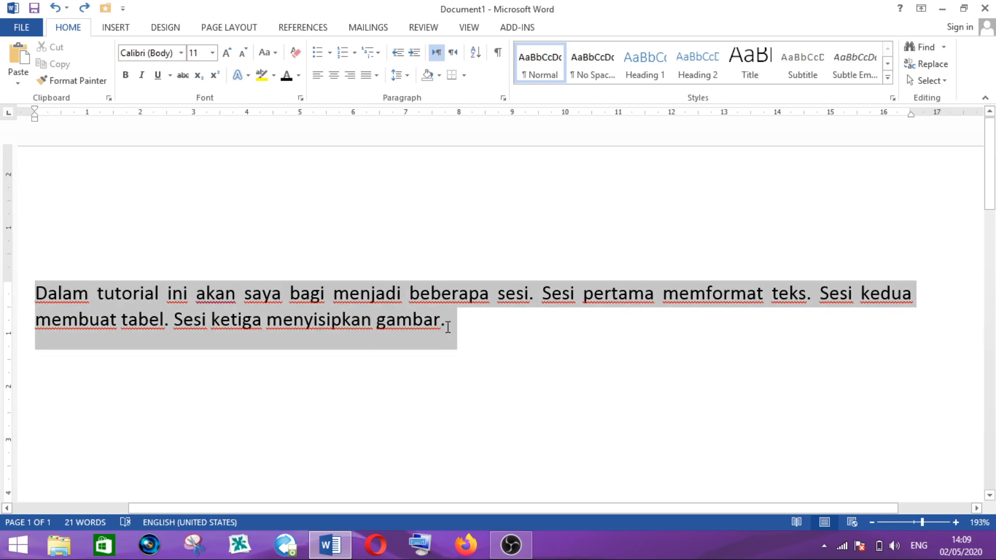
right_click(271, 307)
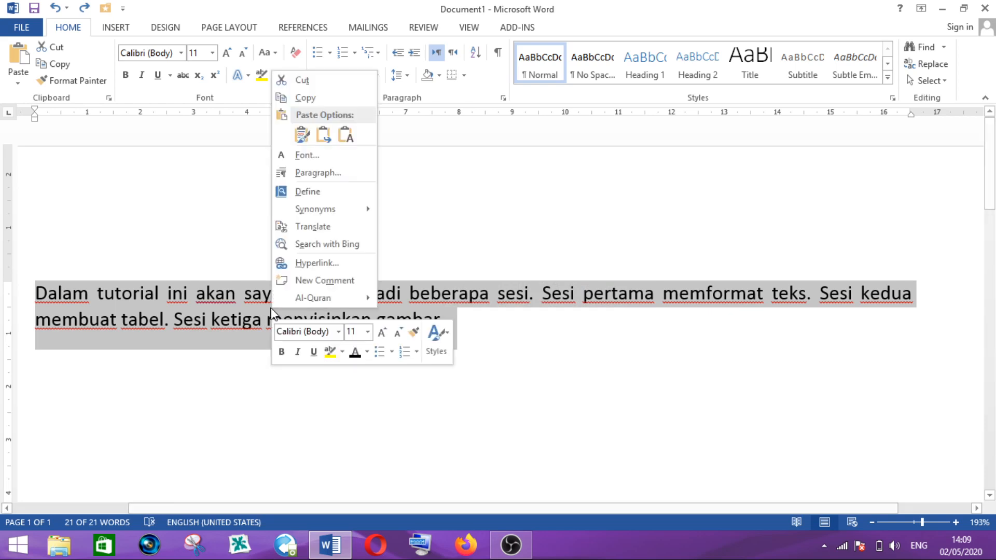
left_click(314, 102)
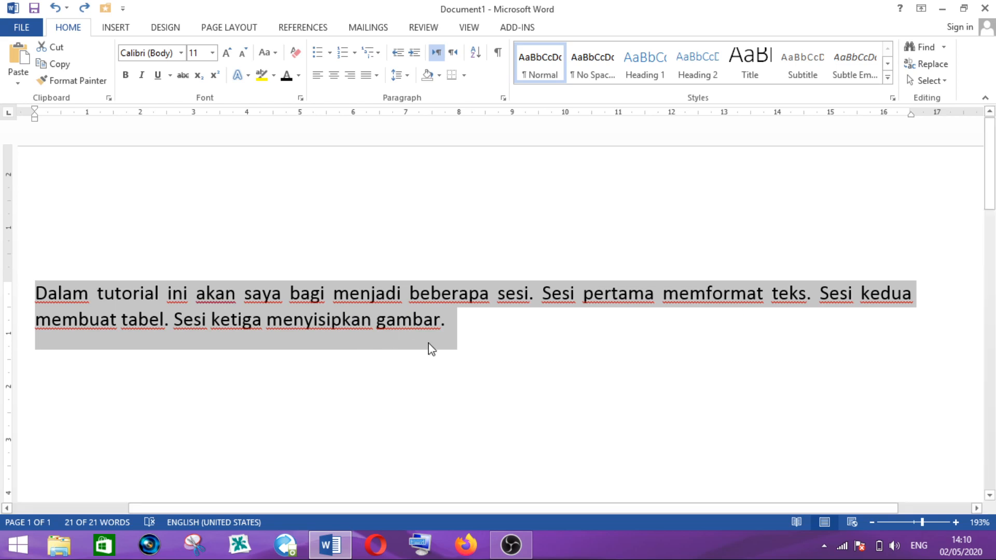
left_click(457, 327)
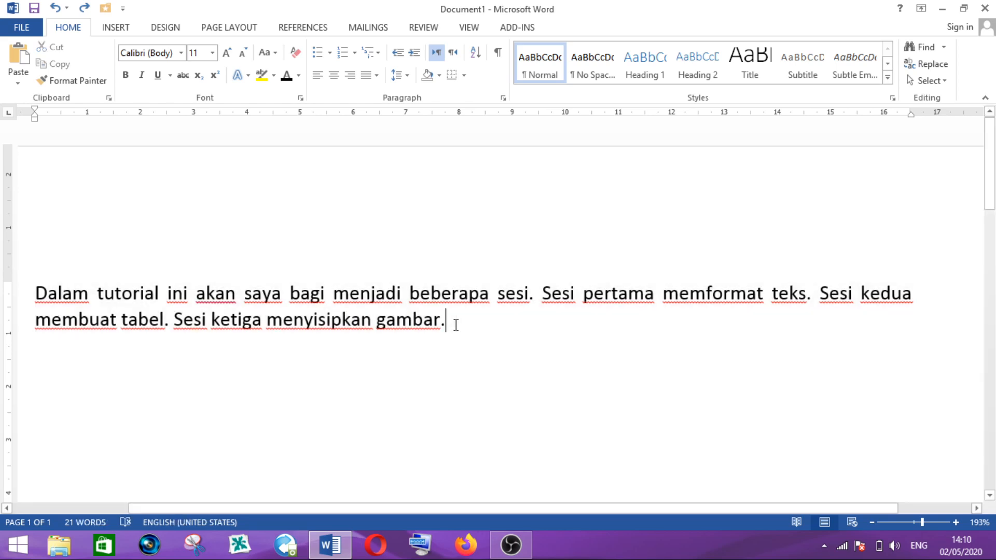
key("Return")
key("Return")
key("ctrl+v")
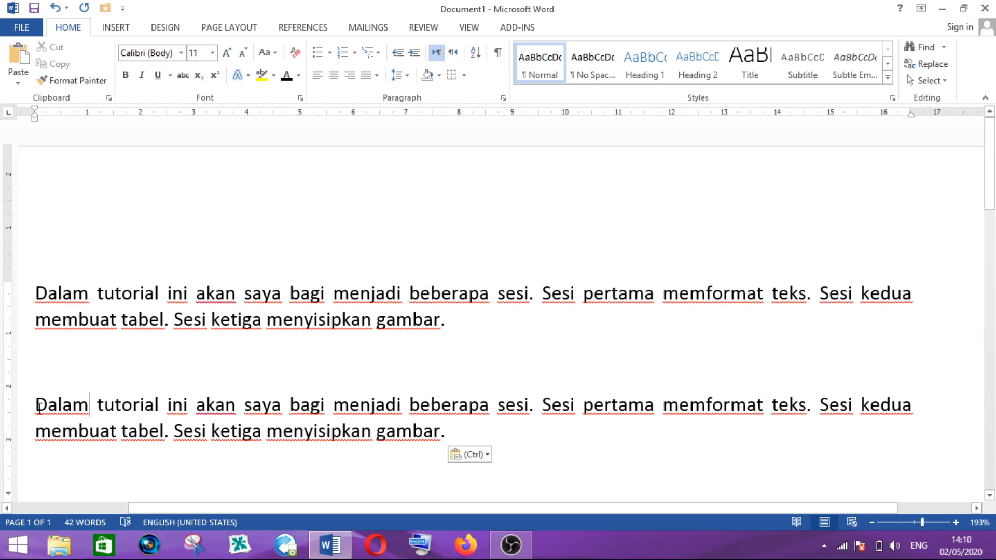
left_click_drag(90, 413, 464, 433)
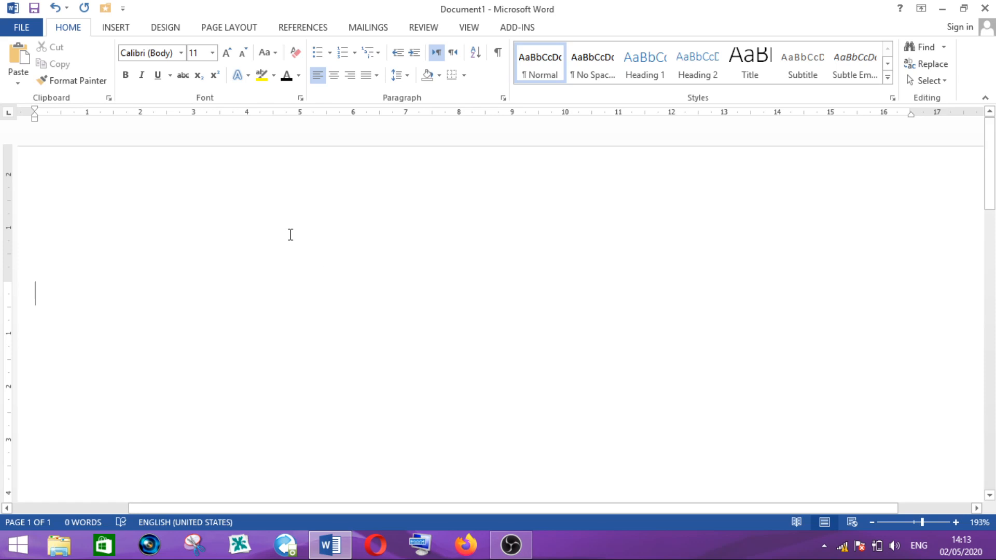
Insert a 5-column by 8-row table from the Insert tab's Table grid.
left_click(115, 28)
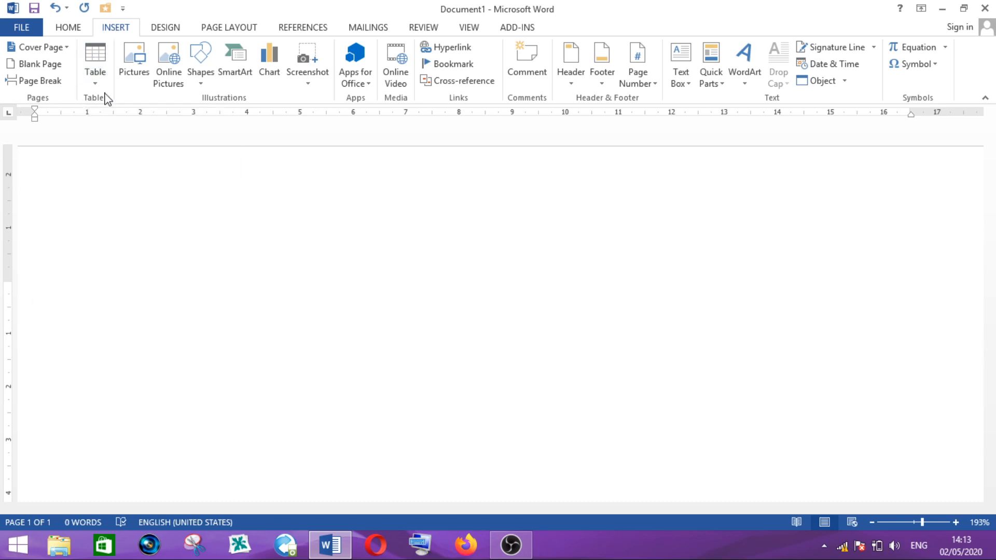
left_click(95, 67)
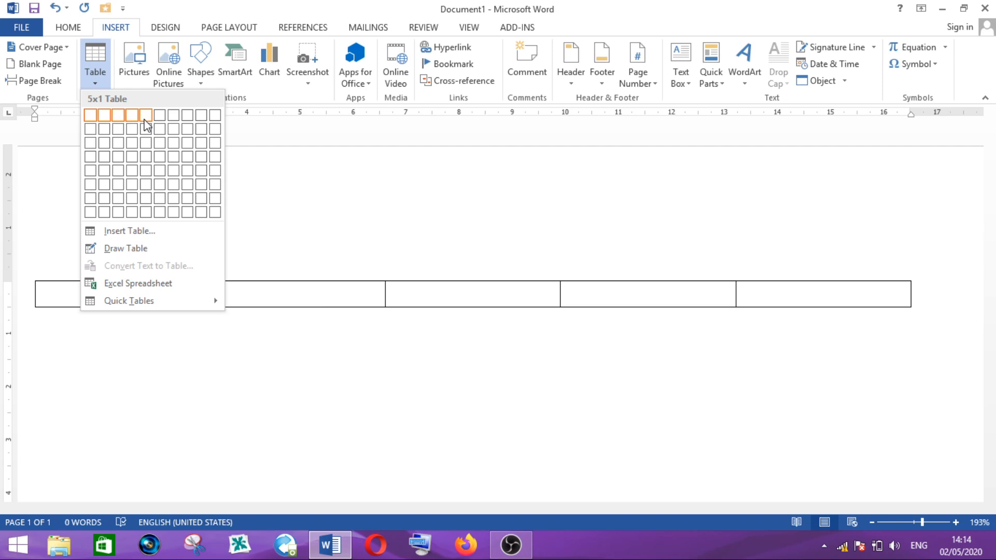
left_click(148, 213)
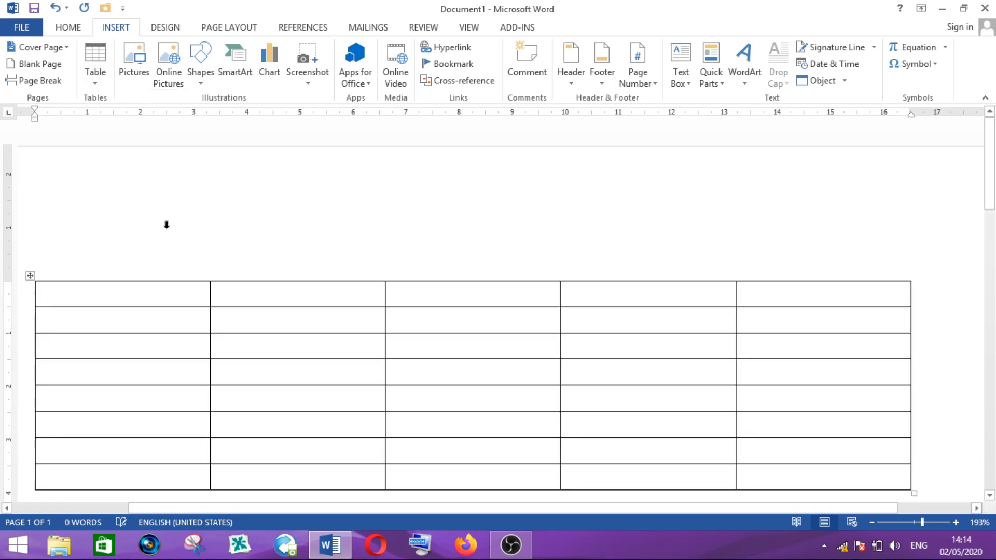
Type NO. in the table's first header cell.
left_click(317, 297)
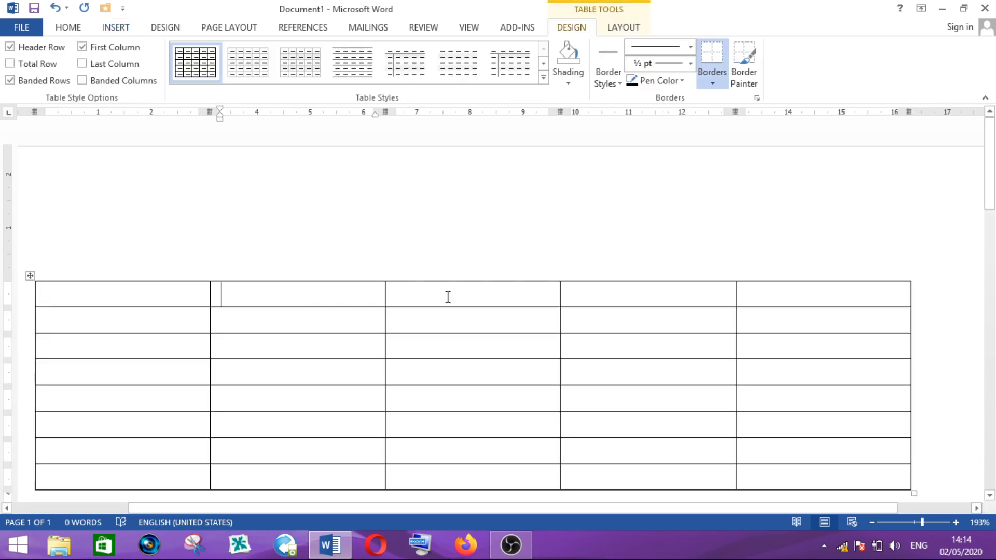
scroll(447, 297, "down", 1)
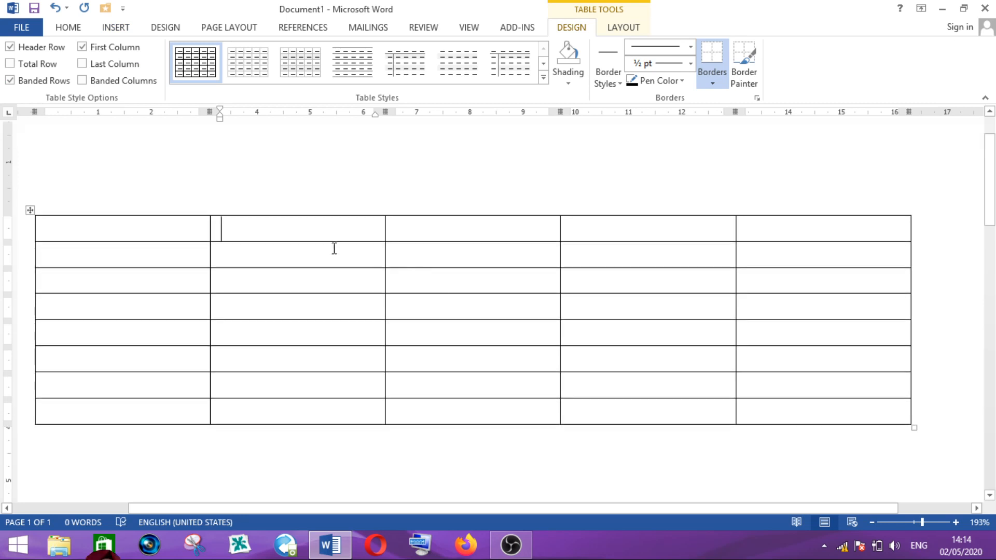
left_click(447, 229)
left_click(618, 233)
left_click(775, 229)
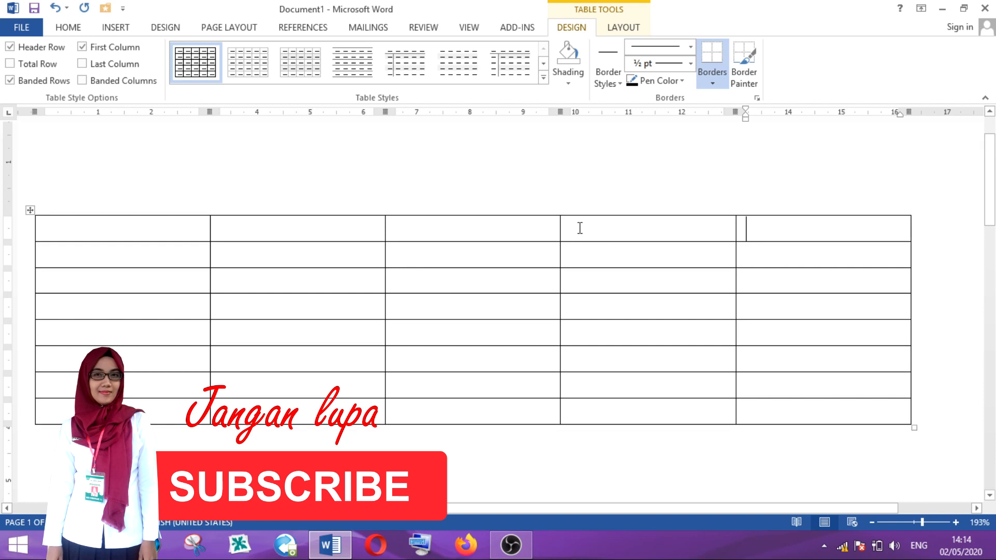
left_click(177, 228)
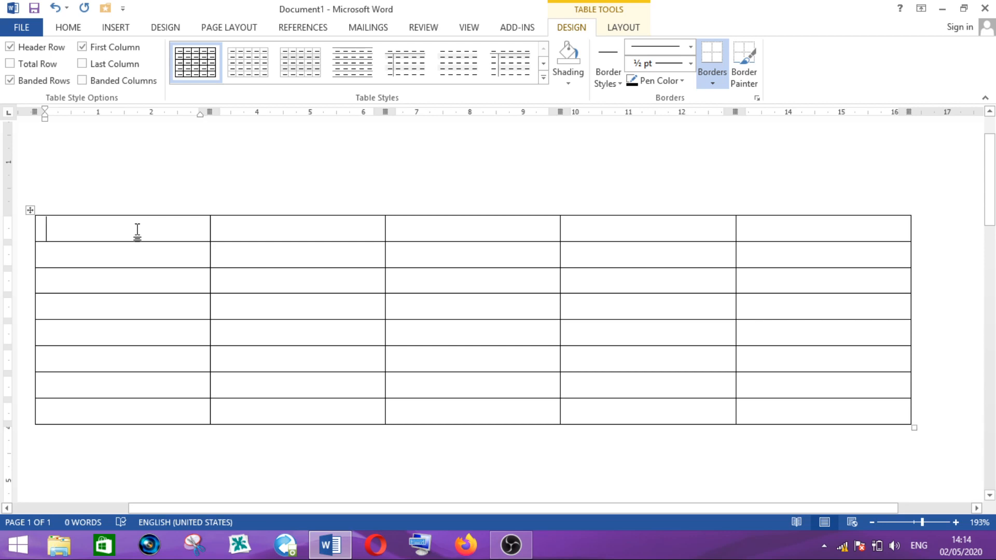
type("n")
key("BackSpace")
type("NO.")
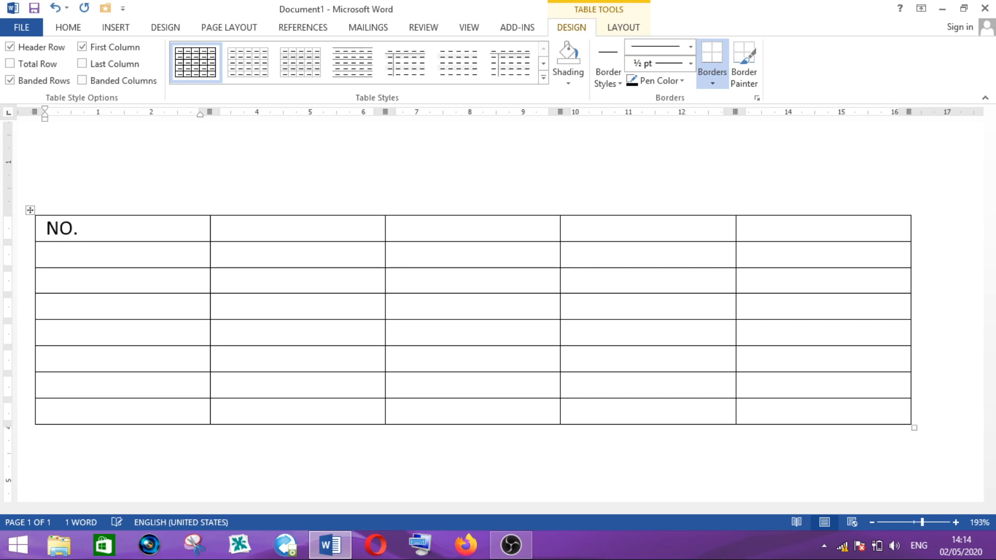
Fill the remaining headers: NAMA SISWA, JENIS KELAMIN, TANGGAL LAHIR and ALAMAT.
key("Tab")
type("NAMA ")
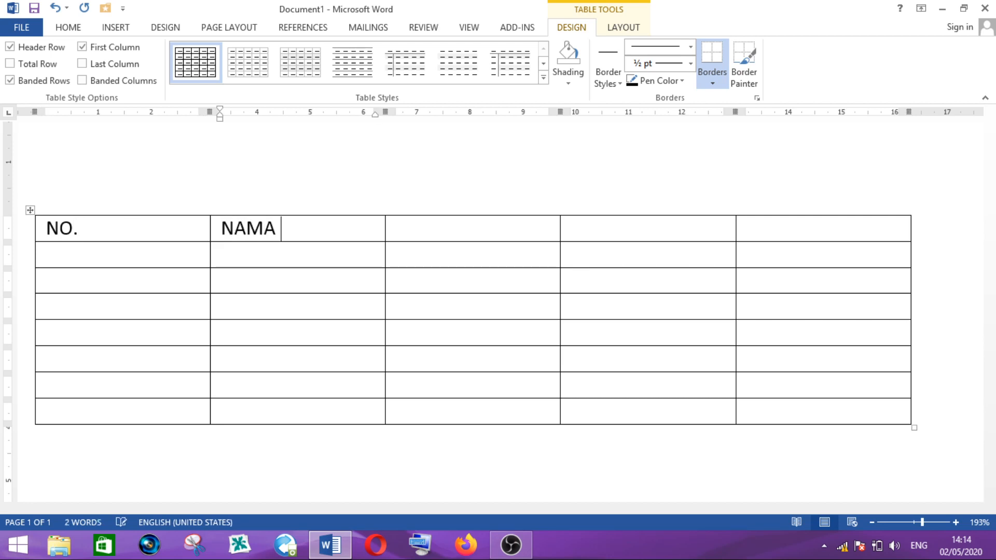
type("SISWA")
key("Tab")
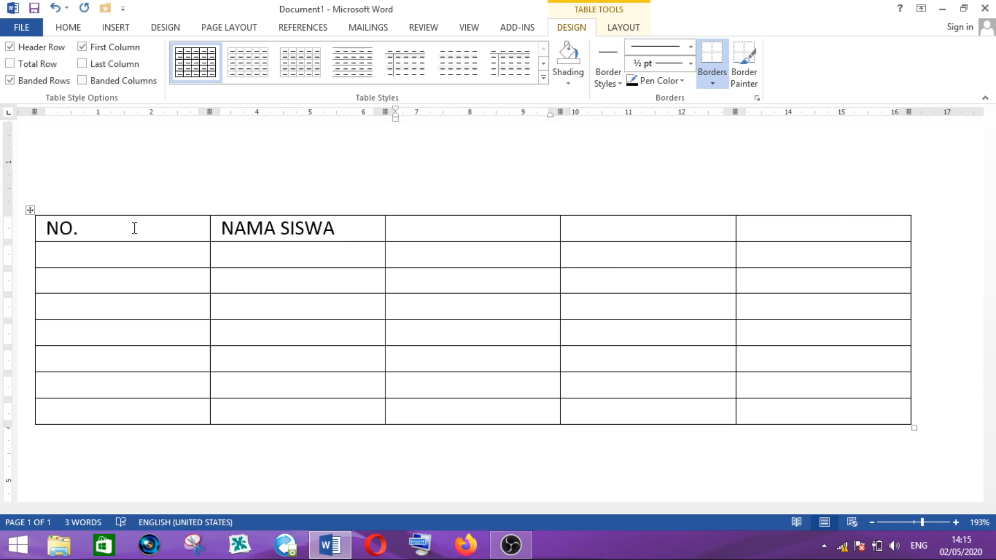
type("JENIS KELAMIN")
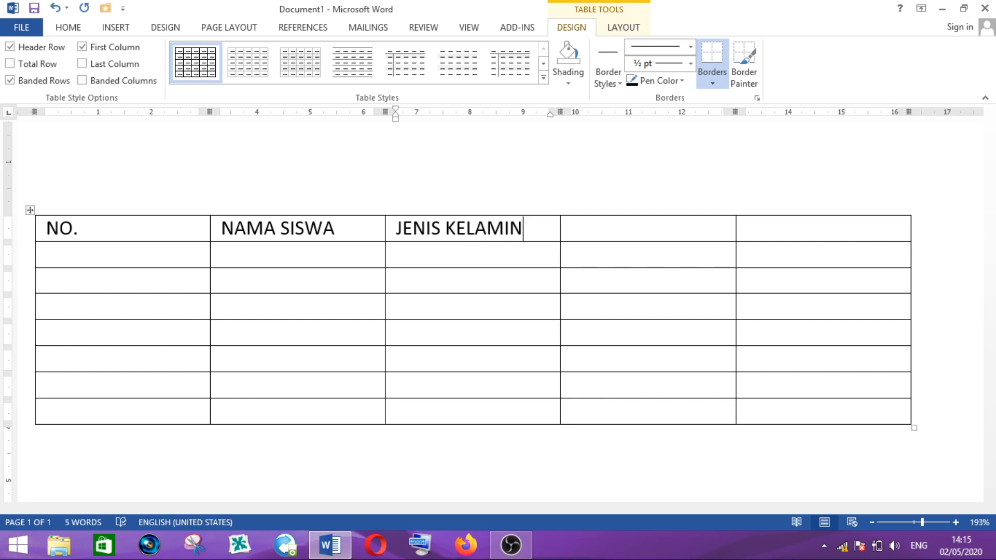
key("Tab")
type("TANGGAL LAHIR")
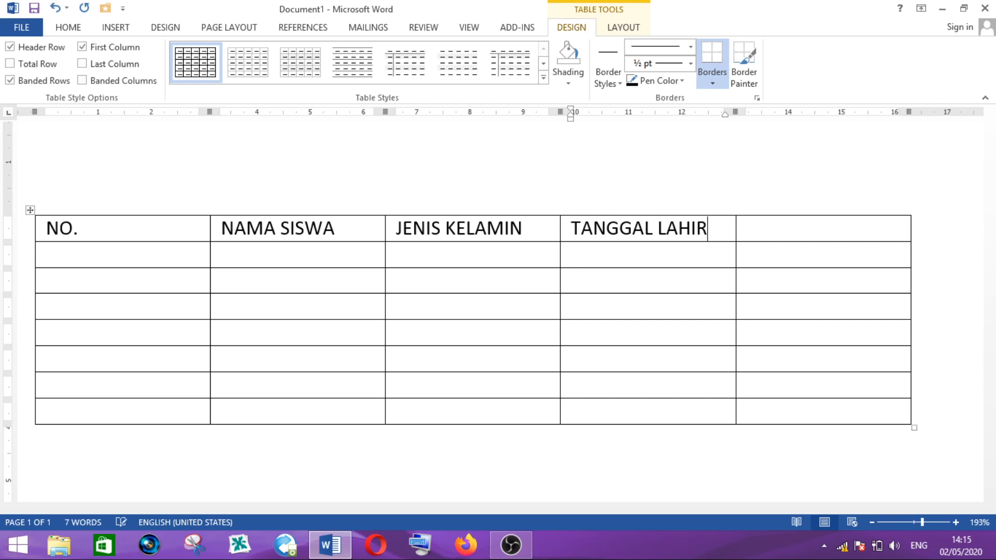
key("Tab")
type("ALAMAT")
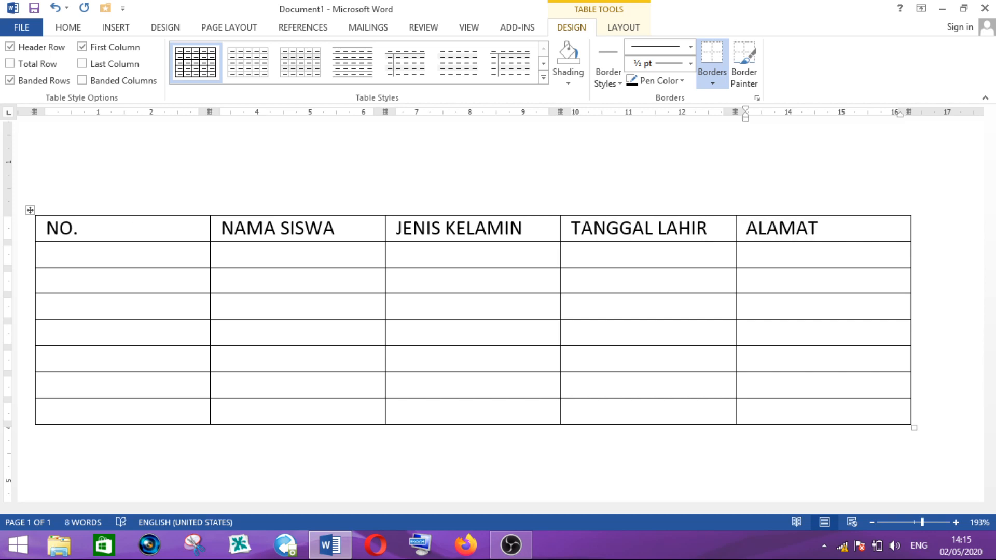
left_click(235, 252)
left_click(190, 258)
left_click(192, 225)
left_click(236, 228)
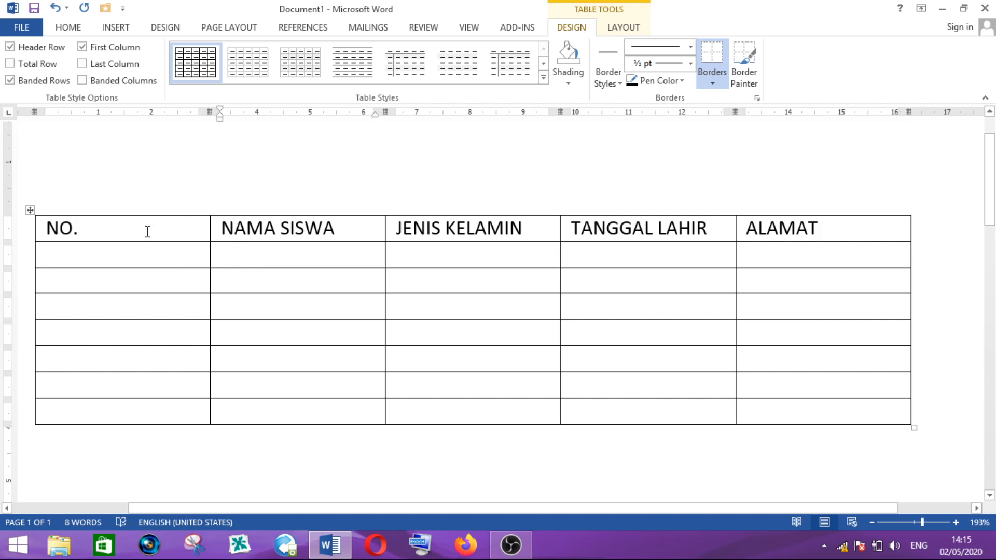
left_click(96, 230)
Narrow the NO. column to fit its heading and widen the NAMA SISWA column.
left_click_drag(209, 111, 93, 145)
left_click(55, 253)
left_click(64, 227)
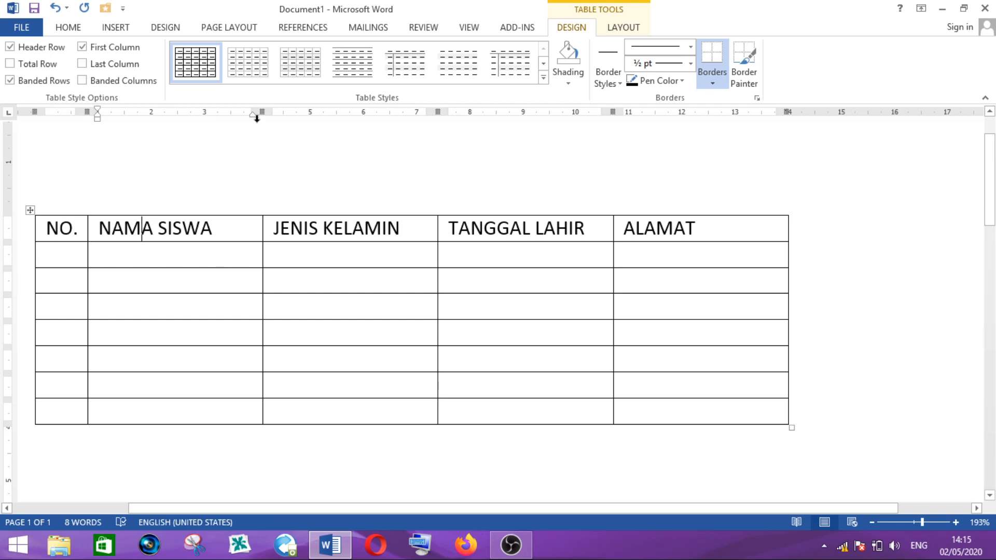
left_click_drag(262, 112, 291, 115)
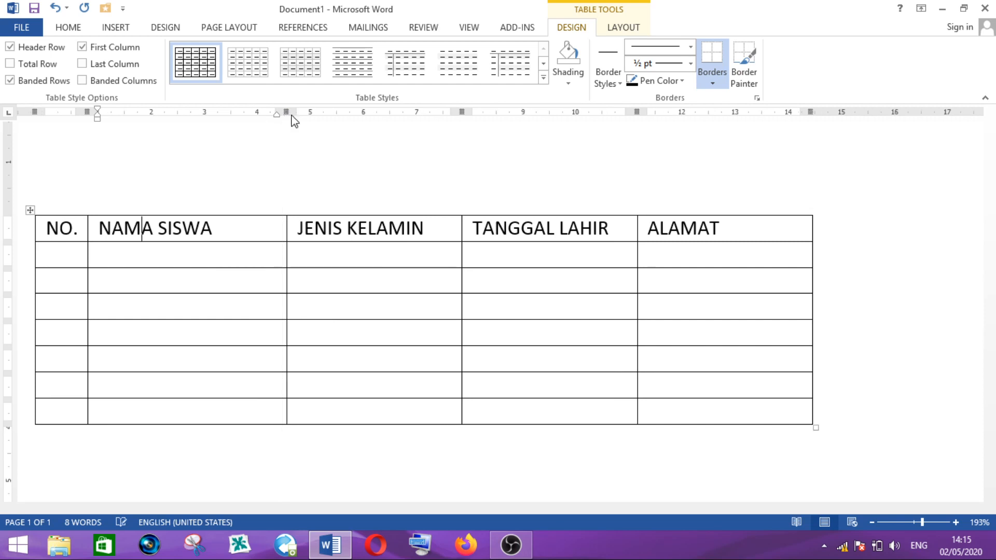
Narrow JENIS KELAMIN so it wraps onto two lines and widen ALAMAT to the right.
left_click(388, 230)
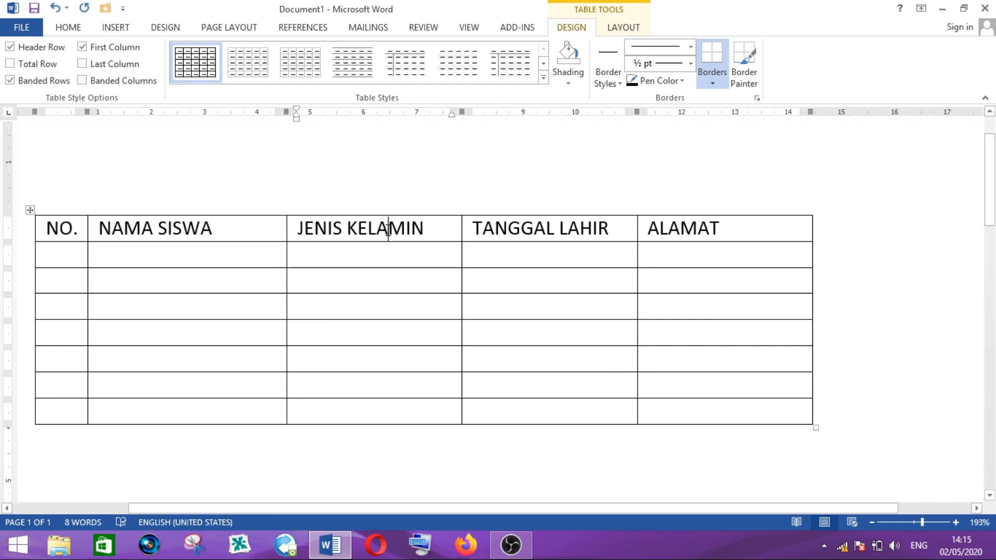
left_click_drag(469, 114, 384, 141)
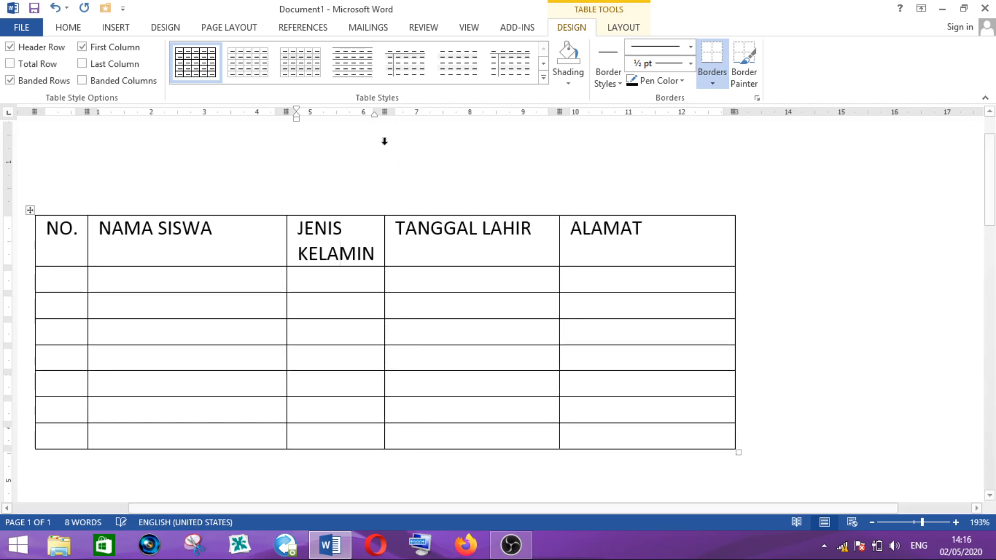
left_click(456, 248)
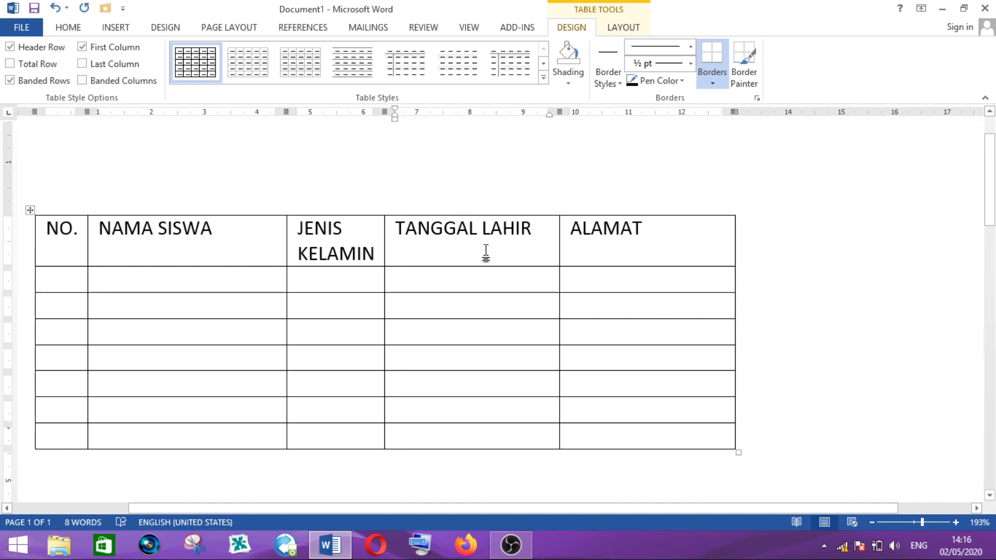
left_click(639, 238)
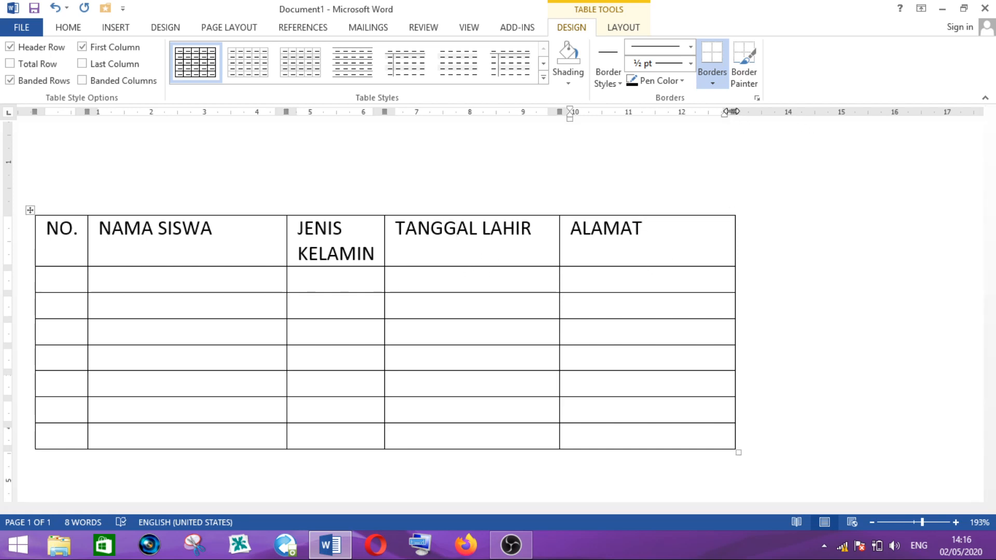
left_click_drag(732, 111, 880, 117)
Select the whole header row and centre its headings from the HOME tab.
left_click(239, 282)
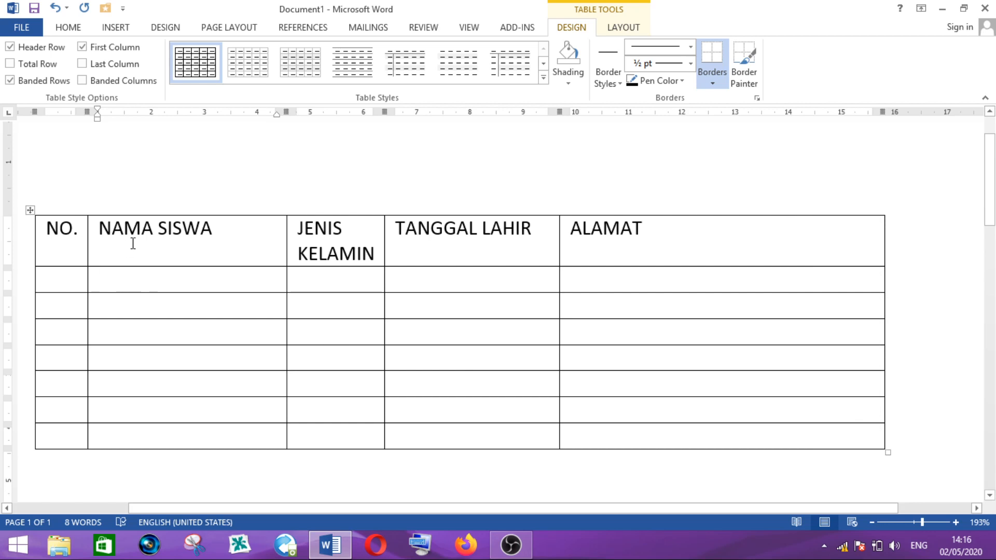
left_click(42, 247)
left_click_drag(42, 247, 647, 251)
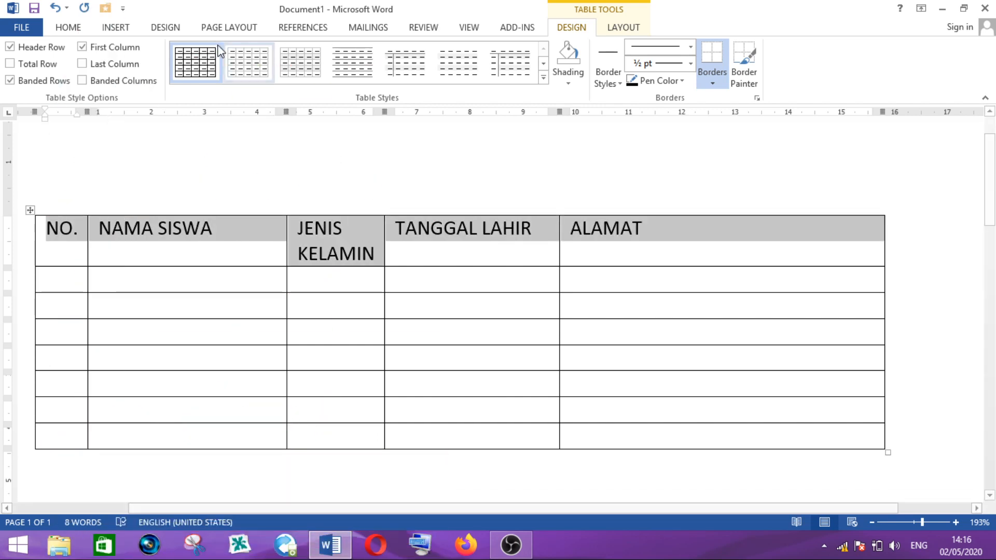
left_click(69, 31)
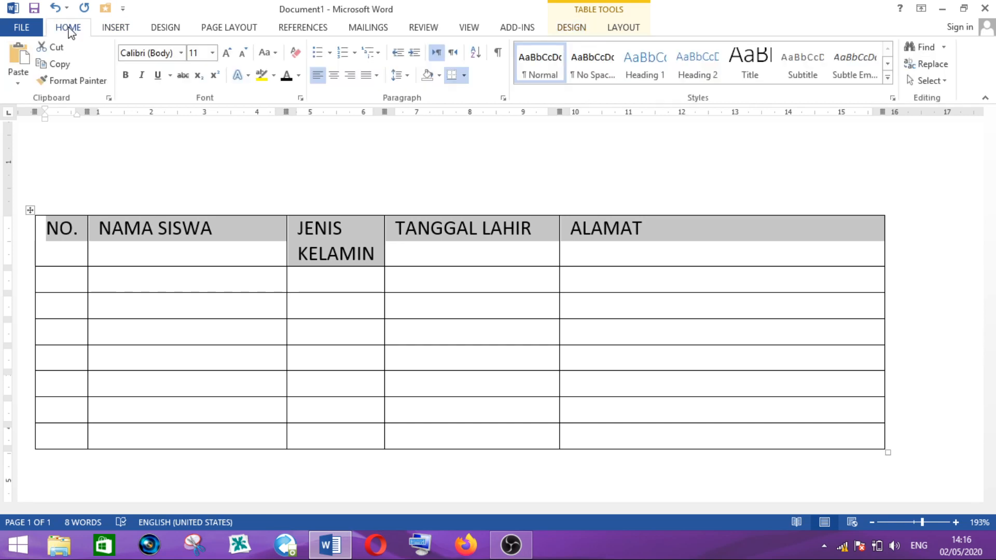
left_click(335, 82)
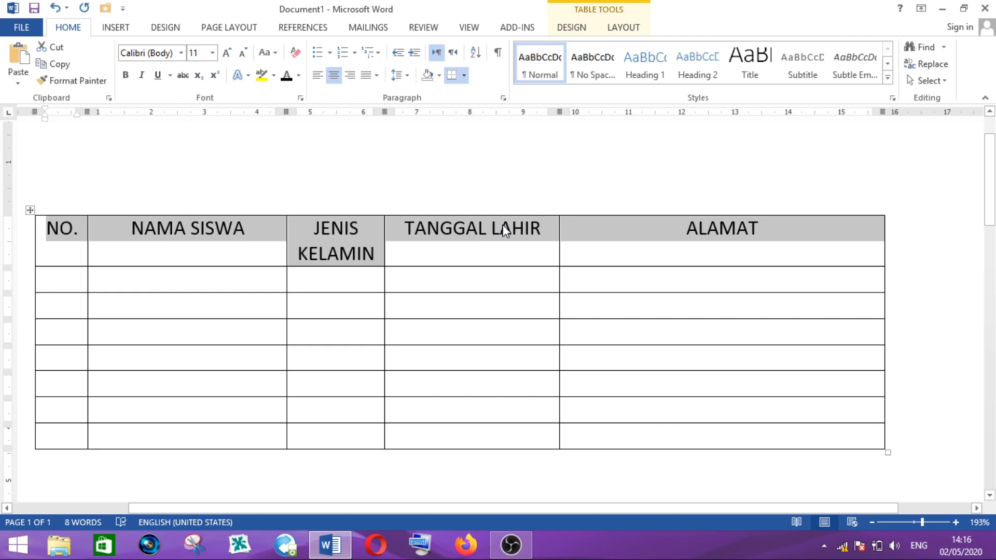
Check the centred NAMA SISWA, TANGGAL LAHIR and ALAMAT headings, then reselect the header row.
left_click(697, 231)
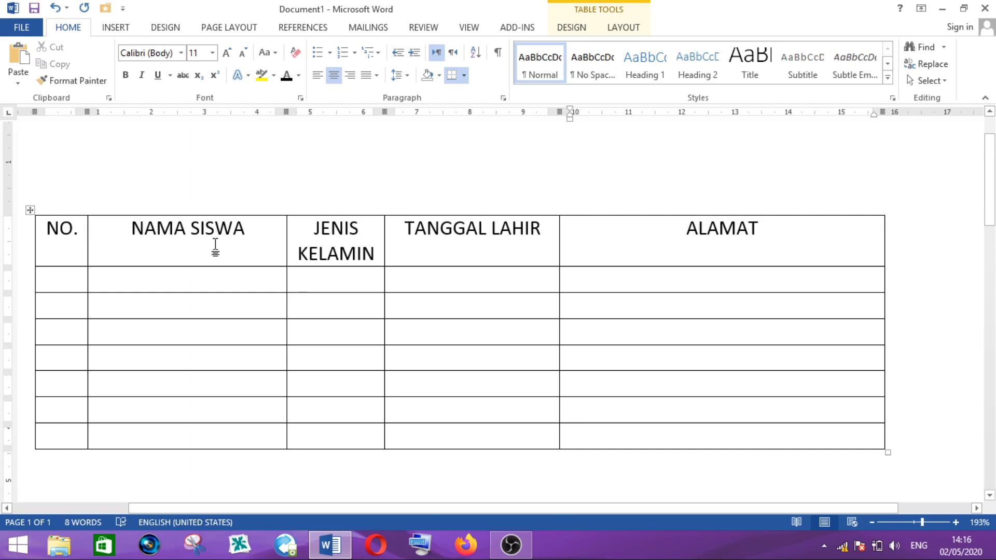
left_click_drag(131, 228, 250, 233)
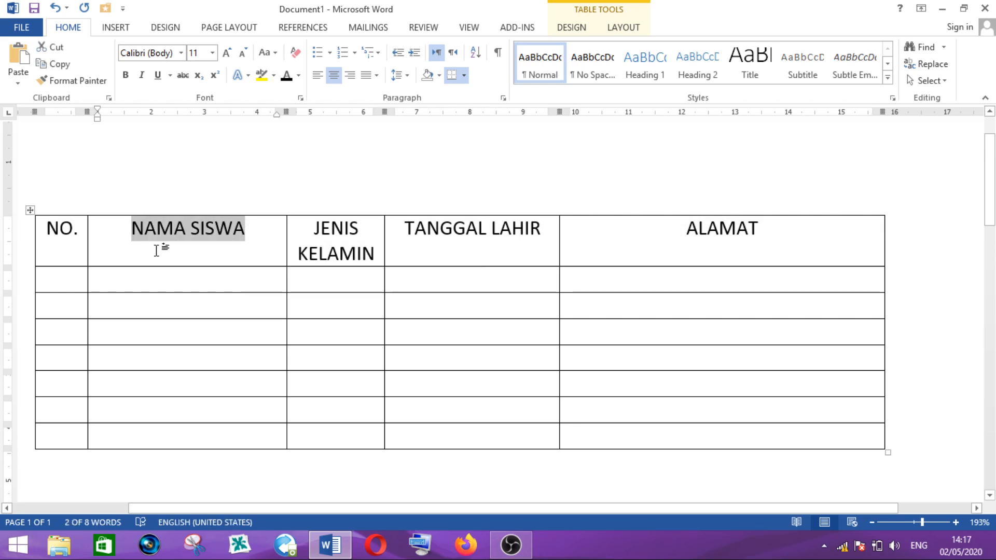
left_click(173, 244)
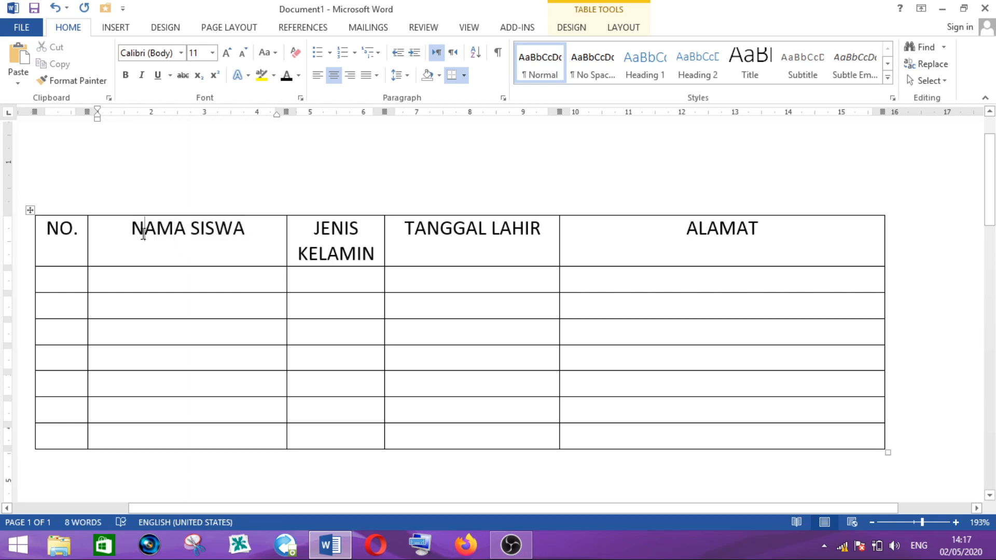
left_click_drag(129, 228, 246, 233)
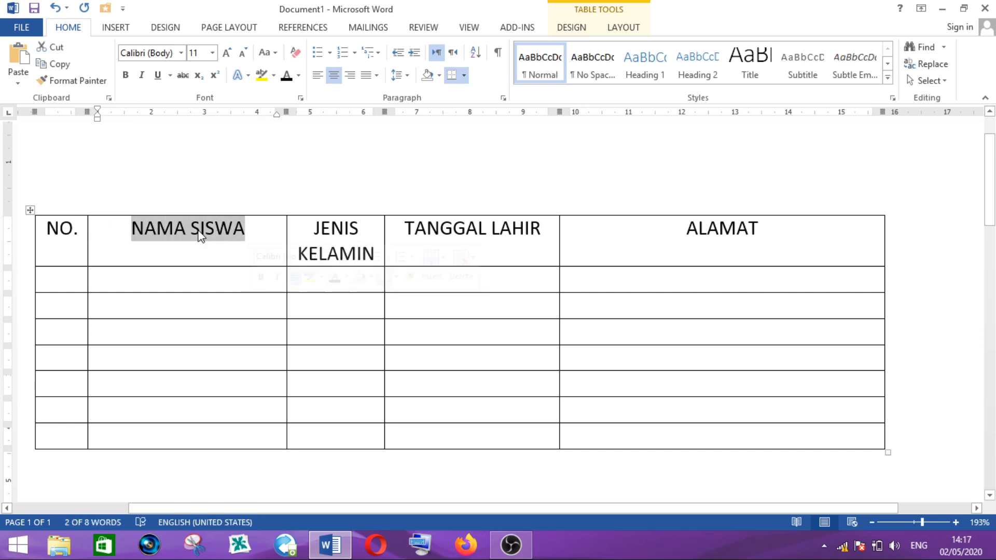
left_click(192, 233)
left_click_drag(402, 228, 563, 224)
left_click(712, 240)
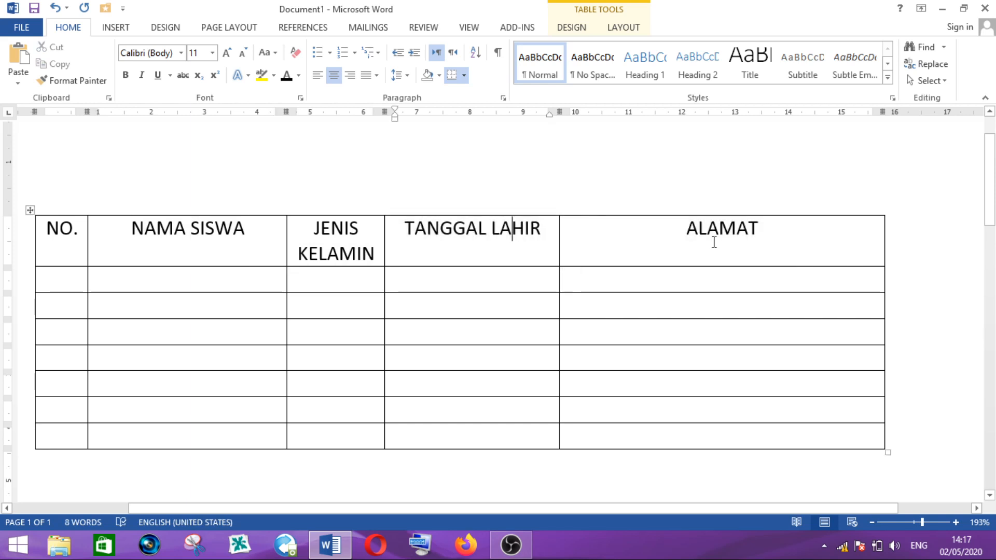
left_click_drag(686, 228, 760, 233)
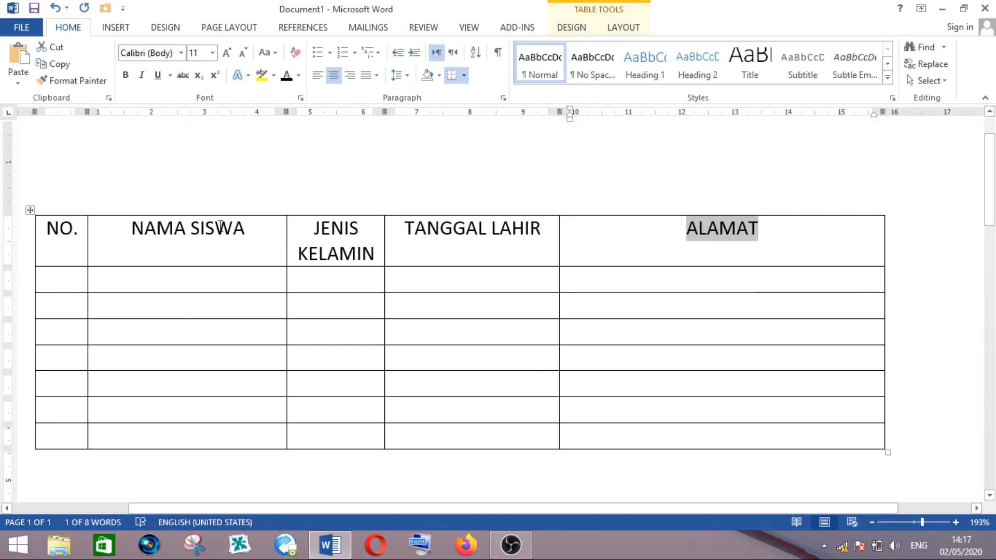
left_click(201, 232)
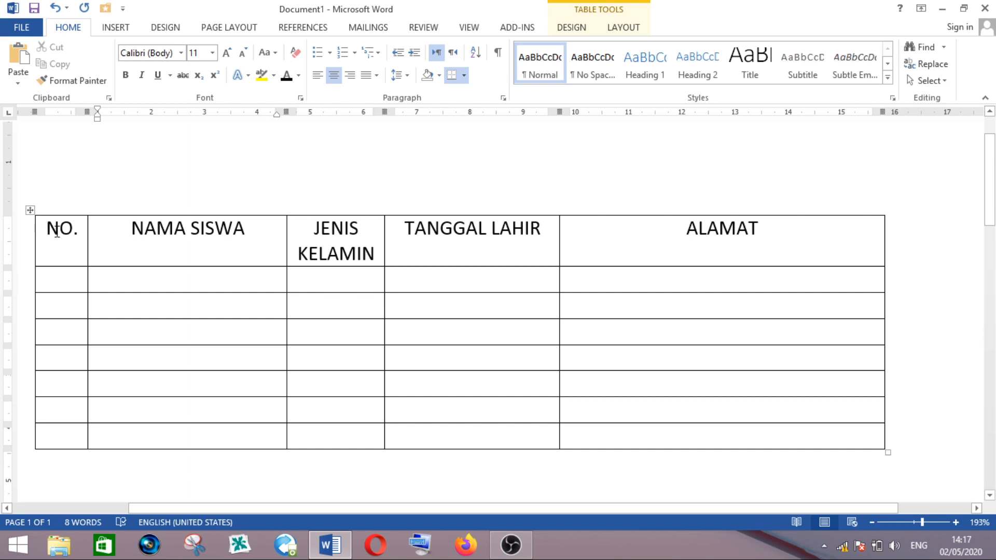
left_click_drag(49, 232, 652, 228)
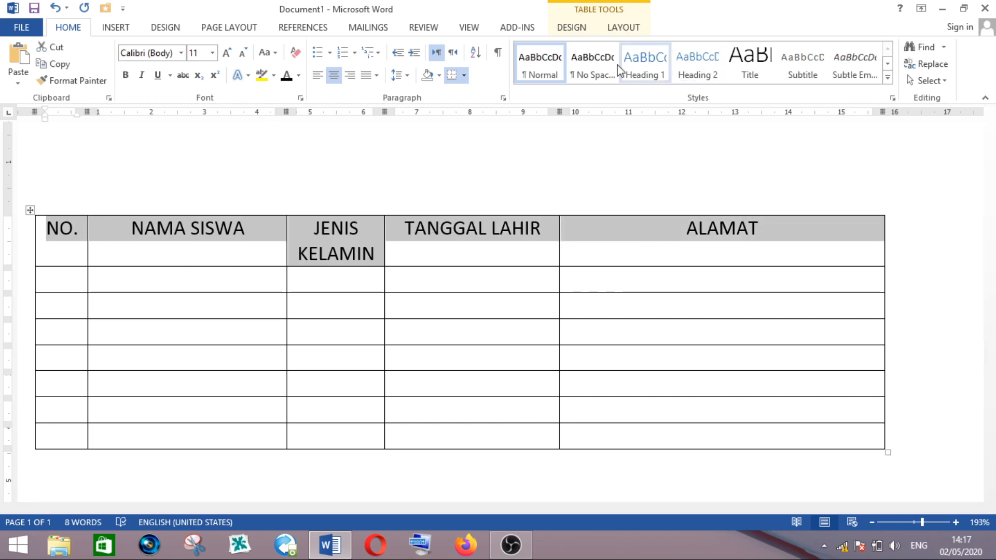
Apply Align Center from Table Tools Layout to centre the header labels vertically.
left_click(624, 29)
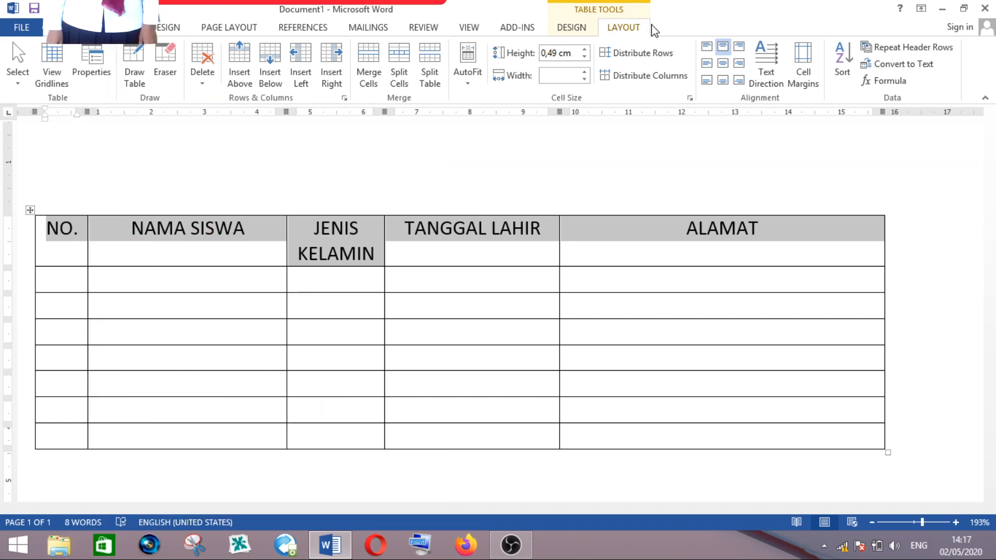
left_click(723, 63)
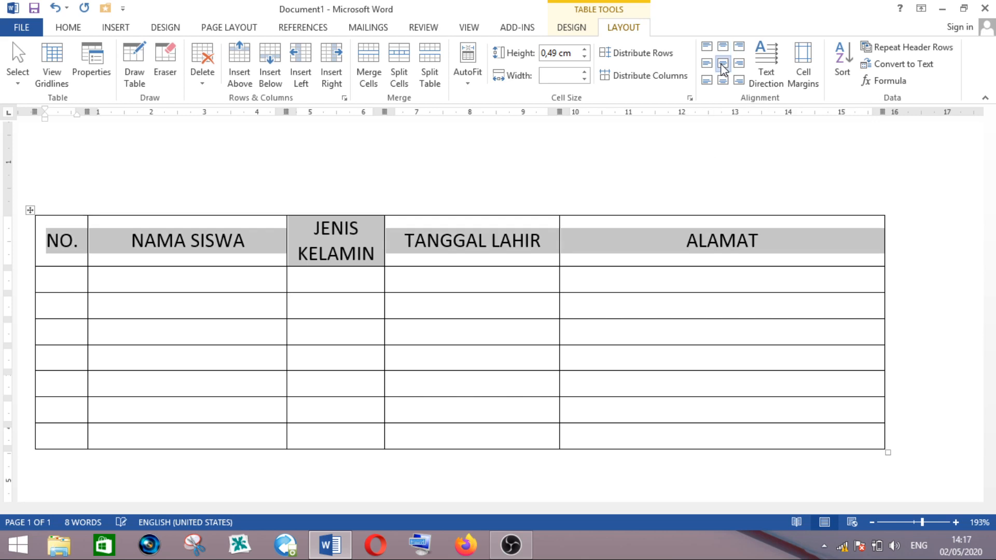
left_click(486, 242)
Inspect each header cell's alignment, then reselect the full header row.
left_click(453, 242)
left_click(216, 240)
left_click(56, 243)
left_click(671, 239)
left_click(511, 242)
left_click(357, 254)
left_click(232, 240)
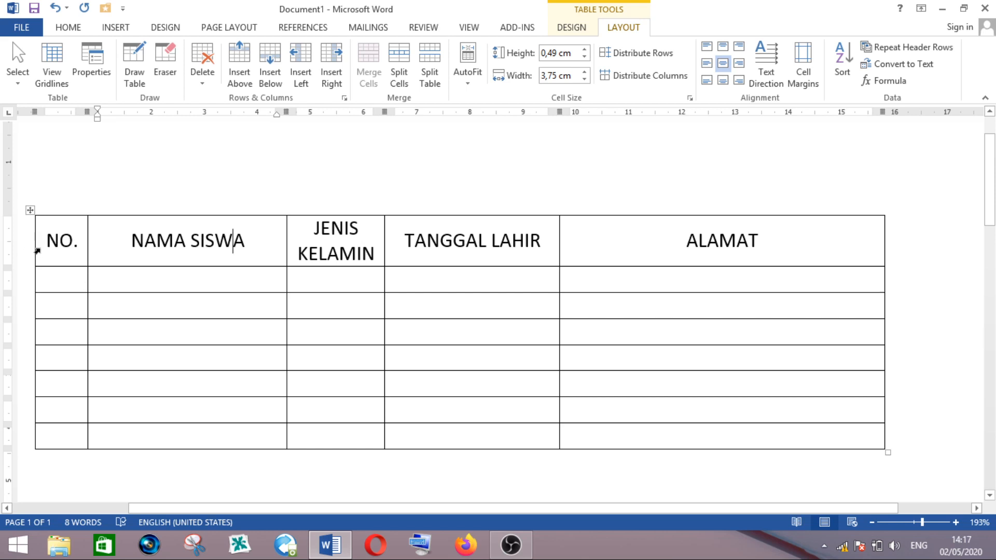
left_click_drag(35, 251, 626, 245)
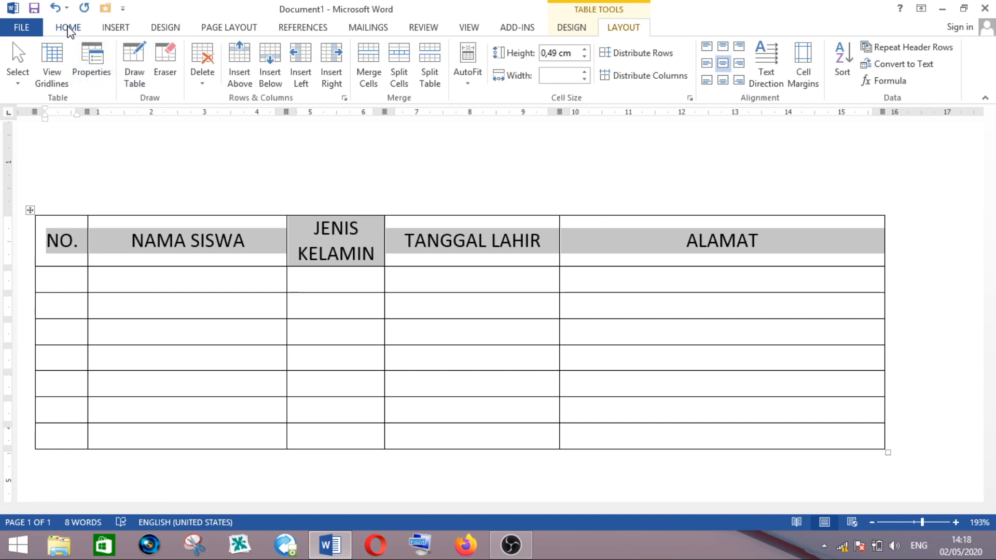
Give the selected header row light green shading via Table Tools Design > Shading.
left_click(69, 30)
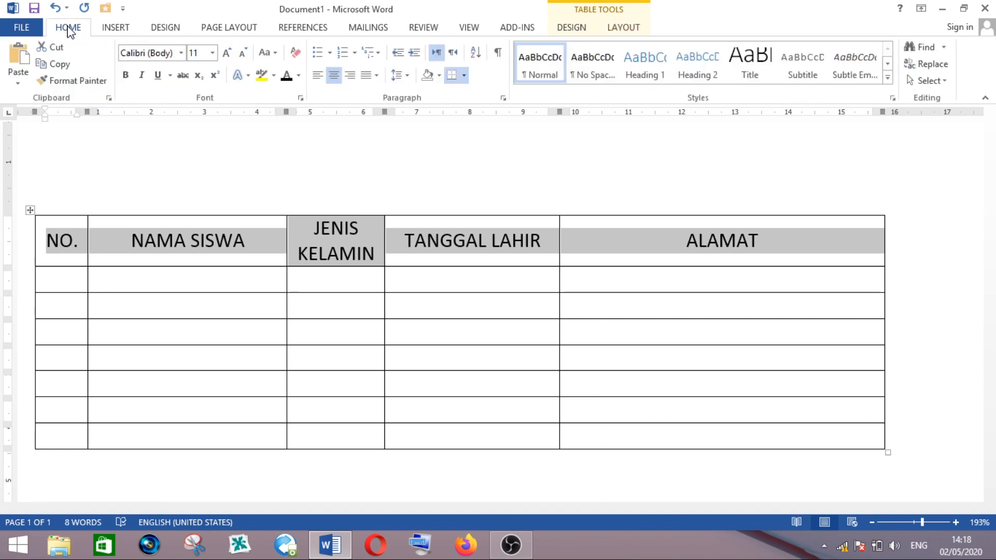
left_click(574, 32)
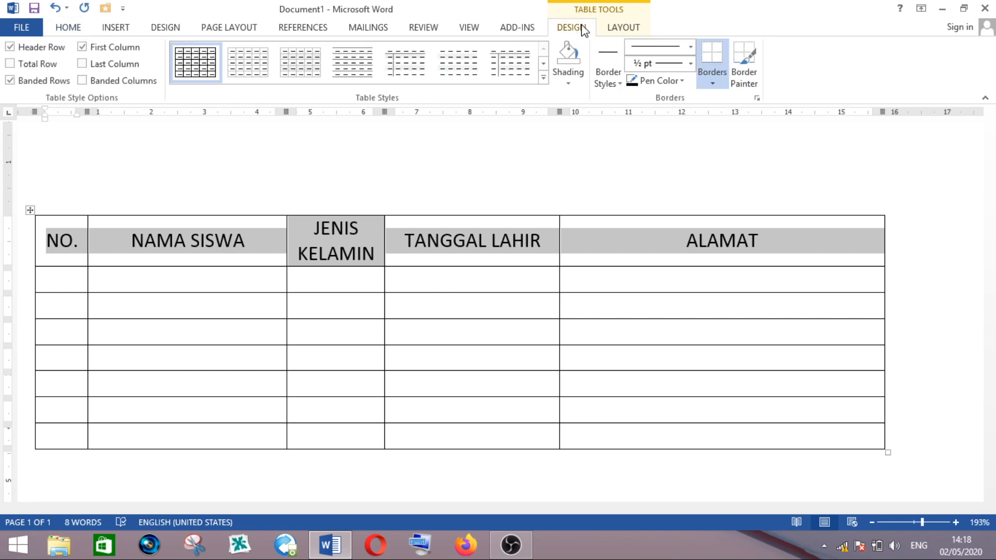
left_click(569, 89)
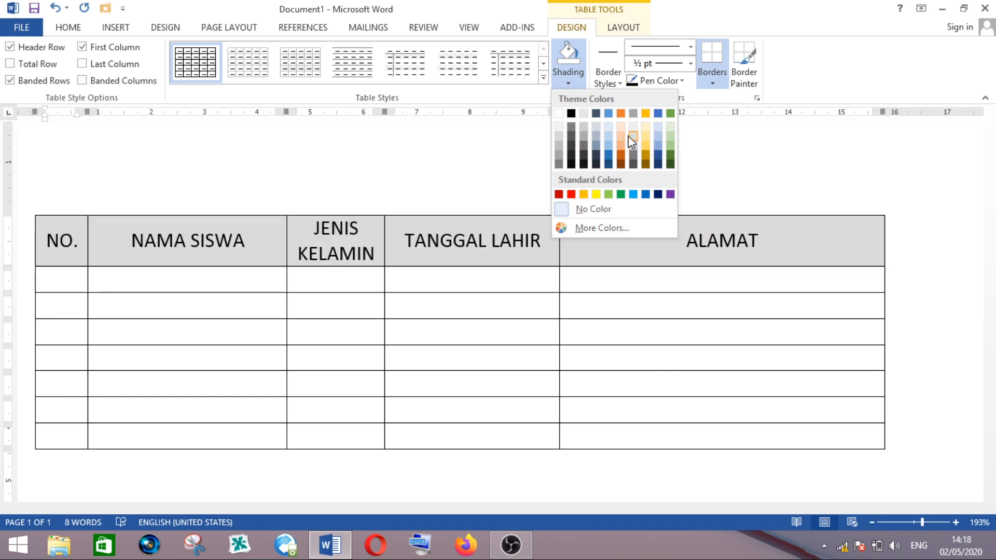
left_click(668, 146)
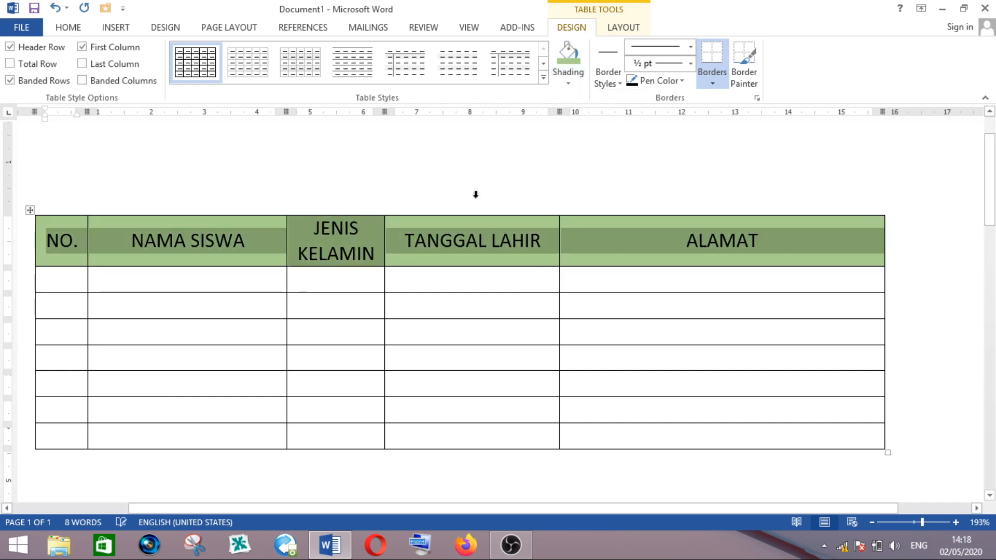
Check the shaded header cells, then move into the first student row.
left_click(341, 229)
left_click(48, 241)
left_click(707, 243)
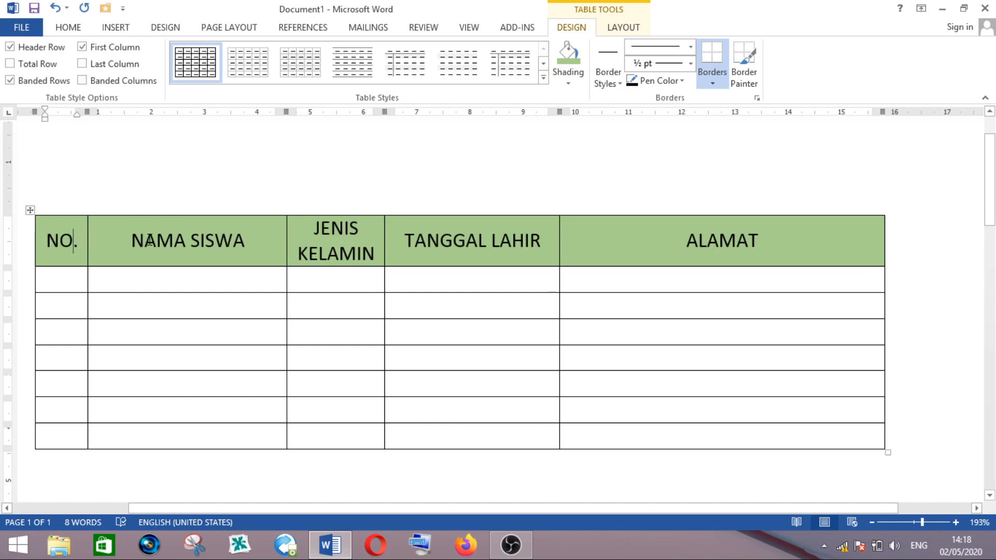
left_click(340, 253)
left_click(492, 244)
left_click(727, 245)
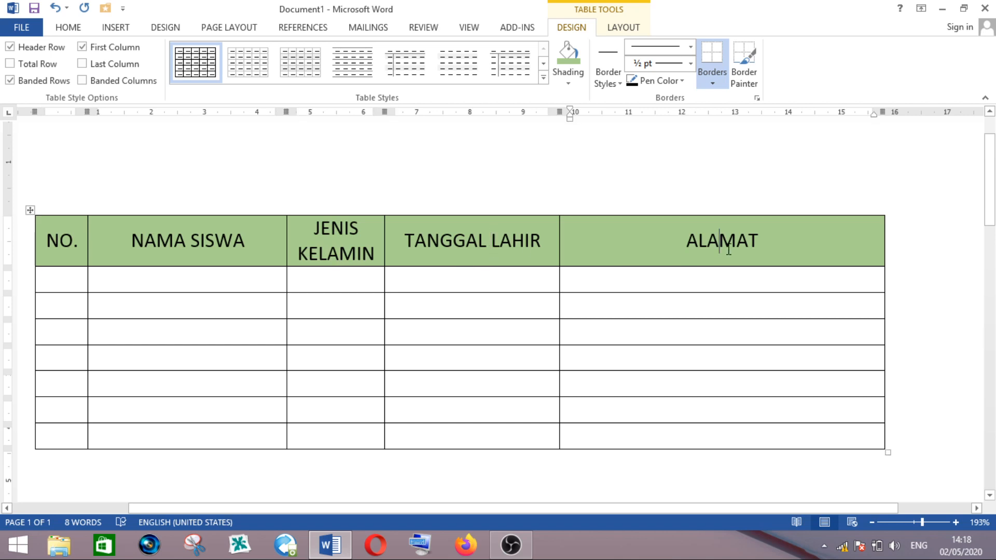
left_click(53, 281)
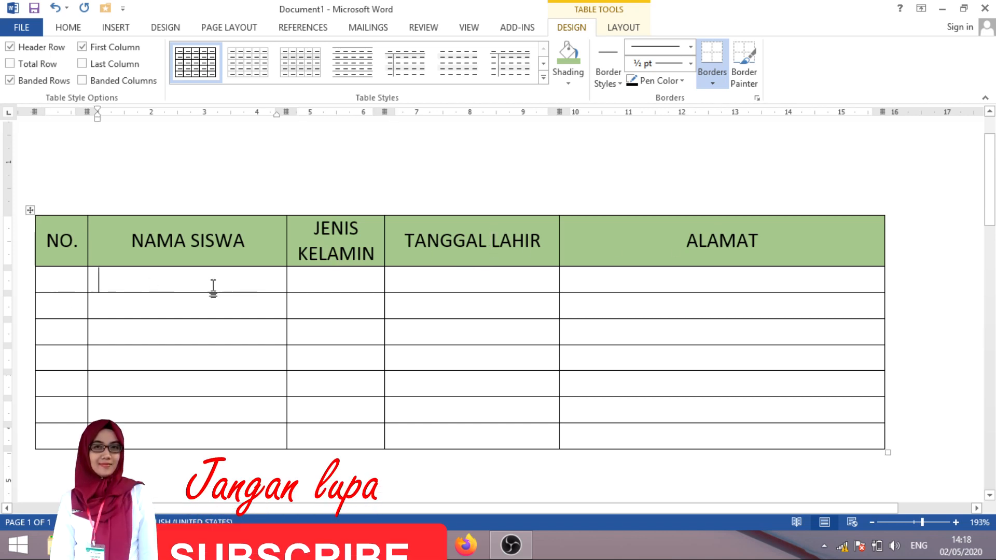
Number rows 1 to 3 in the NO. column, removing a stray extra line.
left_click(48, 285)
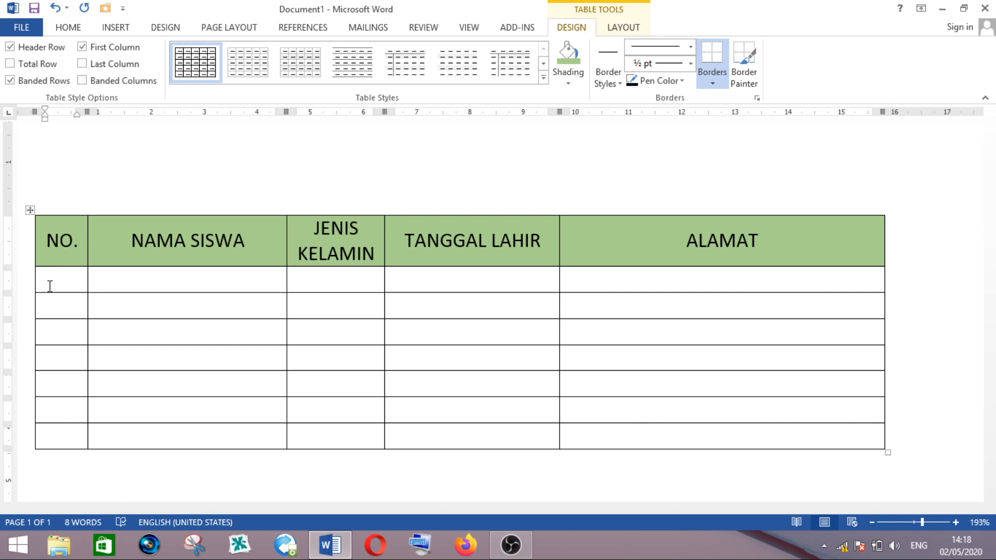
type("1")
key("Return")
type("2")
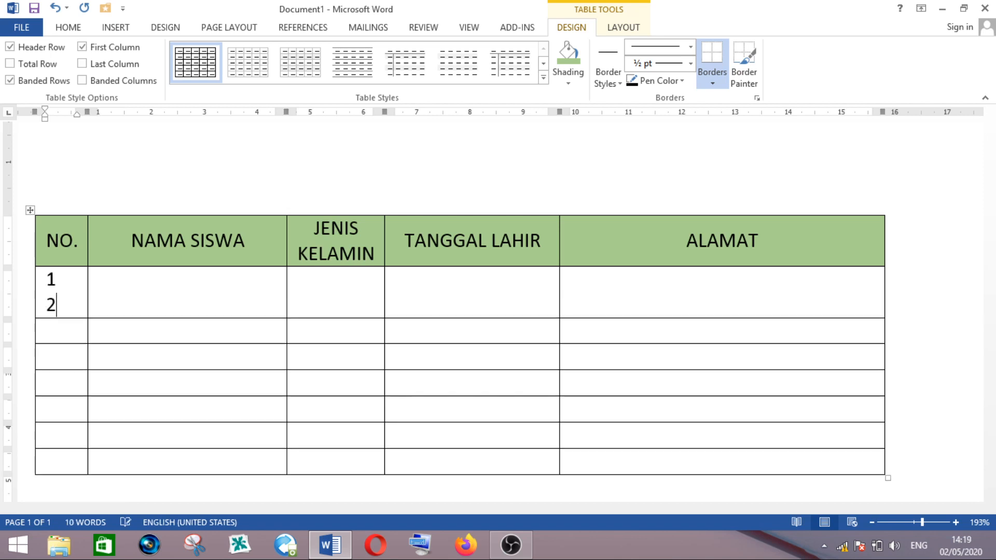
key("BackSpace")
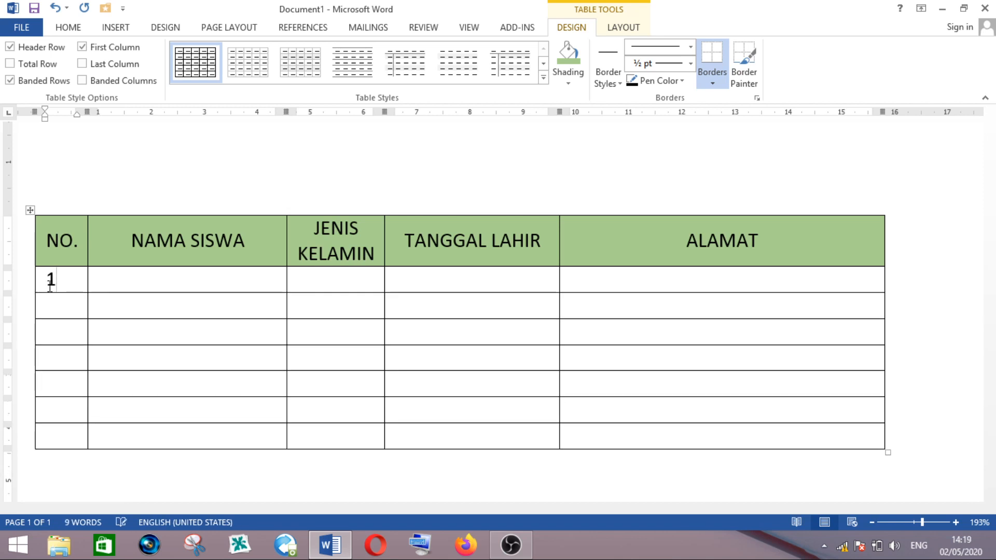
left_click(60, 305)
type("2")
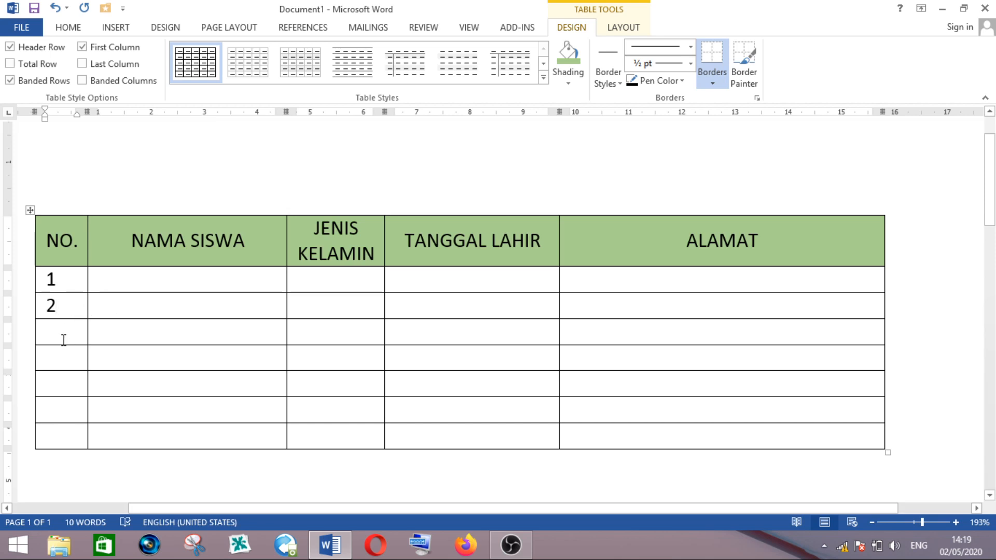
type("3")
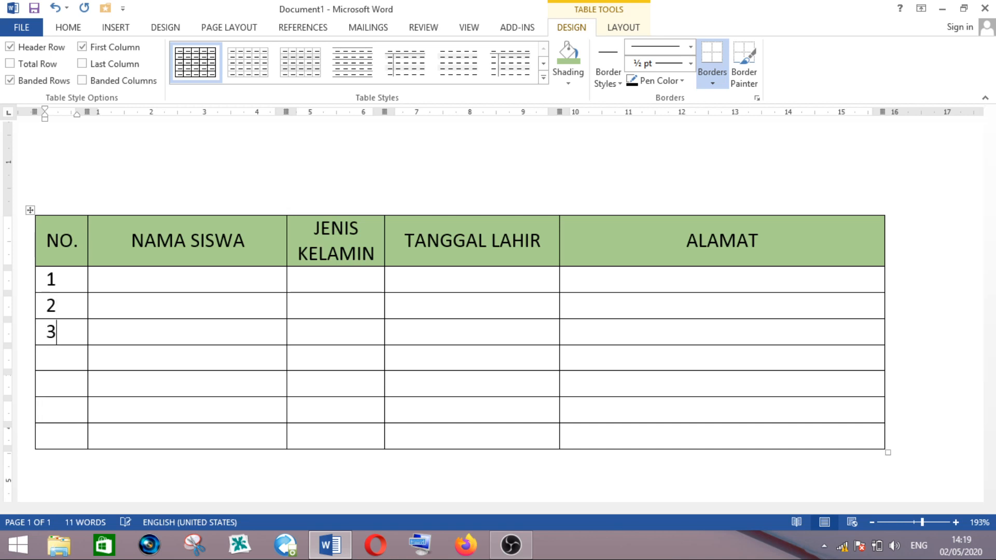
Enter 4 to 7 in the remaining NO. cells and select numbers 1–7.
left_click(58, 362)
type("4")
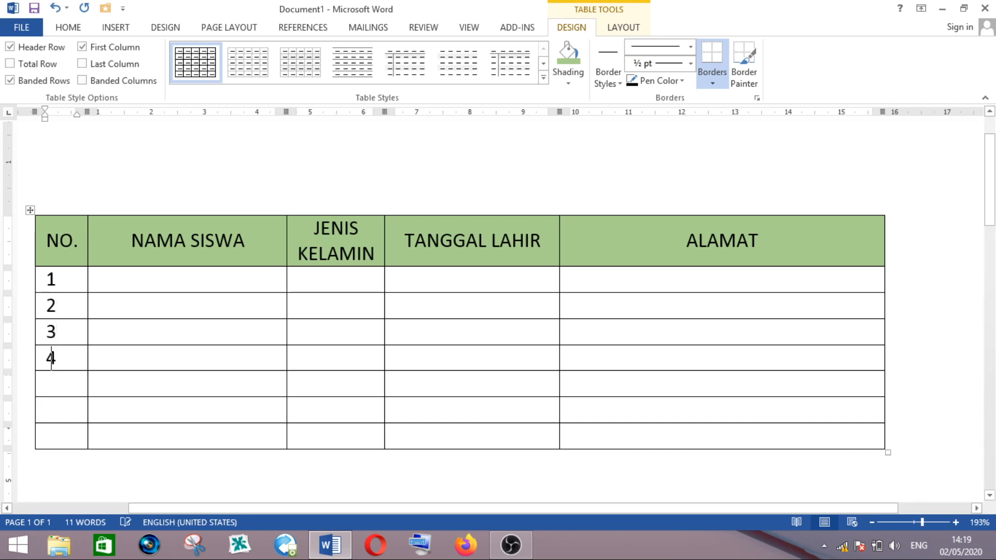
left_click(59, 387)
type("5")
type("6")
left_click(49, 432)
type("7")
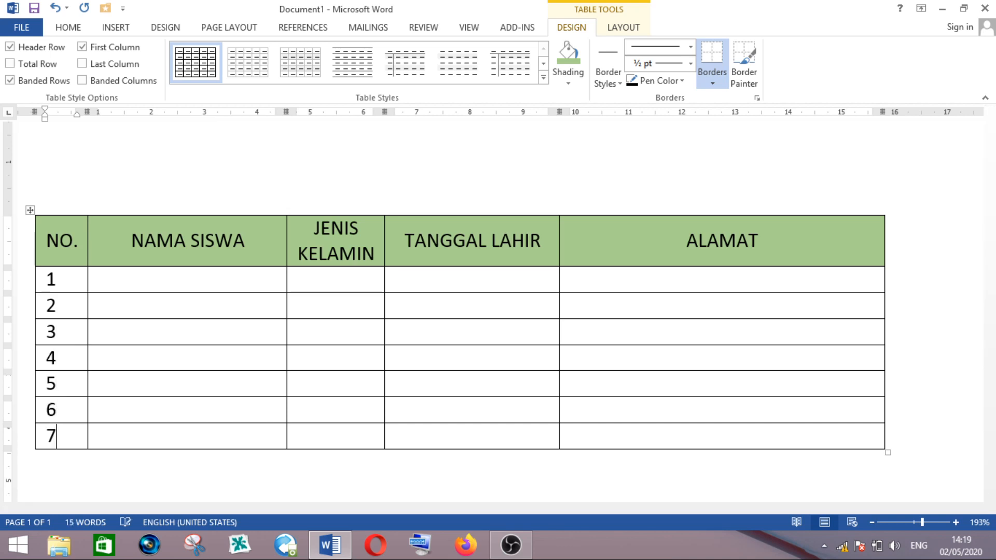
left_click(71, 281)
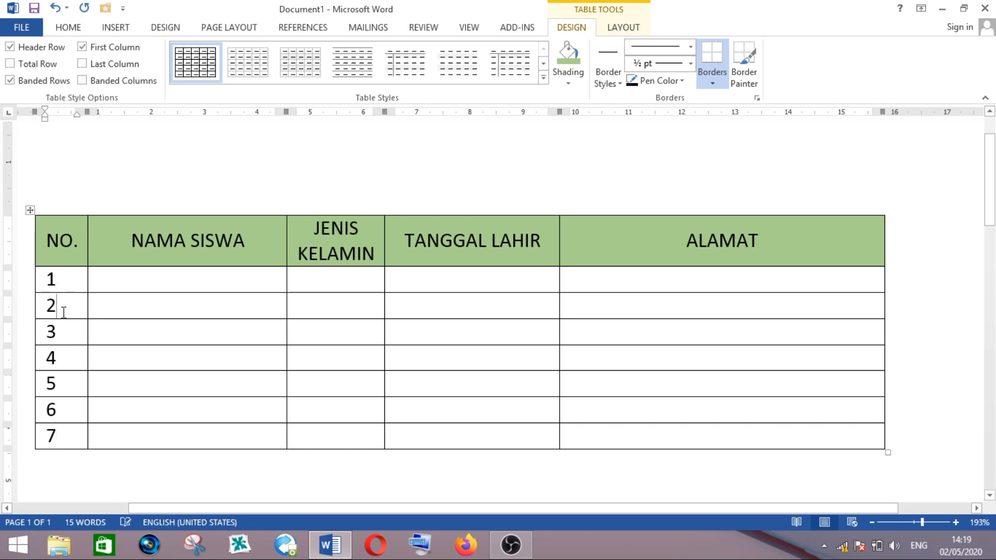
left_click(73, 330)
left_click(75, 362)
left_click_drag(54, 280, 46, 434)
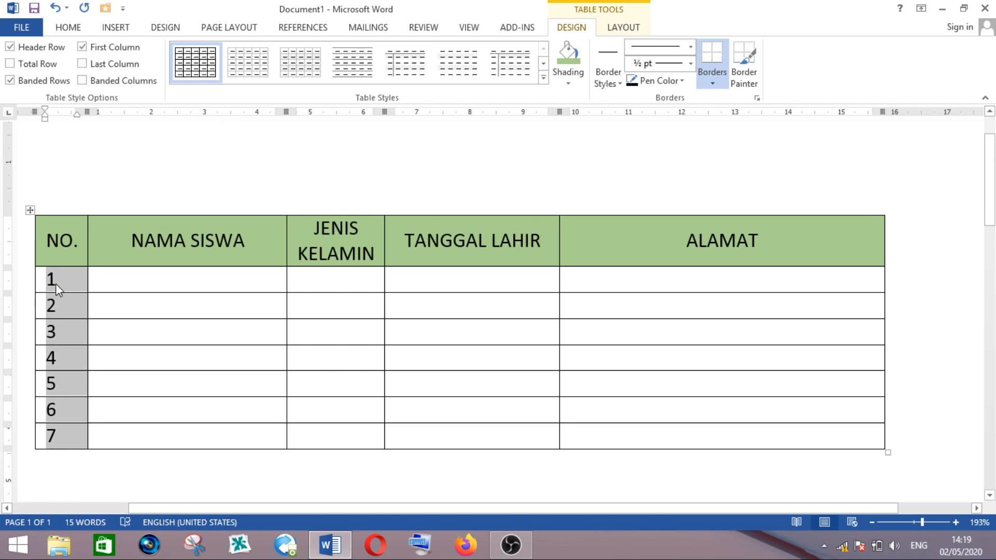
Centre the selected numbers 1–7 with Home > Center.
left_click(67, 29)
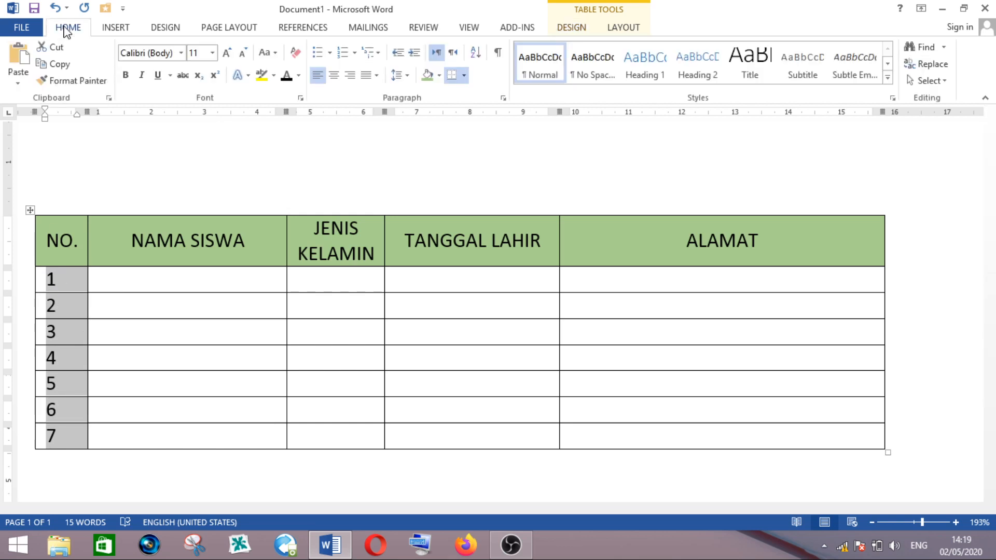
left_click(335, 76)
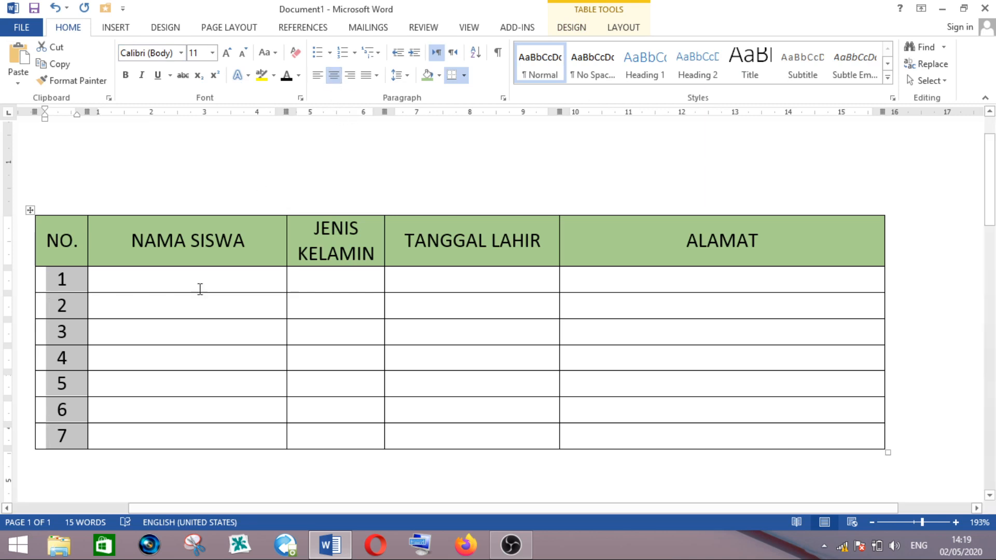
left_click(133, 279)
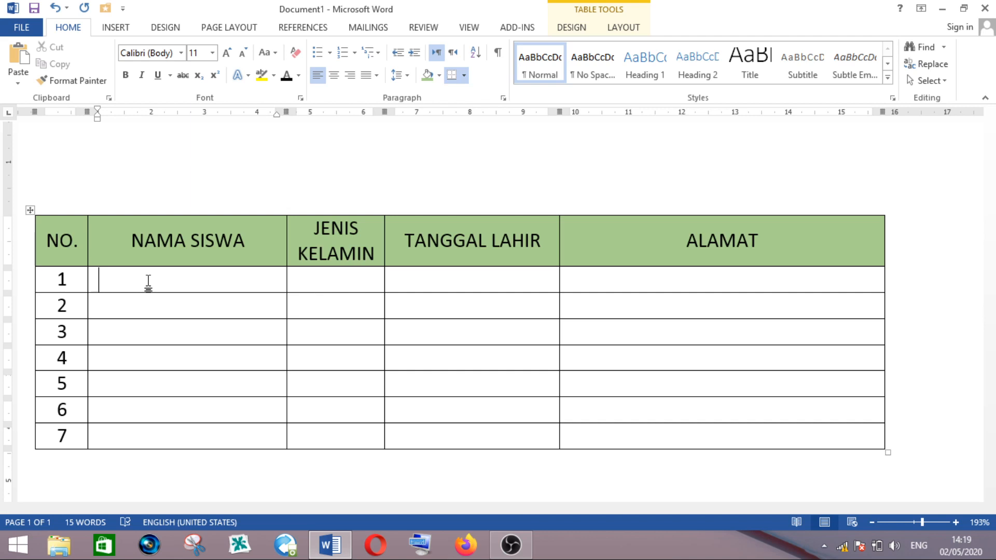
Enter the first three students' names in NAMA SISWA rows 1–3.
type("Ahmad Ri")
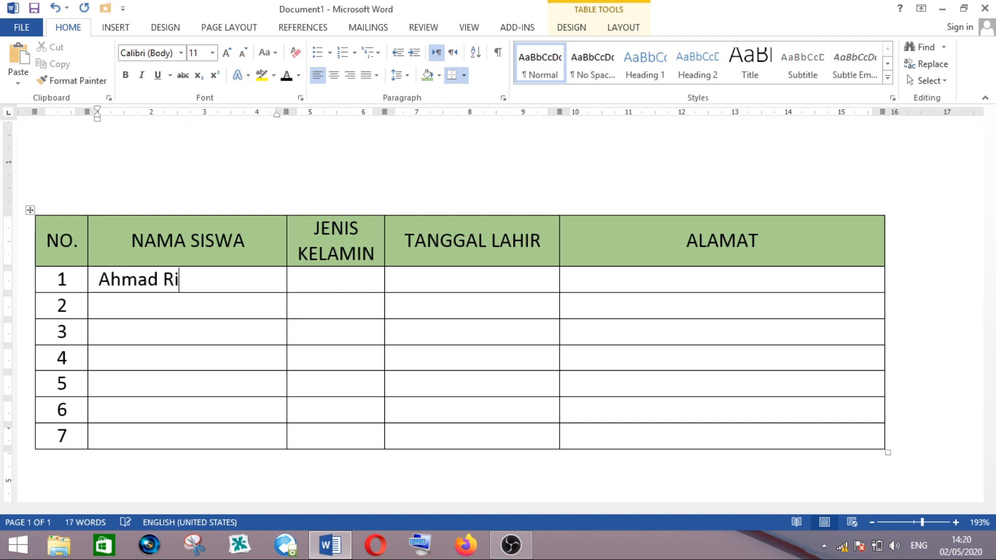
type("dho")
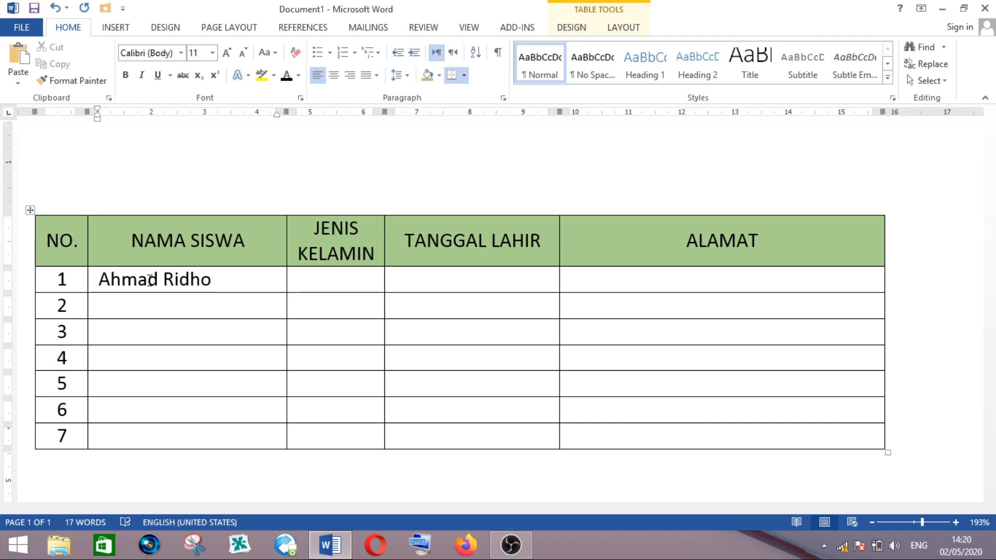
key("Down")
type("Eko")
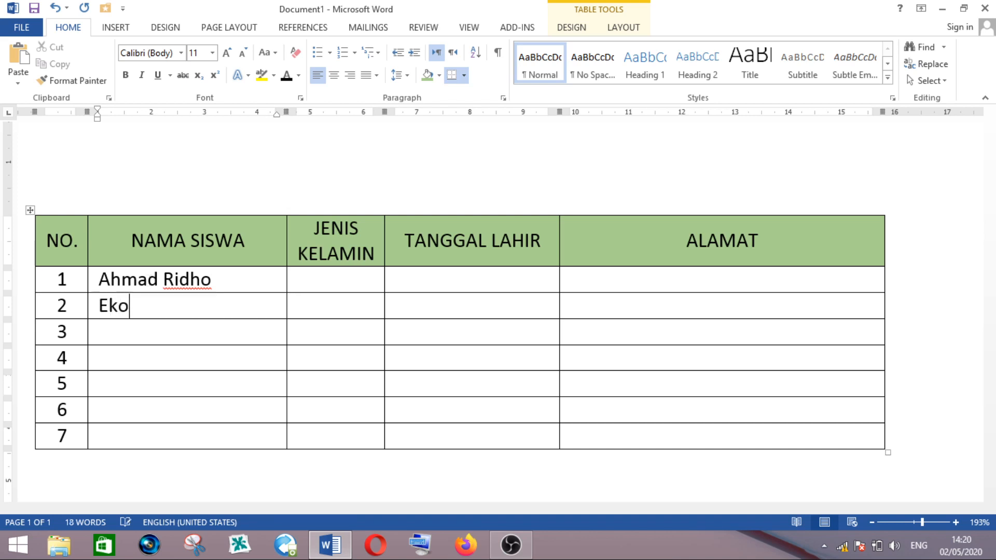
type(" Patrio")
key("Down")
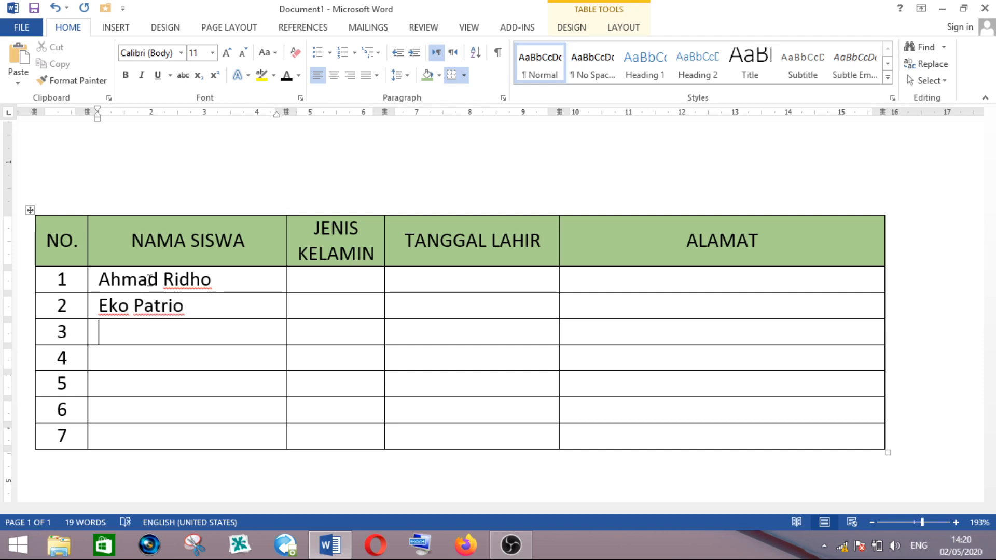
type("Siti Kondilati")
key("Down")
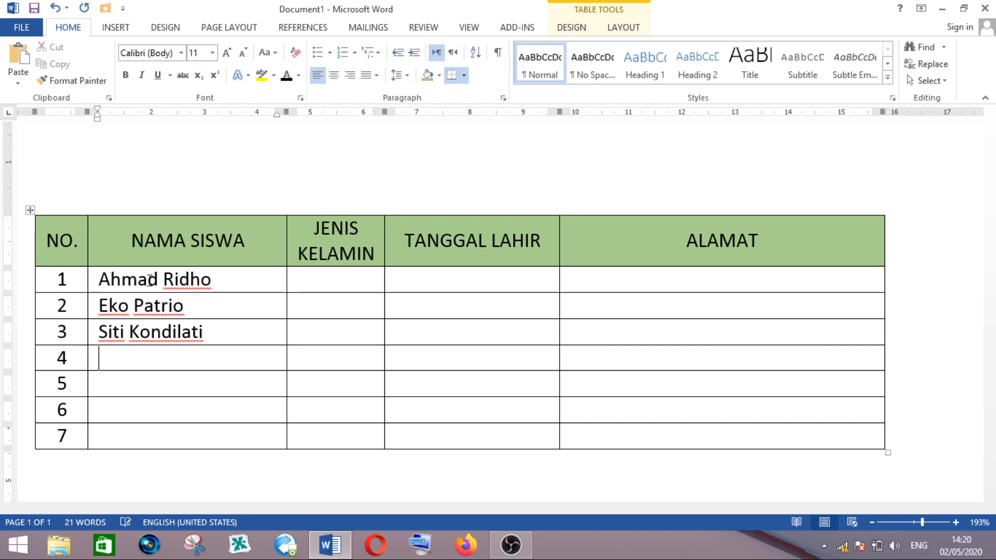
Enter the remaining four students' names in rows 4–7 and select all seven name cells.
type("Agus Pranoto")
key("Down")
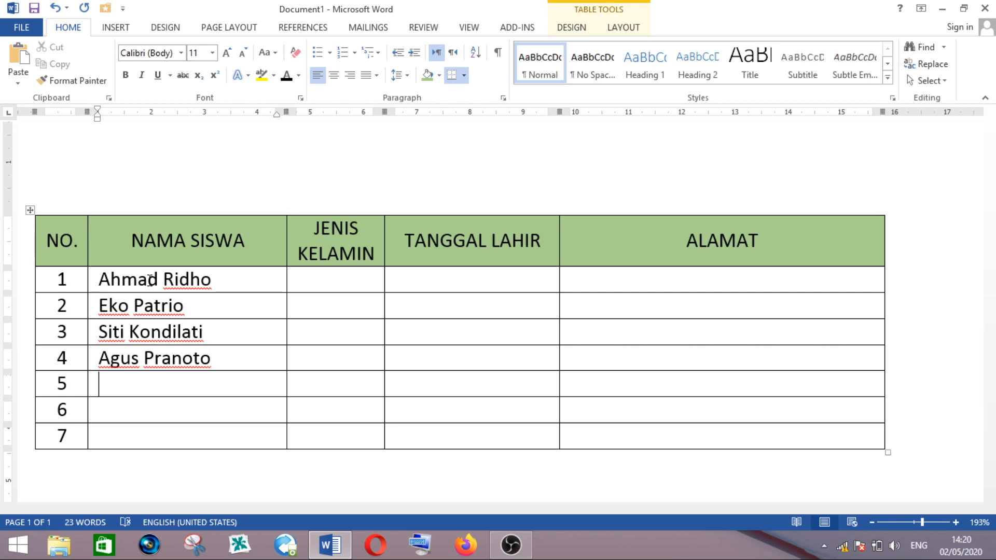
type("Sugeng Wi")
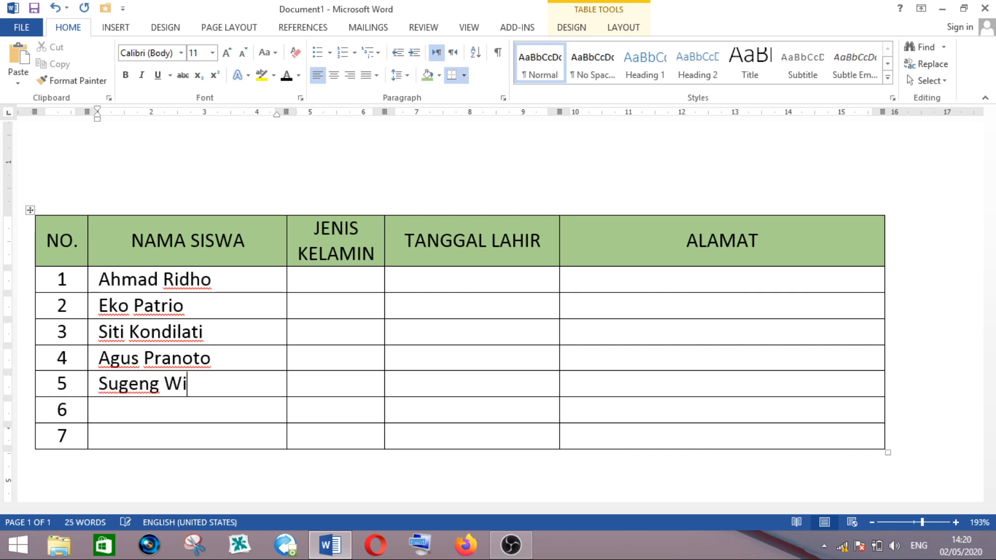
type("bowo")
key("Down")
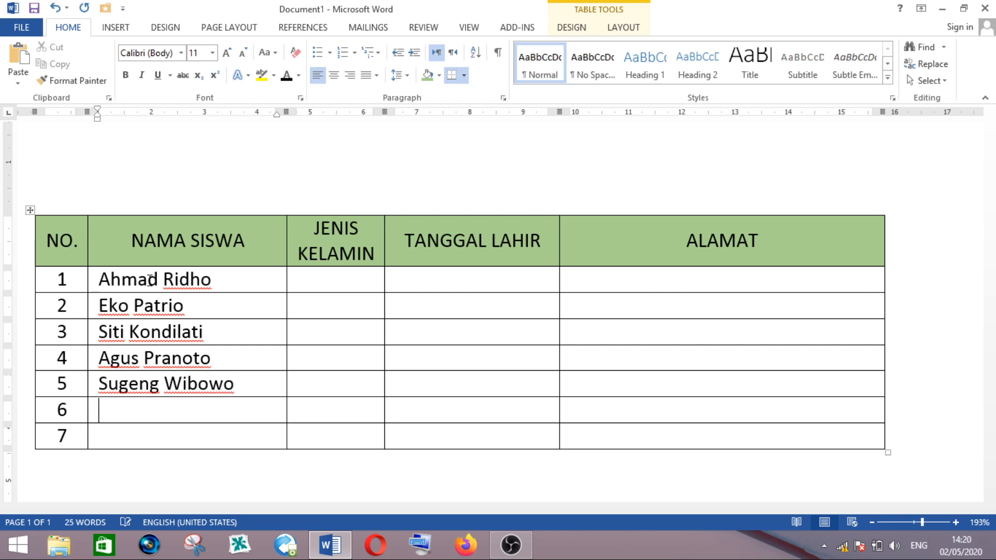
type("Abdul G")
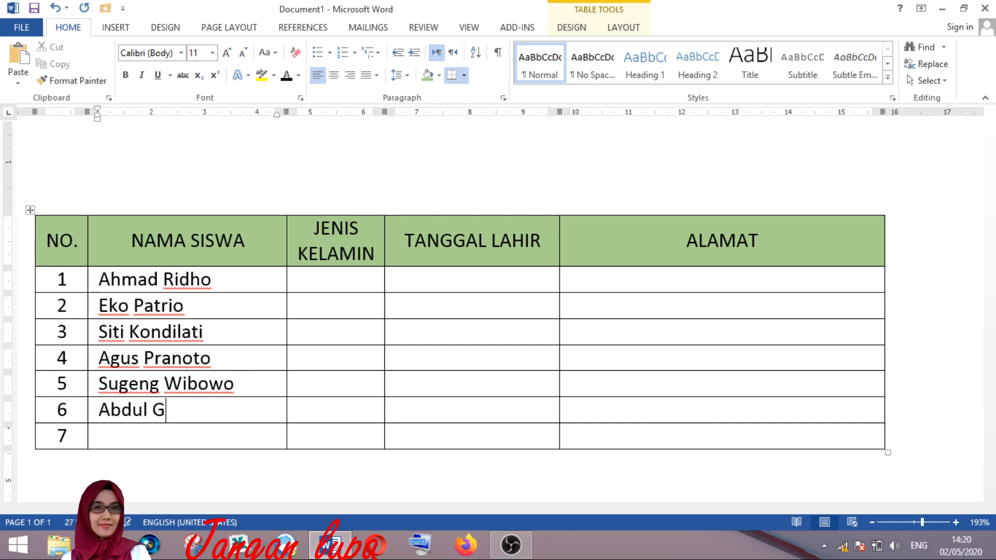
type("hofu")
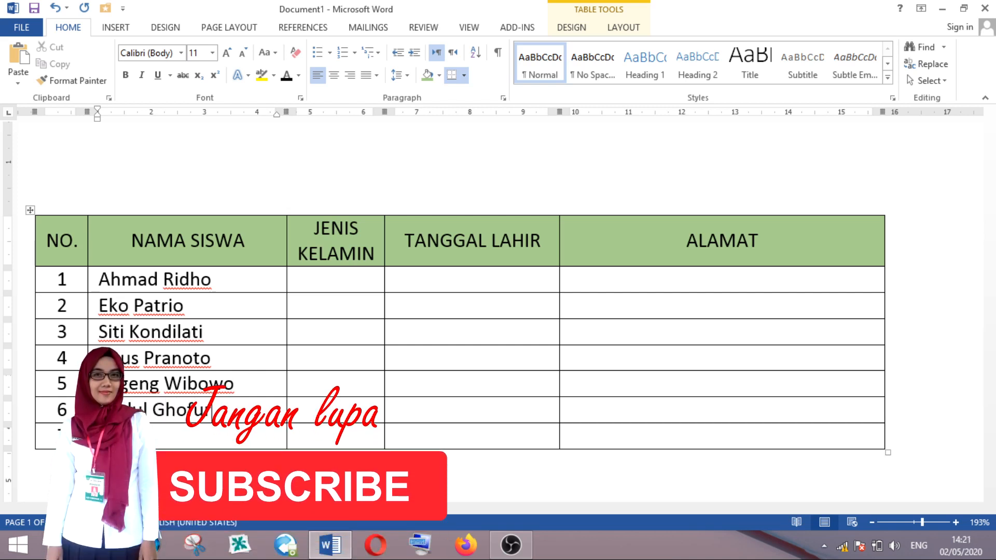
key("Down")
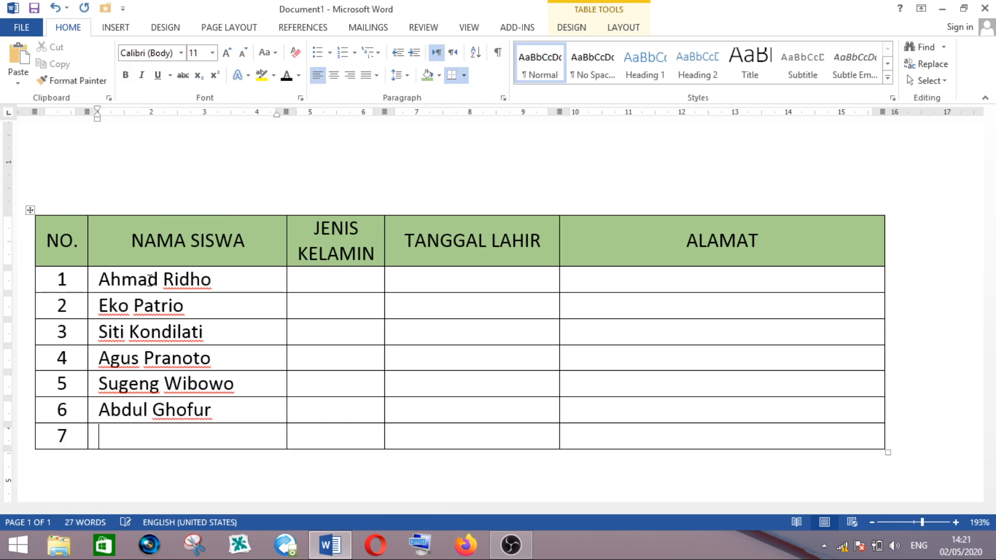
type("Sulaiman Rasyid")
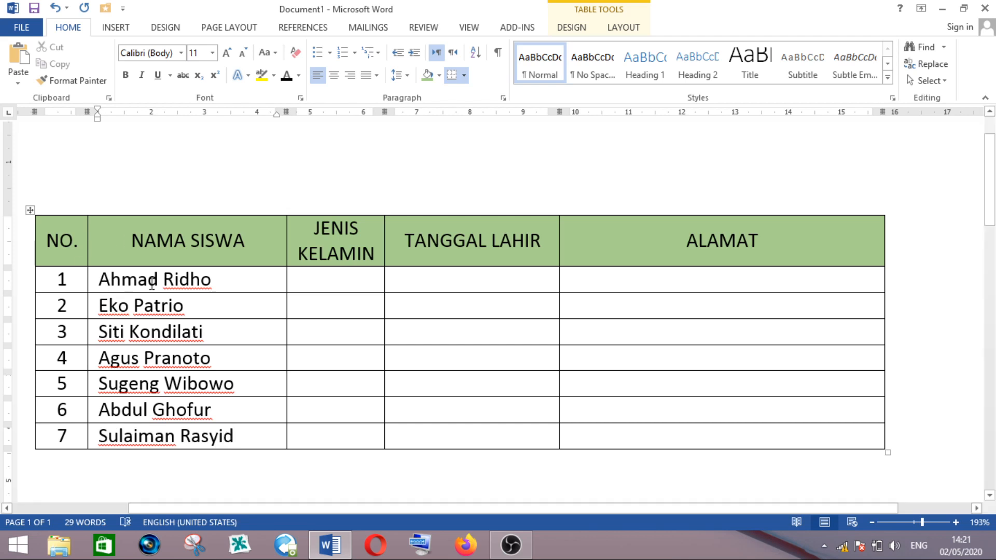
left_click(215, 280)
left_click_drag(104, 280, 182, 436)
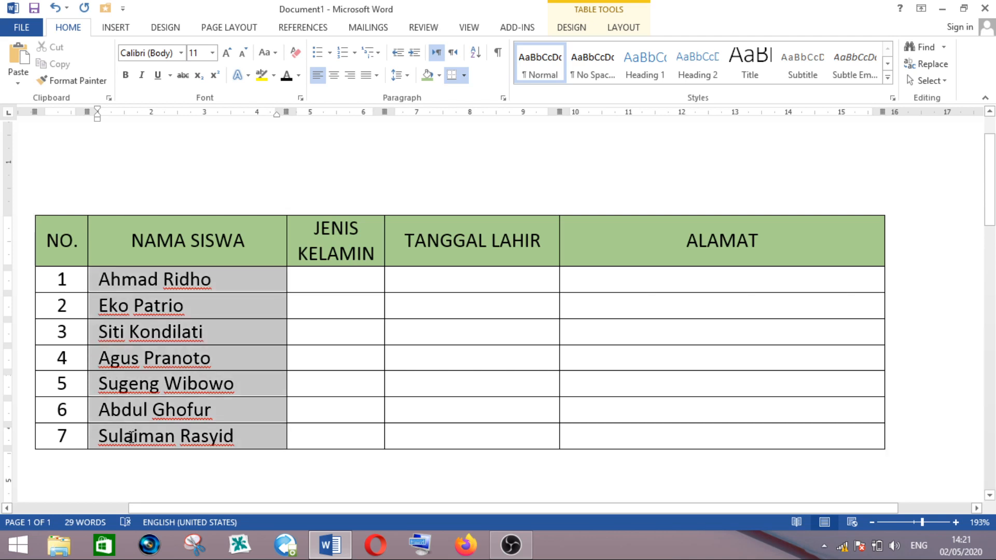
left_click(334, 77)
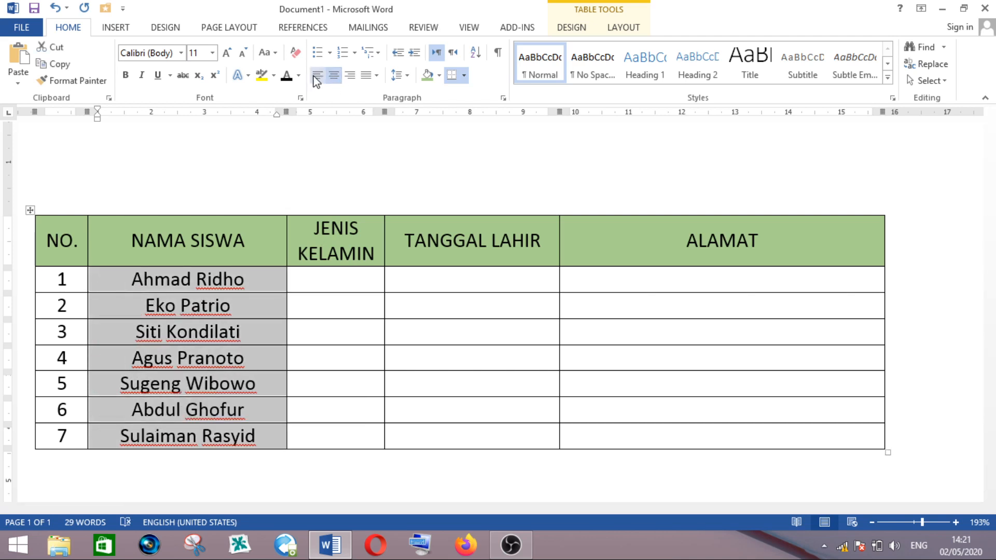
left_click(315, 76)
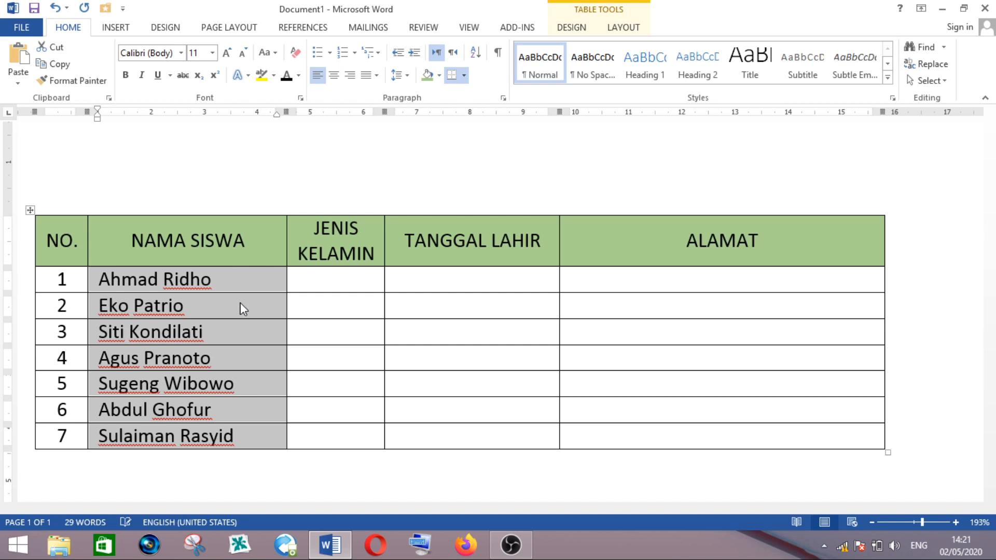
left_click(101, 281)
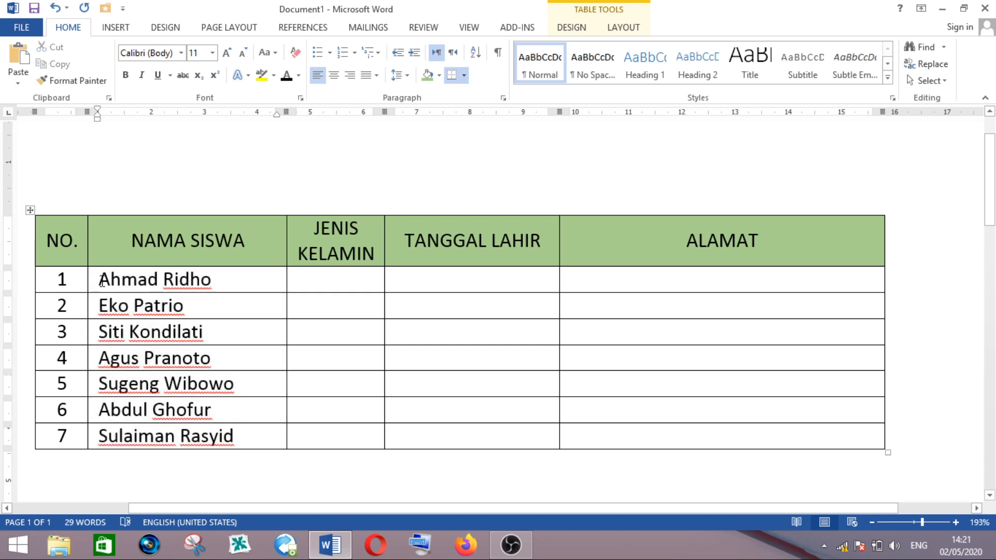
left_click(331, 274)
Fill JENIS KELAMIN rows 1–7 with L, L, P, L, L, L, L.
type("L")
key("Down")
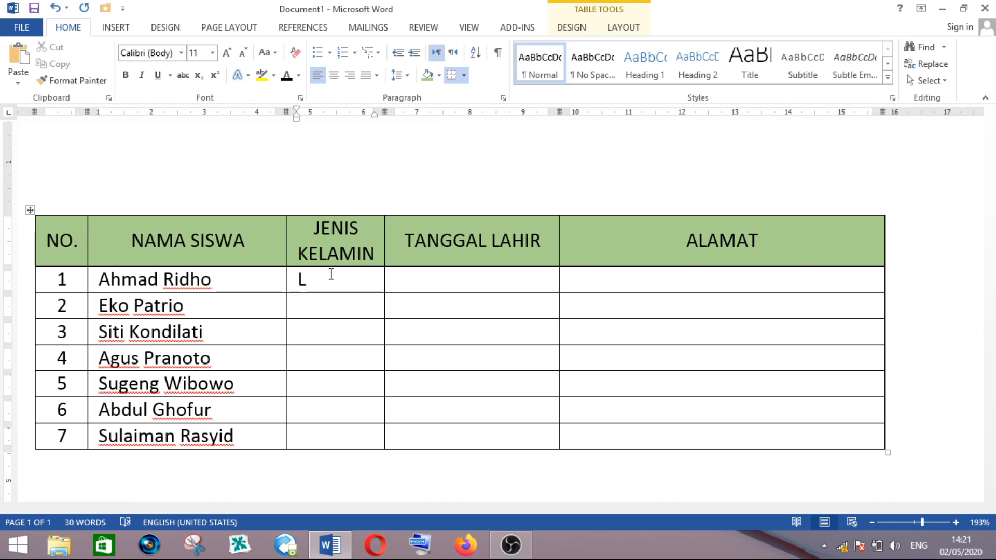
type("L")
key("Down")
type("P")
key("Down")
type("L")
key("Down")
type("L")
key("Down")
type("L")
key("Down")
type("L")
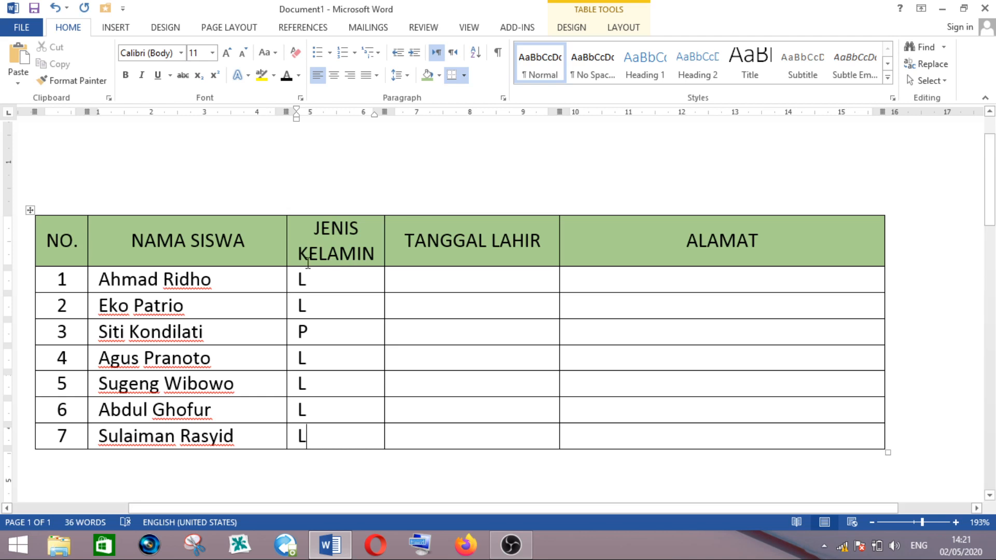
Select the seven gender values and centre them in their cells.
left_click(322, 281)
left_click_drag(298, 286, 304, 438)
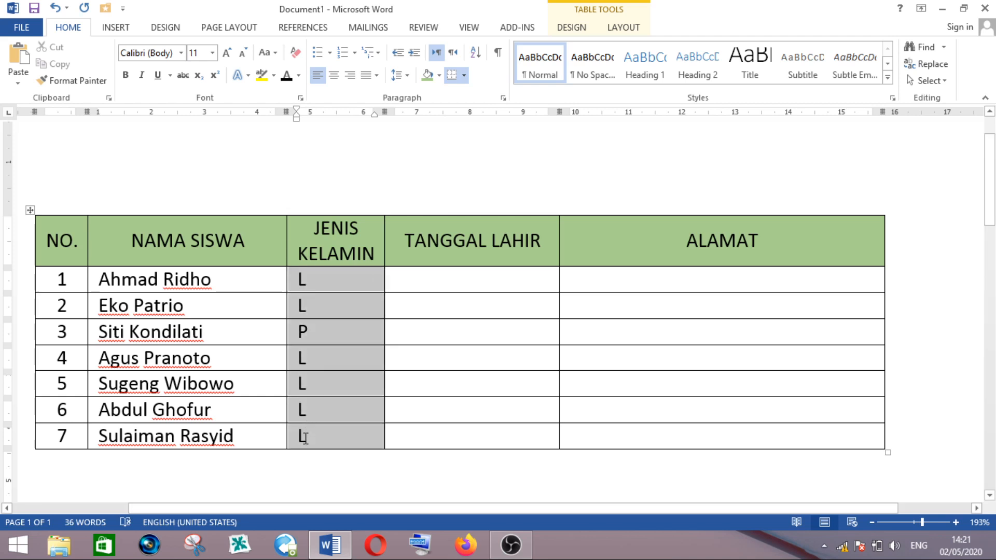
left_click(335, 78)
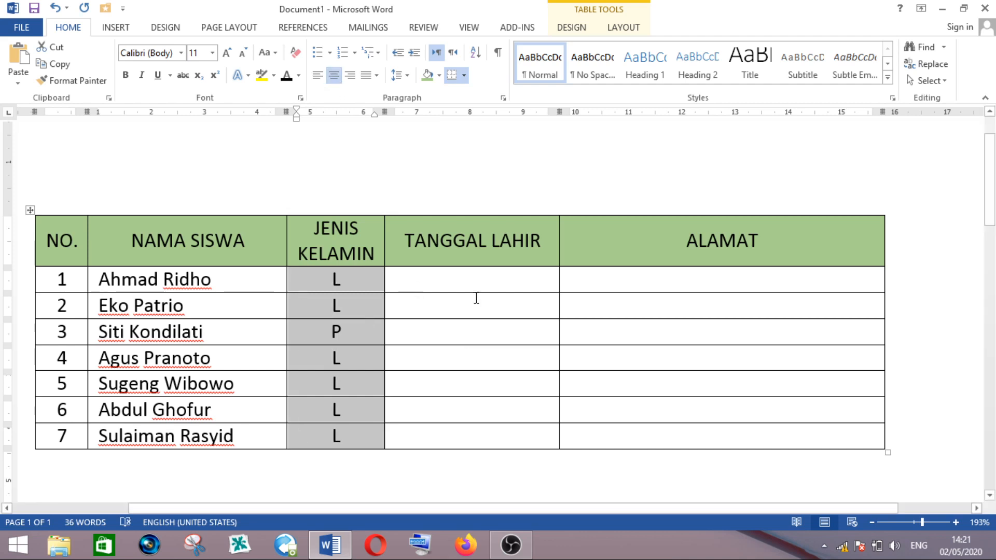
left_click(428, 281)
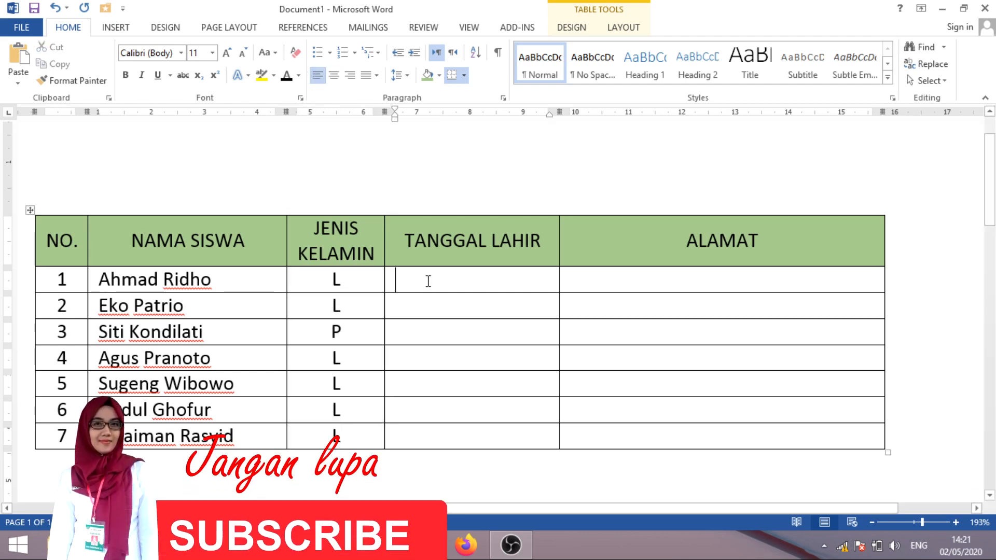
type("Blo")
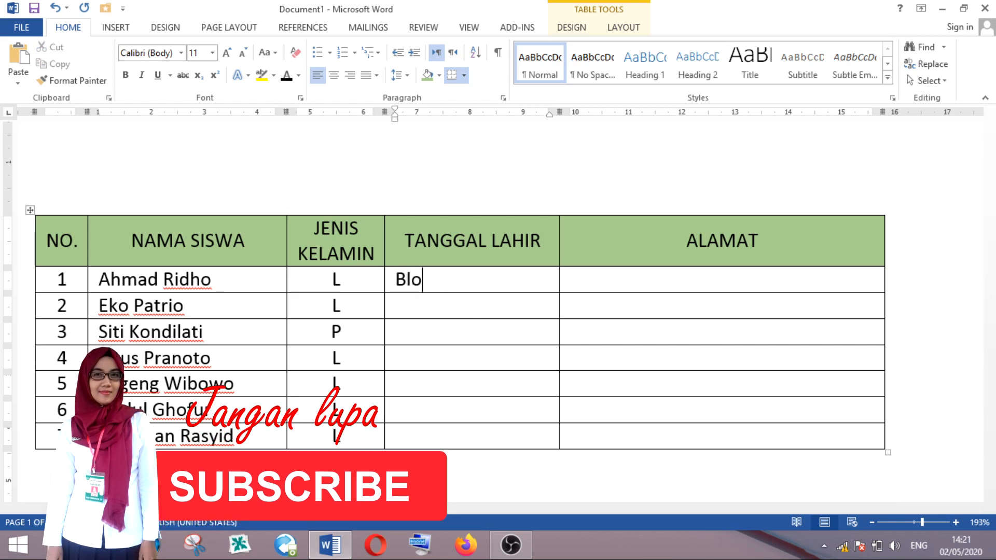
type("ra, 1")
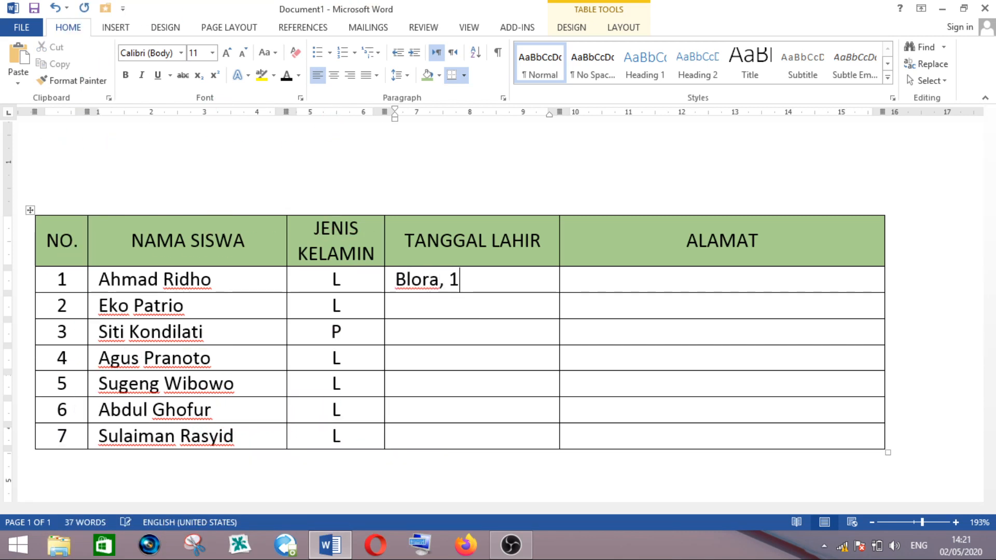
type(" April")
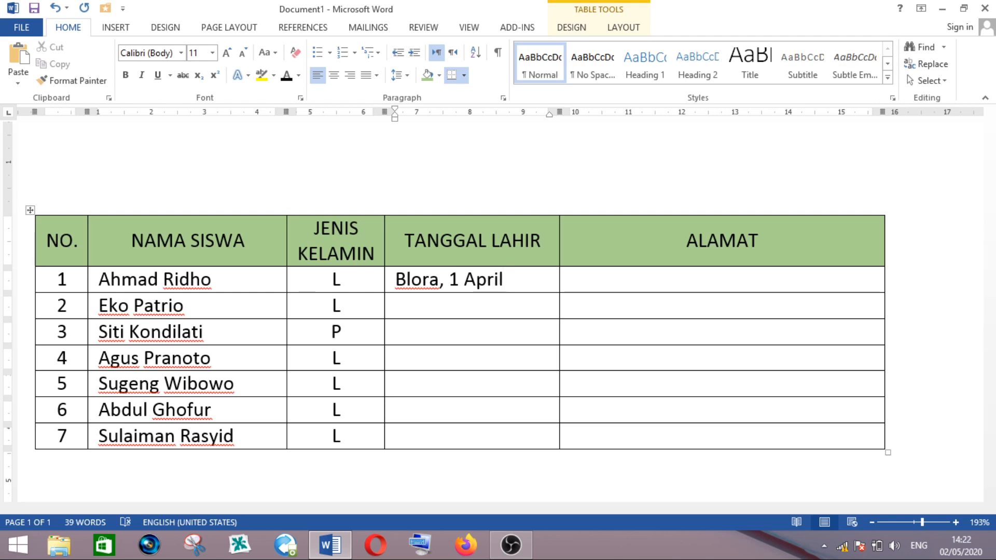
type(" 2000")
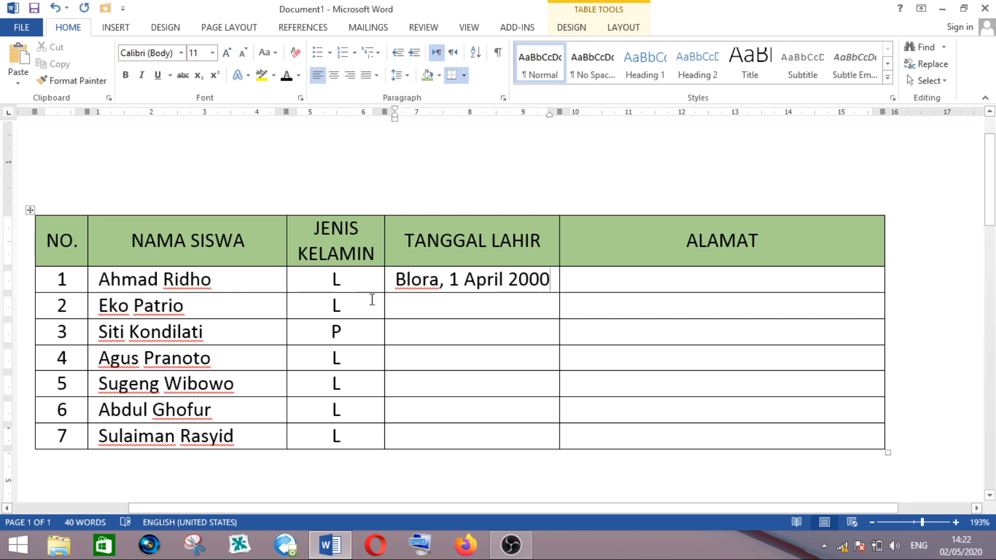
left_click(410, 306)
type("Blora")
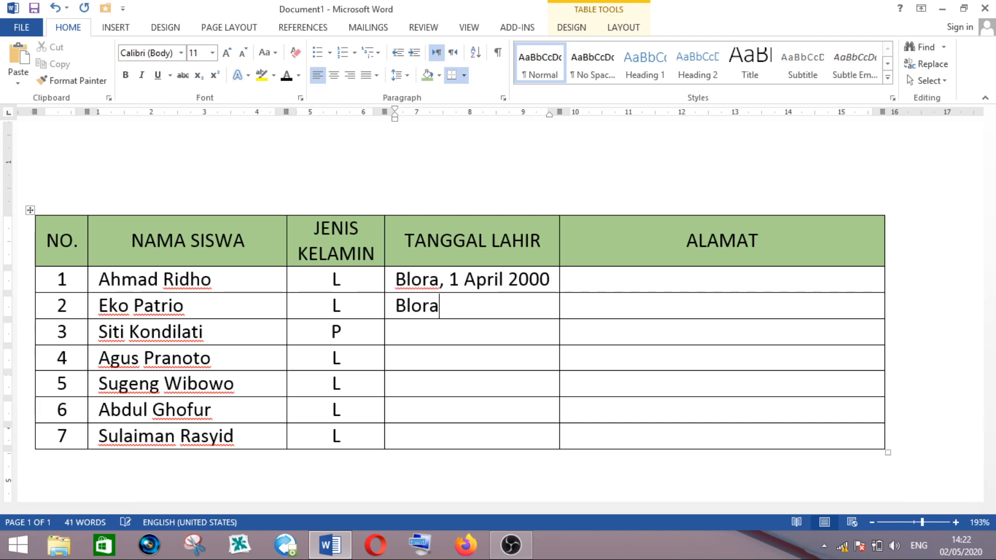
type(",2 Mei ")
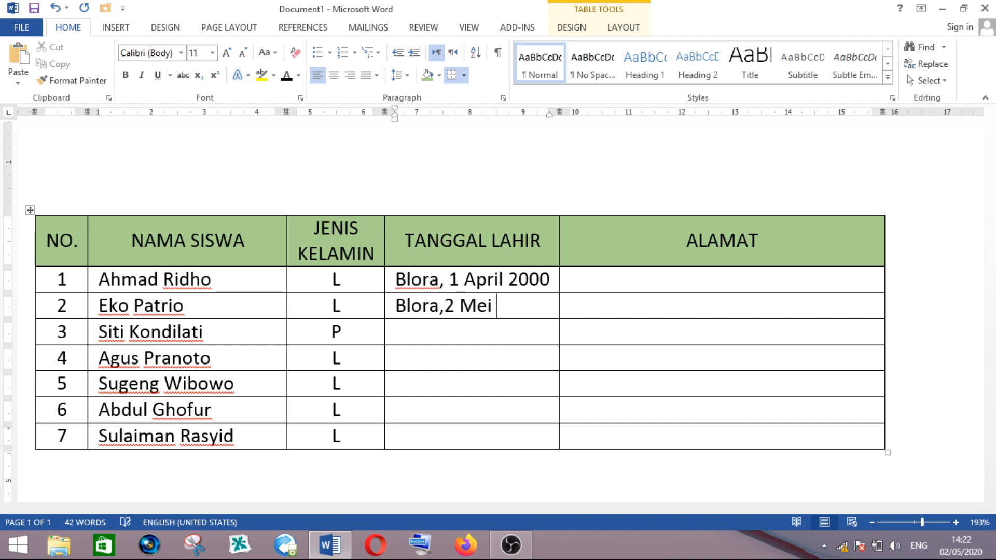
type("2000")
left_click(417, 329)
type("Ngawe")
key("BackSpace")
type("i, 7 ")
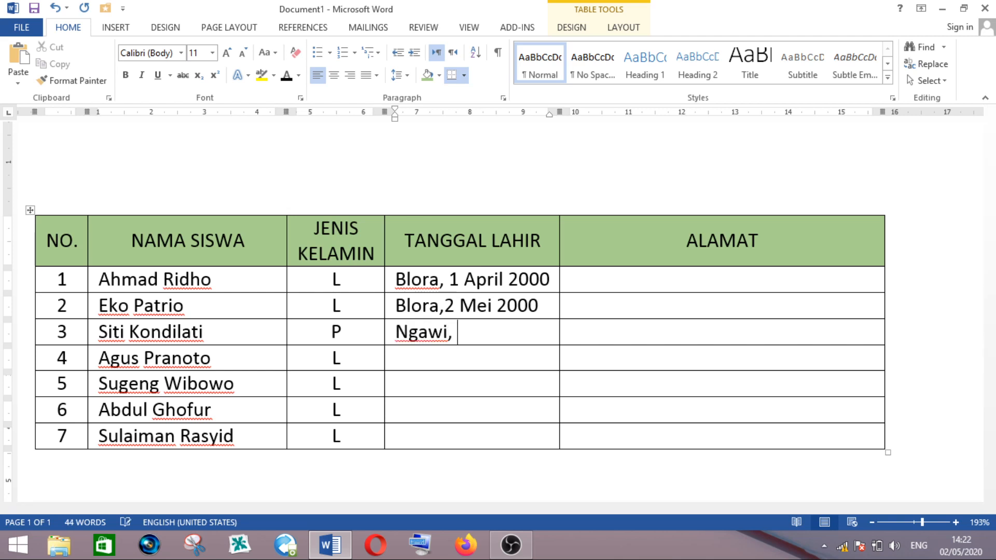
type("Juni 2000")
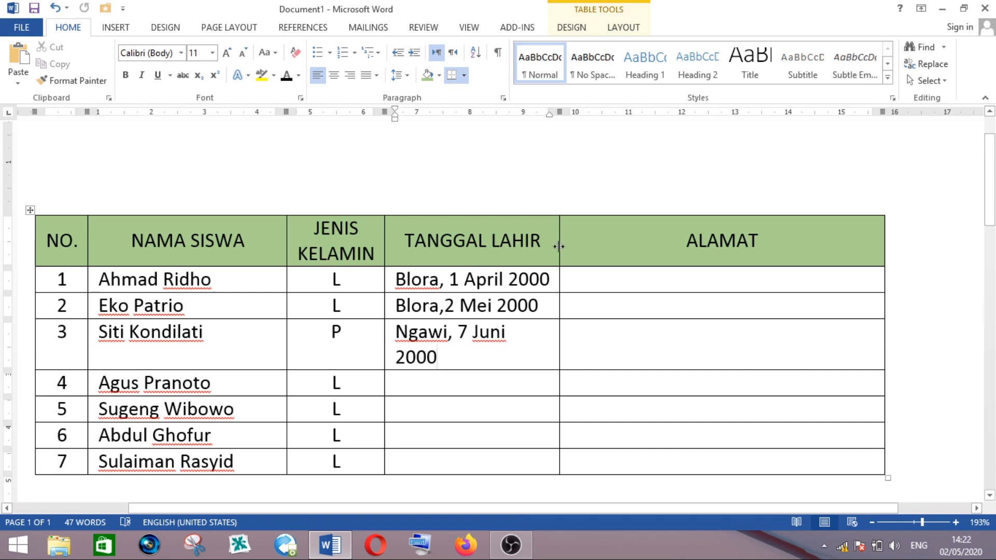
left_click(539, 342)
left_click_drag(559, 281, 558, 280)
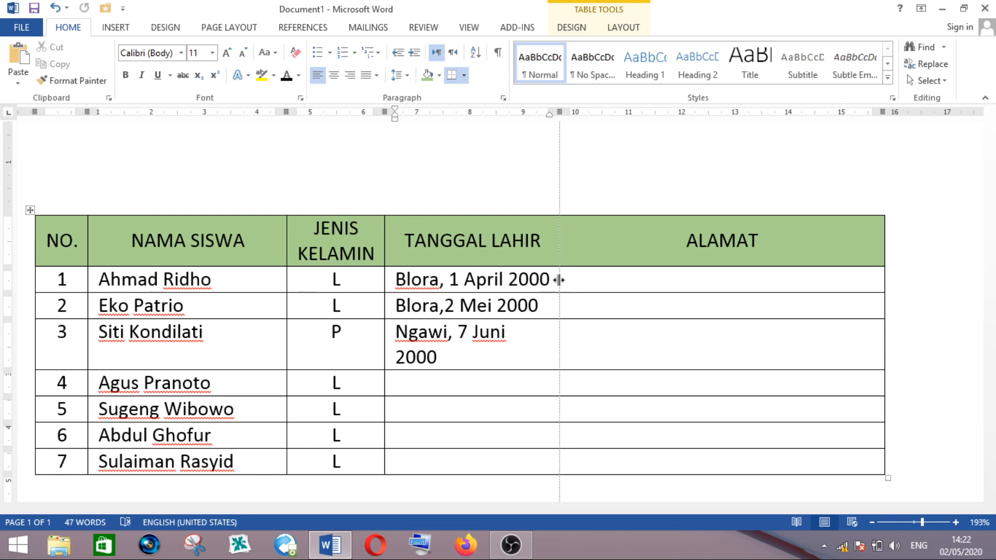
left_click_drag(559, 280, 574, 280)
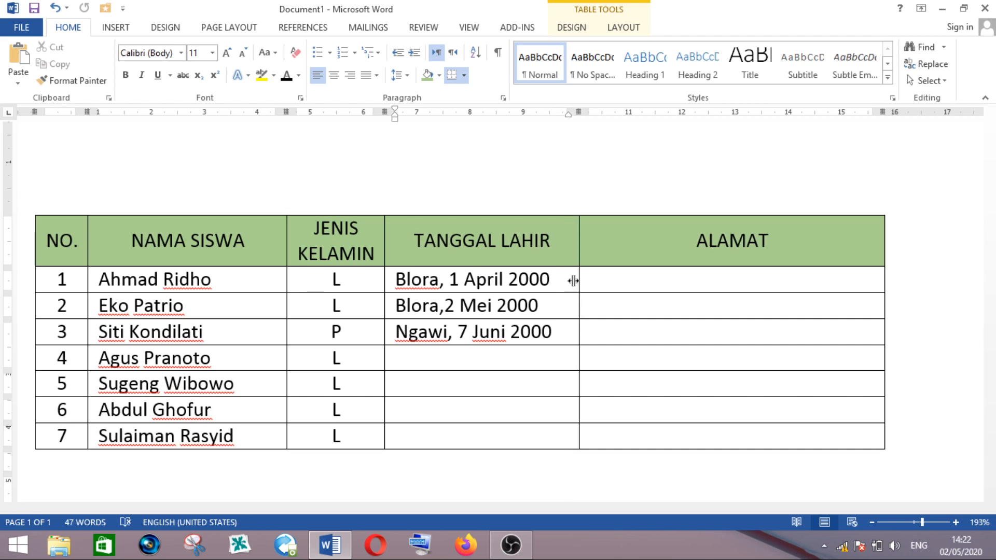
left_click_drag(576, 111, 570, 113)
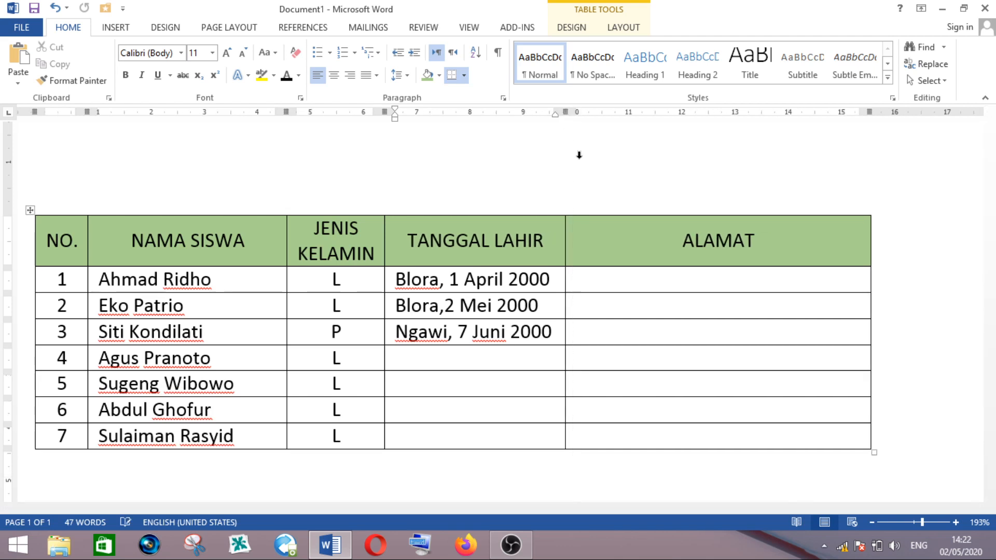
left_click_drag(566, 281, 577, 280)
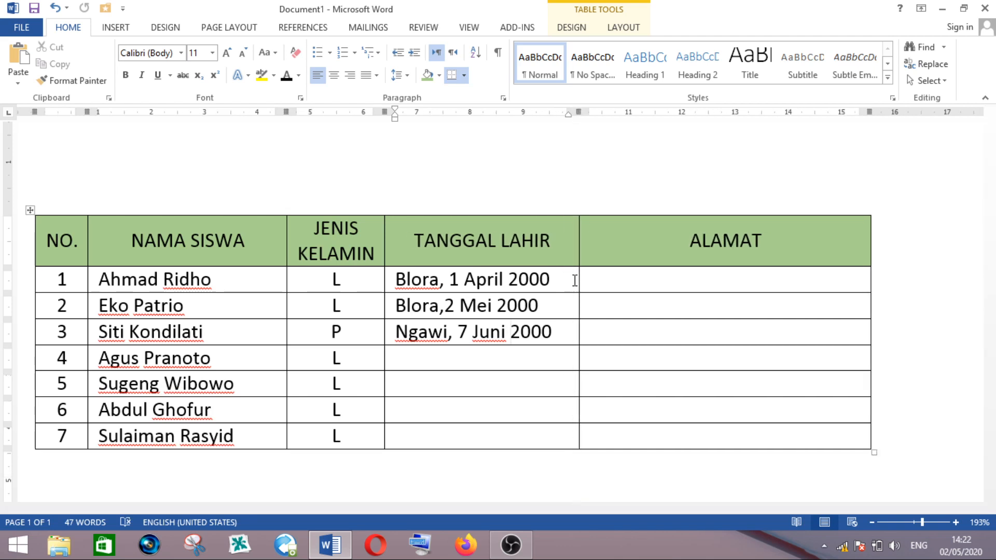
left_click(411, 359)
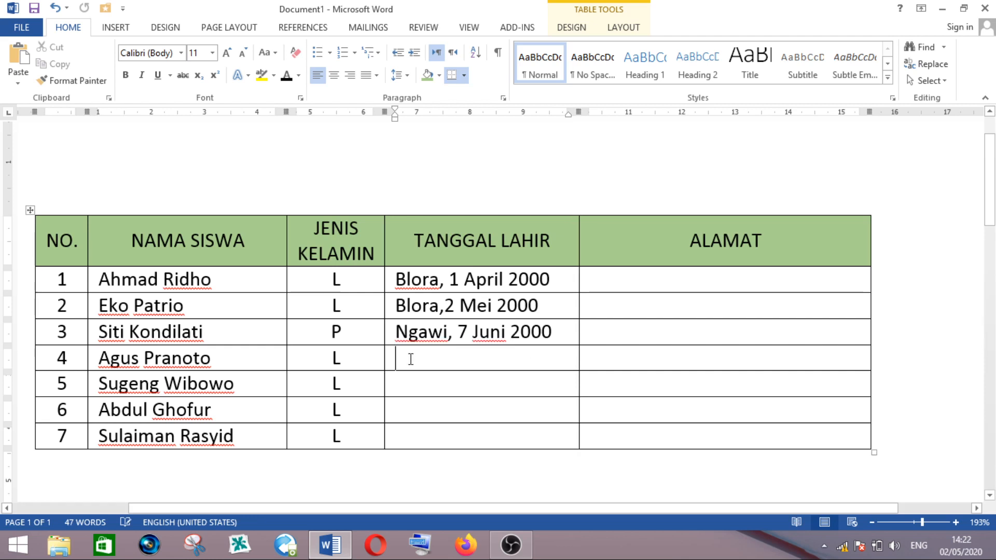
type("Pati,")
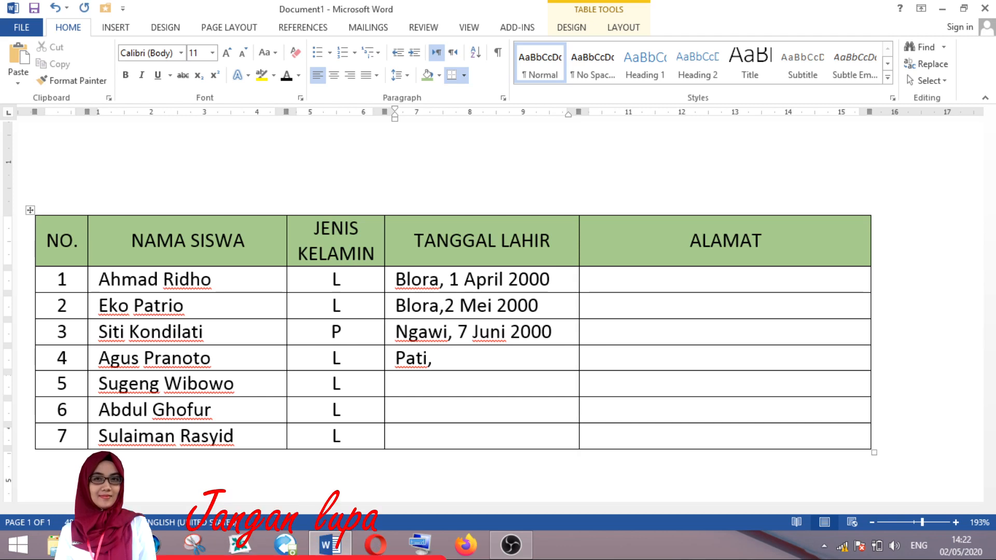
type(" 20 ")
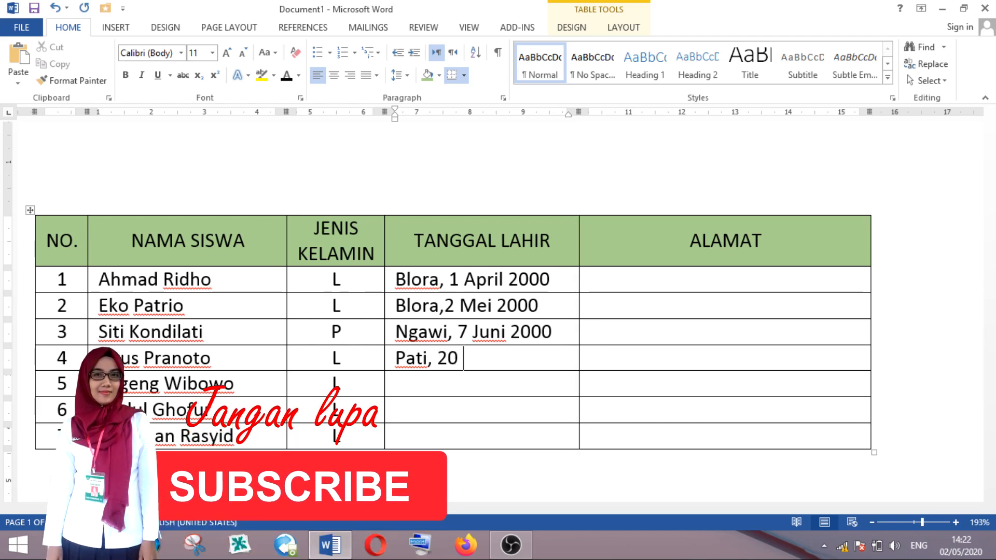
type("Janua")
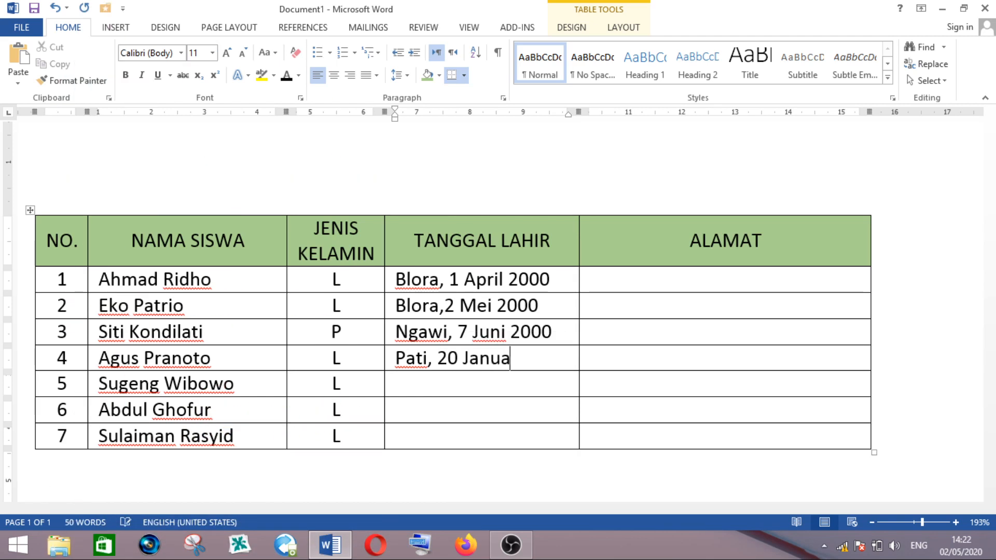
type("ri 2")
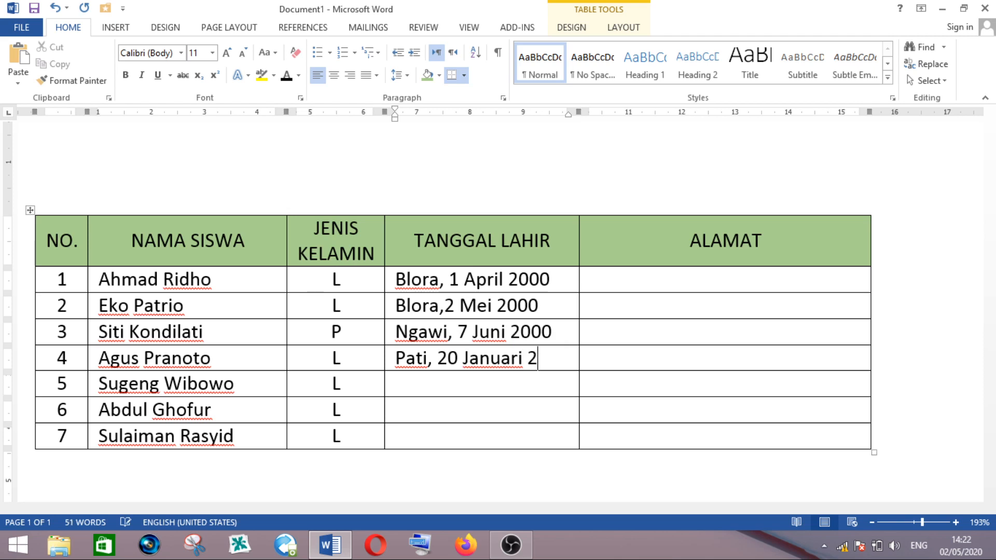
type("000")
key("Down")
type("B")
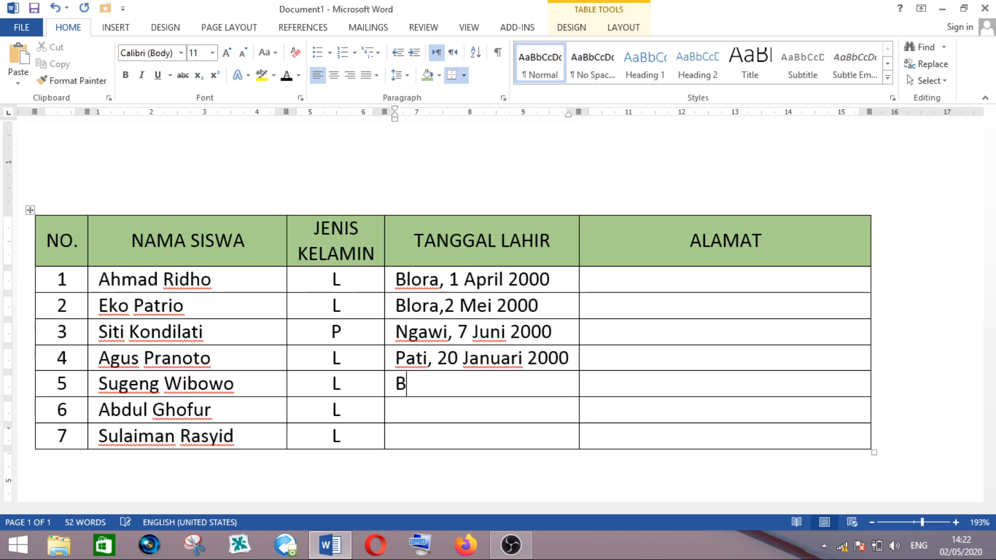
type("lora, 1")
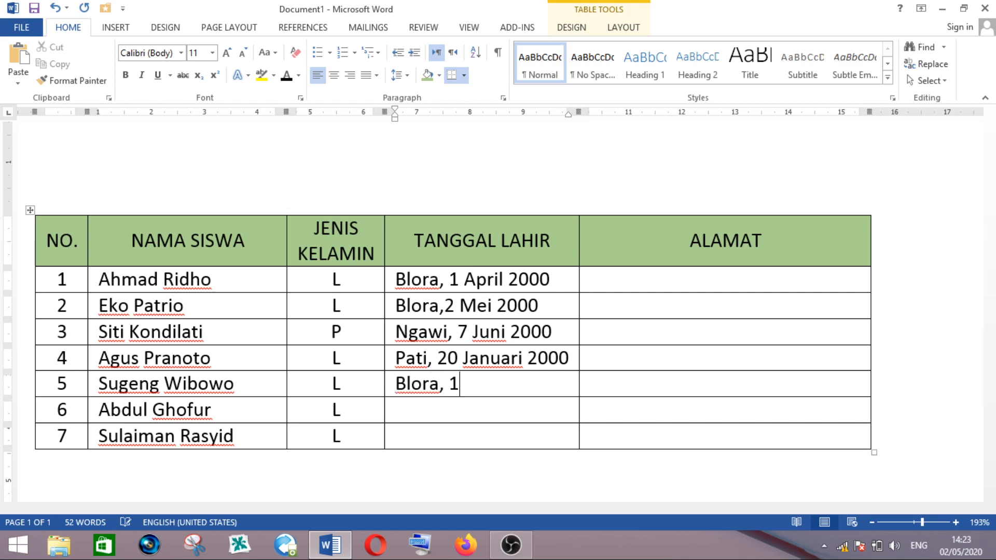
type(" Juli 2000")
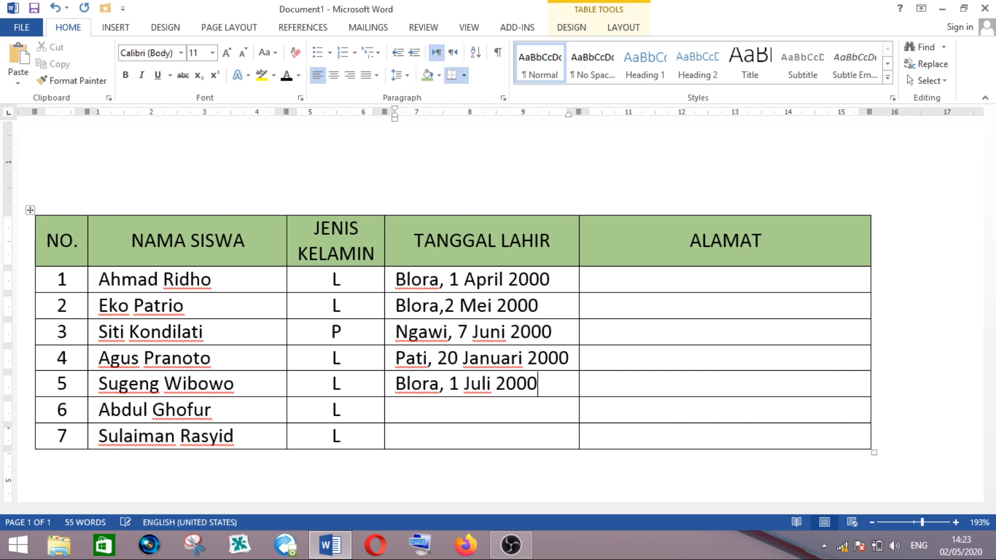
type("Blora, ")
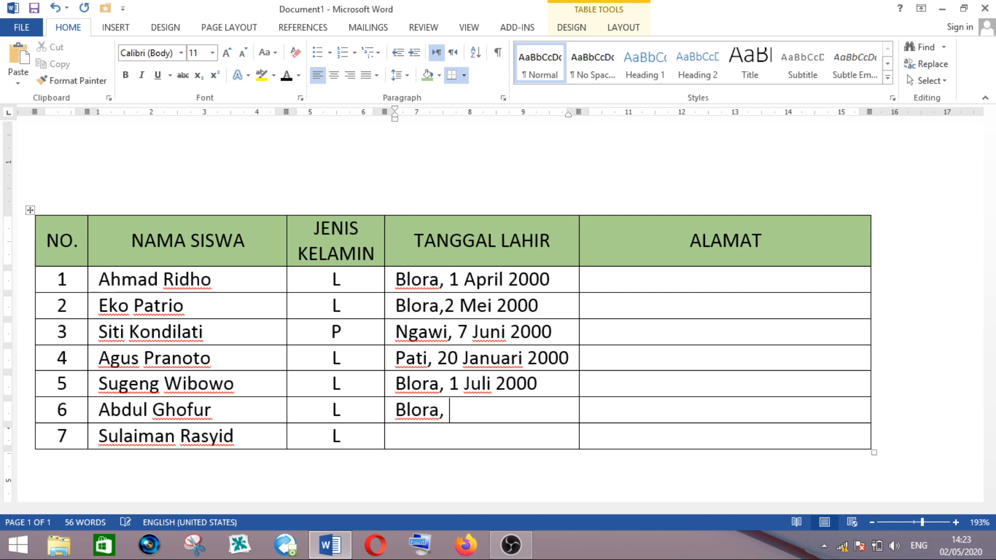
type("4 Agustus 2000")
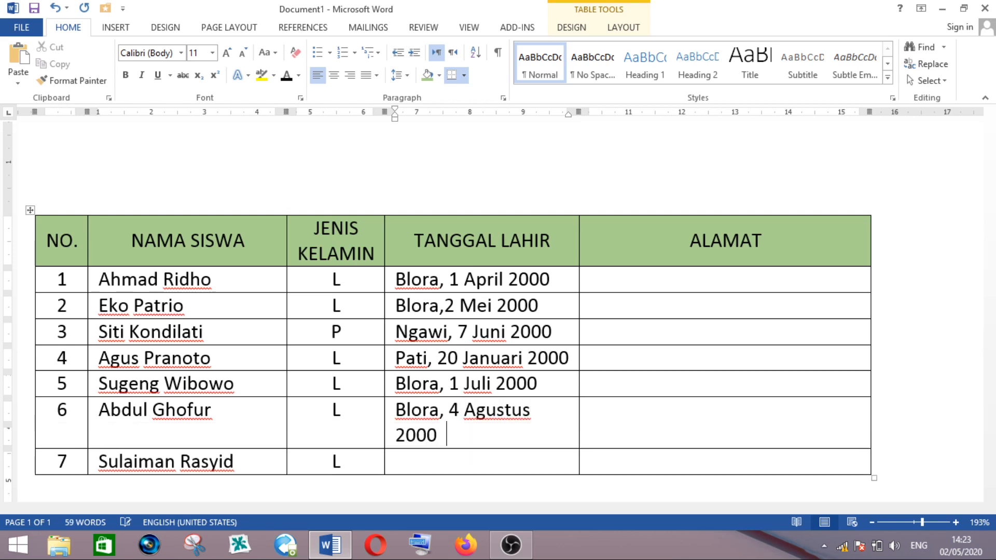
key("BackSpace")
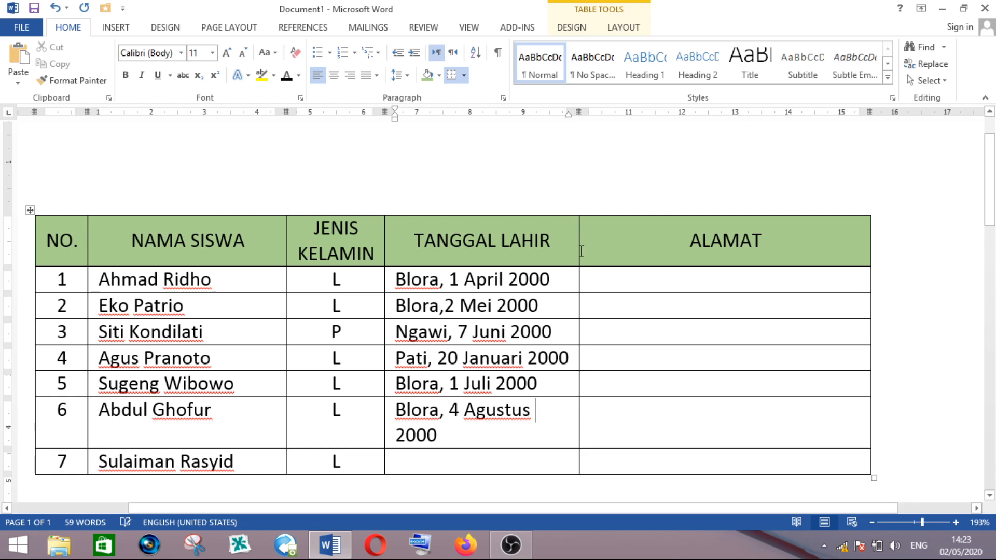
left_click_drag(579, 251, 578, 252)
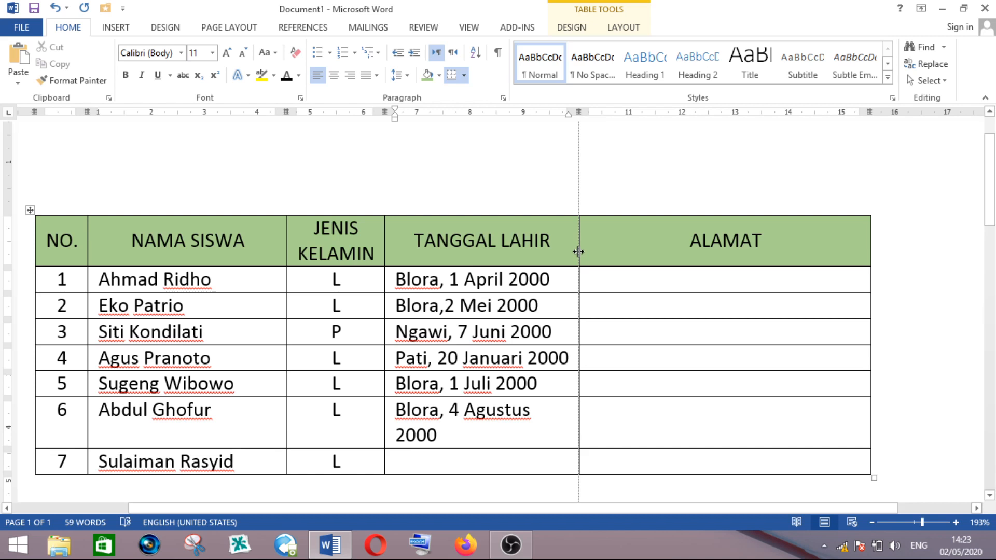
left_click_drag(579, 252, 590, 254)
left_click(441, 436)
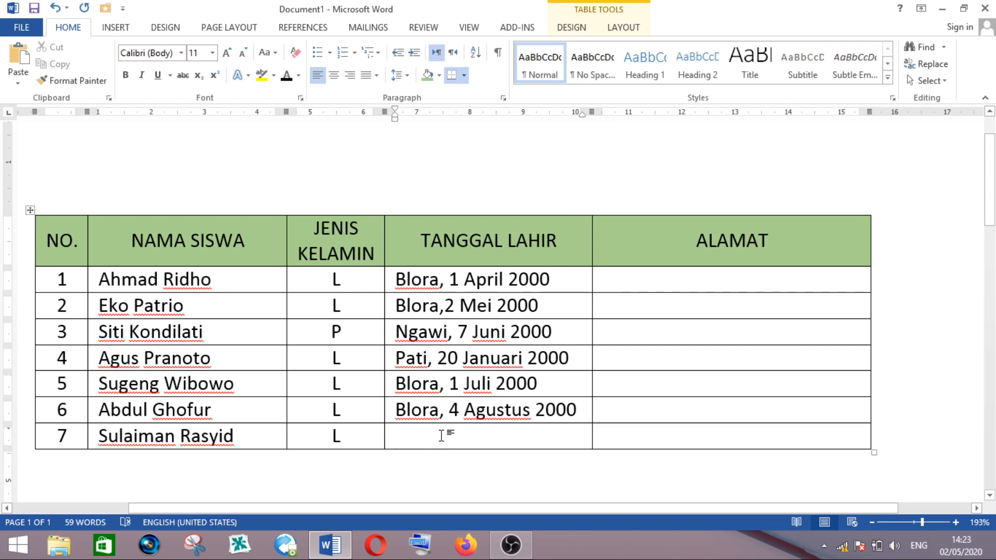
type("Tegal, 11")
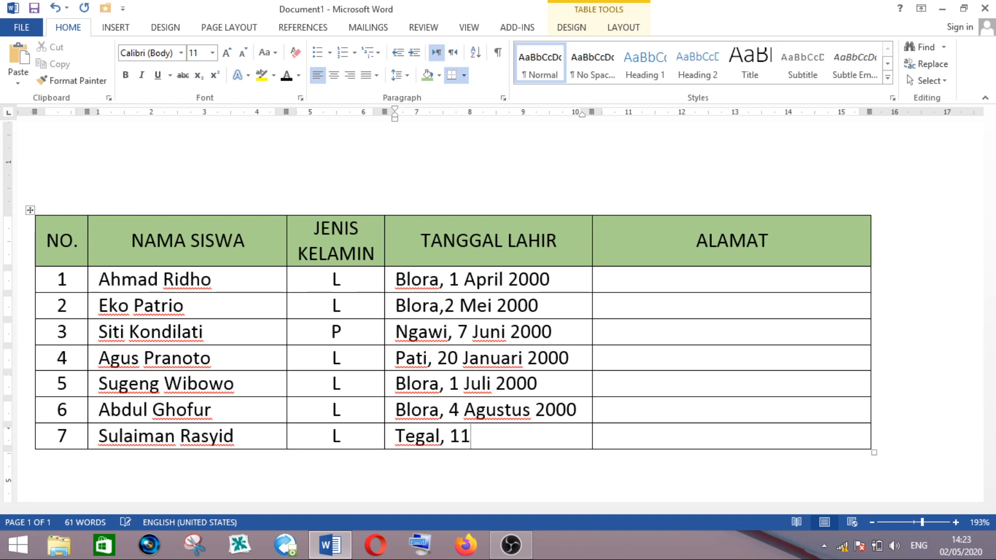
type(" Mei 2000")
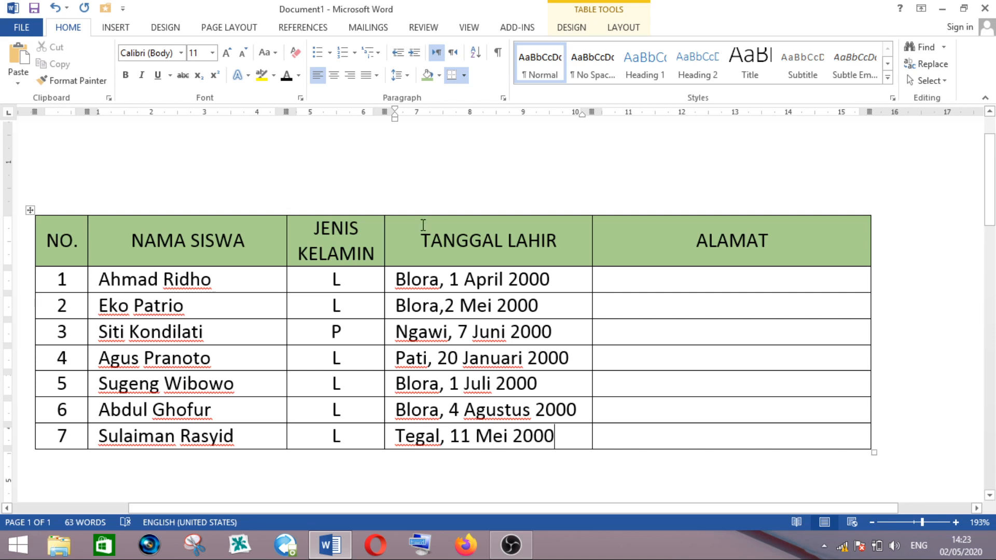
left_click(617, 284)
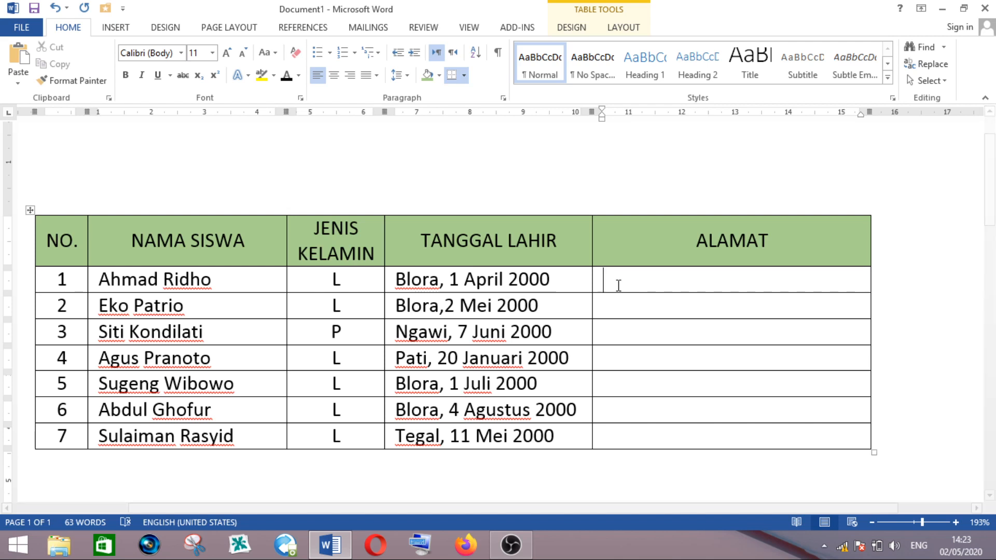
Type Ngawen, Blora in row 1's ALAMAT cell and copy it.
type("Ng")
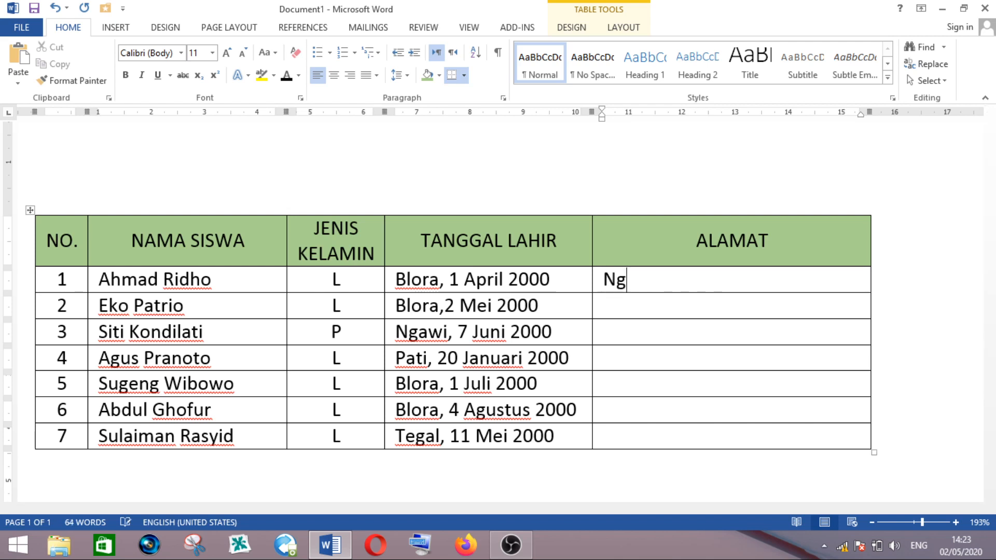
type("awen, Blora")
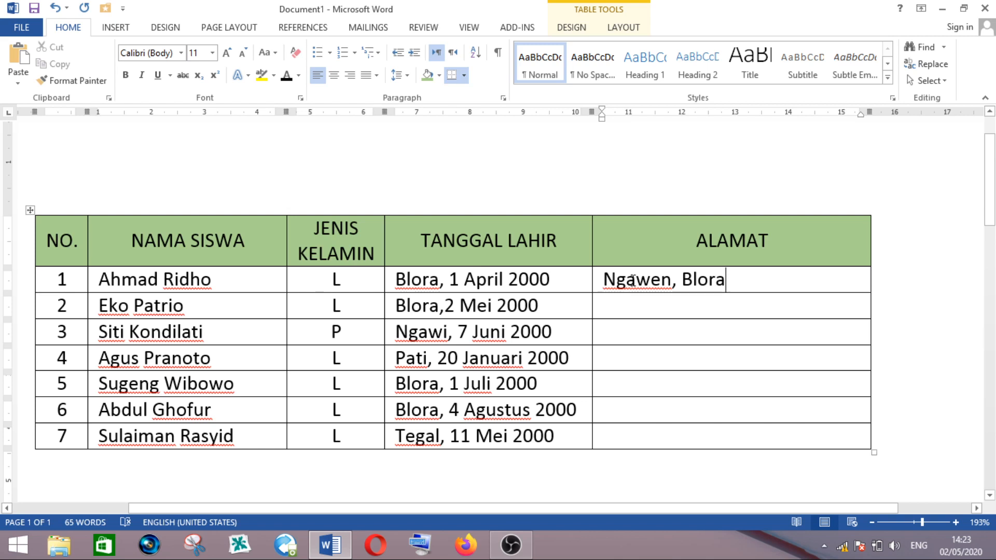
left_click_drag(605, 279, 726, 281)
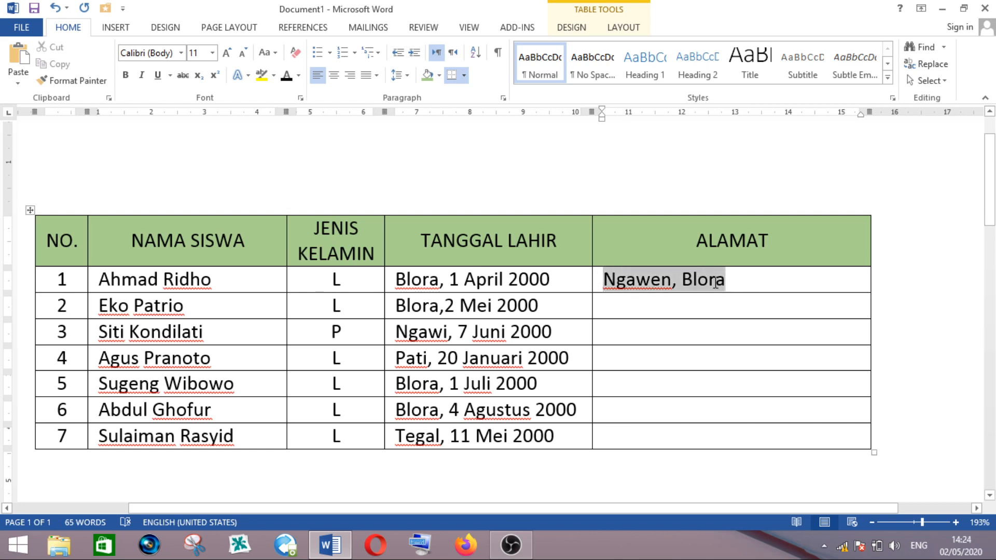
right_click(656, 278)
left_click(694, 261)
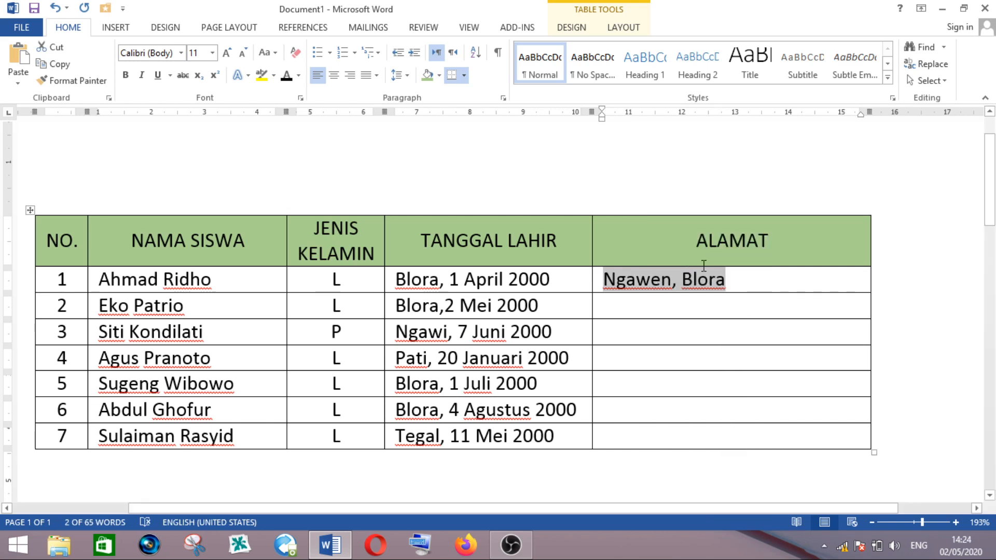
Paste Ngawen, Blora into the ALAMAT cells of rows 2–7, then undo that paste.
left_click(615, 306)
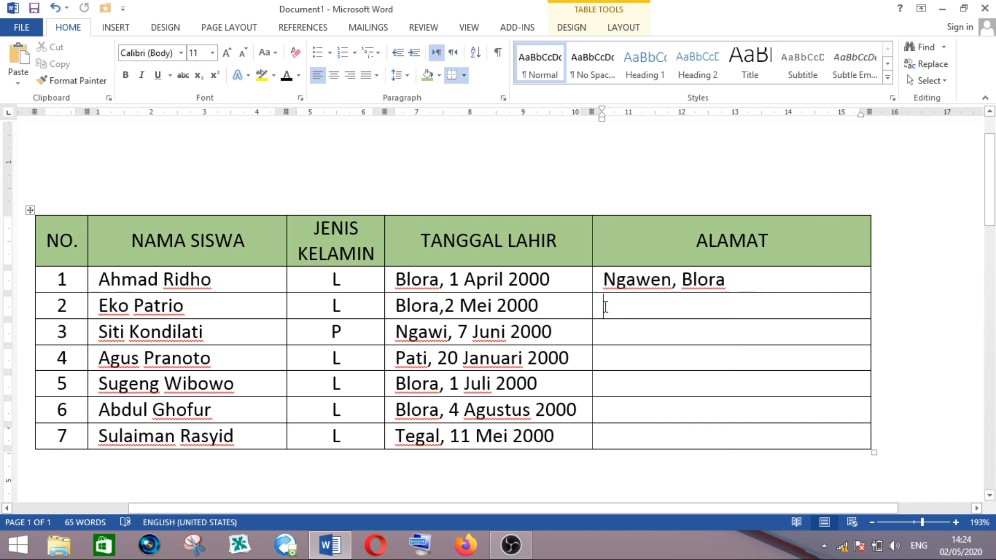
left_click_drag(605, 313, 616, 434)
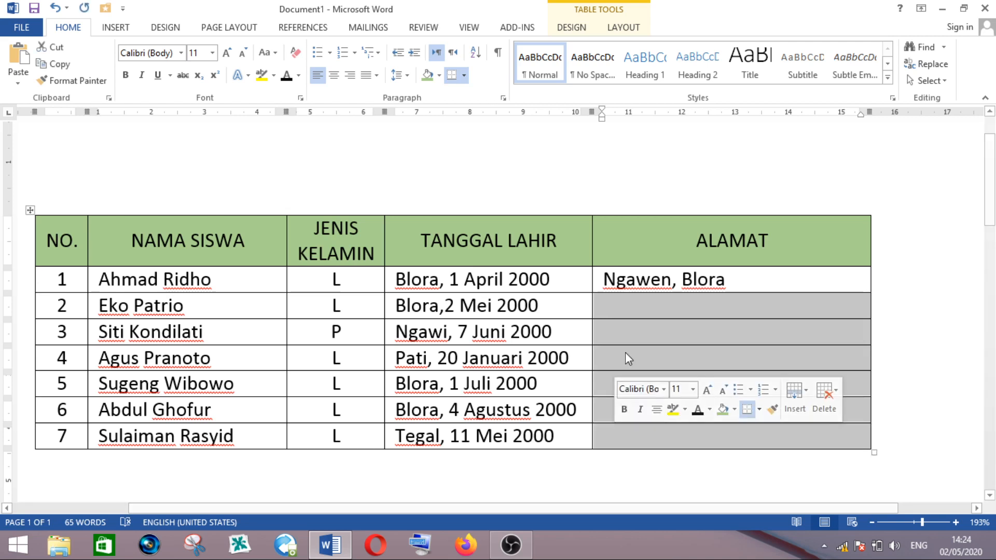
right_click(608, 304)
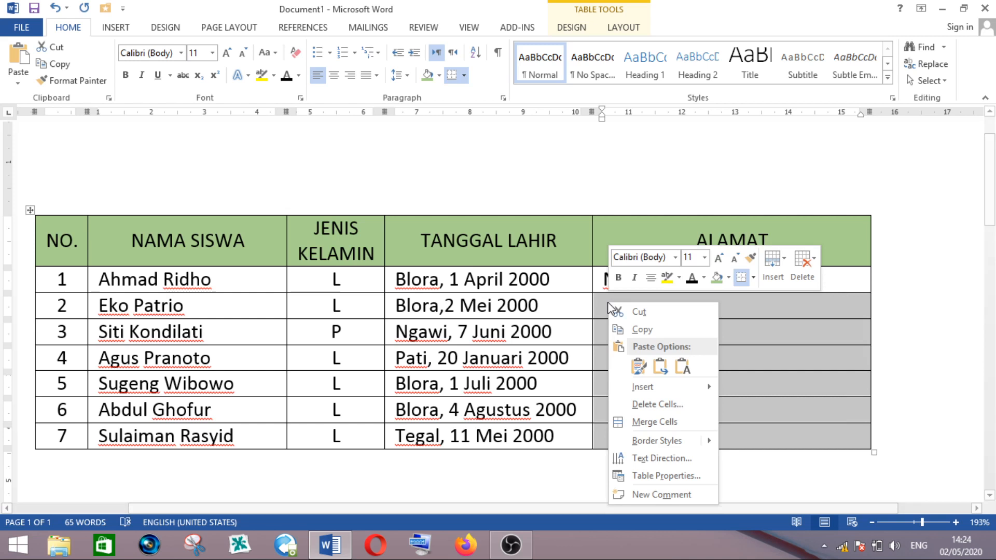
left_click(642, 367)
left_click(738, 301)
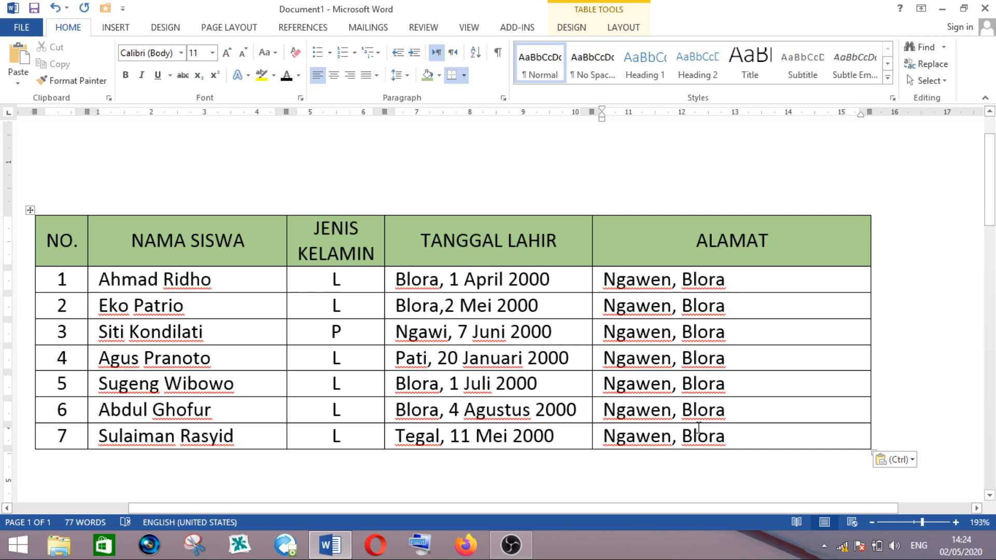
key("ctrl+z")
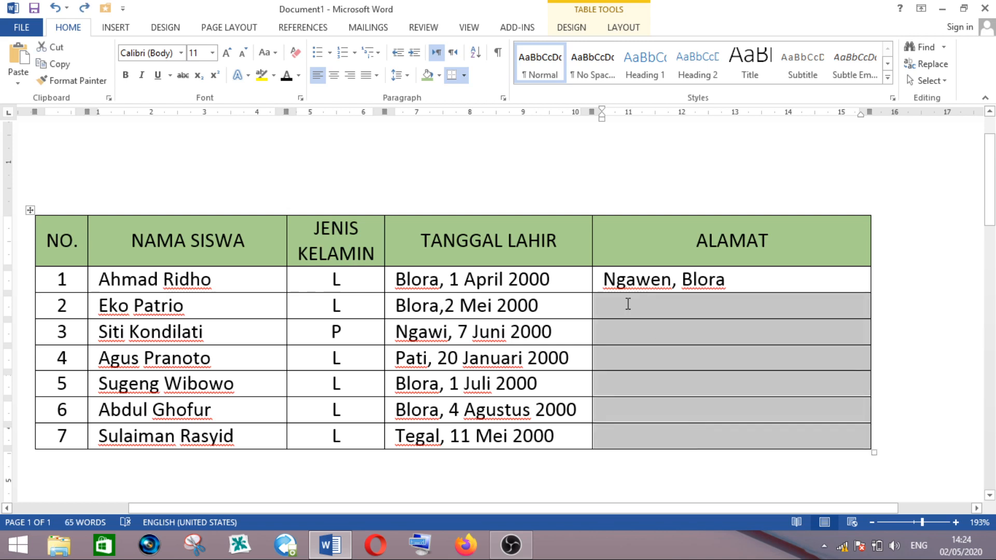
left_click(629, 308)
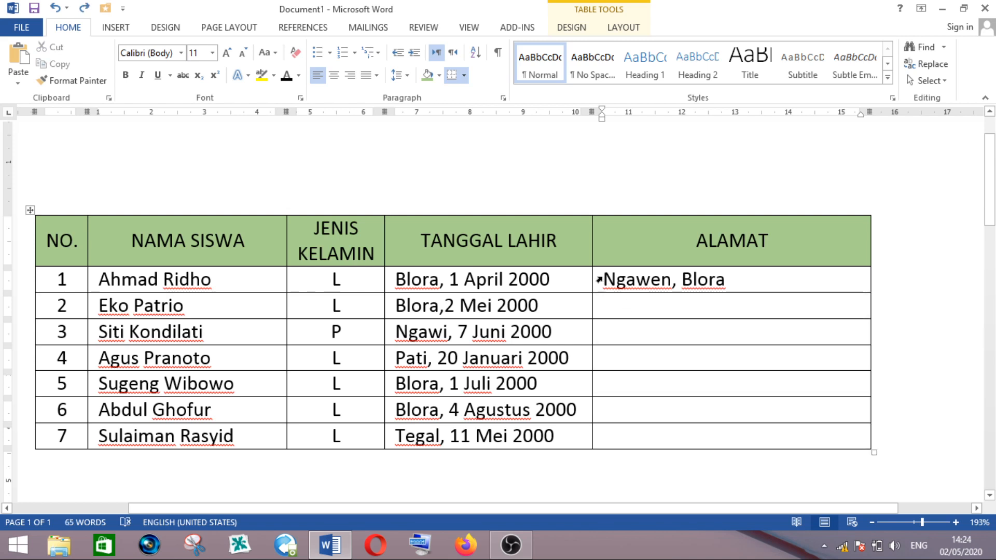
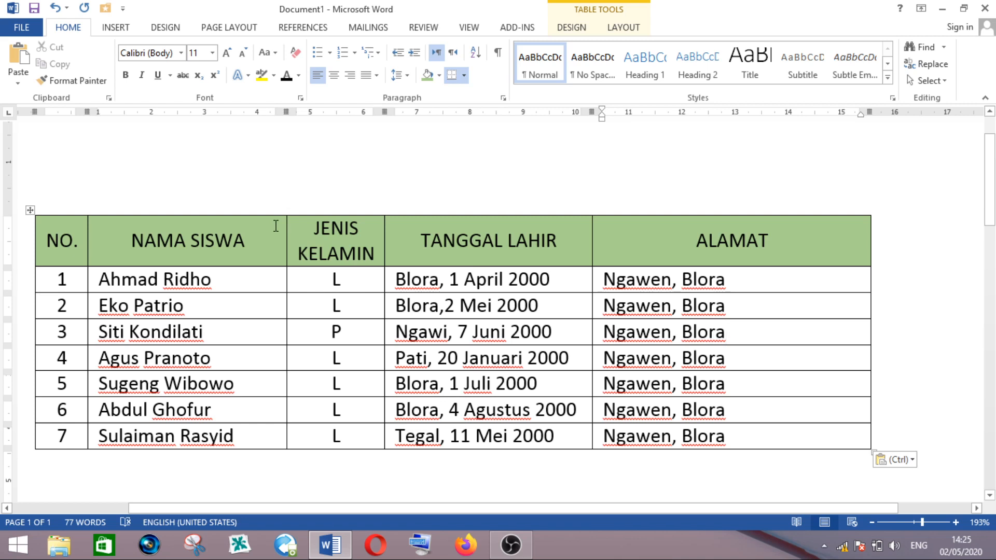
Move the caret from the JENIS KELAMIN heading to the blank line below the student table.
left_click(320, 247)
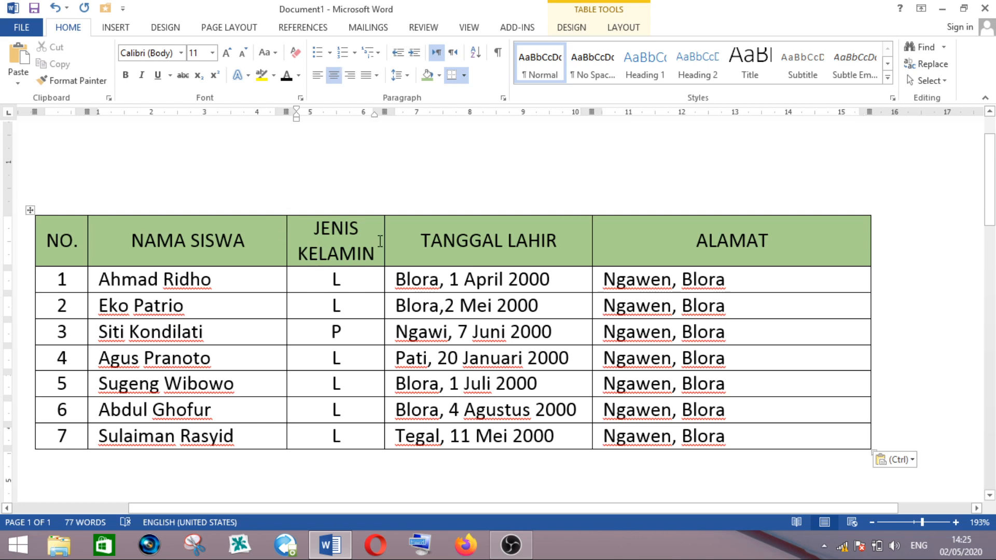
scroll(380, 242, "down", 5)
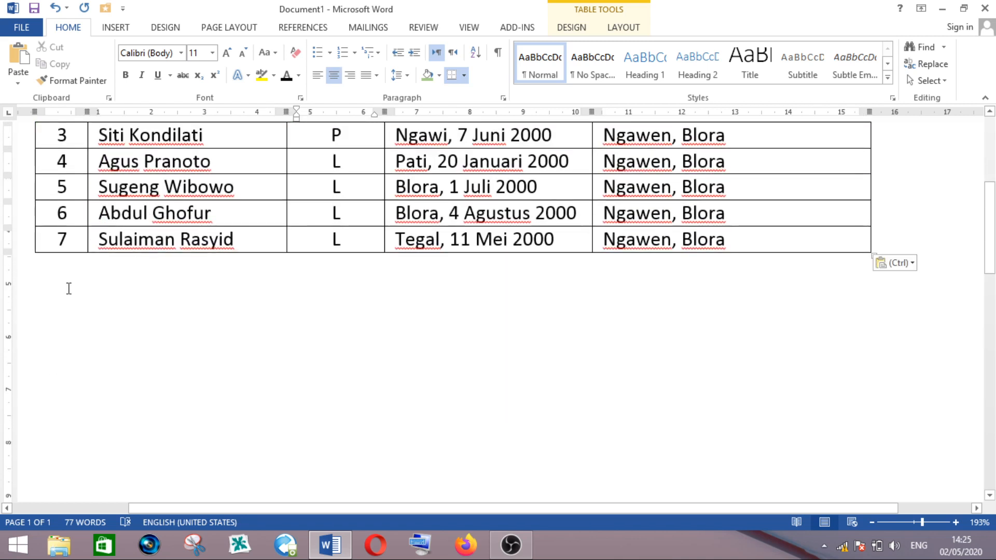
left_click(61, 282)
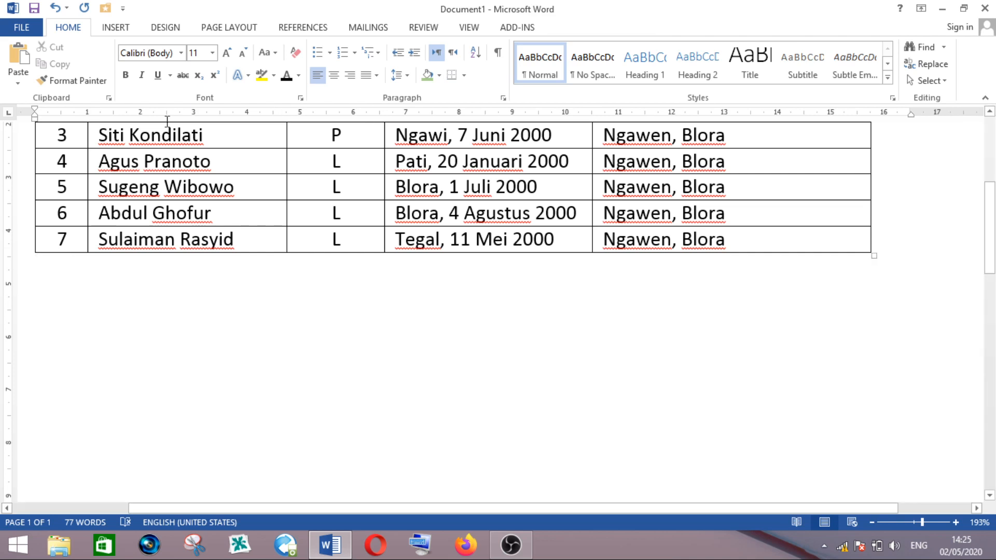
Insert a 10-column, 1-row table, then undo it.
left_click(118, 29)
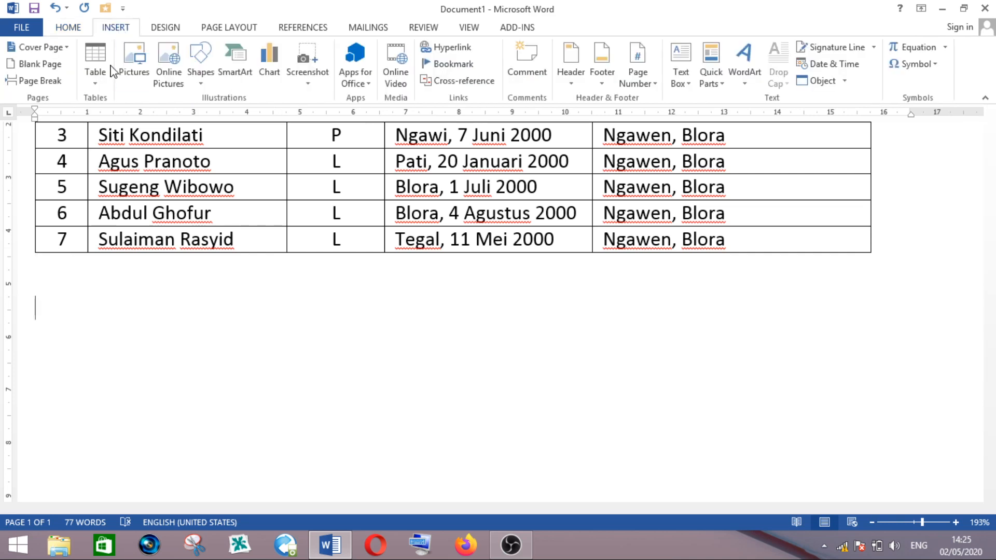
left_click(92, 72)
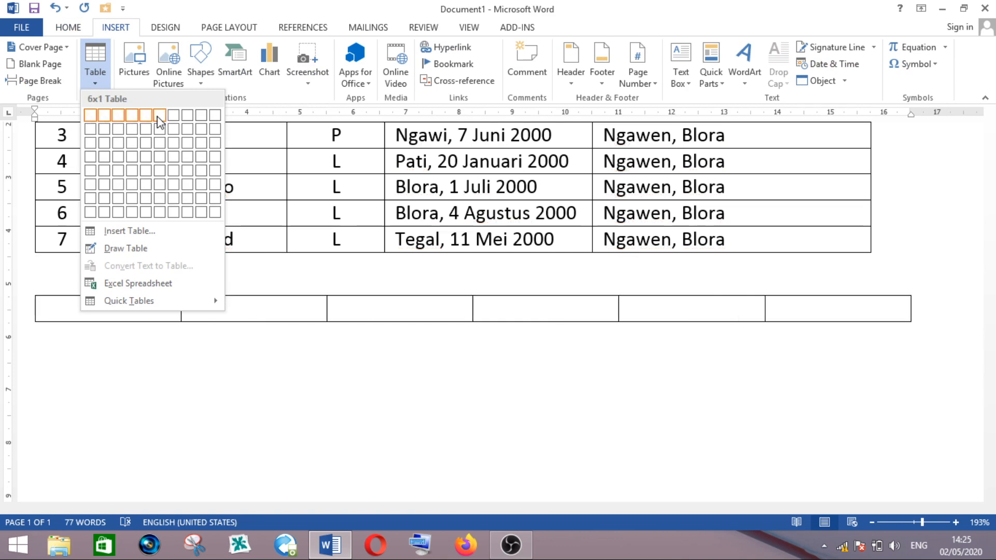
left_click(216, 115)
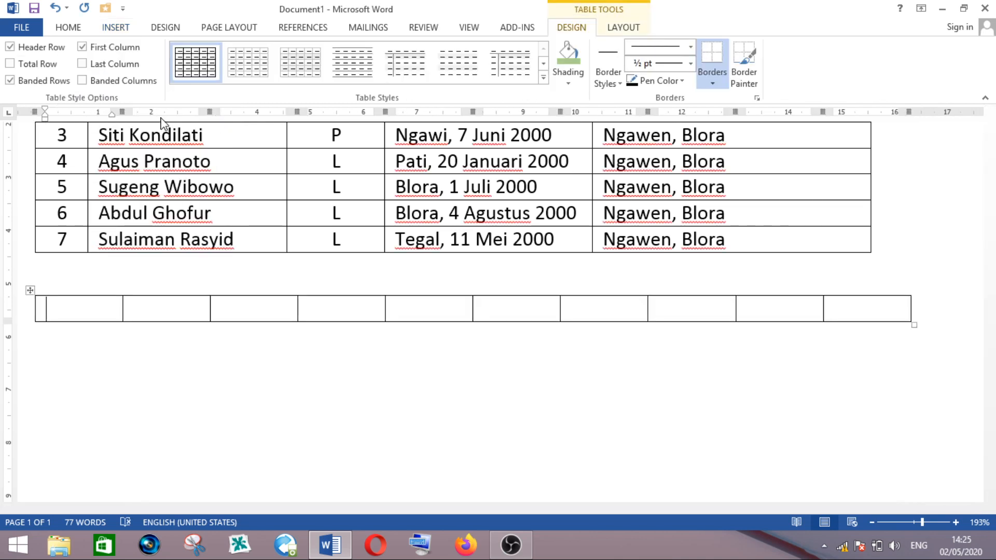
key("ctrl+z")
Insert a 10-column by 6-row table below the student table instead.
left_click(115, 28)
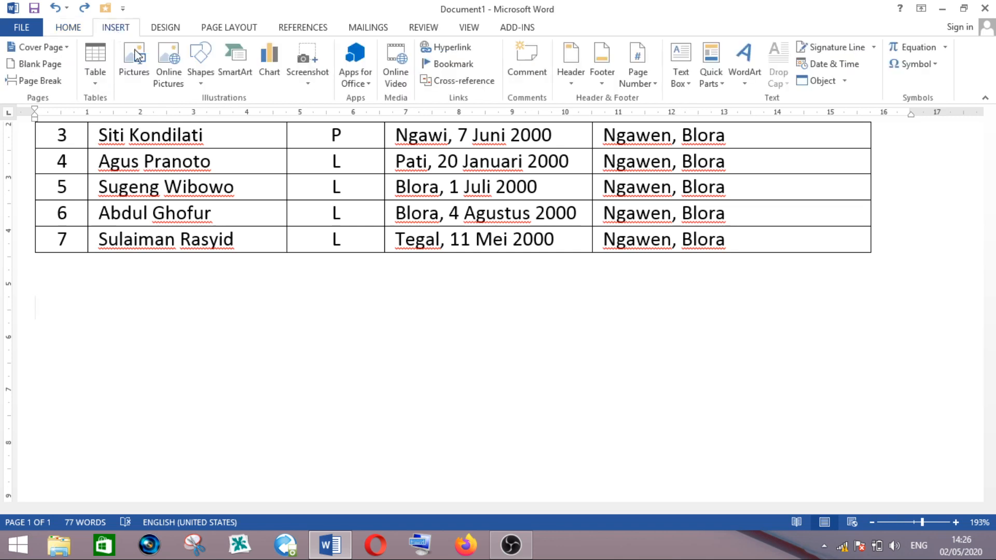
left_click(96, 65)
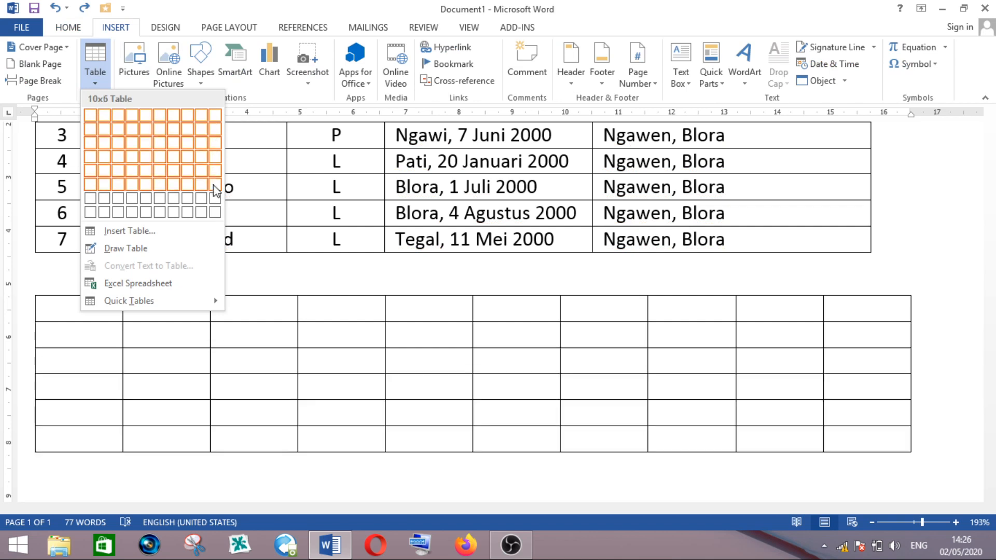
left_click(215, 185)
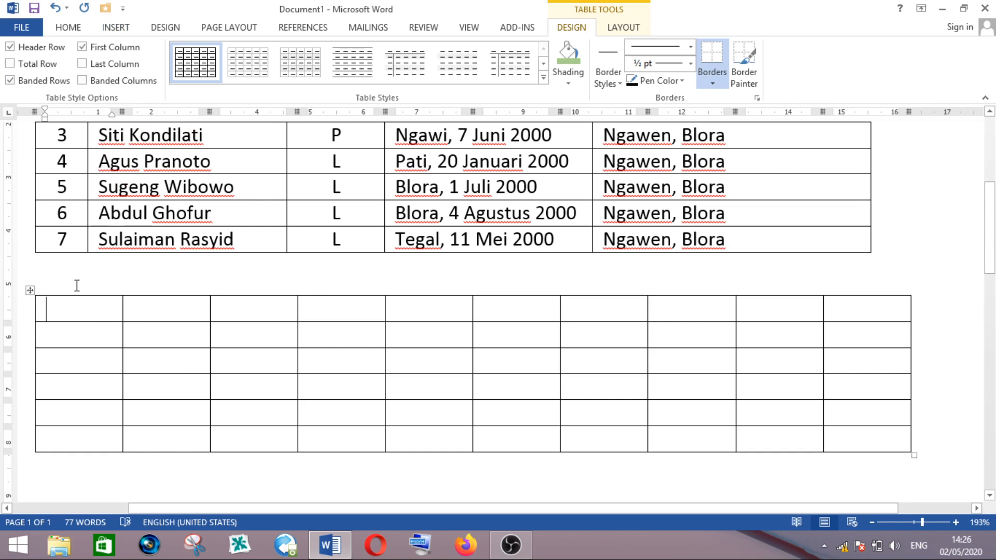
Enter the headings no and nama in the first two cells.
type("no")
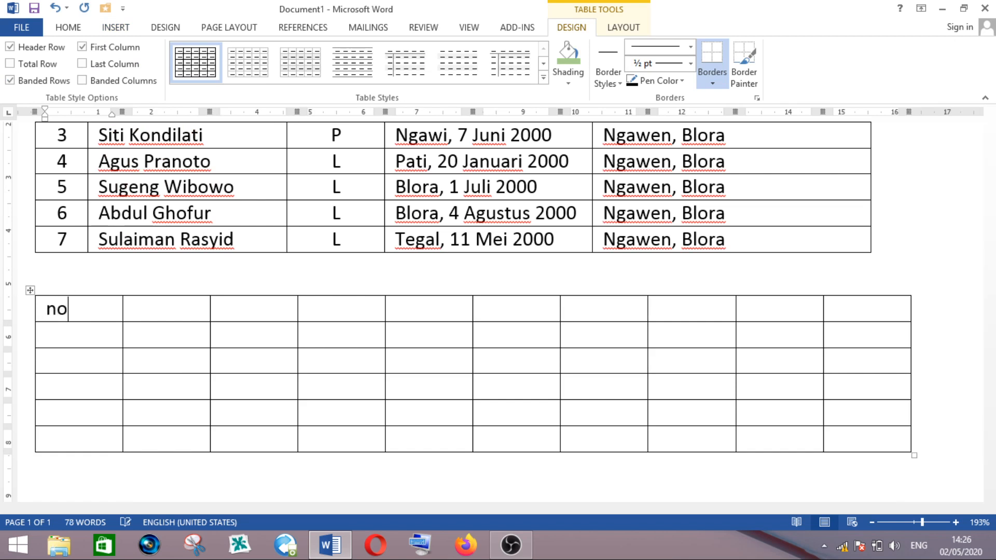
key("Tab")
type("nama")
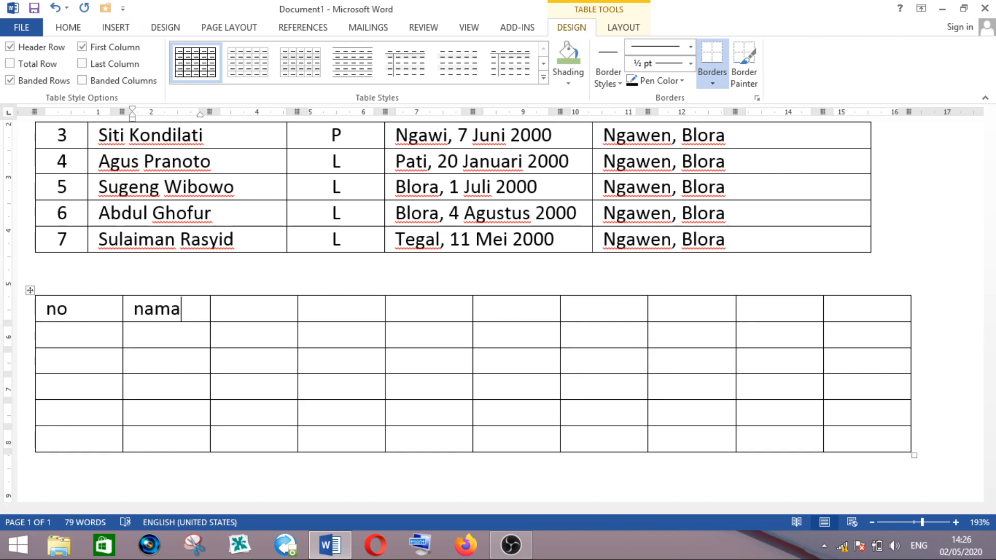
key("Tab")
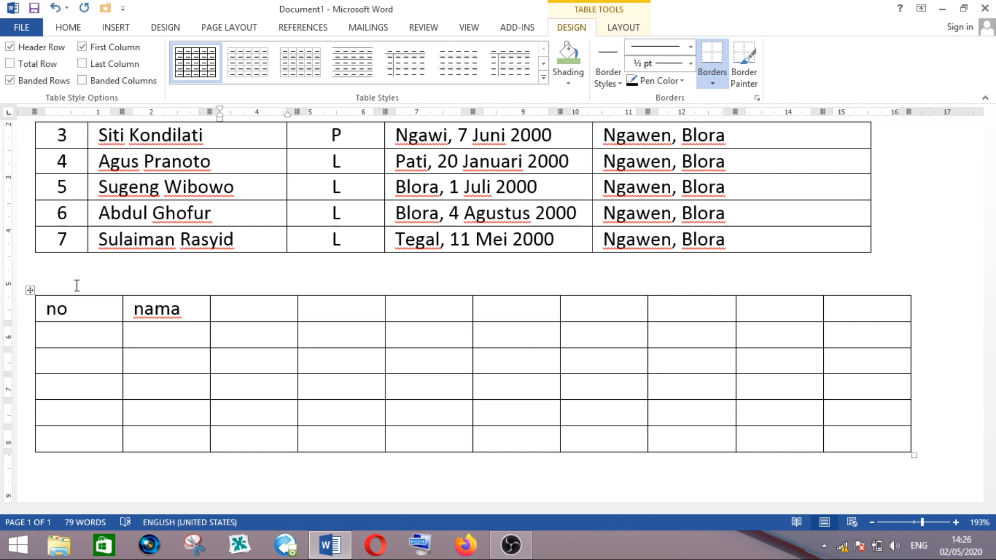
Fill the next cells with Januari, Februari, Maret, April and Mei.
type("Januari")
key("Tab")
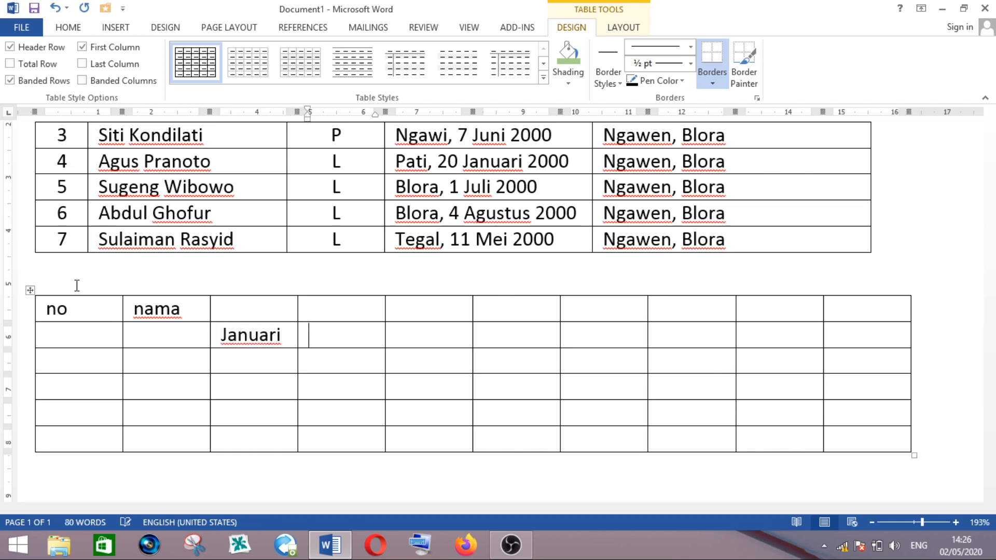
type("Februari")
key("Tab")
type("Maret")
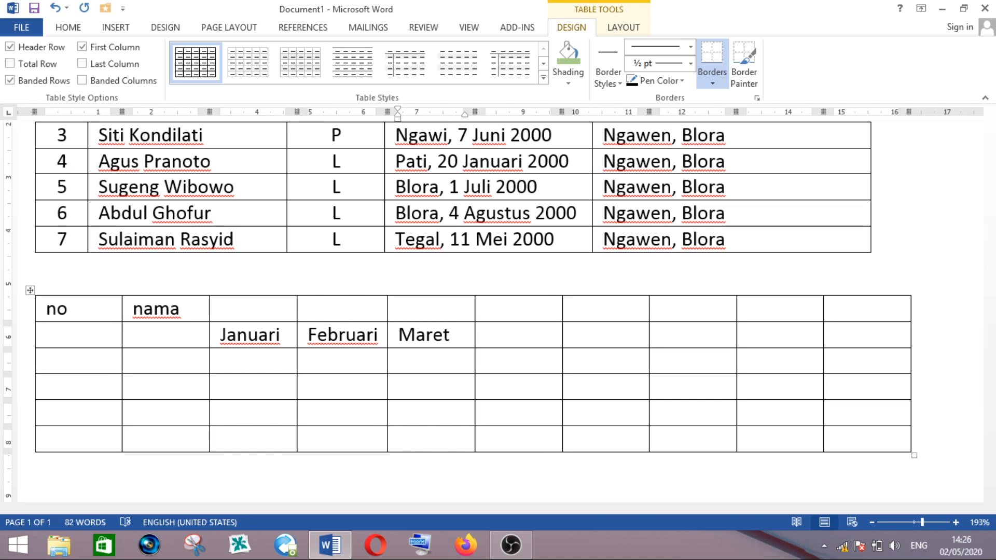
key("Tab")
type("April")
key("Tab")
type("Mei")
key("Tab")
Fill the remaining cells with Juni, 'Juli Agustus' and September.
type("Juni")
key("Tab")
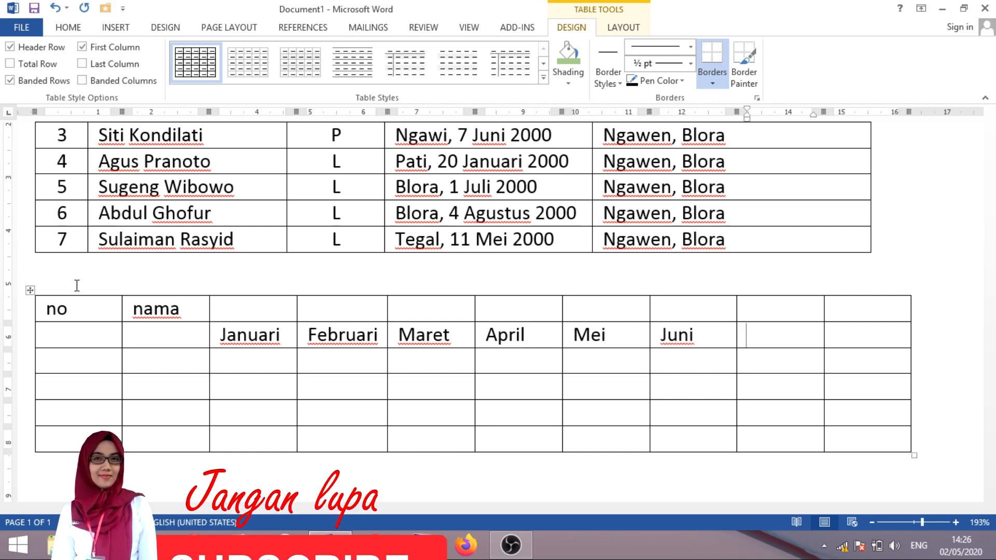
type("Juli")
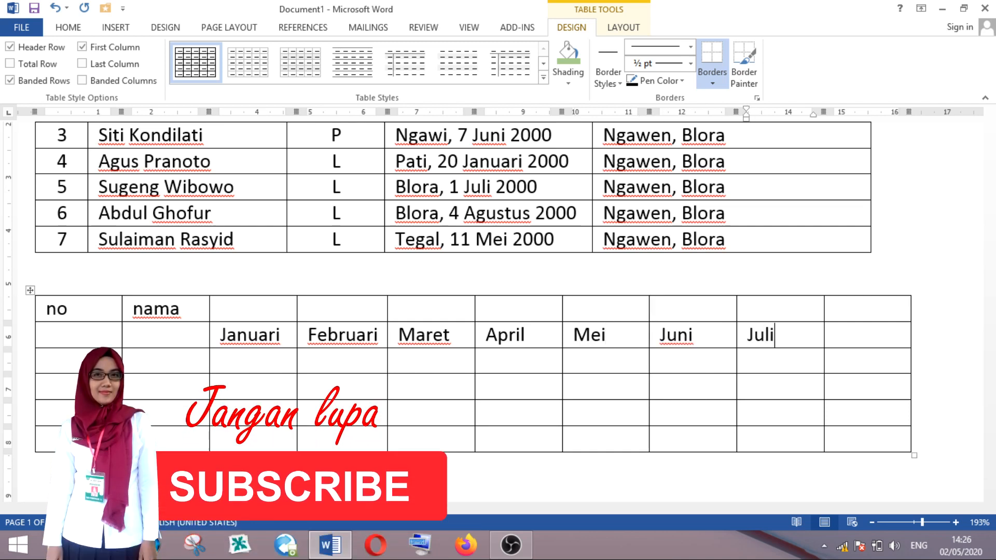
type(" Agustus")
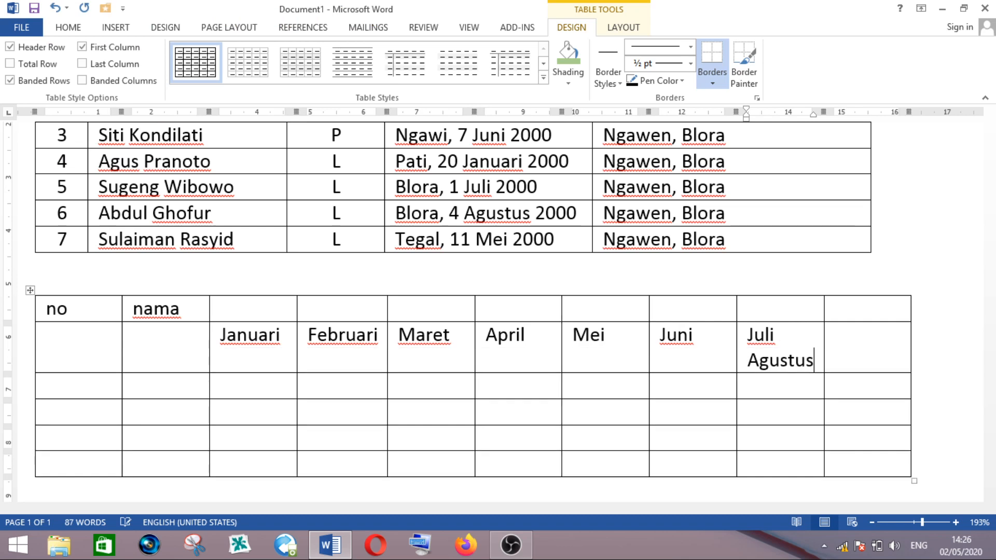
key("Tab")
type("S")
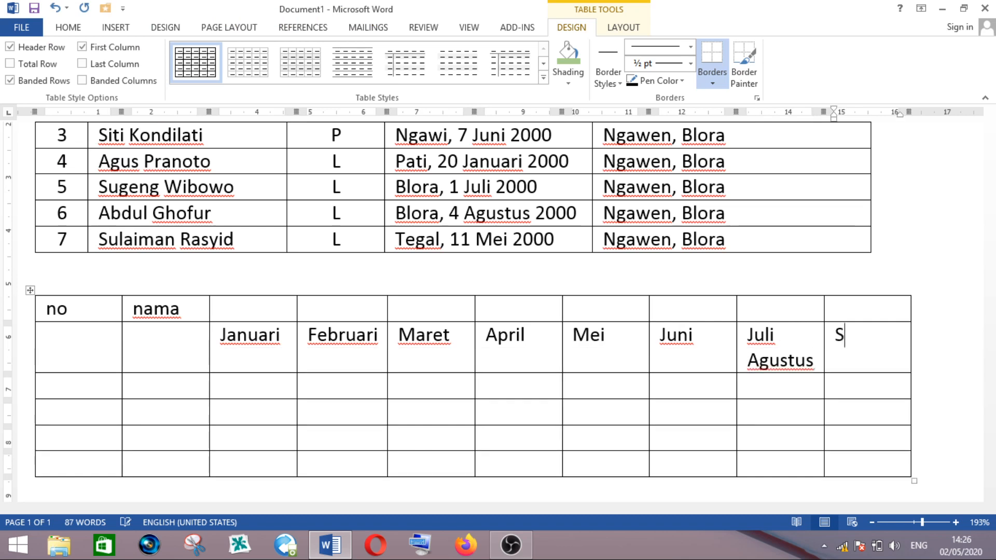
type("eptem")
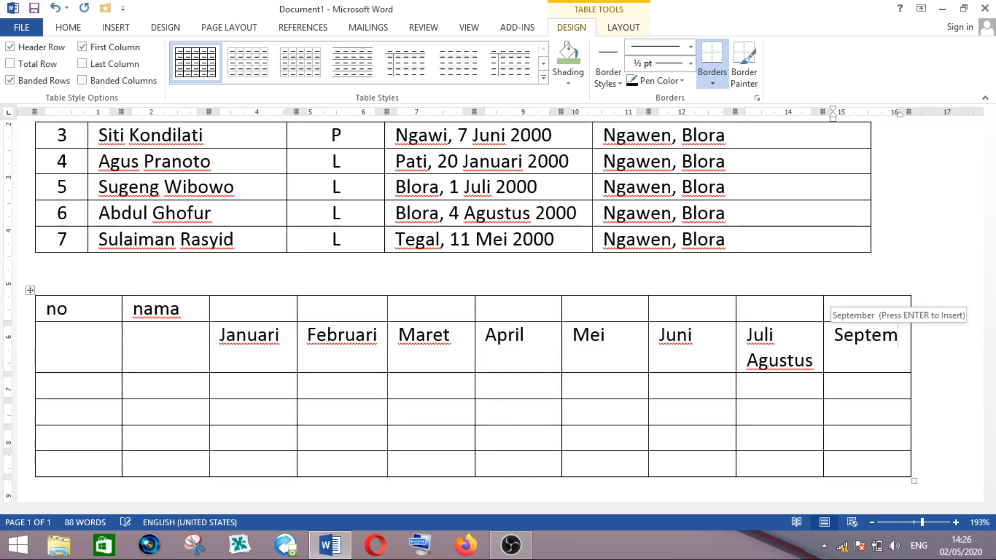
type("ber")
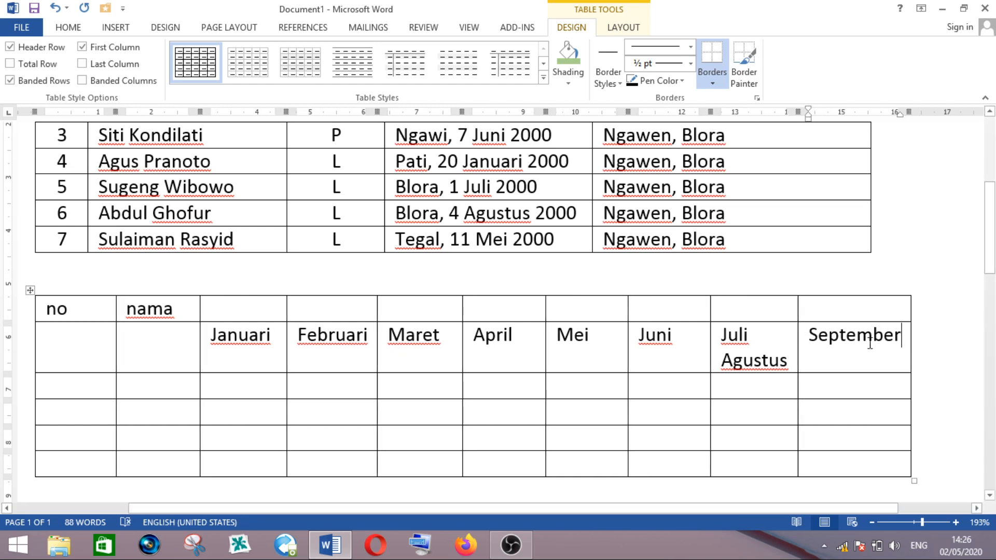
left_click(78, 310)
left_click(87, 351)
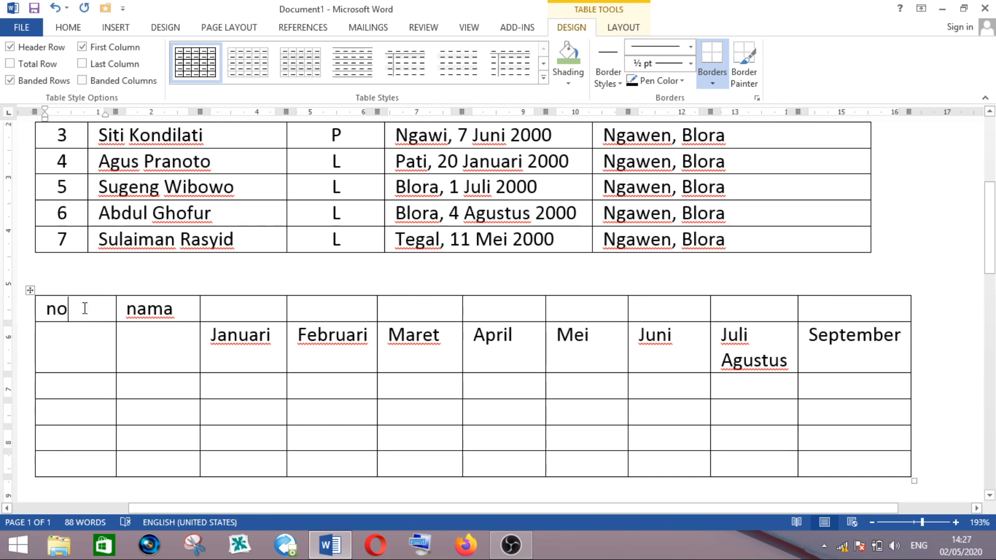
Change the heading to No., narrow the first column, and capitalise Nama.
type(".")
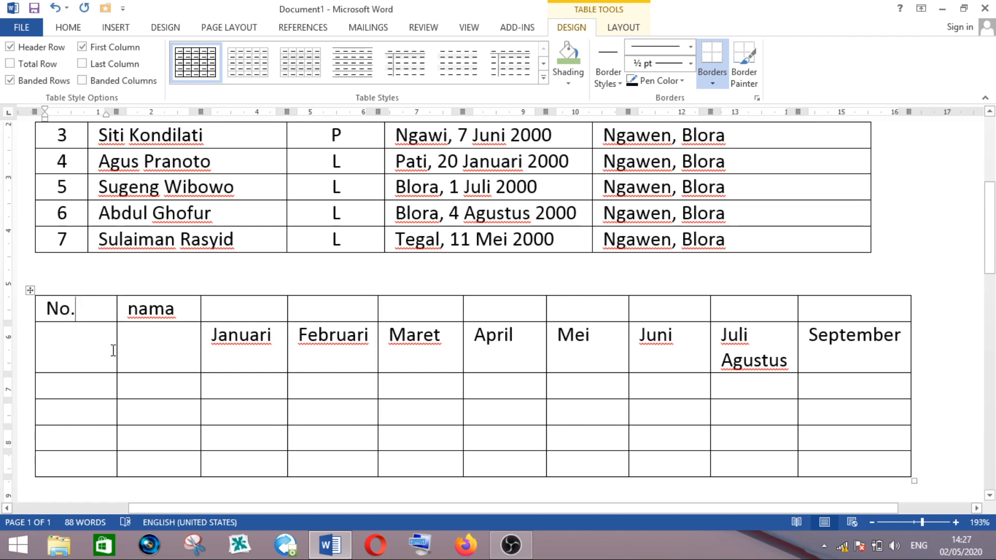
left_click_drag(115, 349, 87, 355)
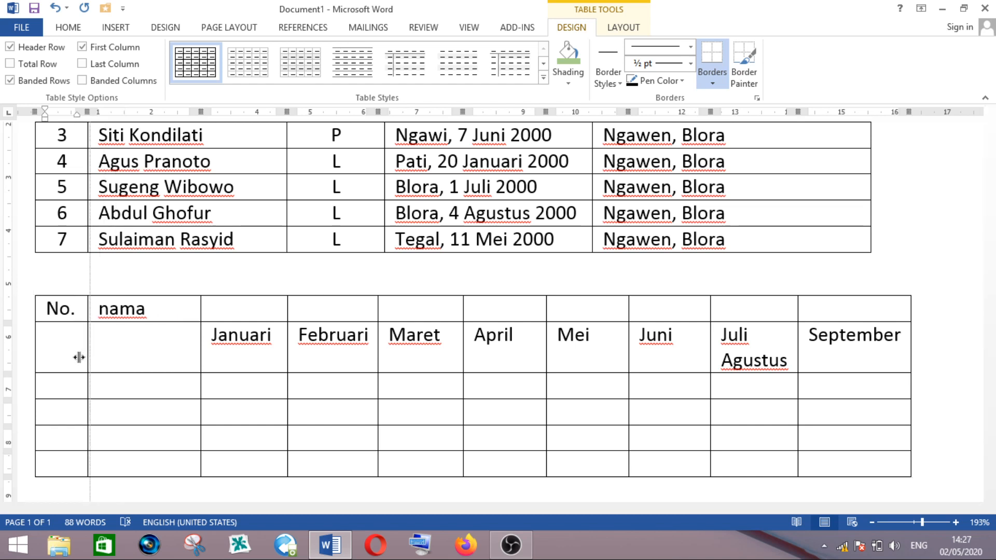
left_click_drag(73, 358, 74, 358)
left_click(148, 310)
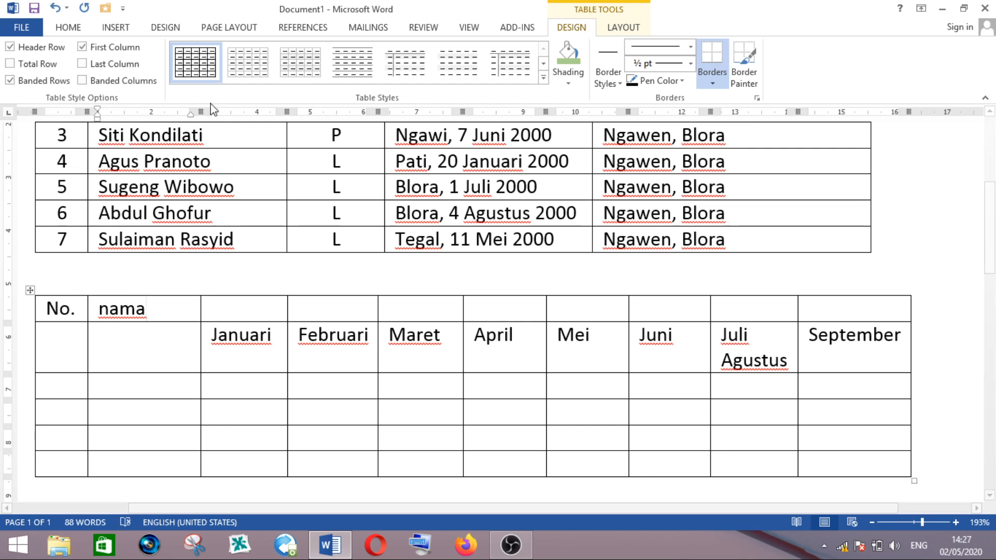
left_click_drag(199, 112, 207, 111)
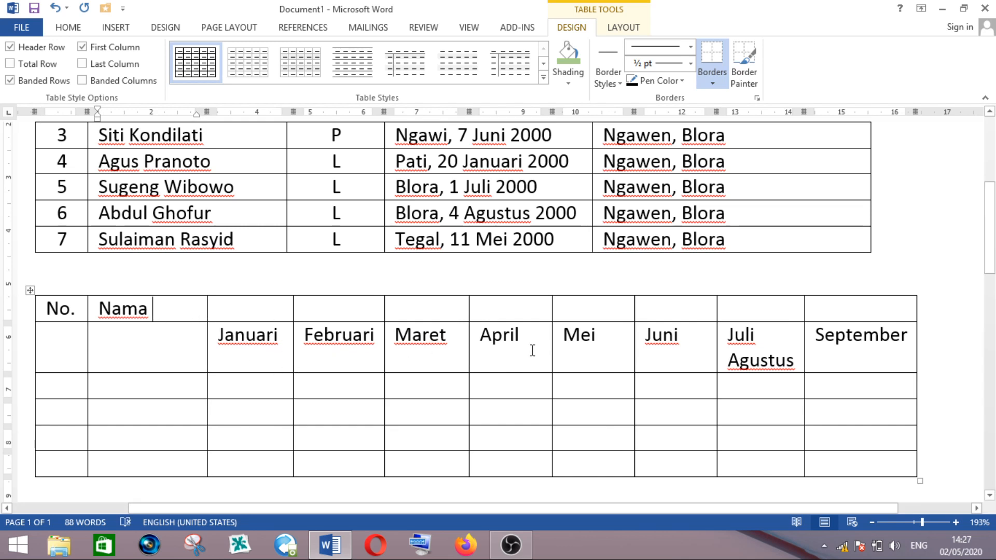
Delete Agustus from the Juli cell and replace September with Agustus.
double_click(772, 361)
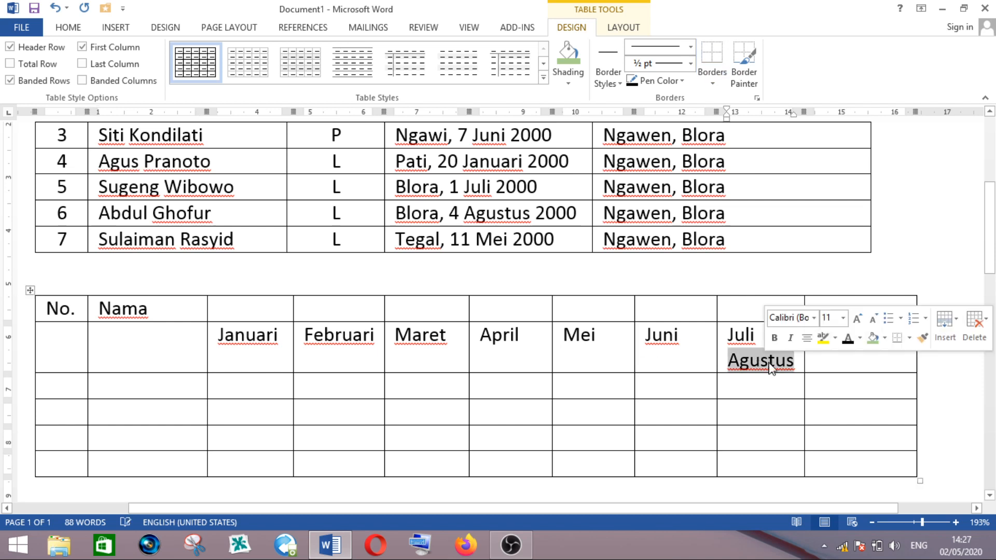
key("BackSpace")
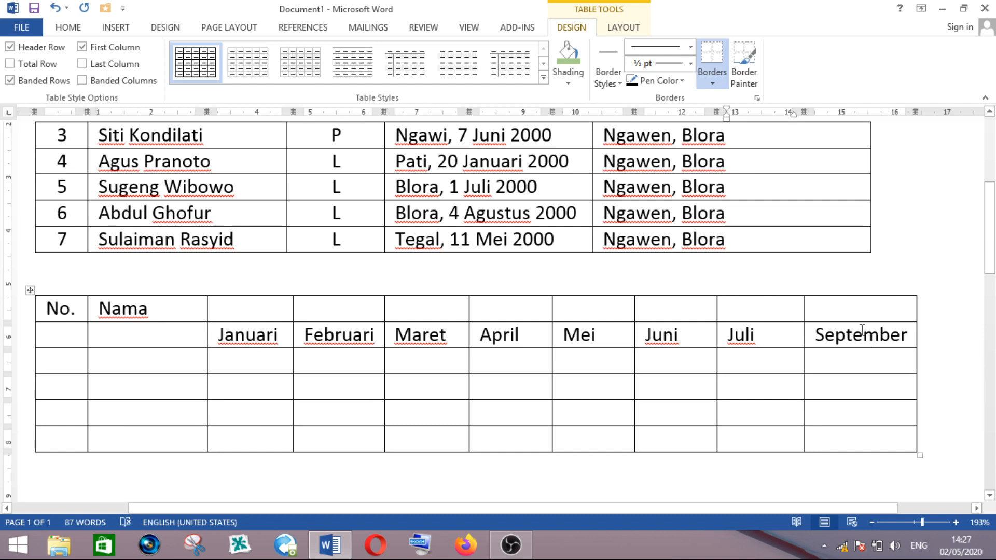
double_click(862, 337)
type("Agustus")
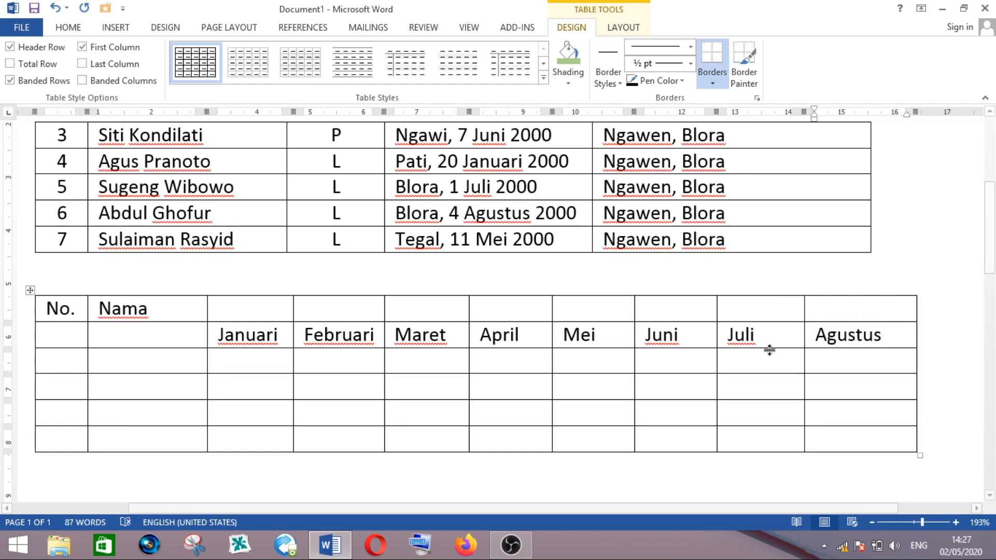
Click through the empty top-row cells above the month columns.
left_click(826, 312)
left_click(260, 312)
left_click(331, 310)
left_click(412, 304)
left_click(519, 306)
left_click(569, 306)
left_click(657, 313)
left_click(743, 313)
left_click(837, 315)
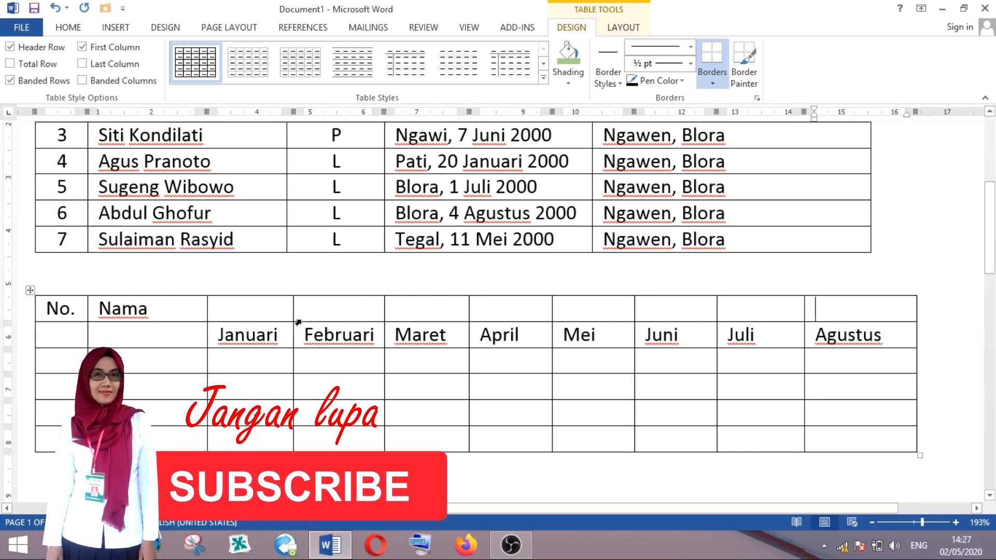
left_click(258, 308)
left_click(329, 307)
left_click(390, 313)
left_click(509, 314)
left_click(573, 312)
left_click(667, 310)
left_click(748, 311)
left_click(828, 308)
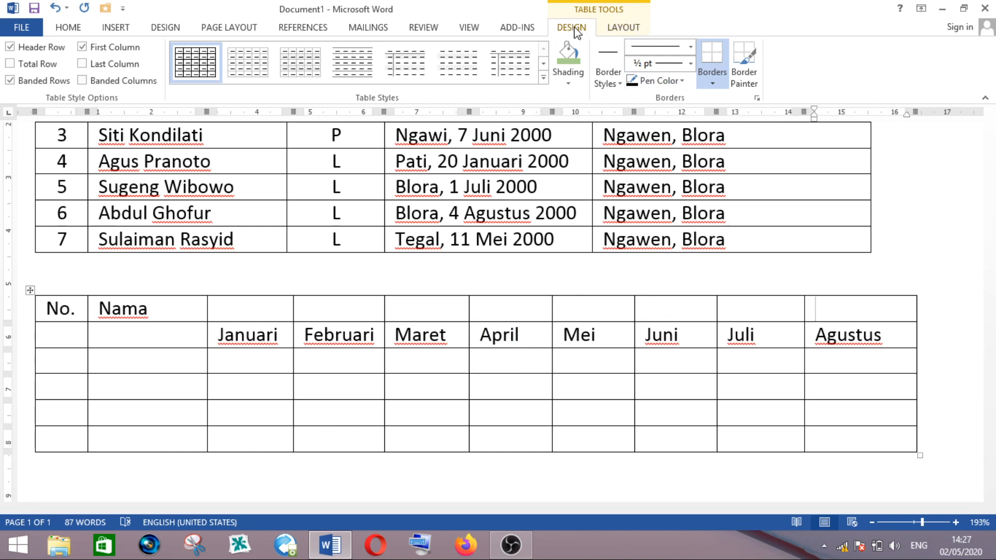
With the Layout Eraser, remove the top-row partitions above Januari through Juli.
left_click(624, 30)
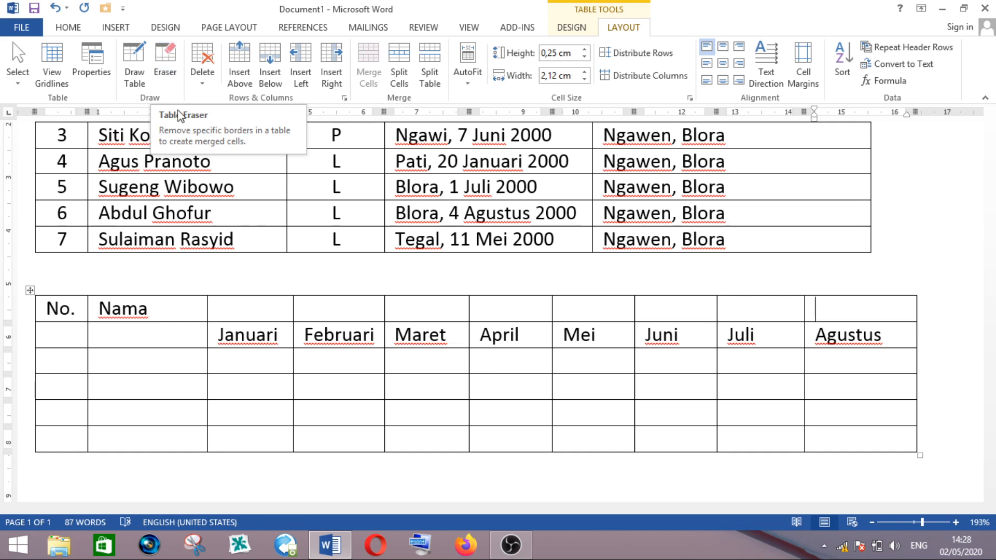
left_click(166, 73)
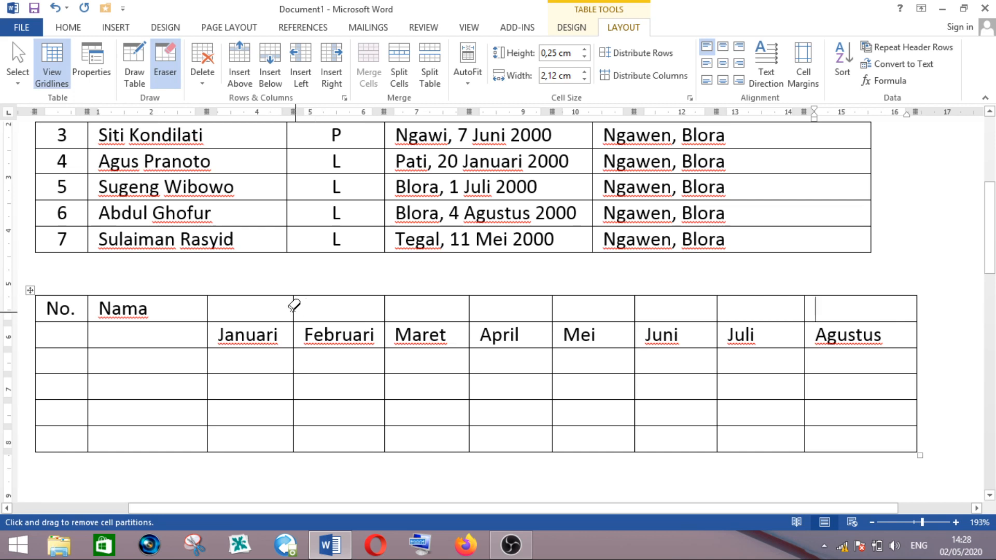
left_click(294, 314)
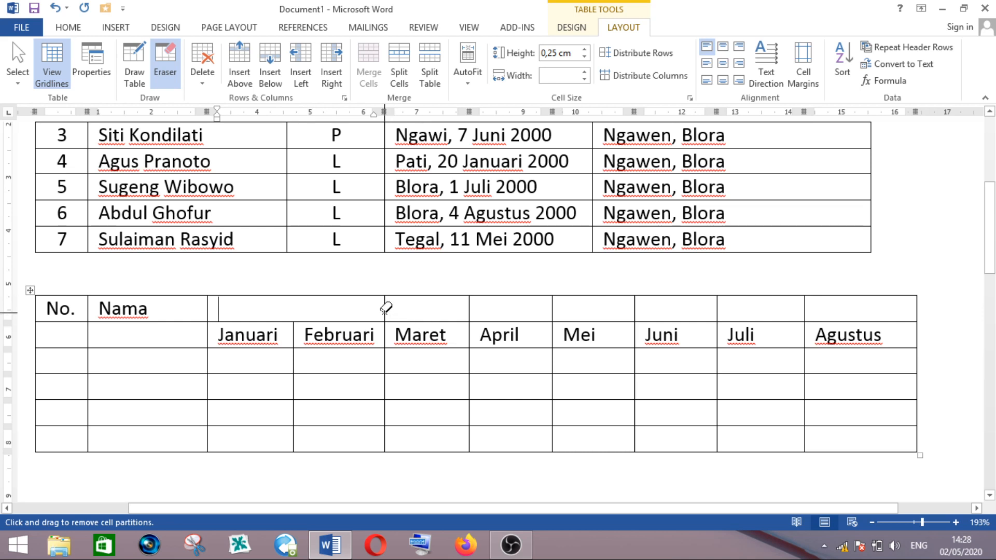
left_click(384, 309)
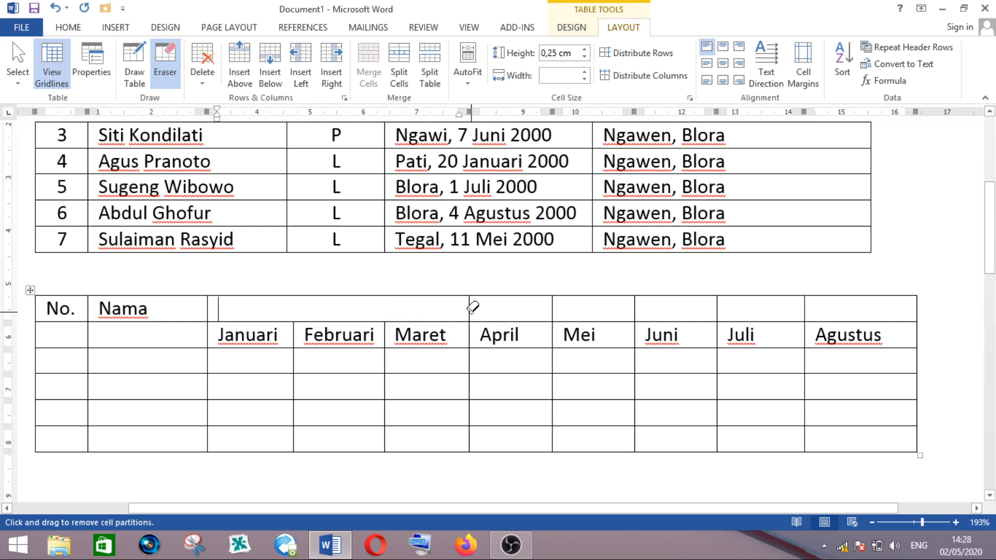
left_click(470, 310)
left_click(552, 310)
left_click(636, 309)
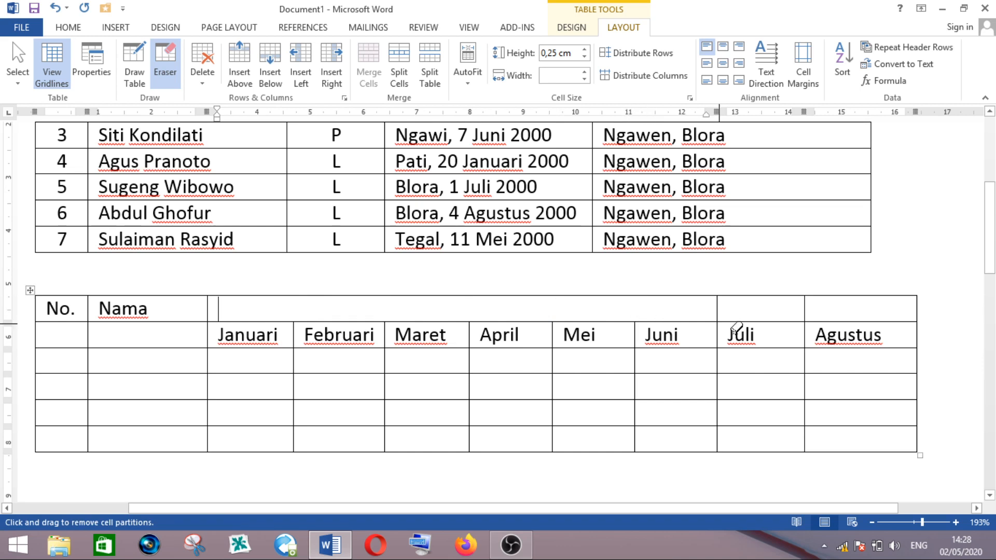
left_click(725, 311)
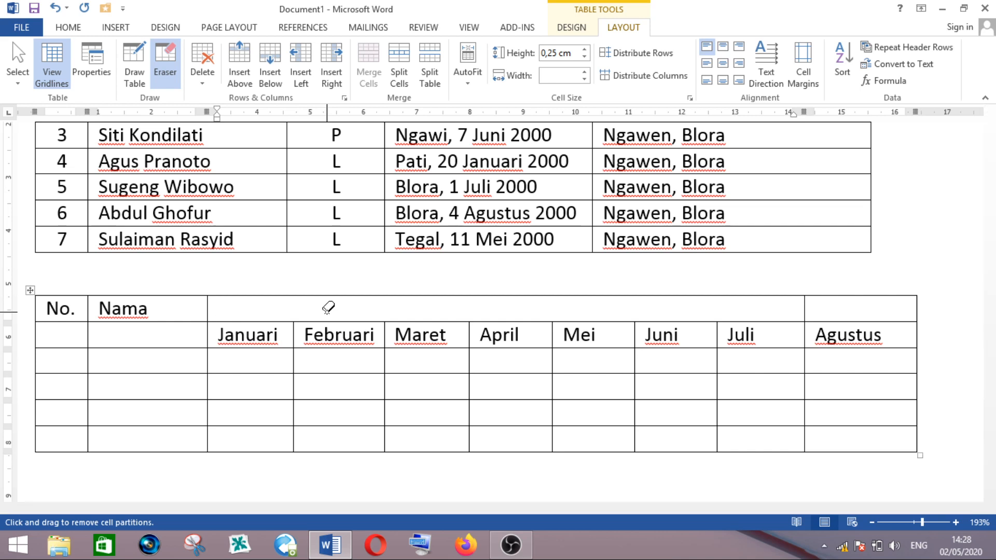
Type bulan in the merged cell and erase borders so No. and Nama span two rows.
type("b")
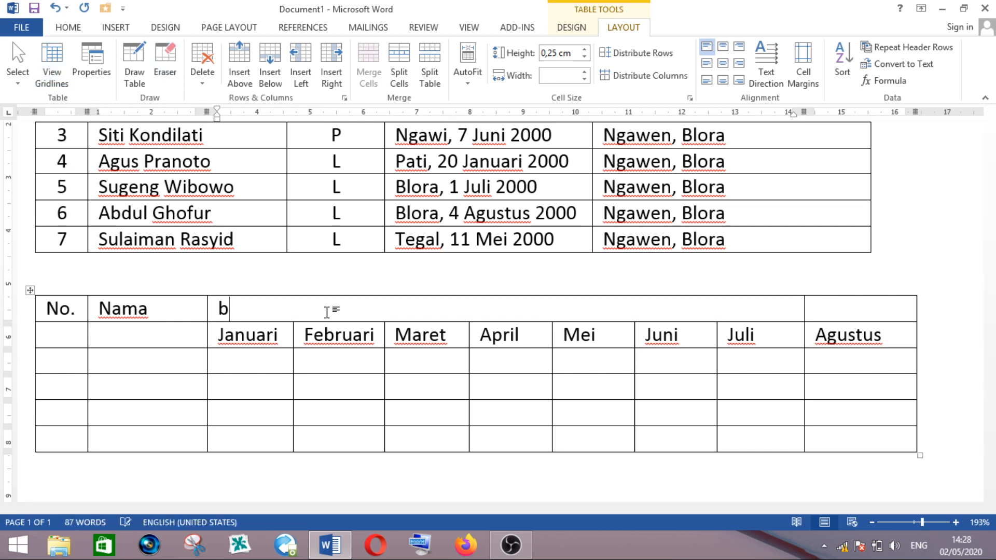
type("ulan")
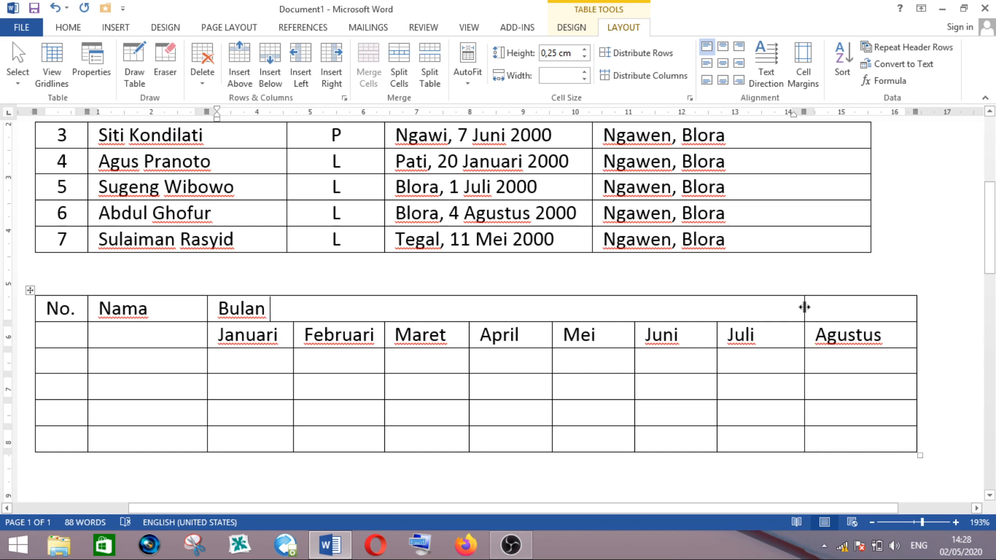
left_click(165, 63)
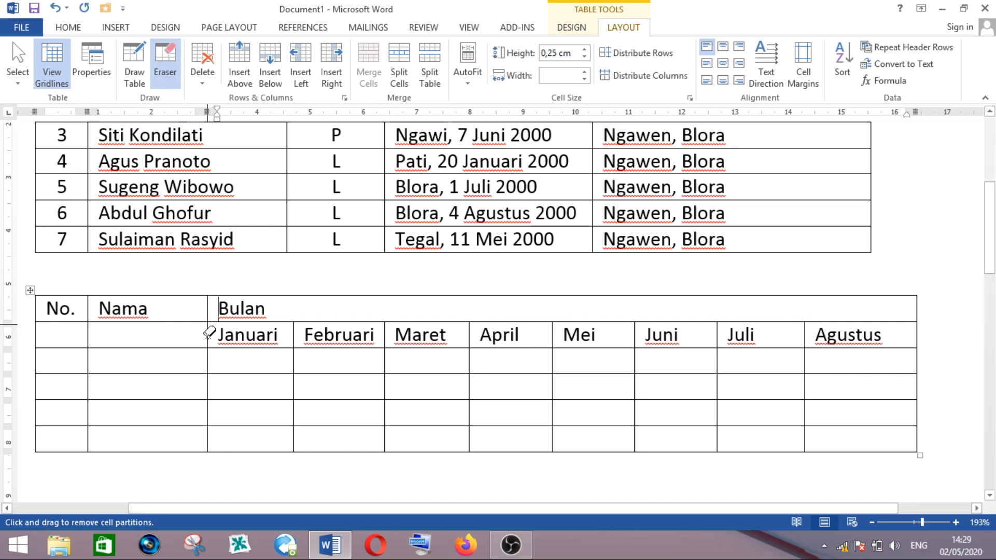
left_click(178, 322)
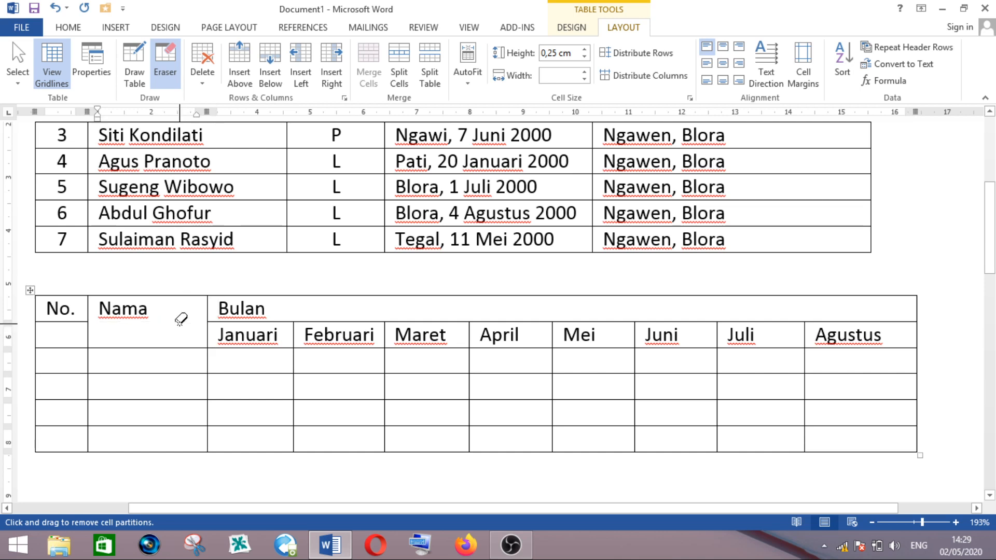
left_click(57, 321)
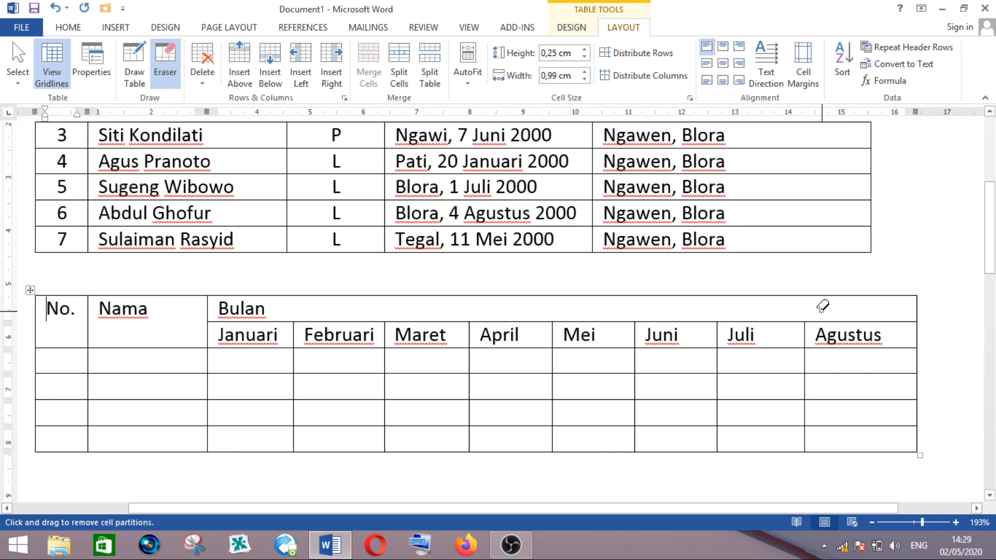
key("Escape")
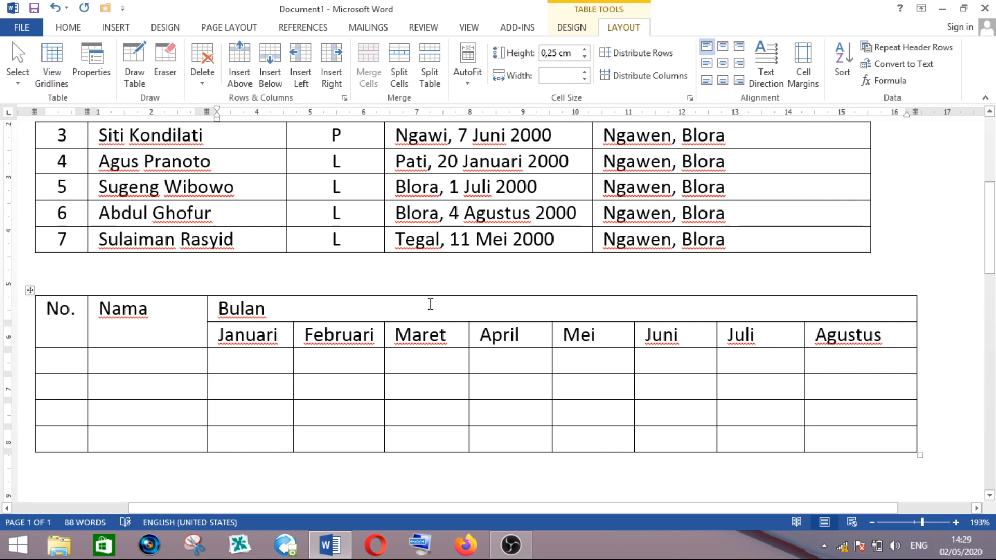
Centre the header cells from No. through the month names, then reselect them.
left_click(68, 27)
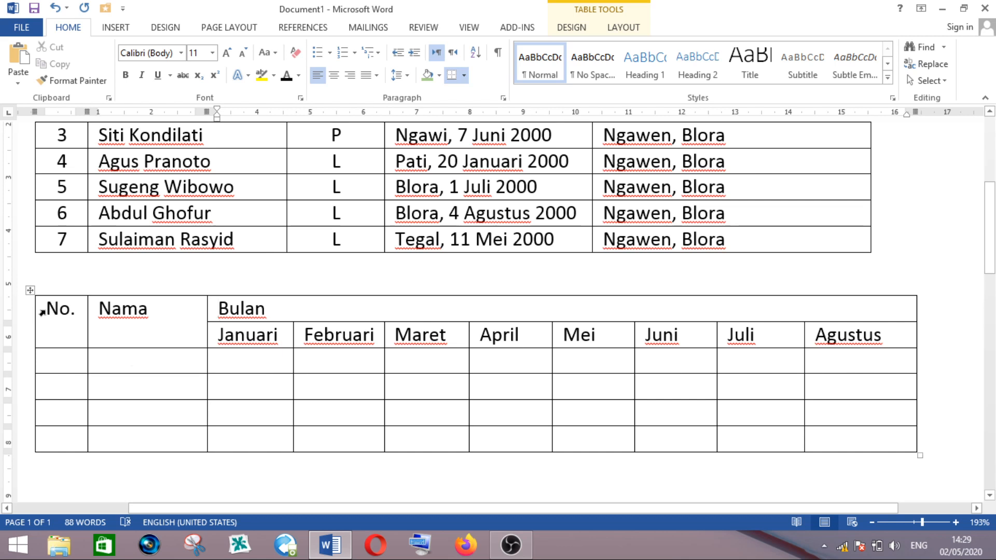
left_click_drag(42, 315, 864, 336)
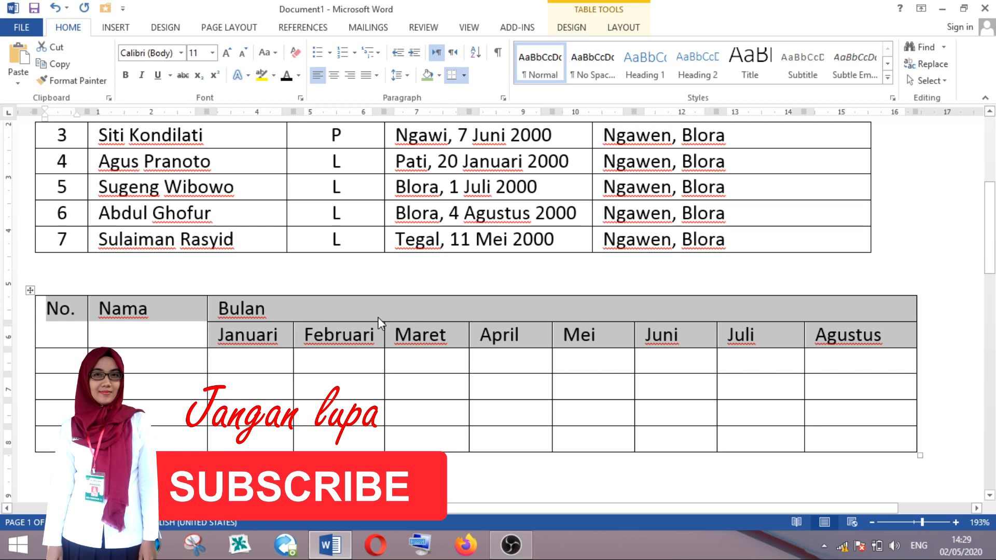
left_click(335, 79)
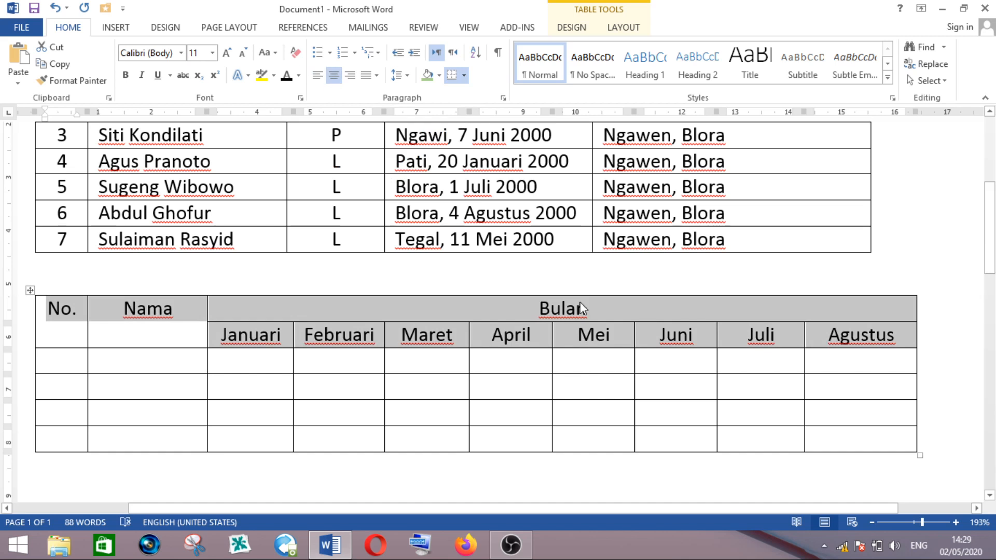
left_click(513, 337)
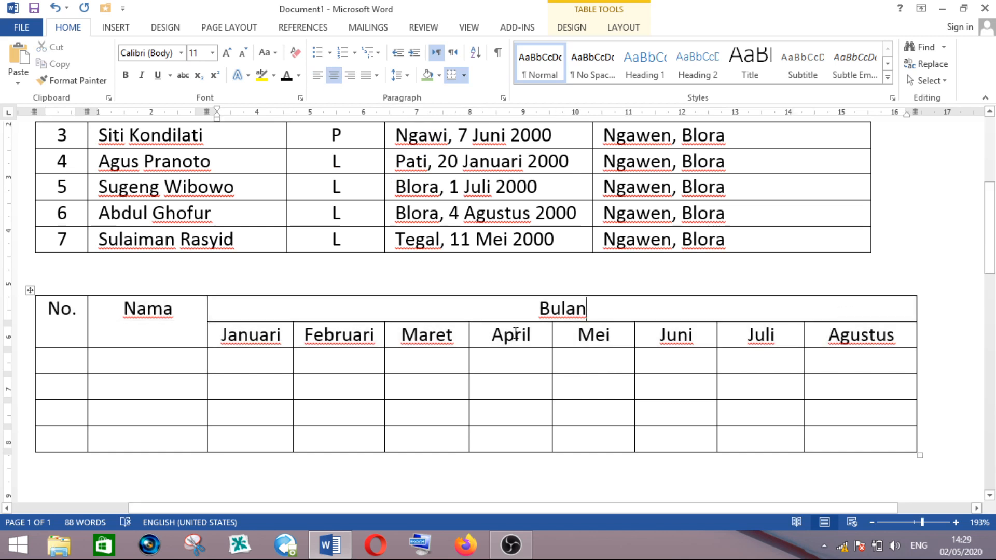
left_click(141, 325)
left_click_drag(49, 312, 840, 335)
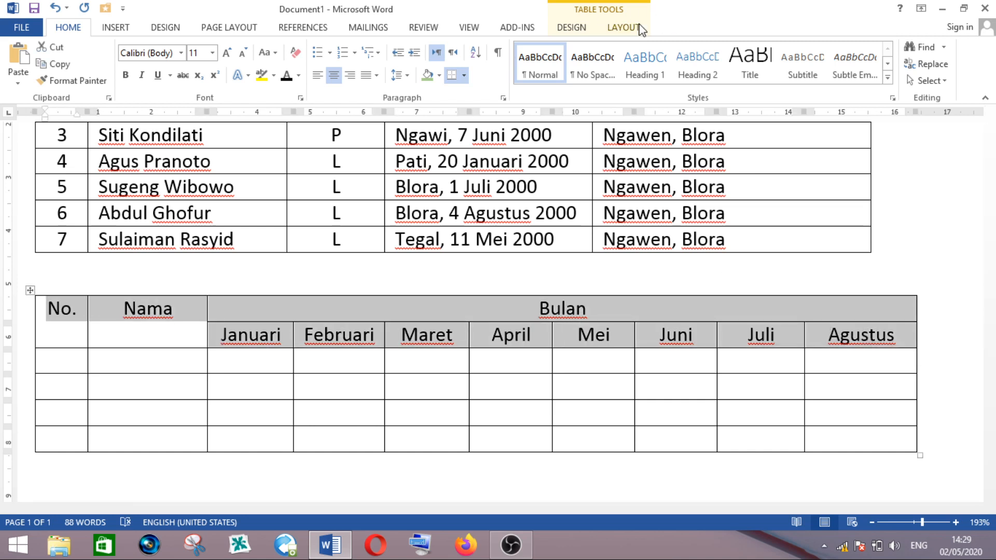
left_click(623, 29)
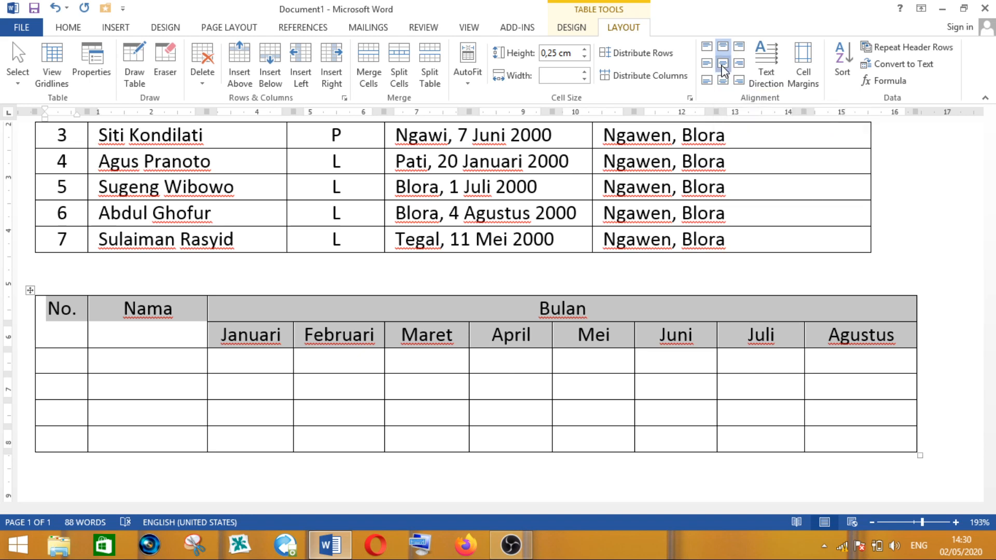
Vertically centre No. and Nama in their tall header cells with Align Center.
left_click(723, 64)
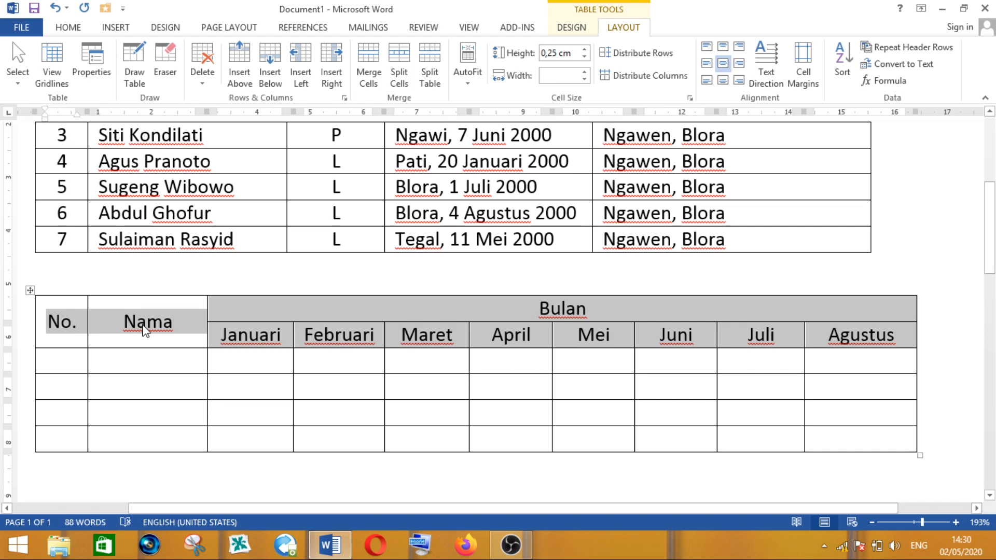
left_click(145, 324)
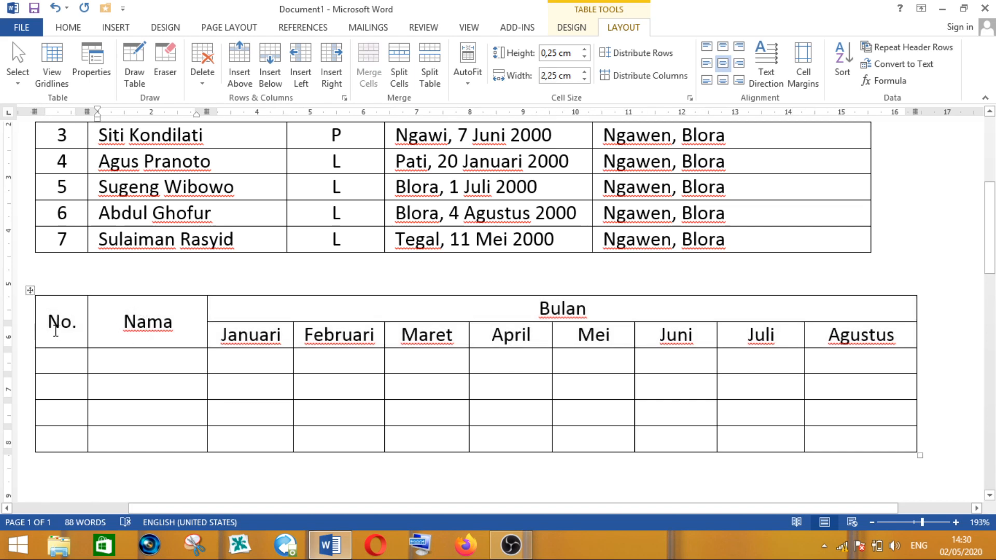
left_click(851, 335)
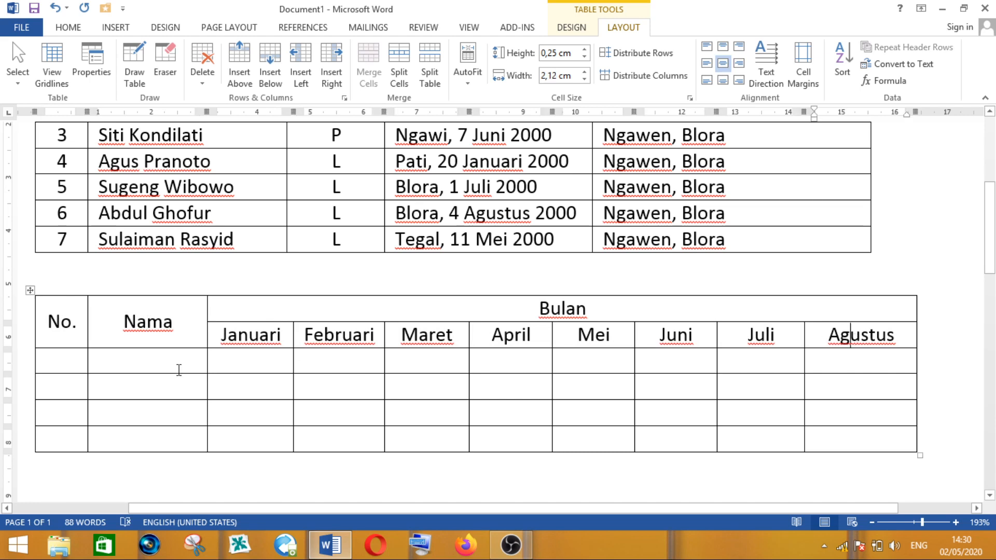
Click through the first data row cells, Januari to Agustus, to check column widths.
left_click(142, 360)
left_click(38, 360)
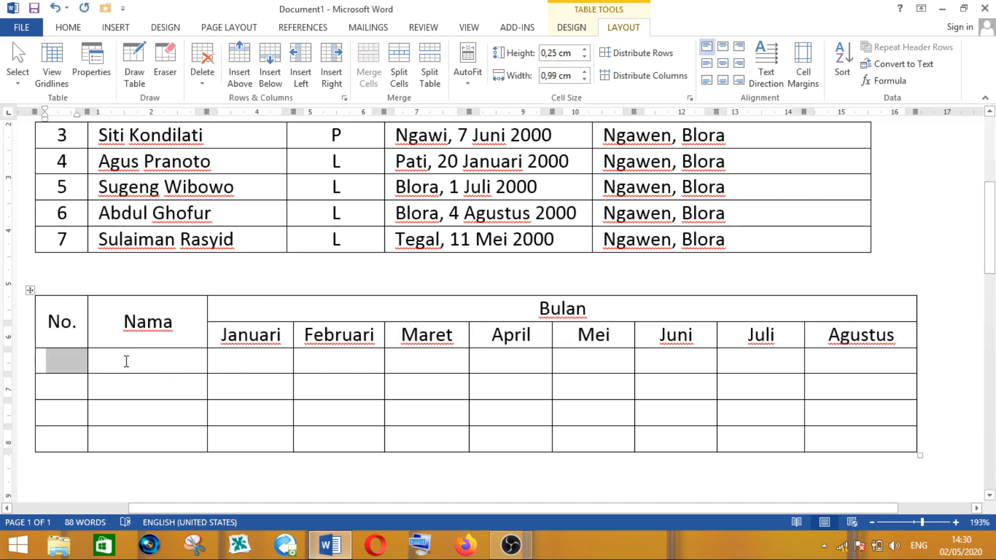
left_click(128, 361)
left_click(244, 364)
left_click(345, 359)
left_click(404, 358)
left_click(503, 360)
left_click(586, 360)
left_click(682, 363)
left_click(753, 358)
left_click(859, 359)
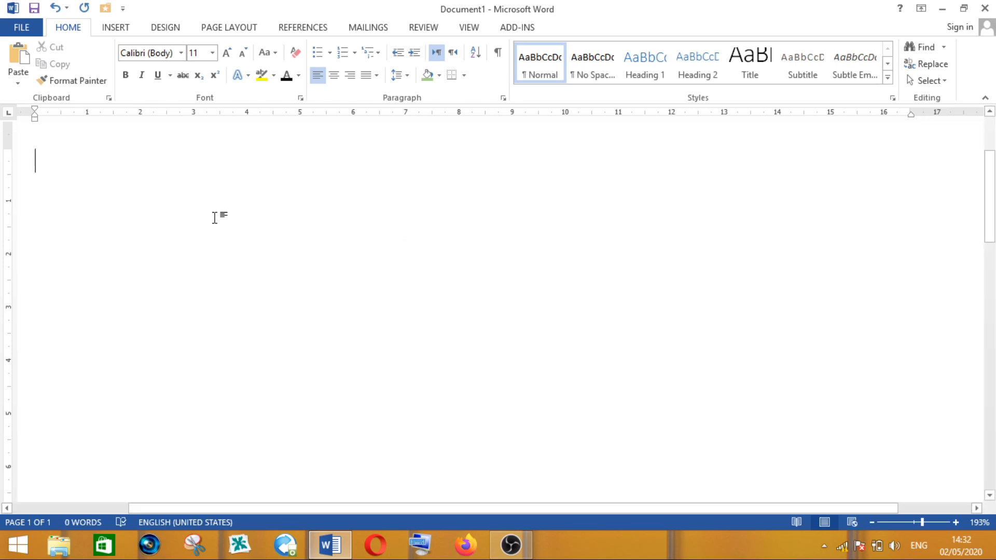
Insert the picture 'logo kabupaten blora' from the LOGO MI ISLAMIYAH folder.
left_click(116, 30)
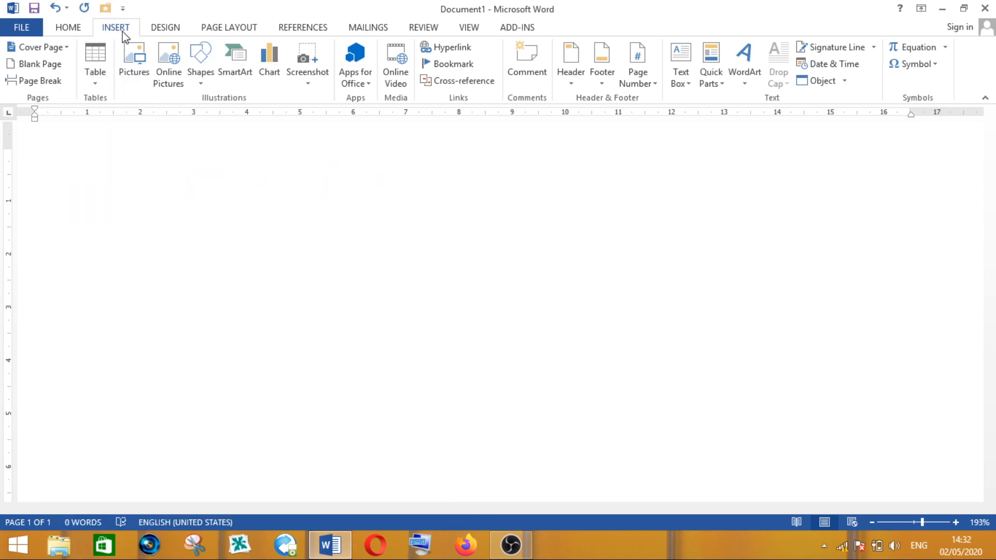
left_click(135, 73)
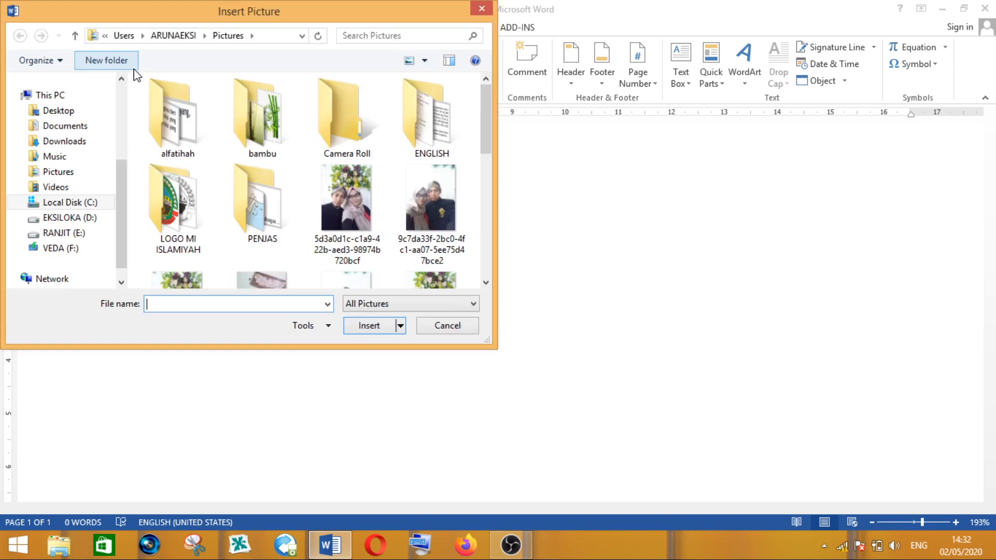
mouse_move(486, 105)
left_mouse_down()
mouse_move(487, 224)
mouse_move(487, 86)
left_mouse_up()
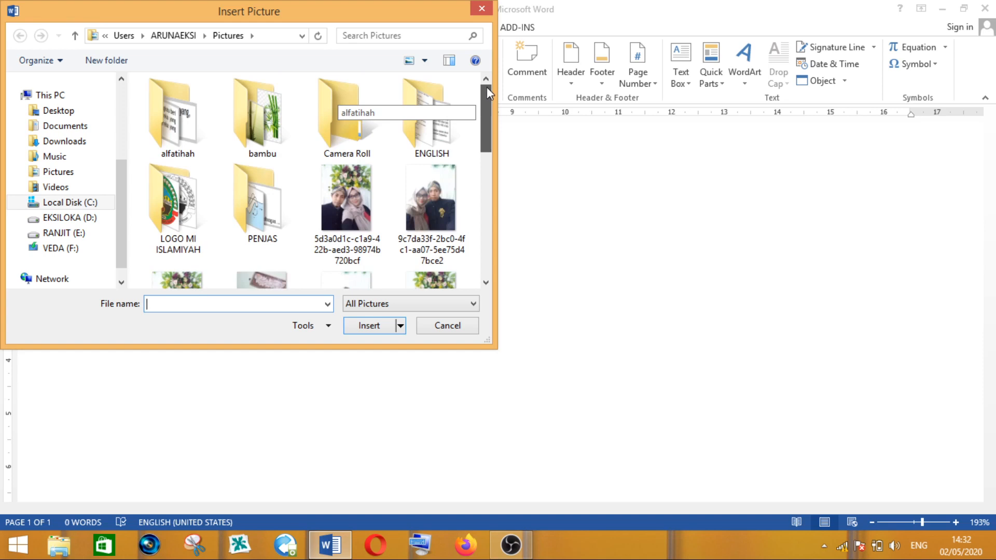
left_click_drag(486, 86, 490, 120)
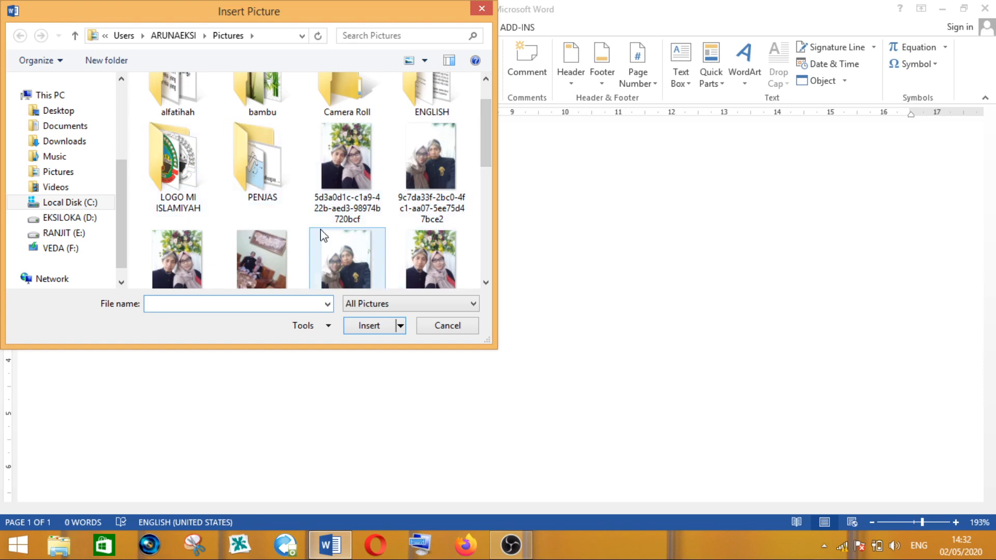
double_click(167, 175)
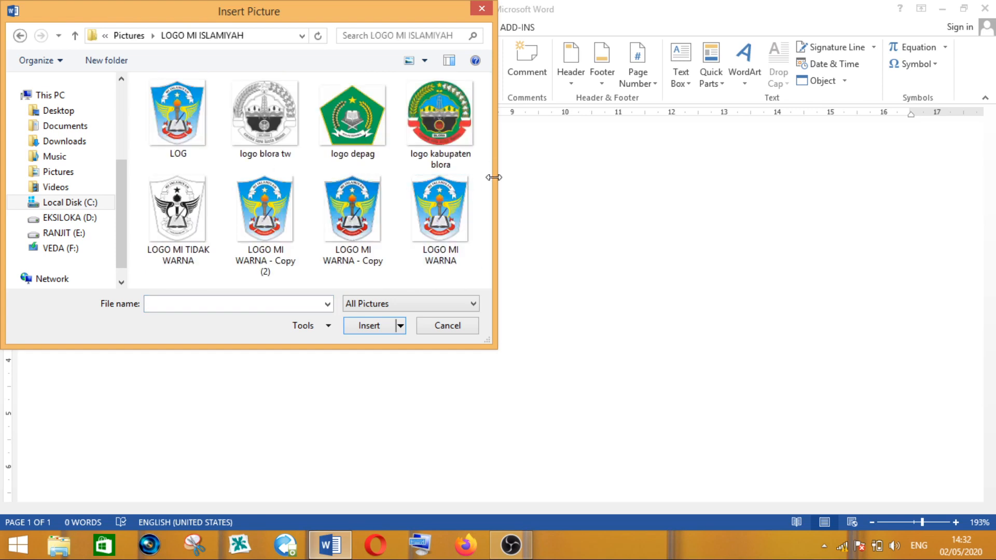
left_click(437, 121)
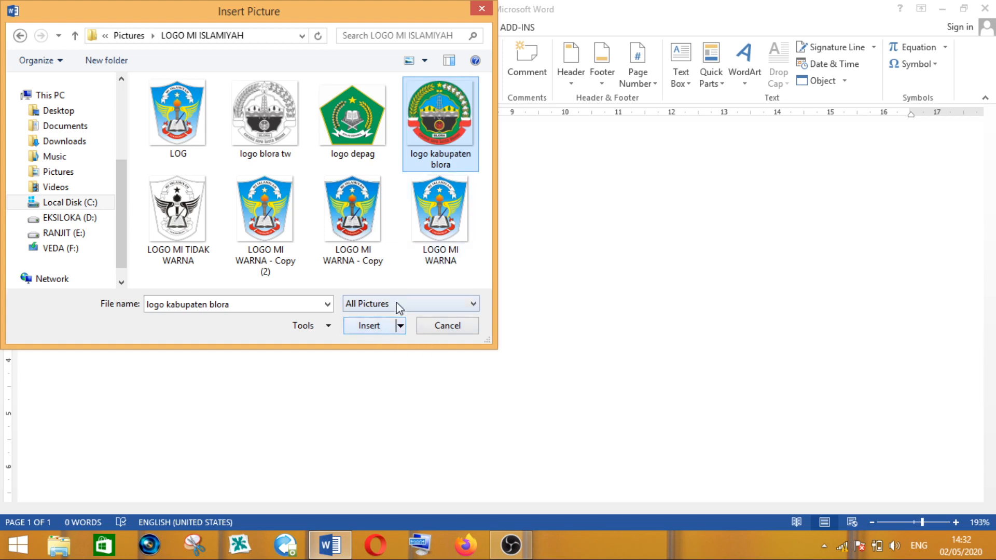
left_click(377, 330)
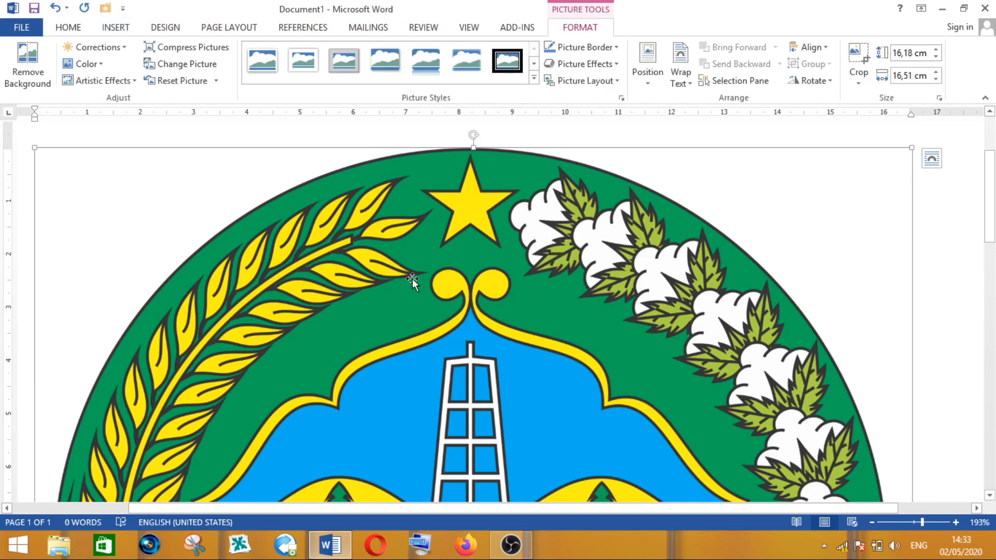
scroll(412, 278, "down", 10)
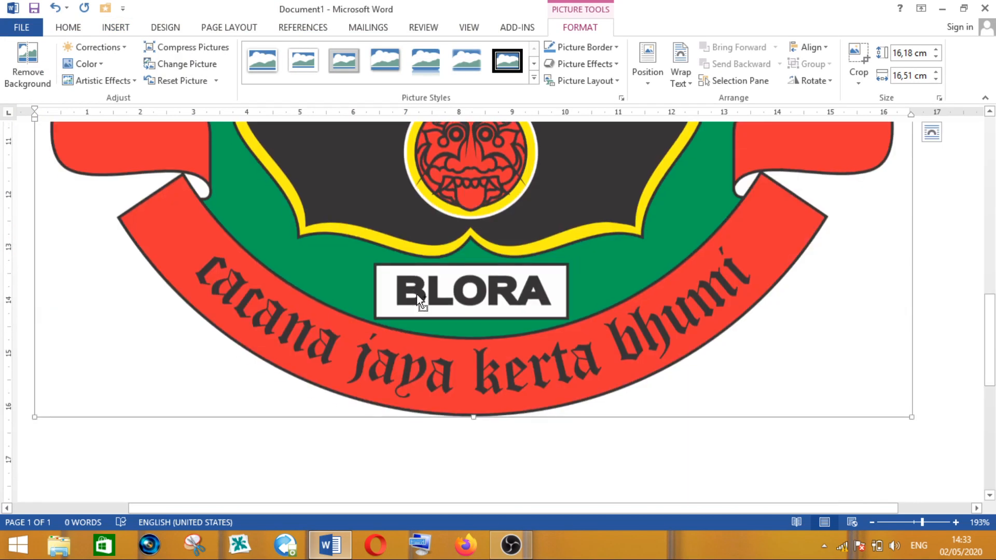
scroll(416, 294, "down", 2)
scroll(419, 298, "down", 3)
scroll(423, 305, "down", 4)
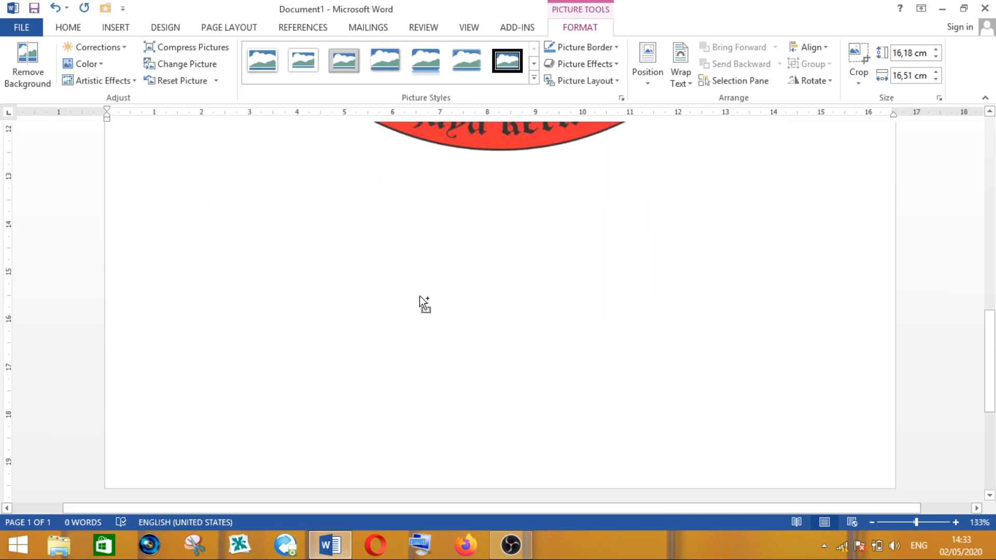
scroll(506, 269, "down", 3)
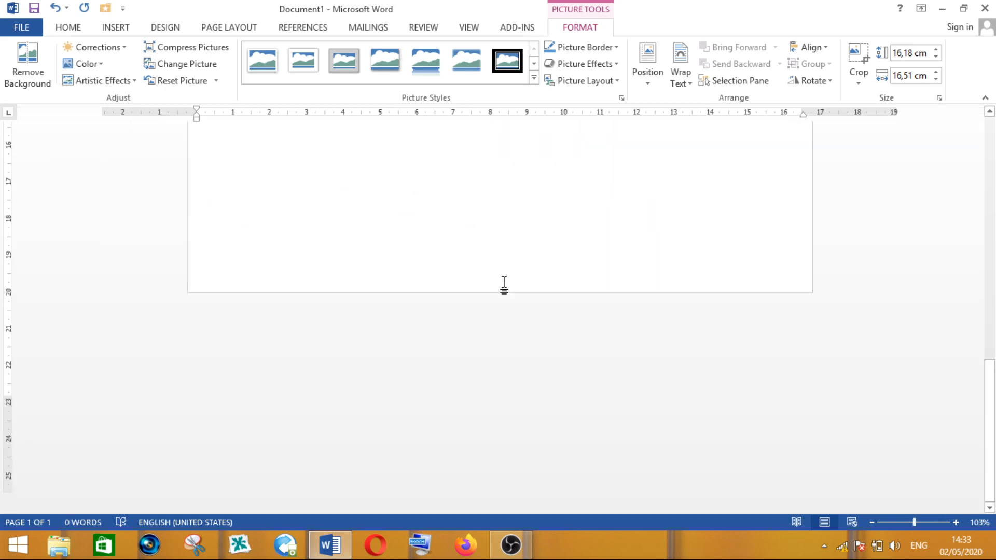
scroll(504, 285, "up", 10)
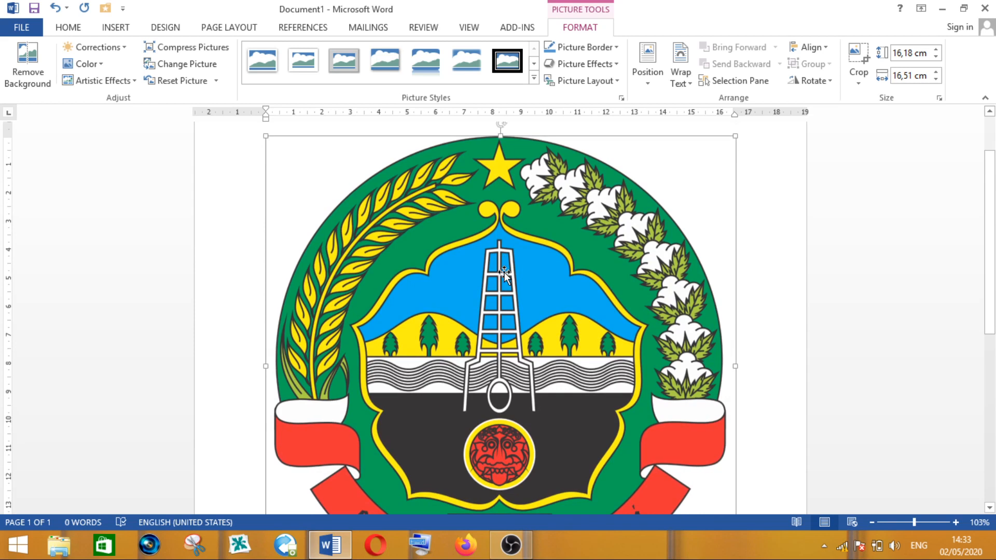
scroll(504, 271, "down", 3)
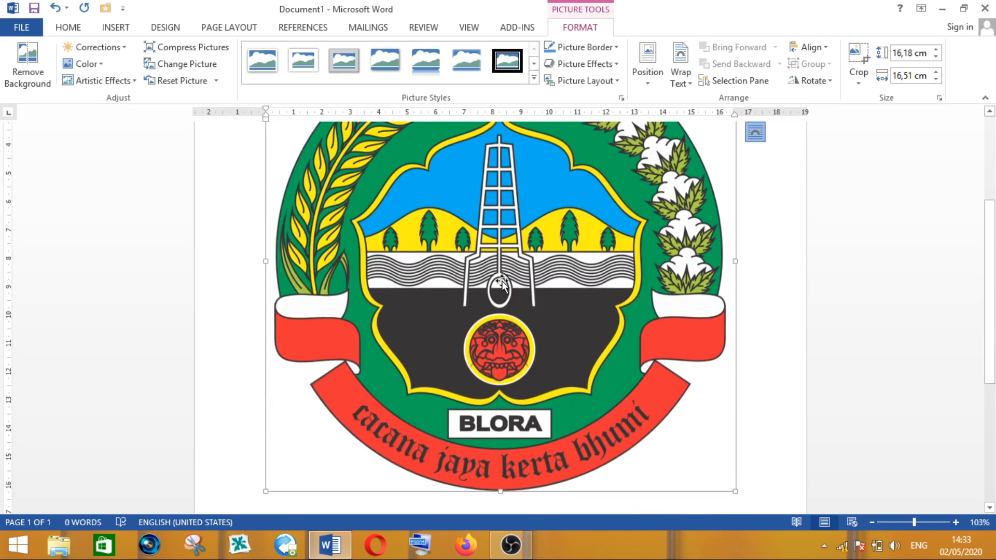
scroll(502, 281, "down", 2)
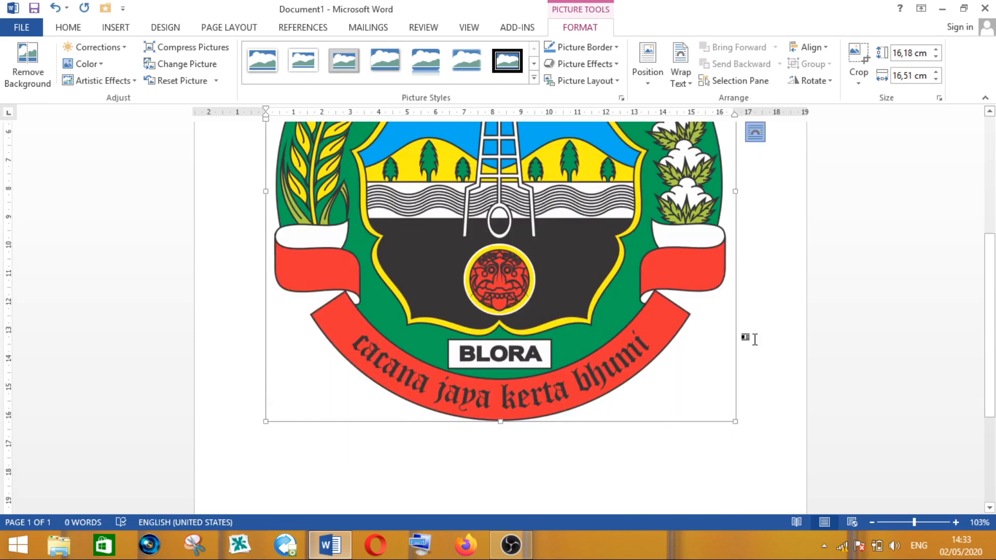
scroll(517, 281, "up", 4)
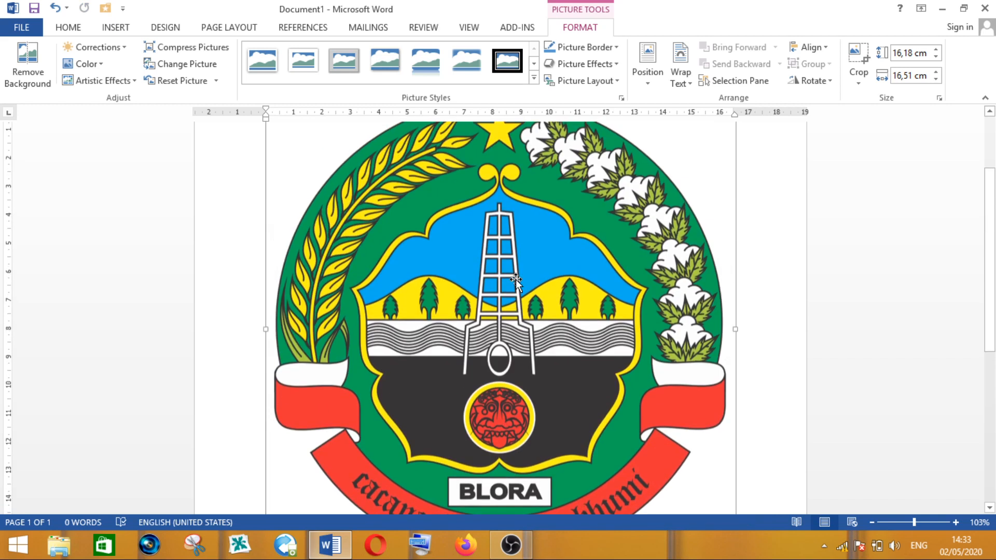
scroll(516, 280, "up", 3)
scroll(515, 284, "down", 6)
scroll(515, 285, "up", 3)
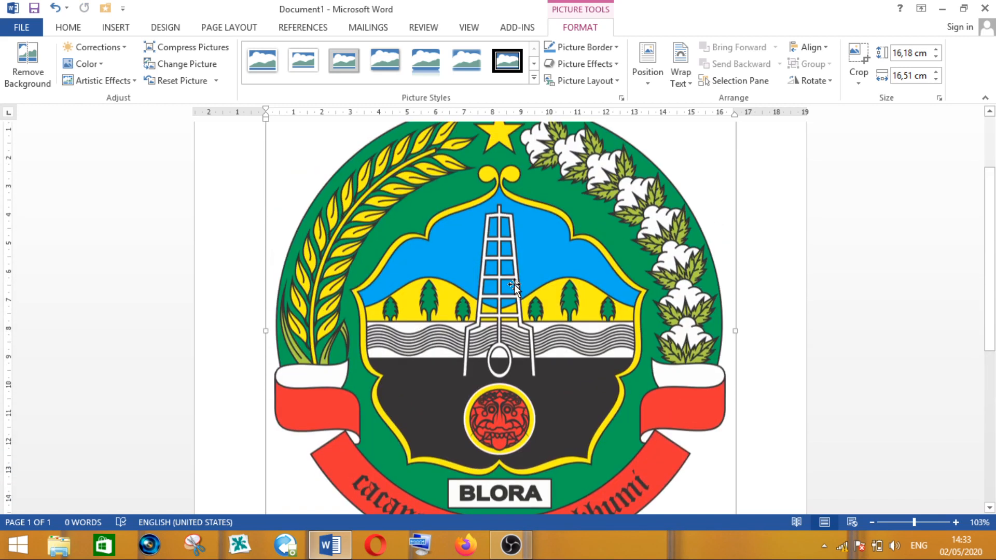
scroll(515, 284, "up", 3)
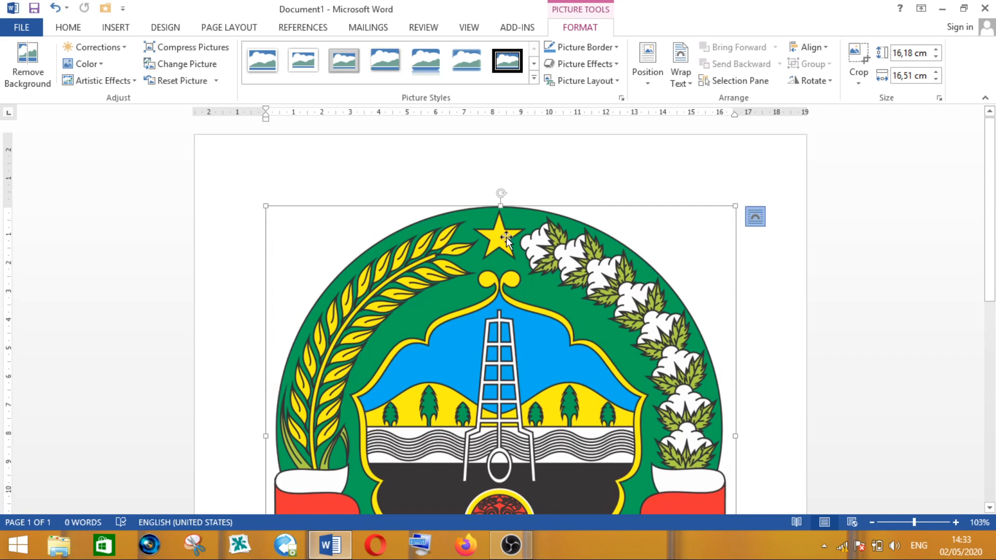
Set the BLORA logo's text wrapping to In Front of Text.
left_click(689, 86)
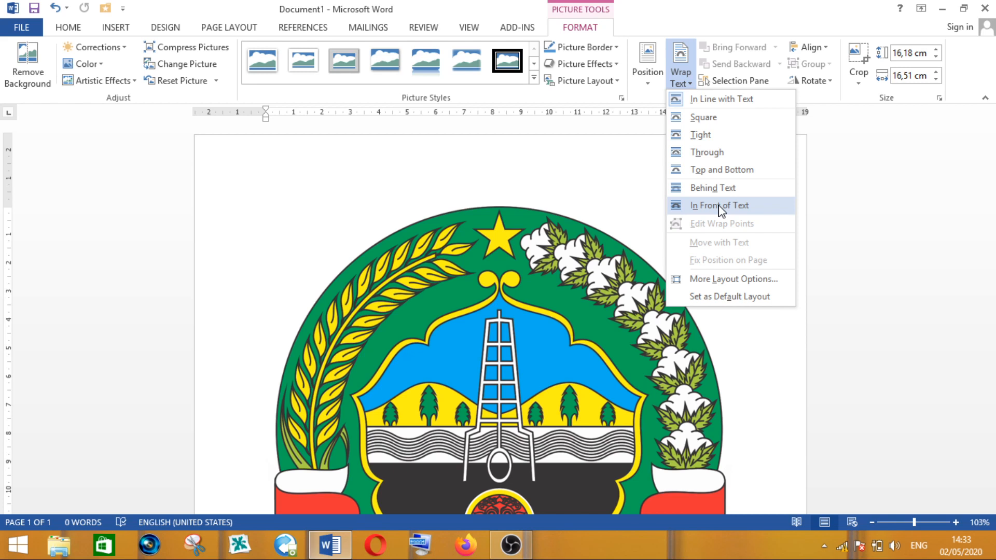
left_click(729, 207)
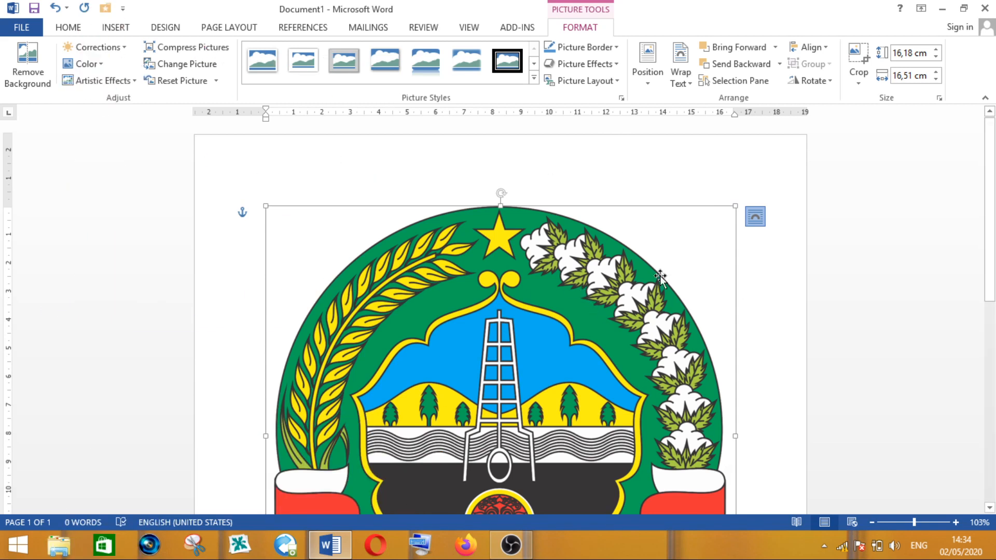
Shrink the BLORA logo to about 4,65 × 4,75 cm.
left_click_drag(735, 206, 412, 467)
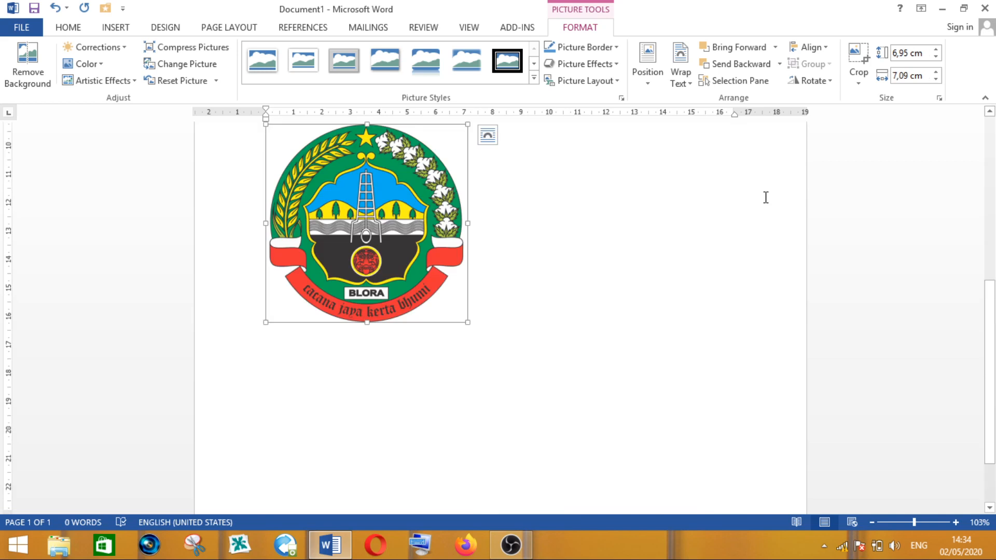
left_click_drag(988, 320, 989, 283)
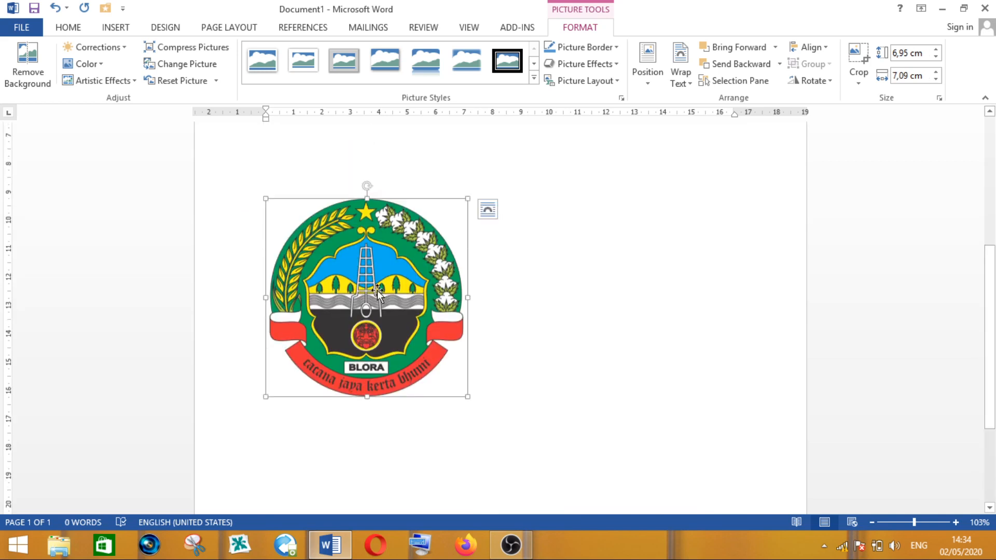
left_click_drag(378, 290, 566, 293)
left_click_drag(676, 374, 609, 308)
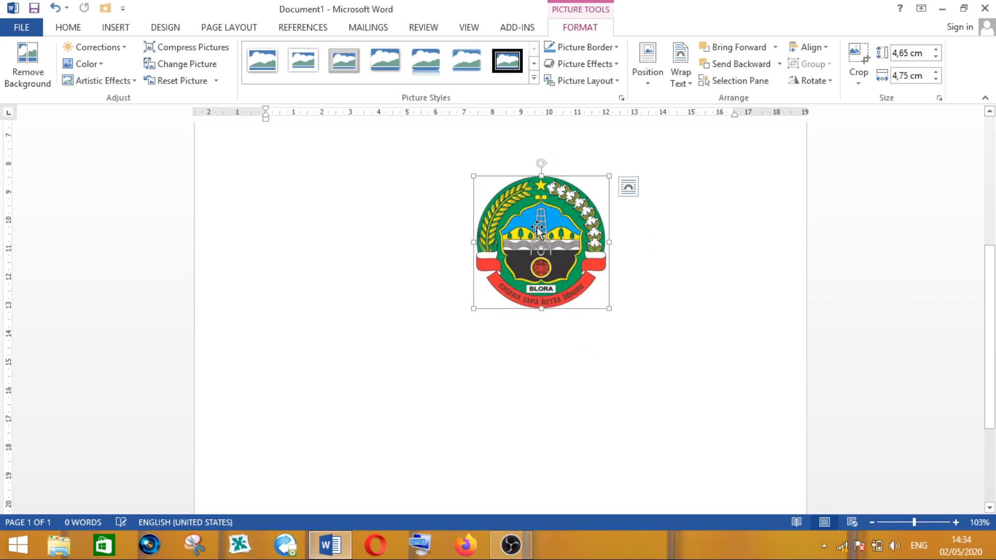
Move the resized logo up near the top of the page.
left_click_drag(539, 229, 515, 218)
left_click_drag(994, 319, 994, 251)
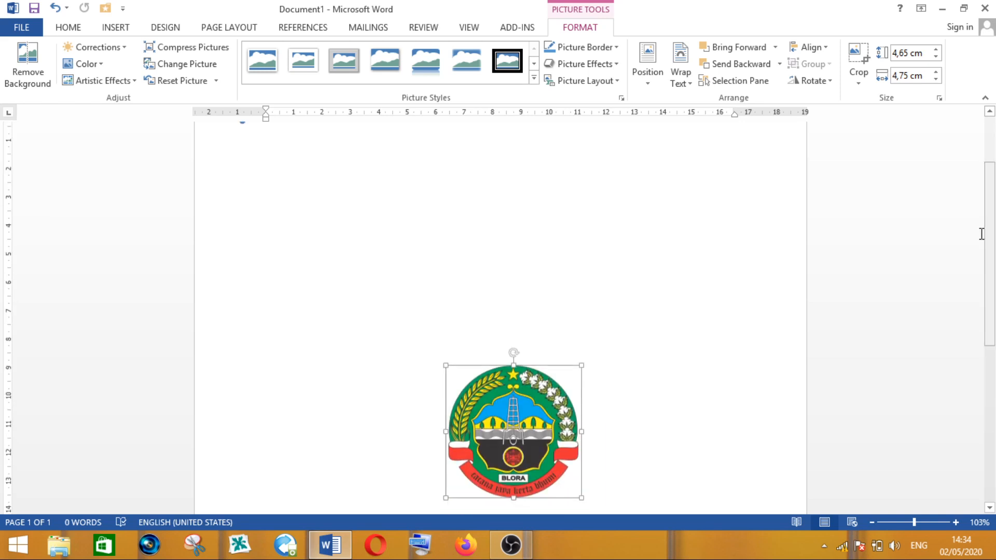
left_click_drag(501, 427, 487, 202)
scroll(591, 265, "up", 3)
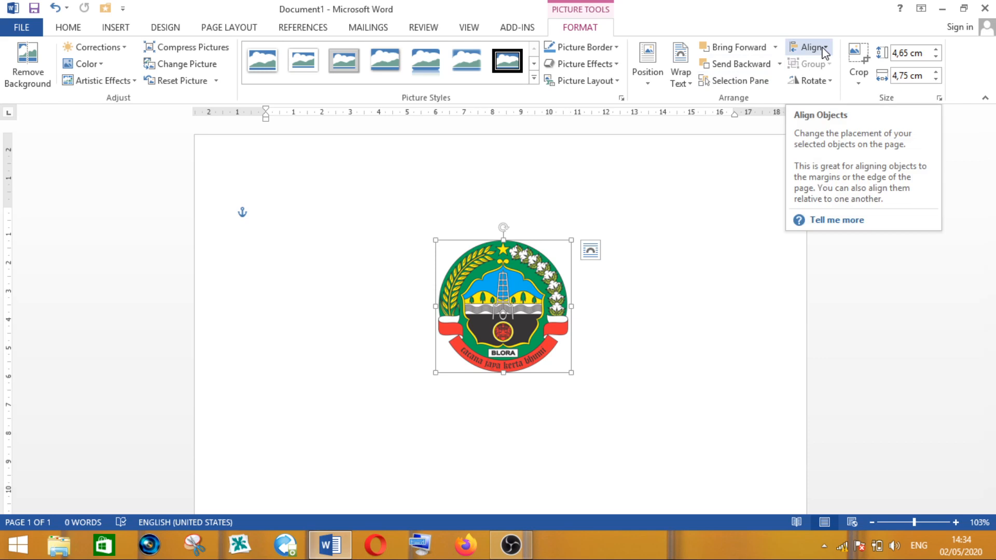
Reselect the logo and try Align Left, then Align Center.
left_click(589, 333)
left_click(505, 293)
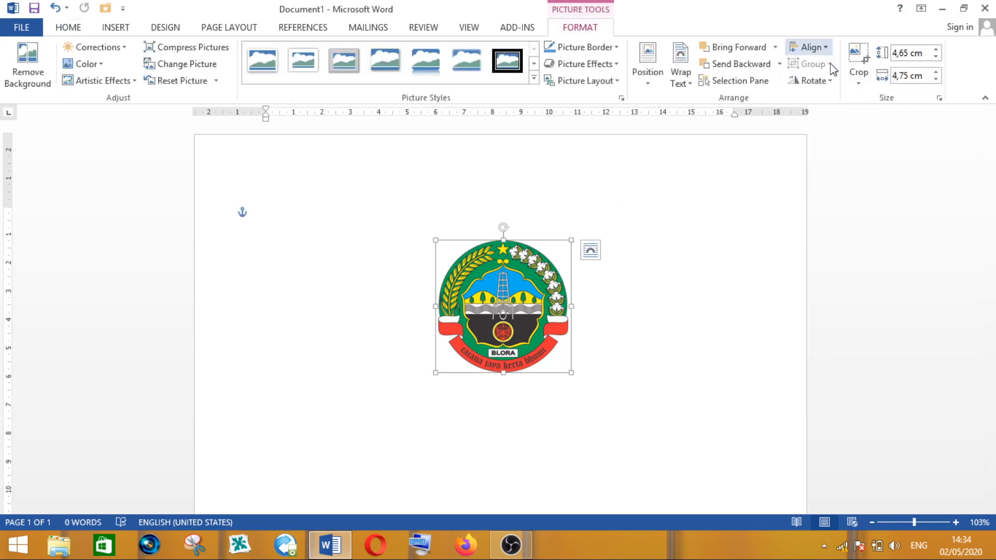
left_click(828, 47)
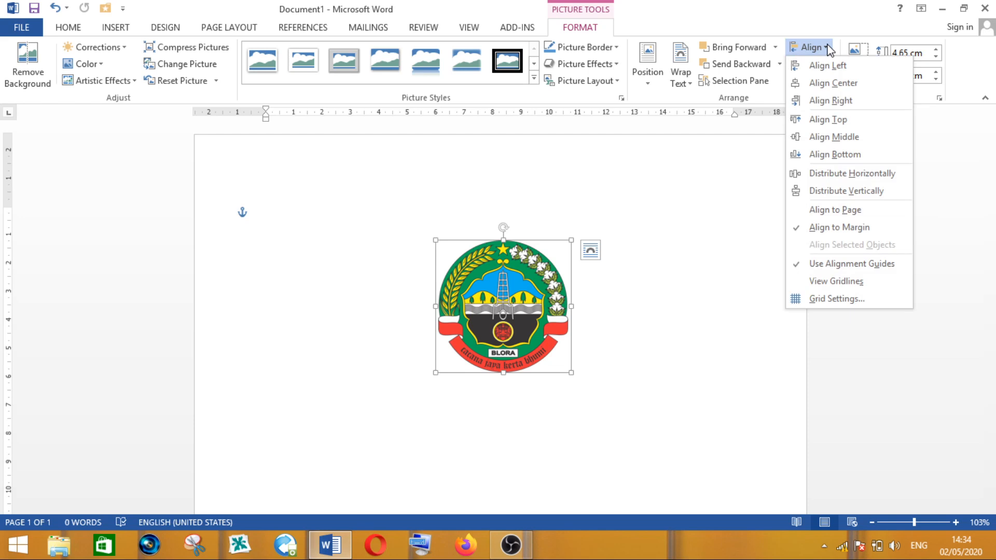
left_click(829, 65)
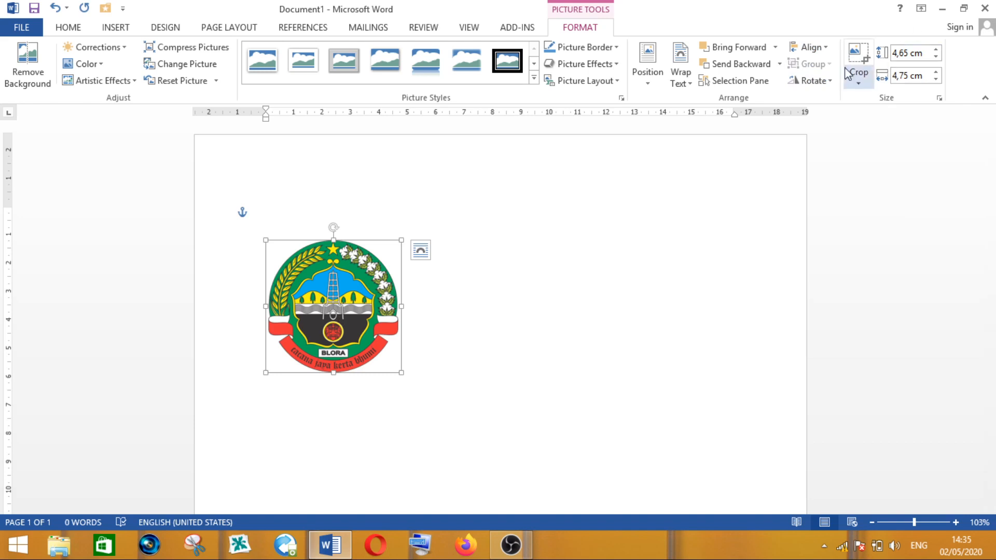
left_click(825, 47)
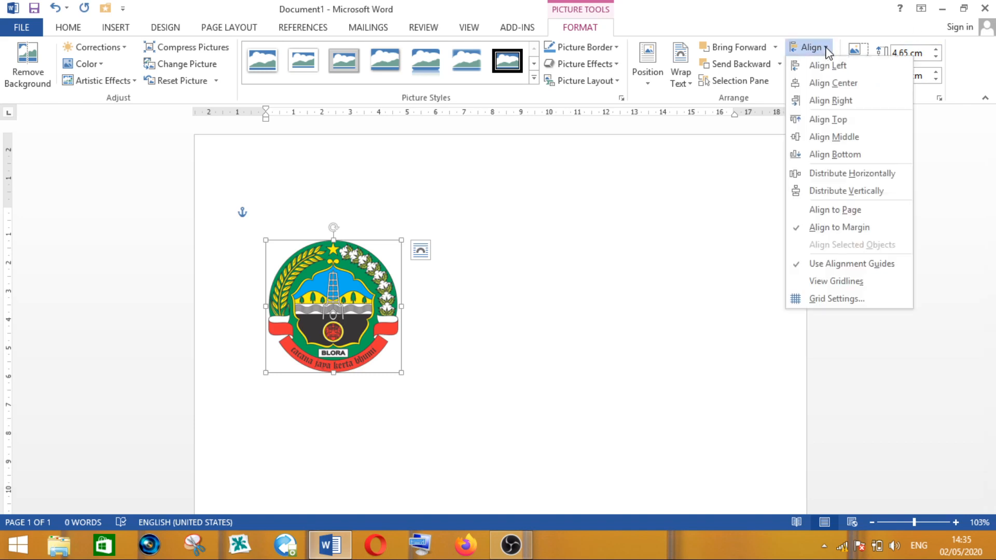
left_click(834, 84)
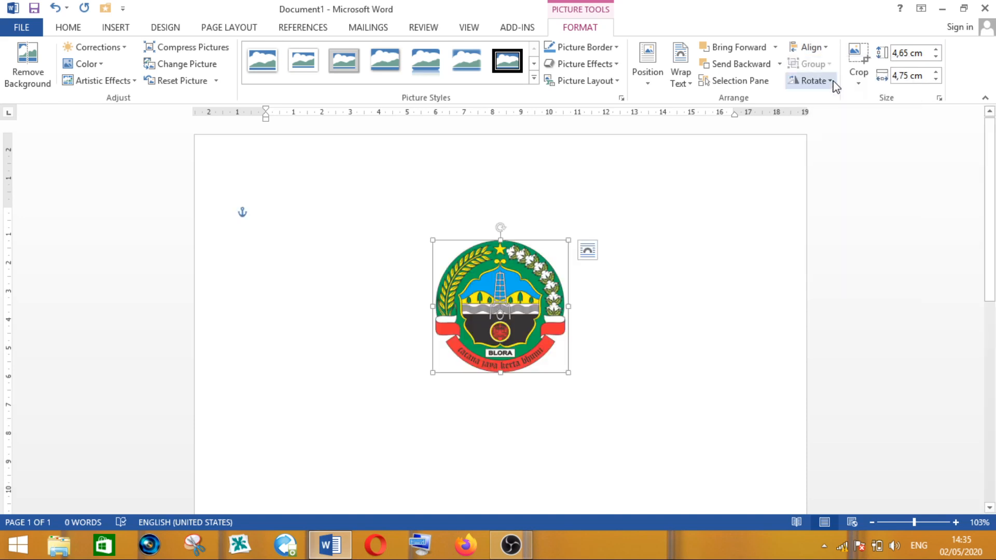
Try Align Right and then Align Middle on the logo.
left_click(829, 48)
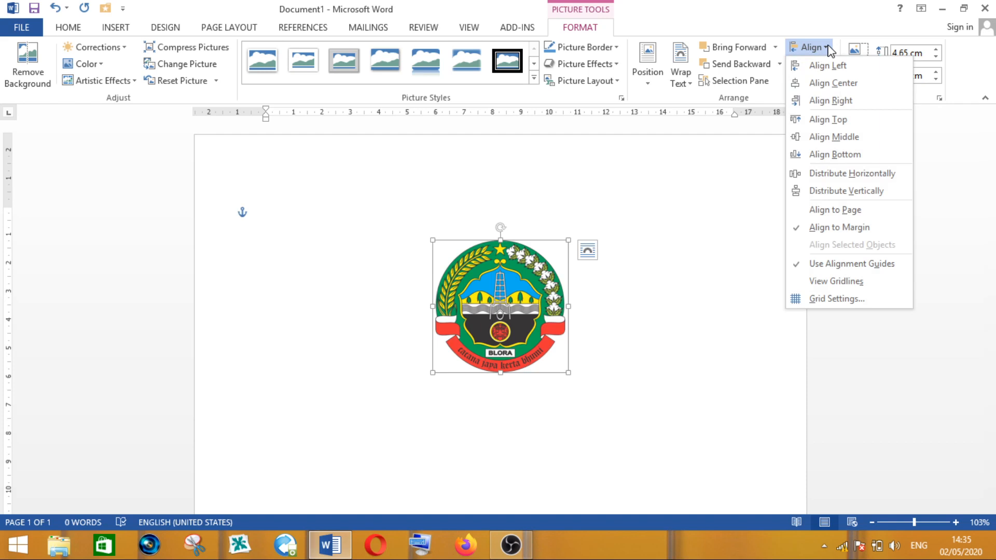
left_click(833, 101)
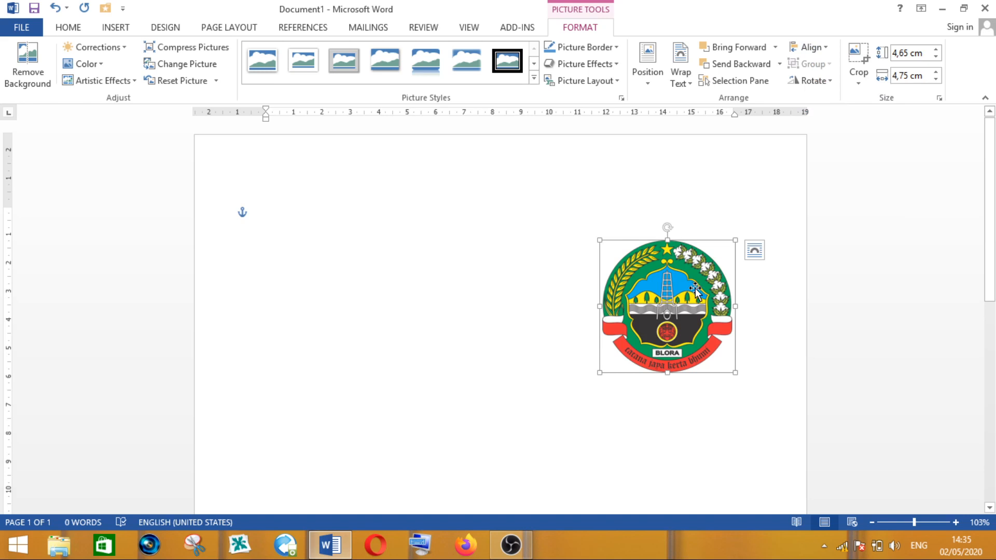
left_click(825, 47)
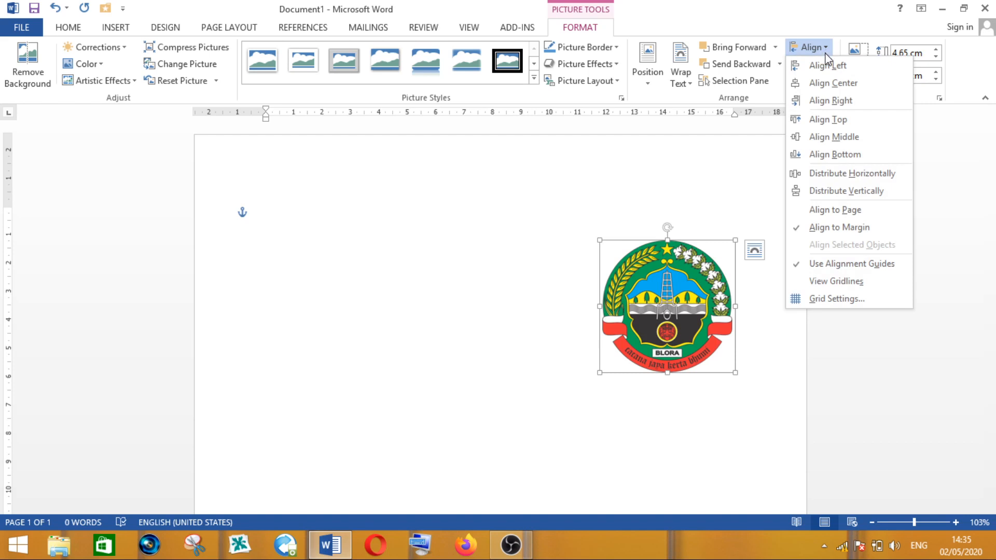
left_click(825, 138)
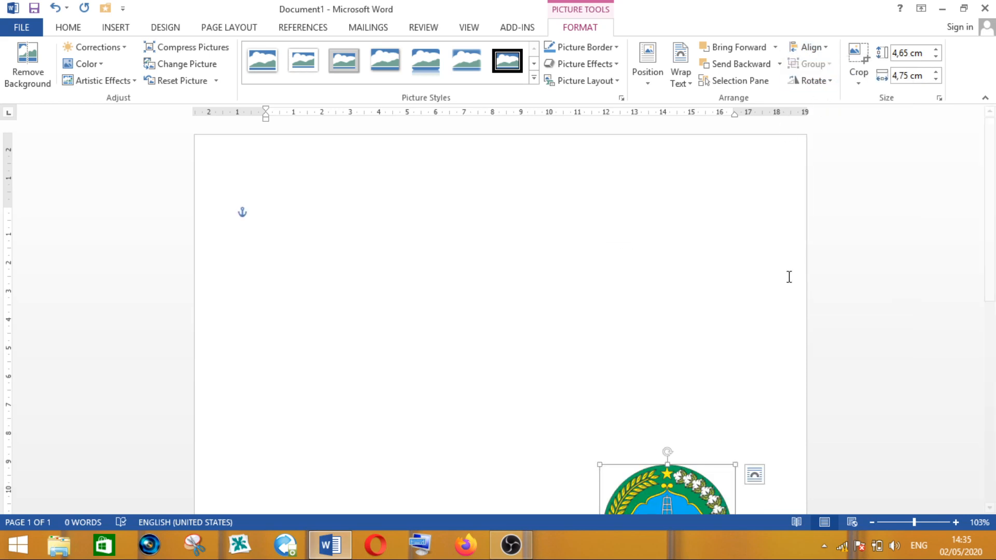
Settle on Align Center so the logo is centred horizontally.
left_click(826, 47)
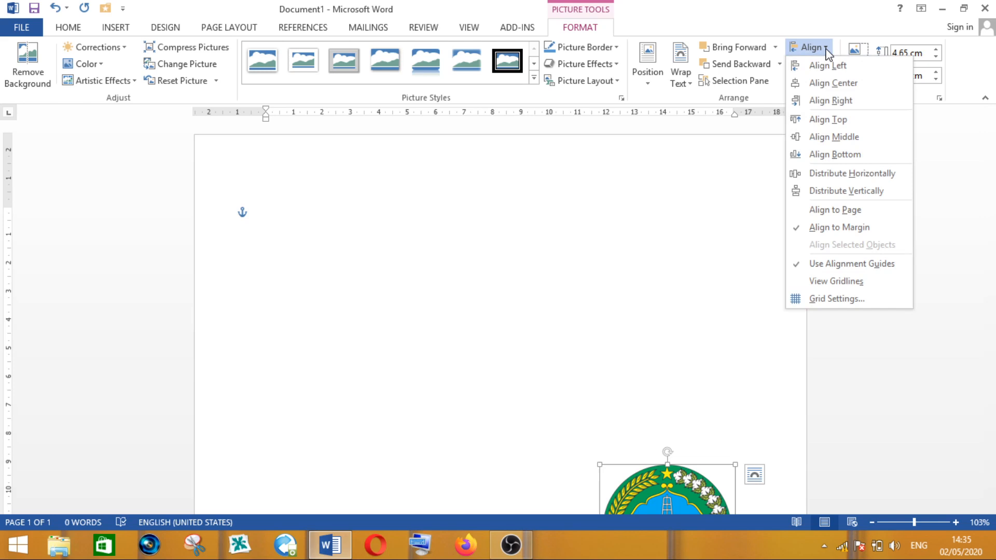
left_click(825, 48)
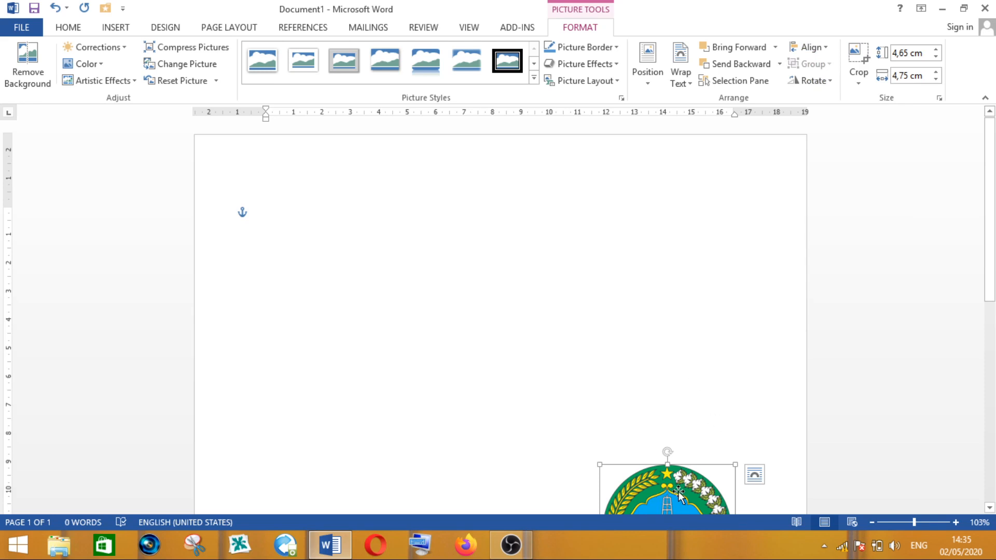
left_click(829, 48)
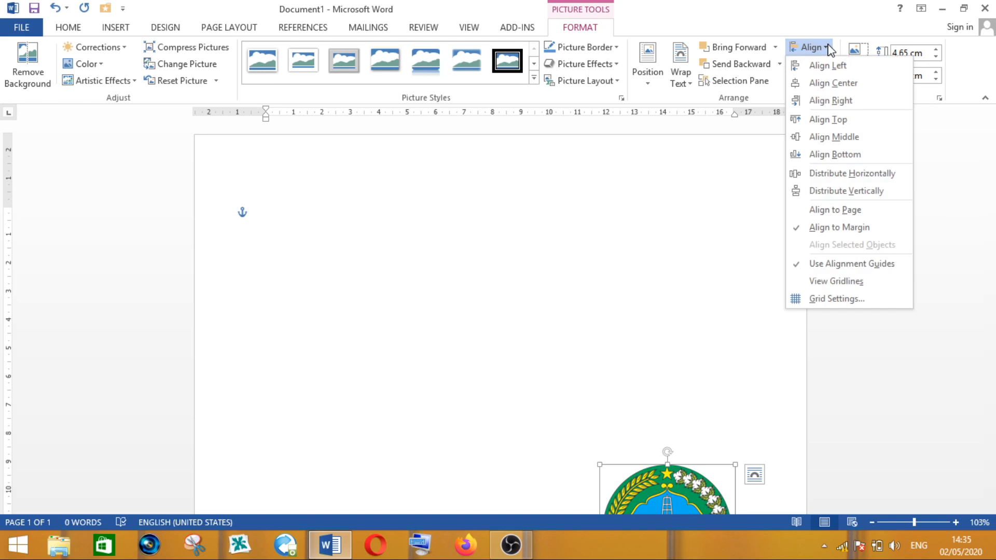
left_click(833, 83)
scroll(577, 322, "down", 5)
scroll(575, 316, "down", 5)
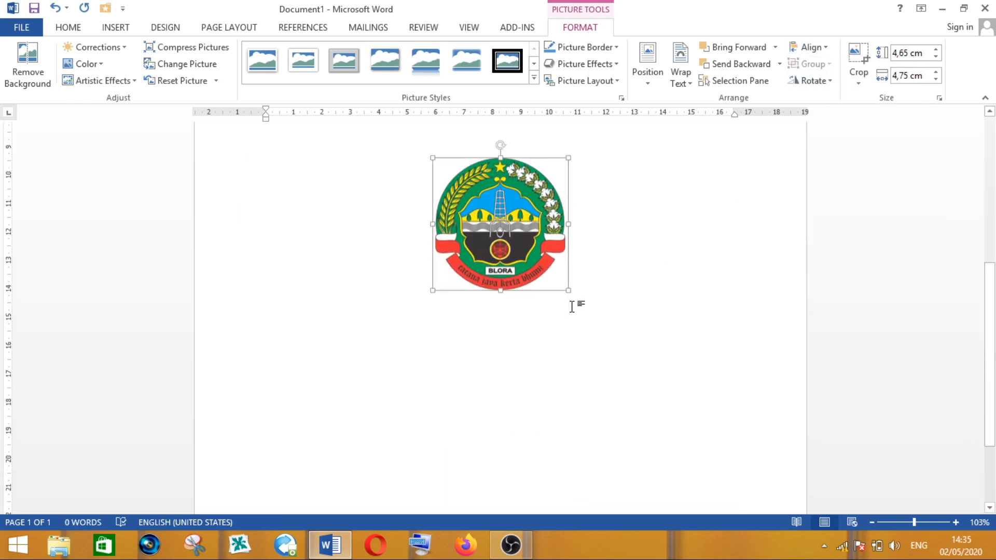
Enlarge the centred logo to 6,56 × 6,7 cm and leave it selected.
scroll(543, 289, "up", 6)
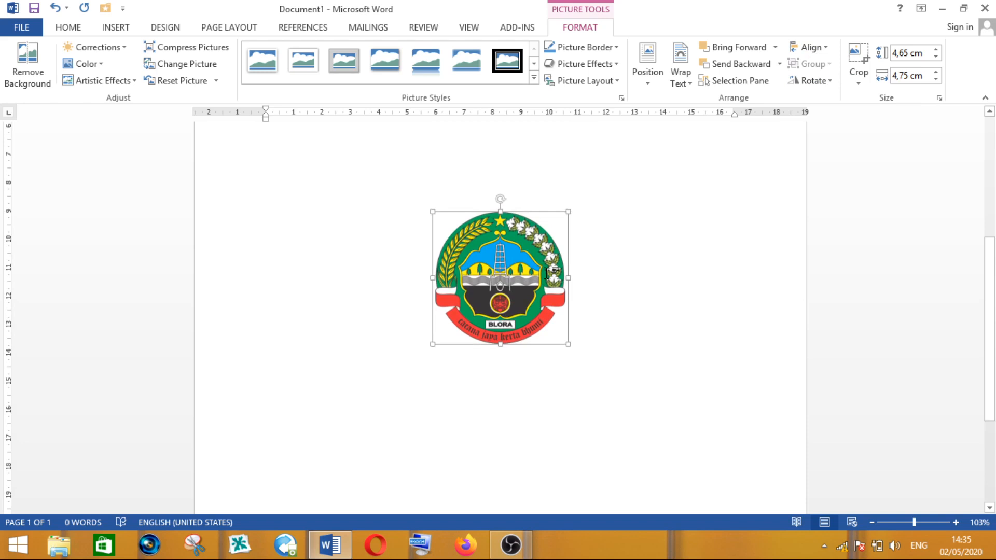
scroll(550, 276, "down", 1)
scroll(552, 281, "down", 2)
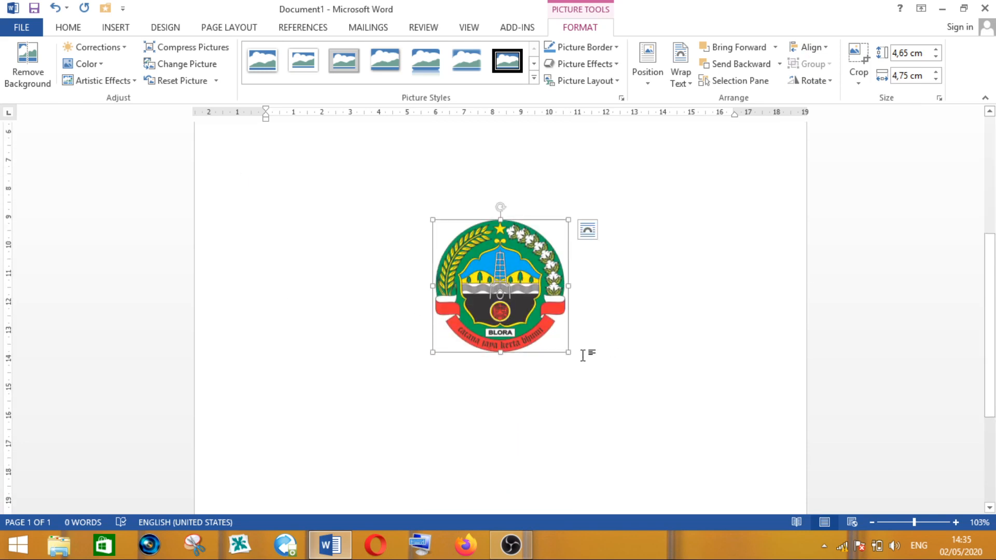
left_click_drag(567, 351, 620, 402)
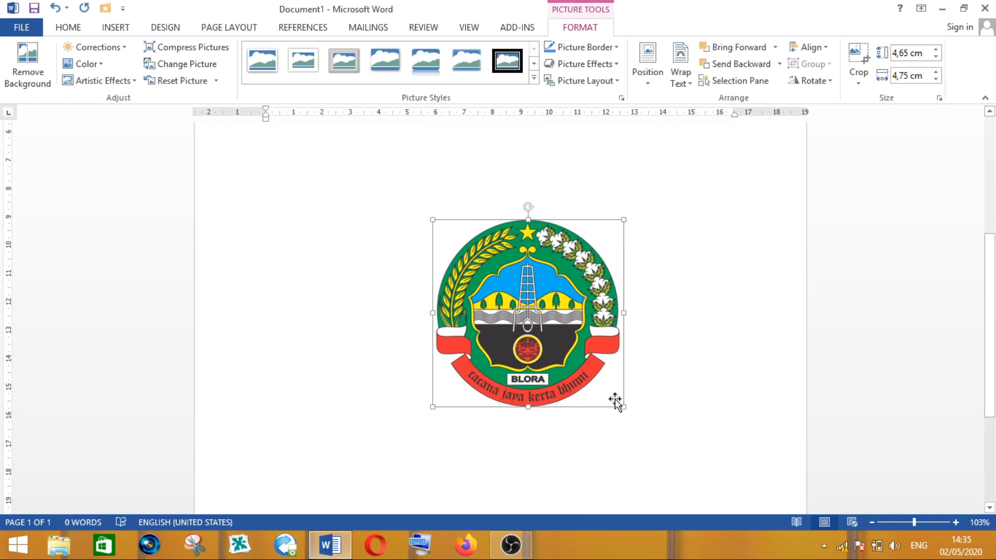
left_click(674, 287)
scroll(540, 295, "up", 4)
left_click(541, 455)
left_click(633, 311)
left_click(567, 436)
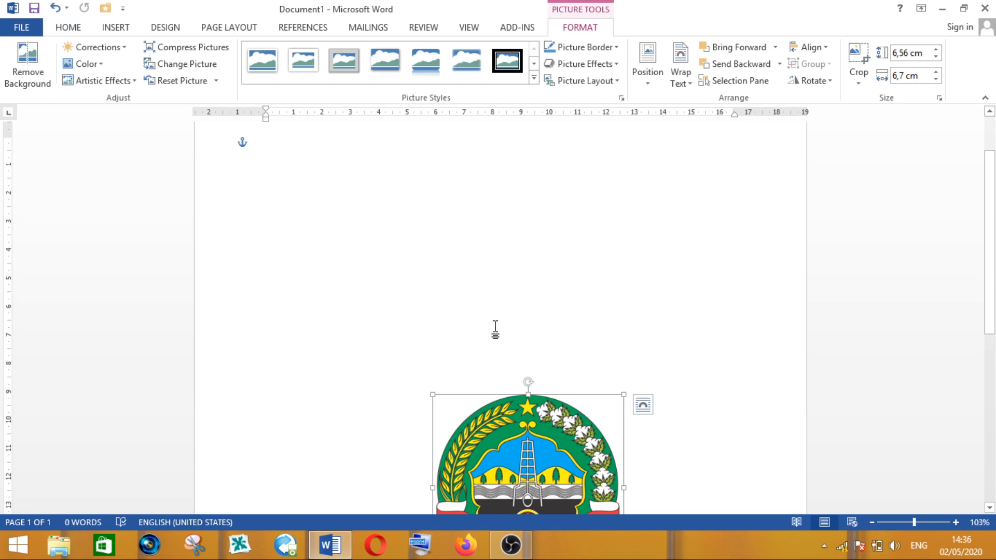
Open the Insert Picture dialog, then close it without inserting anything.
left_click(115, 28)
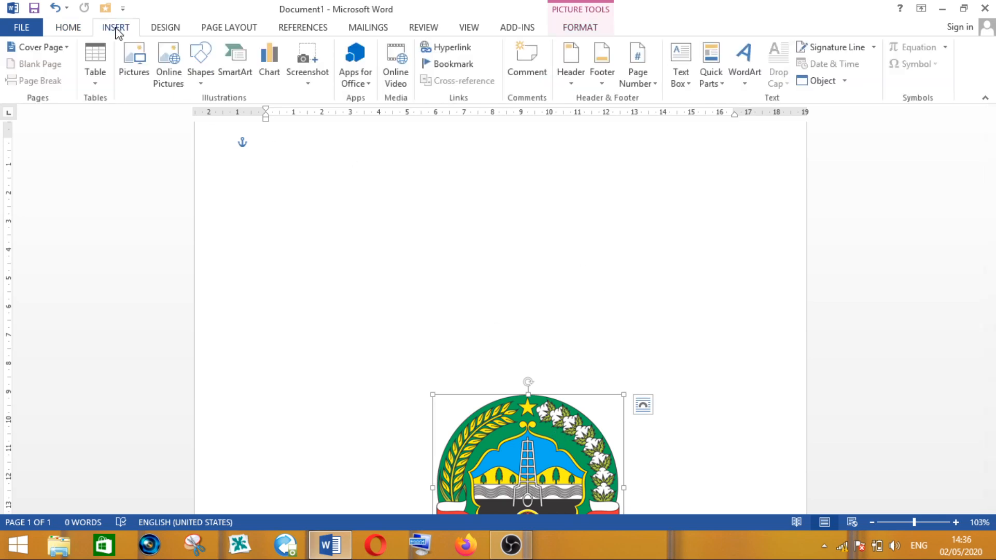
left_click(133, 65)
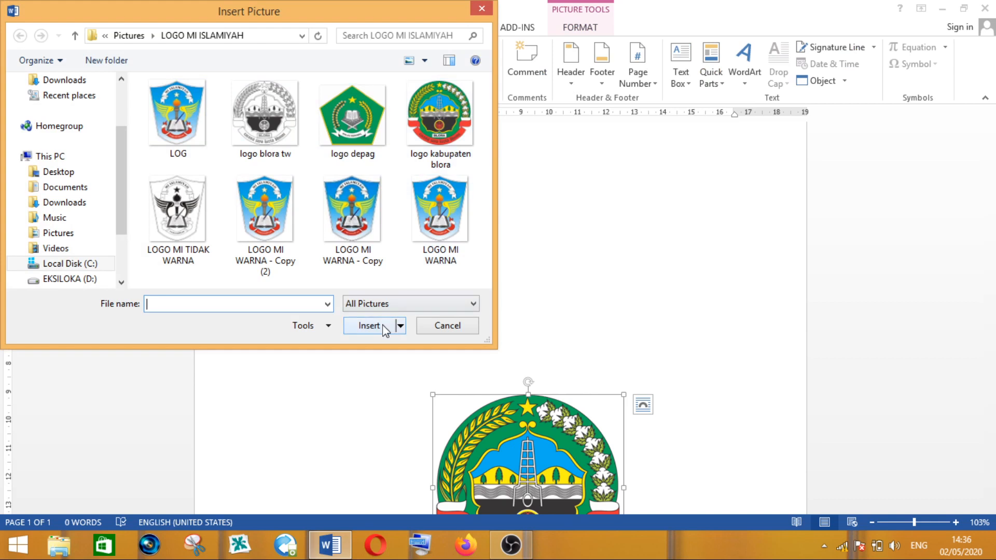
left_click(448, 327)
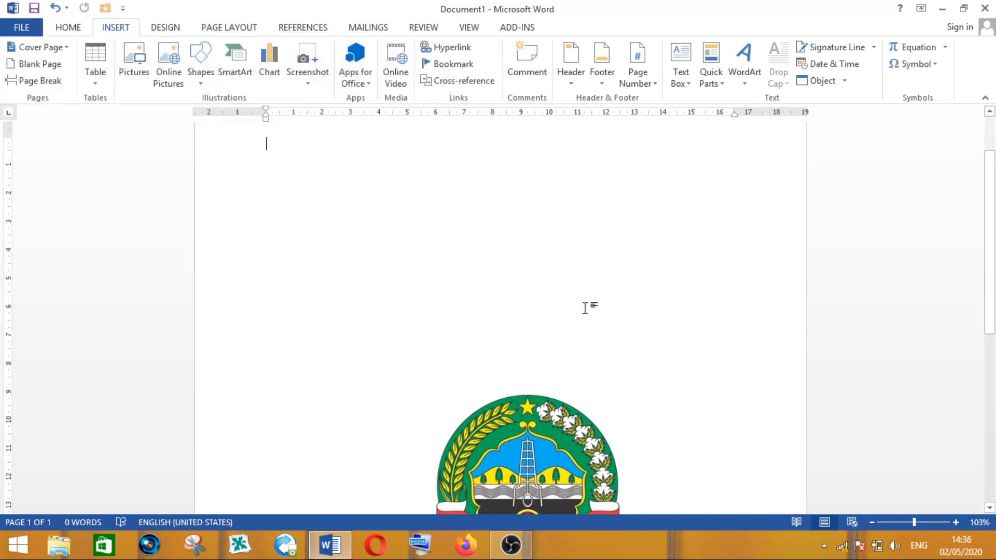
Select the Blora logo and delete it from the page.
scroll(562, 245, "down", 5)
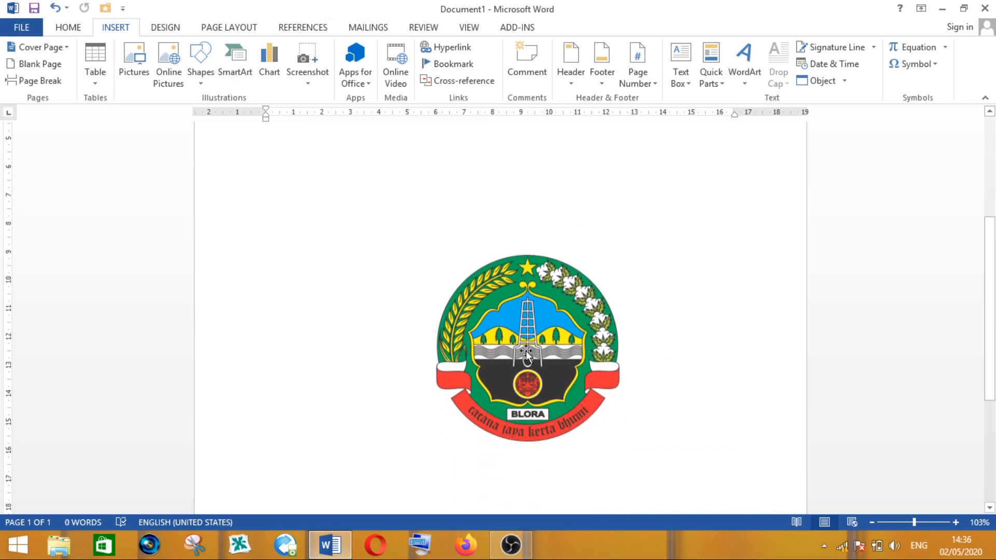
left_click(526, 353)
key("Delete")
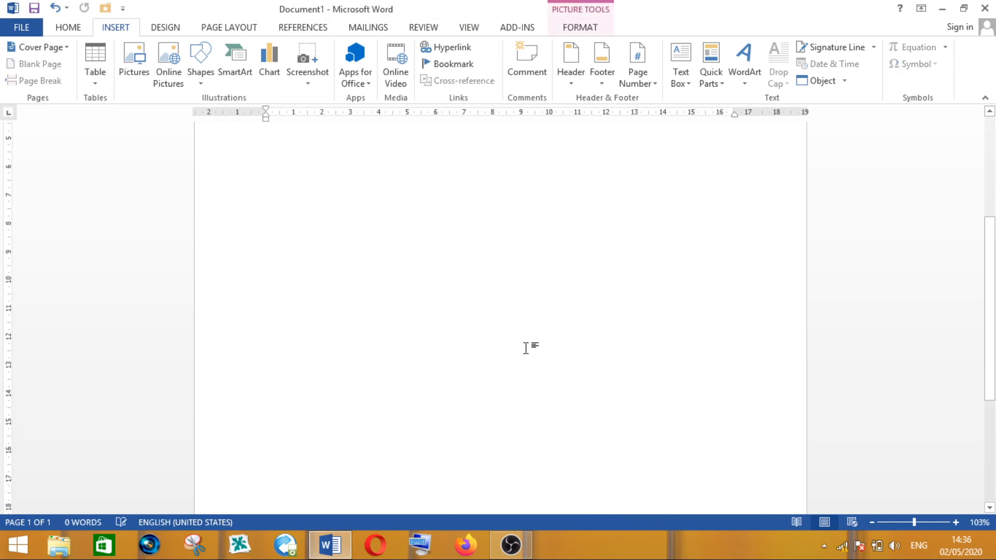
scroll(448, 271, "up", 3)
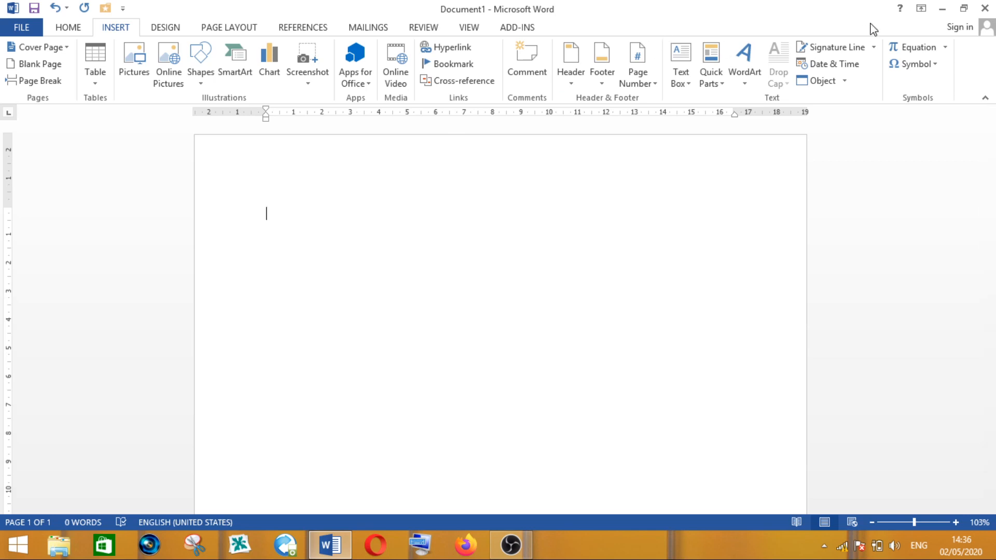
Minimize Word and open the Pictures folder in a maximized File Explorer window.
left_click(943, 9)
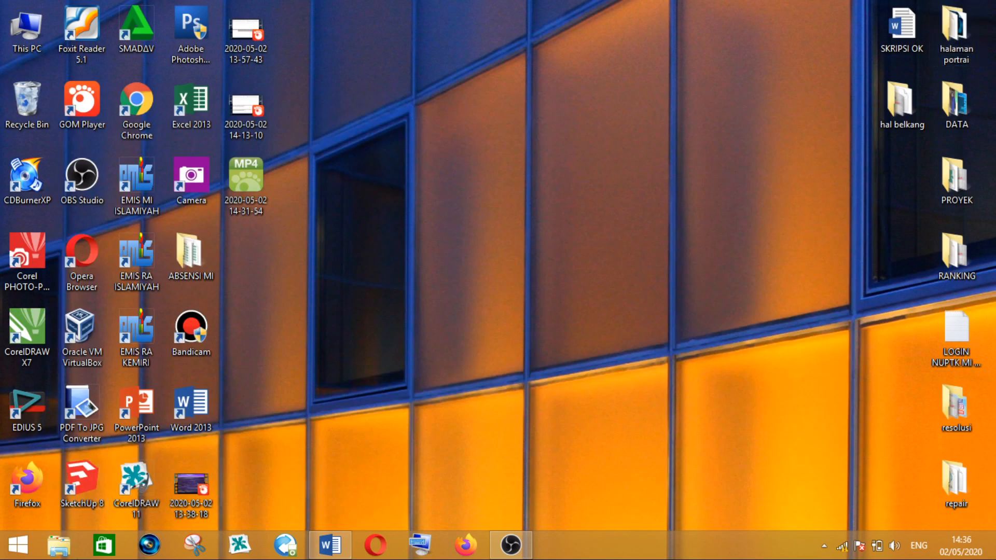
left_click(59, 550)
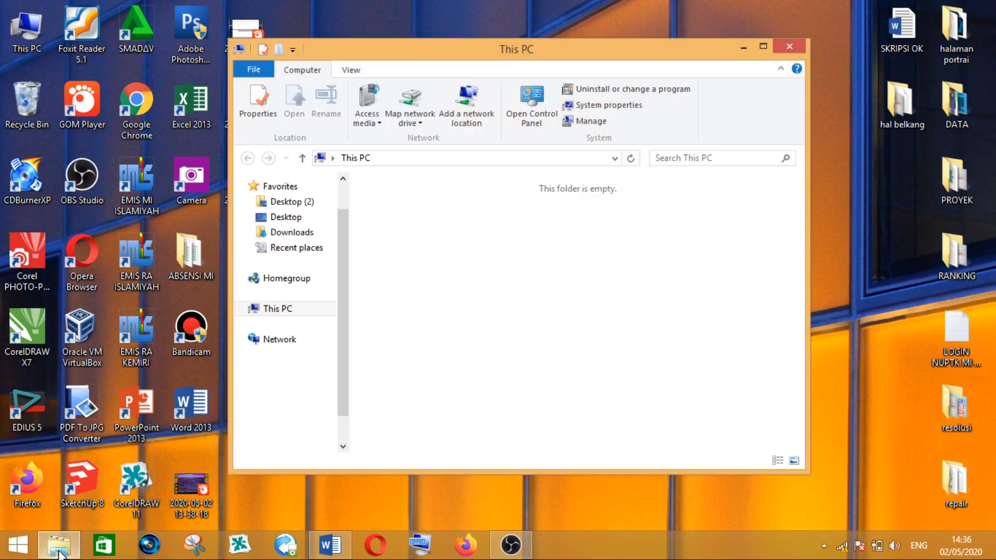
double_click(615, 52)
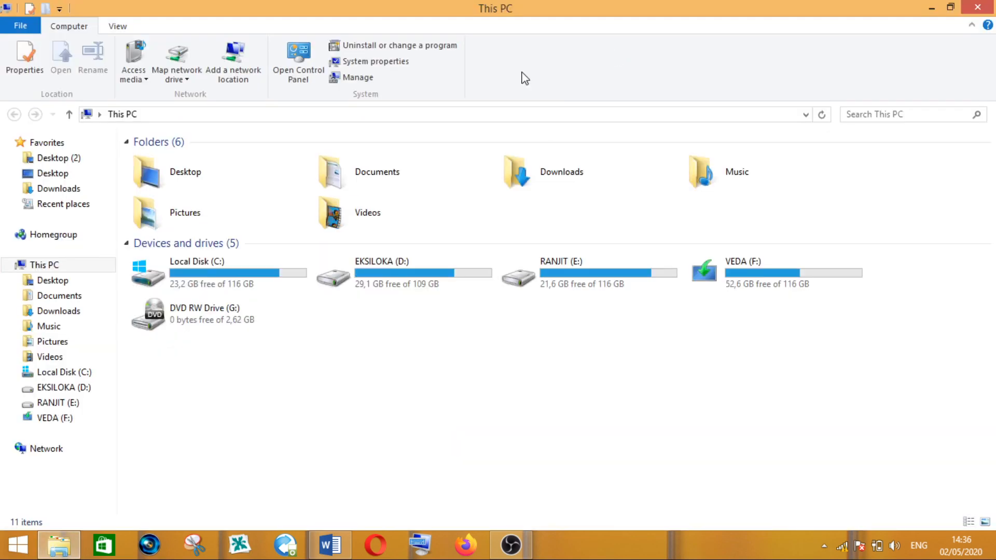
left_click(63, 348)
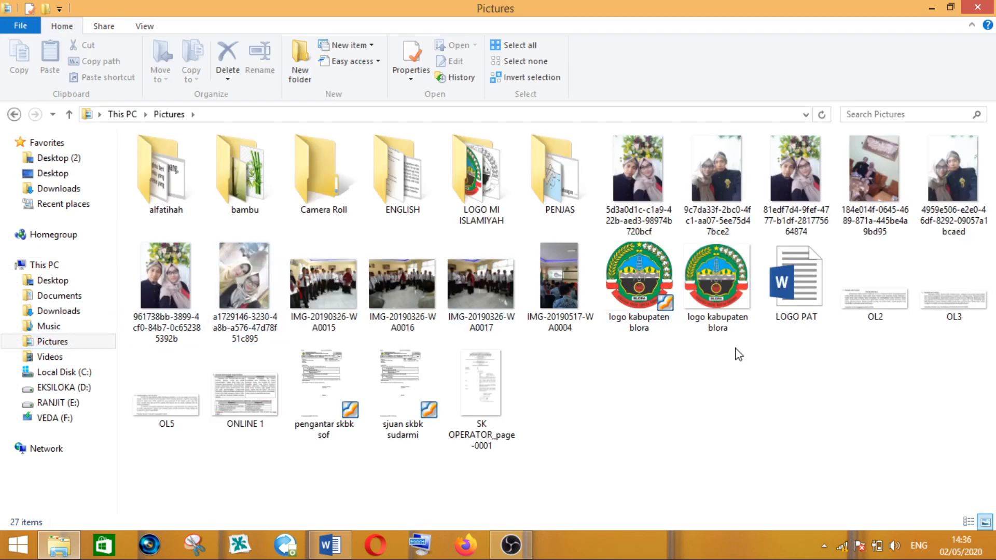
Copy the logo kabupaten blora image and switch back to Word.
left_click(723, 280)
right_click(722, 278)
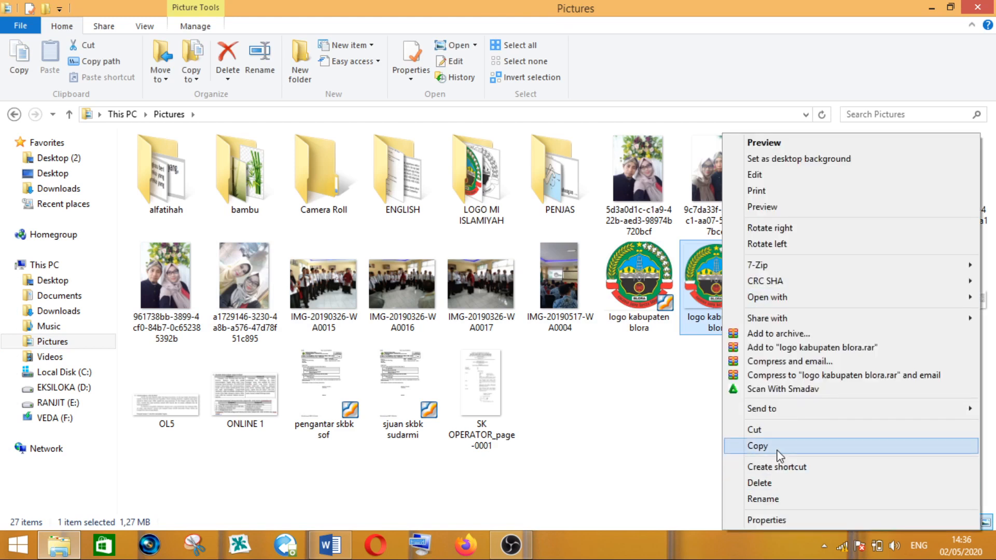
left_click(776, 446)
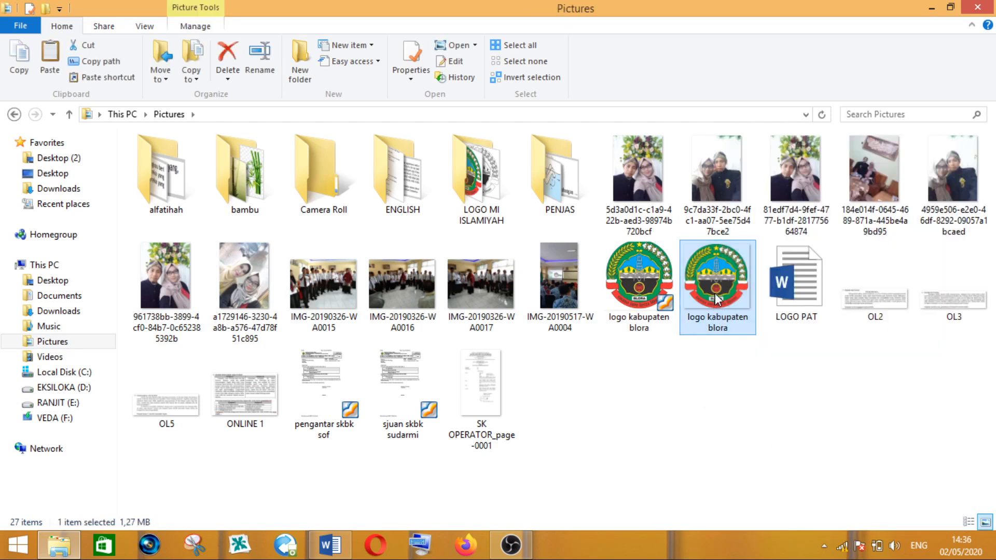
right_click(715, 294)
left_click(769, 445)
left_click(708, 389)
left_click(718, 296)
left_click(330, 544)
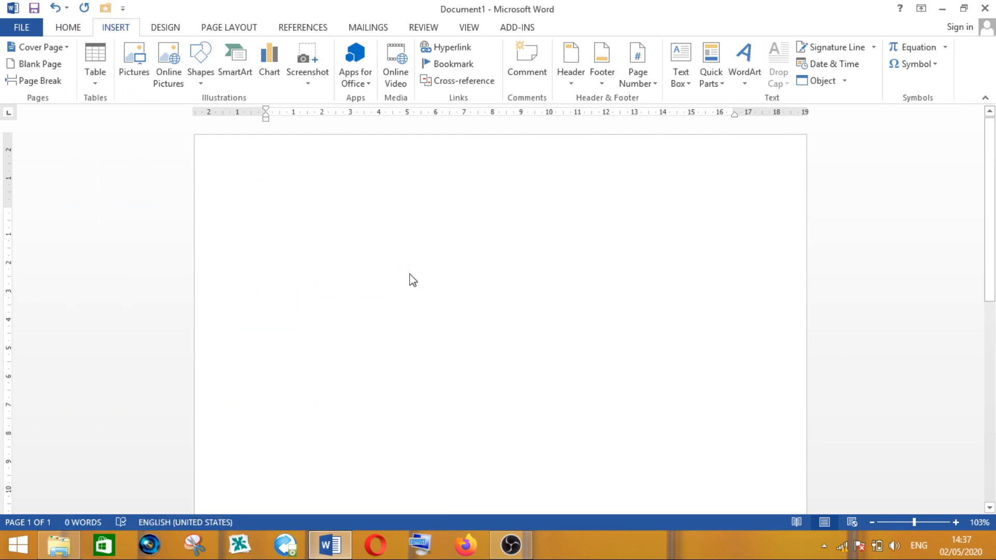
Paste the copied Blora logo into Document1 at 16,18 × 16,51 cm.
left_click(591, 294)
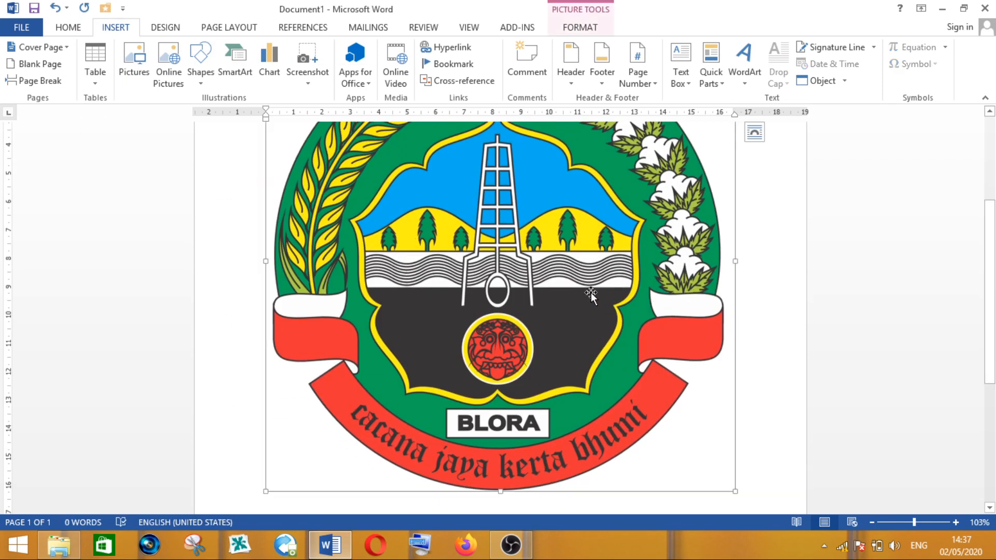
scroll(591, 295, "up", 3)
scroll(591, 294, "down", 3)
scroll(591, 294, "up", 5)
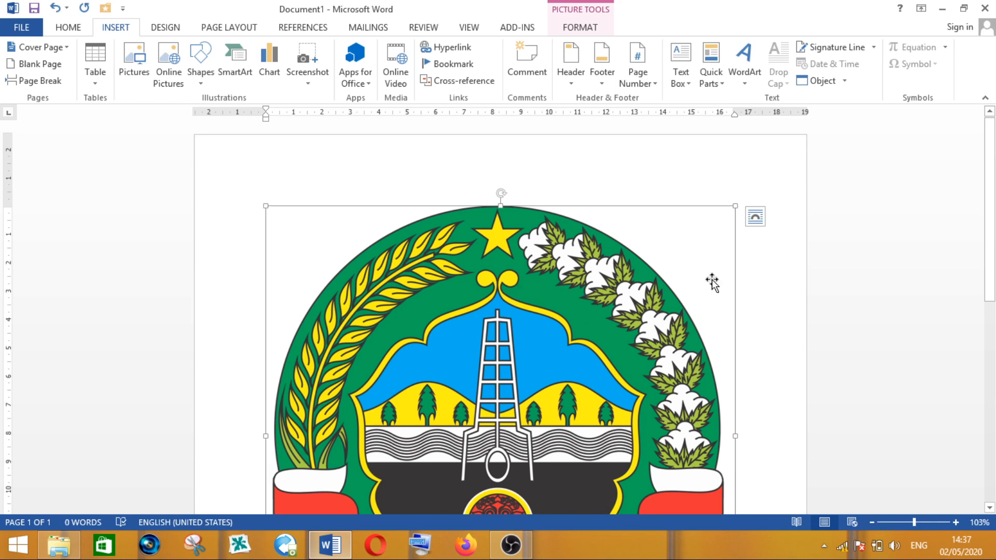
Select the pasted logo and show the Picture Tools Format tab.
left_click(747, 275)
scroll(690, 317, "down", 4)
left_click(530, 301)
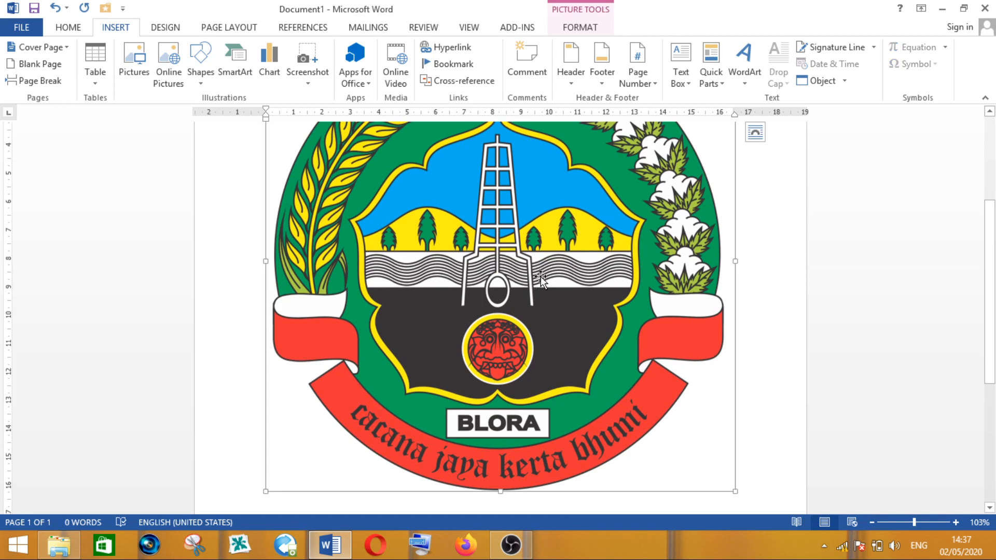
scroll(543, 269, "up", 3)
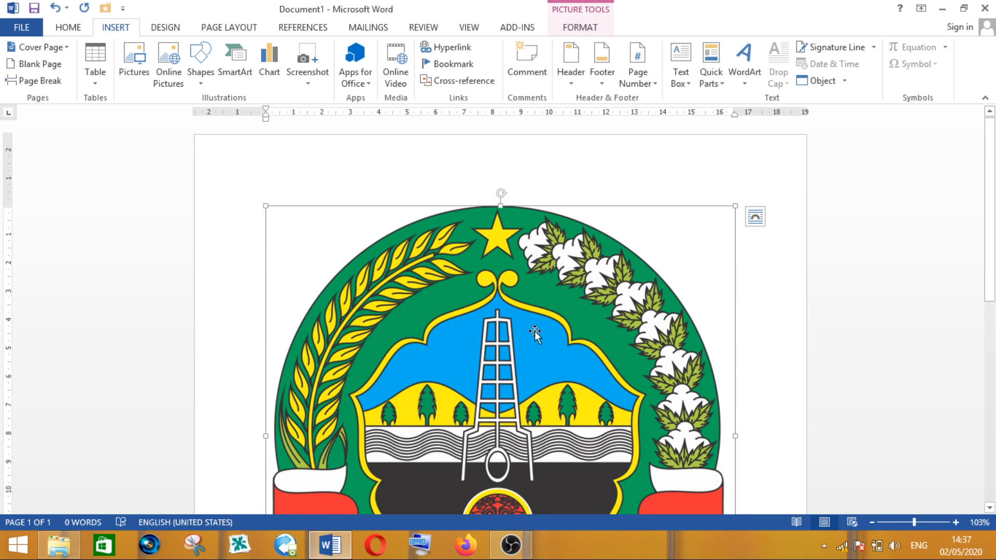
left_click(583, 28)
left_click(749, 279)
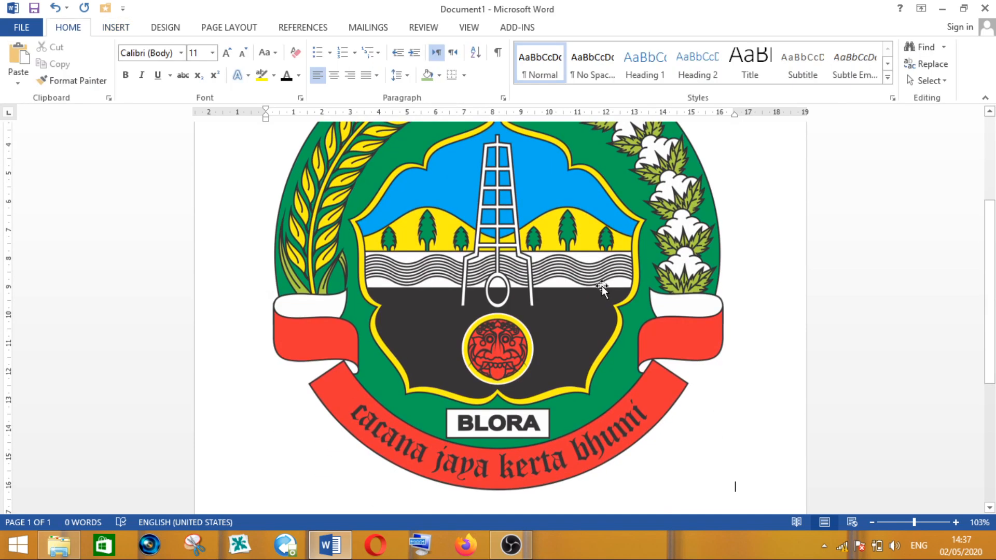
scroll(538, 261, "up", 5)
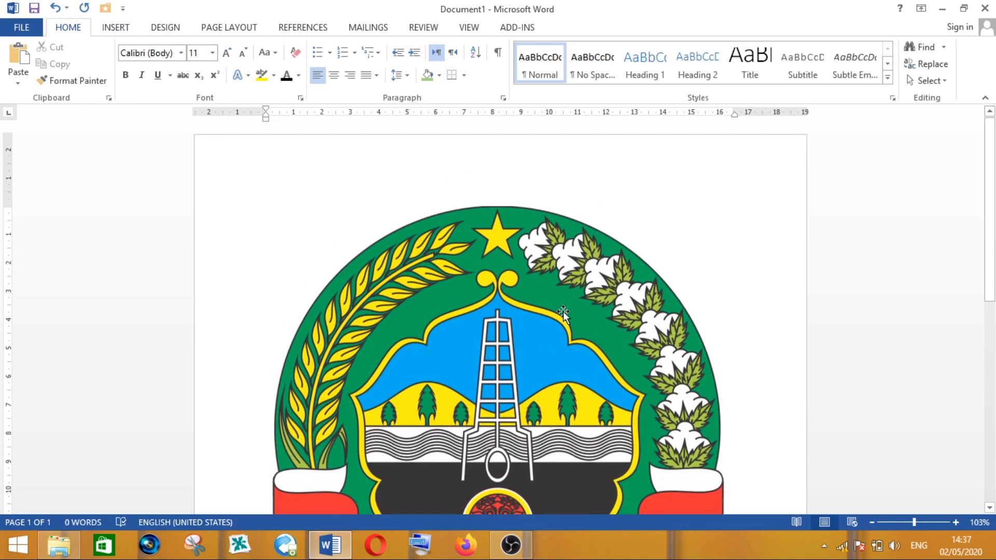
left_click(543, 278)
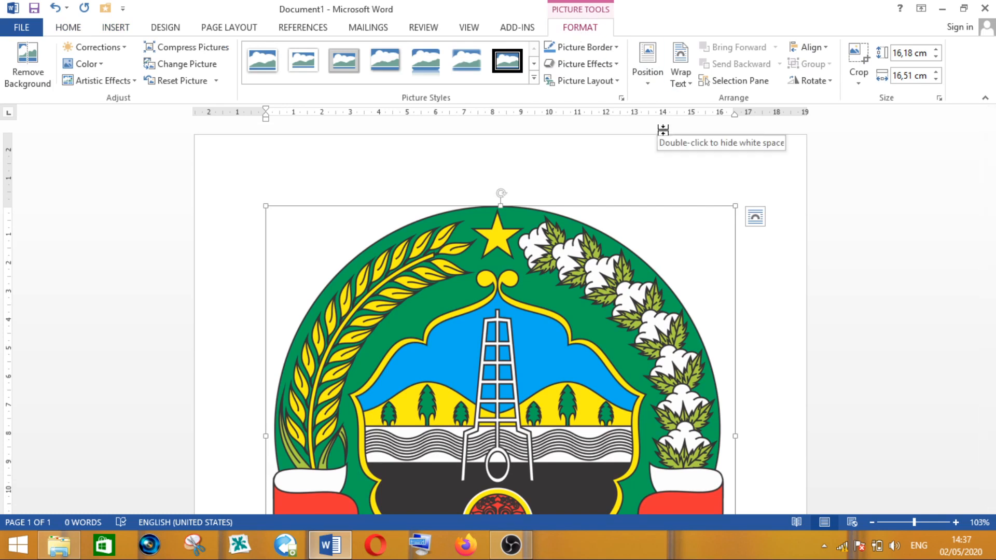
Set the logo to Behind Text, halve its size and move it toward the centre.
left_click(685, 86)
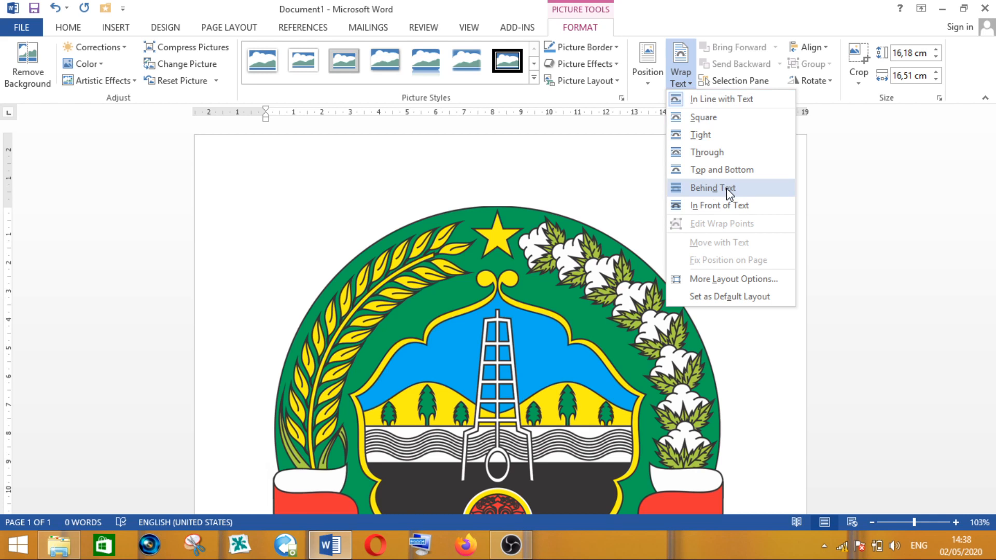
left_click(729, 192)
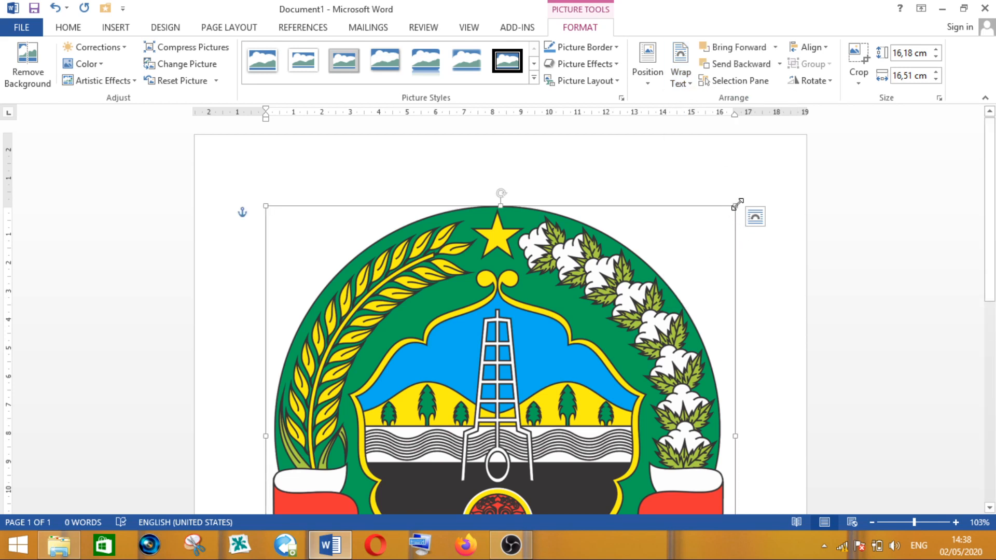
left_click_drag(735, 206, 491, 429)
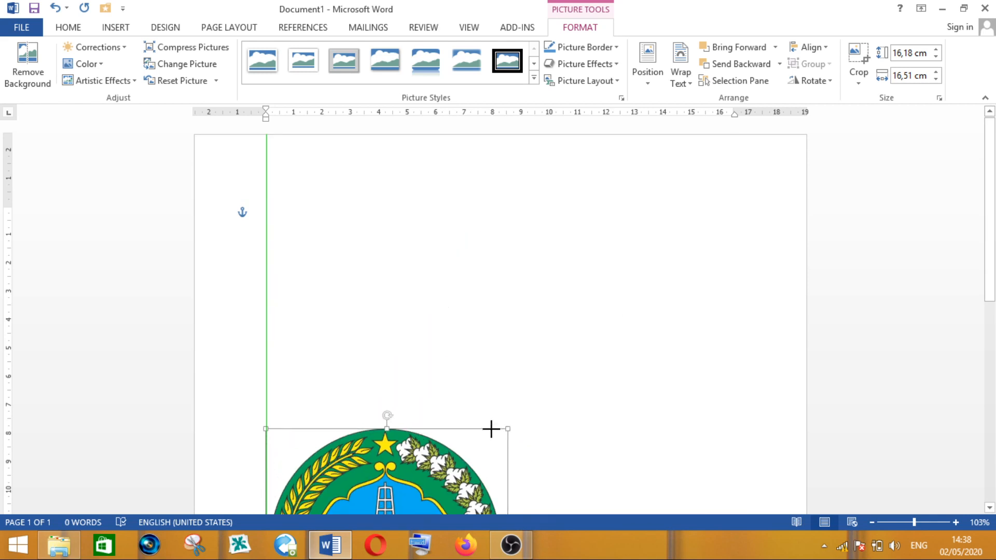
scroll(519, 363, "down", 5)
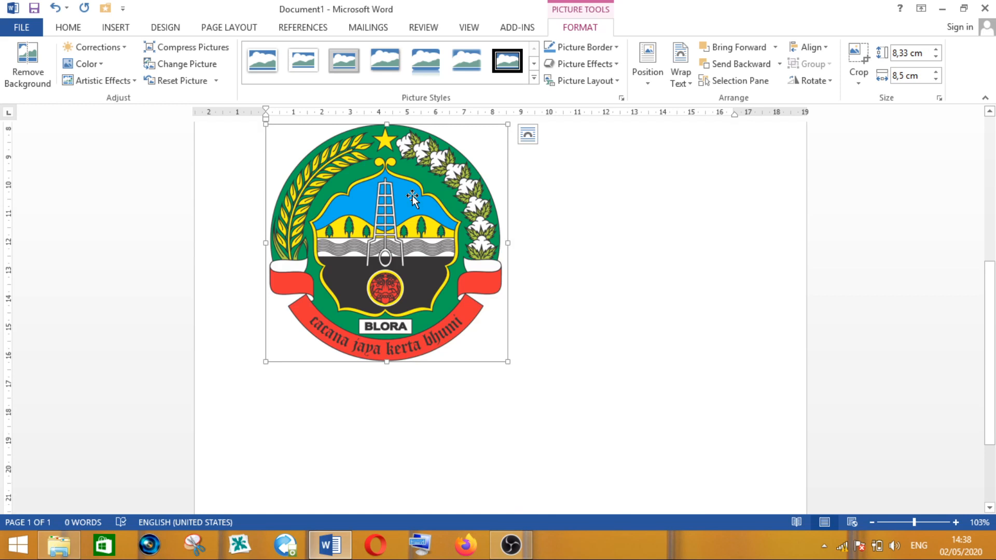
left_click_drag(410, 196, 554, 203)
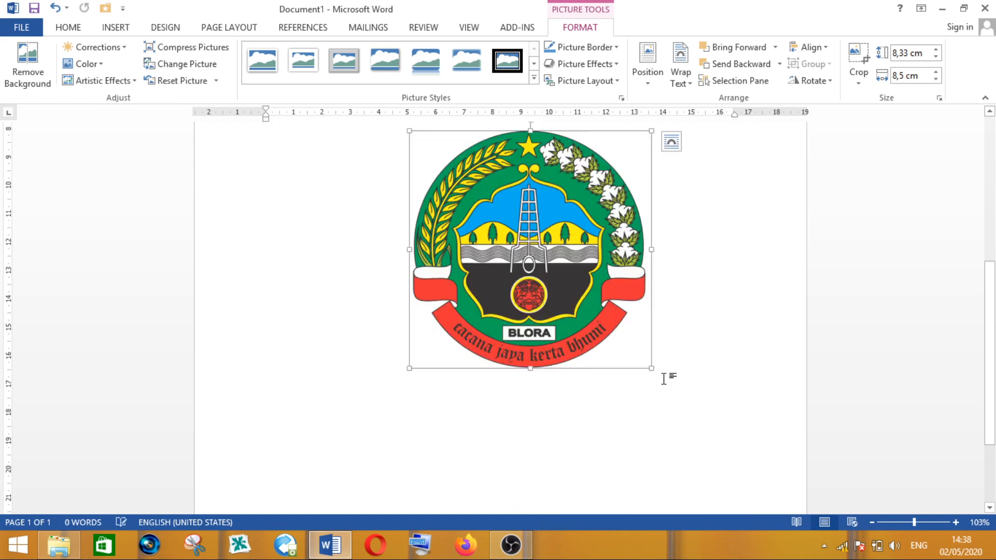
Resize the logo to about 5,63 × 5,75 cm, undoing an accidental stretch.
left_click_drag(650, 368, 573, 291)
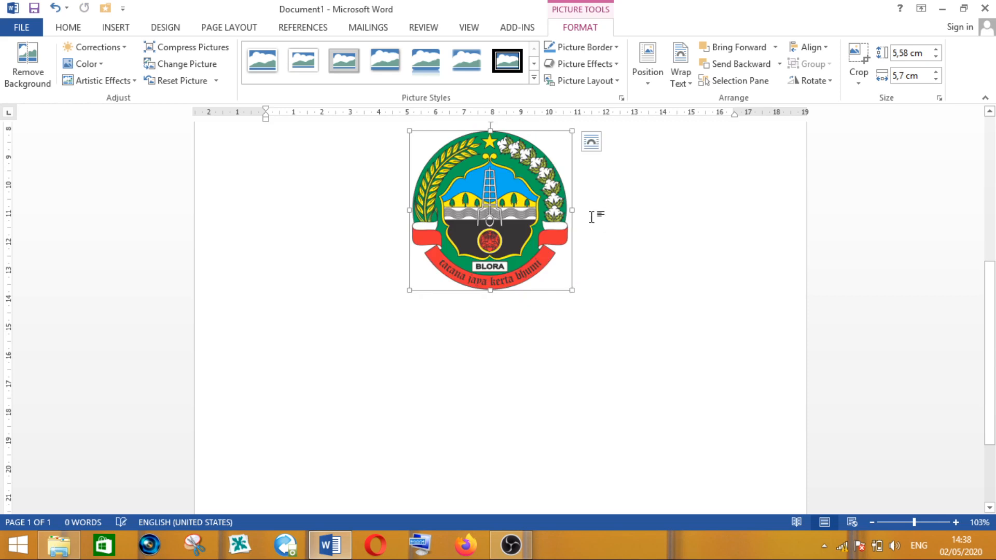
left_click_drag(572, 210, 617, 210)
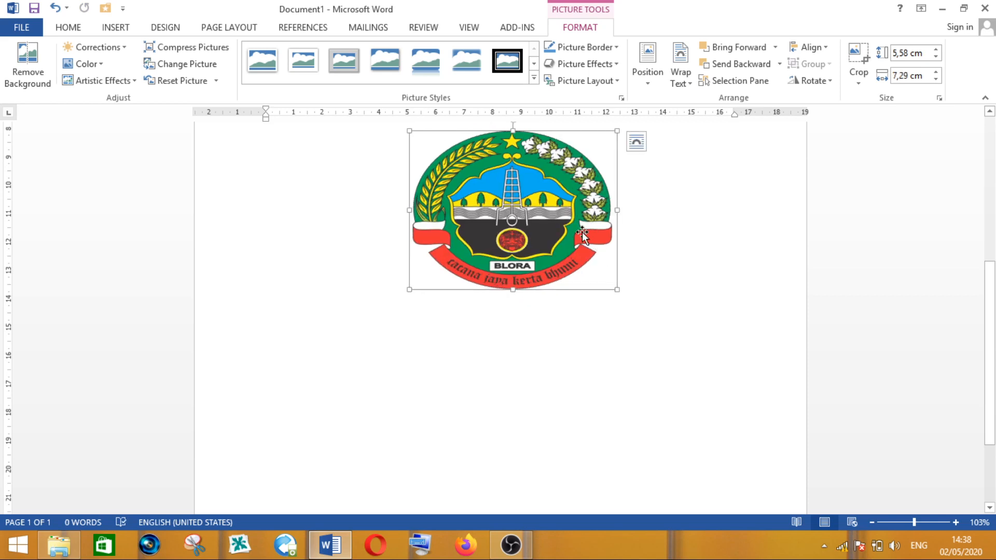
key("ctrl+z")
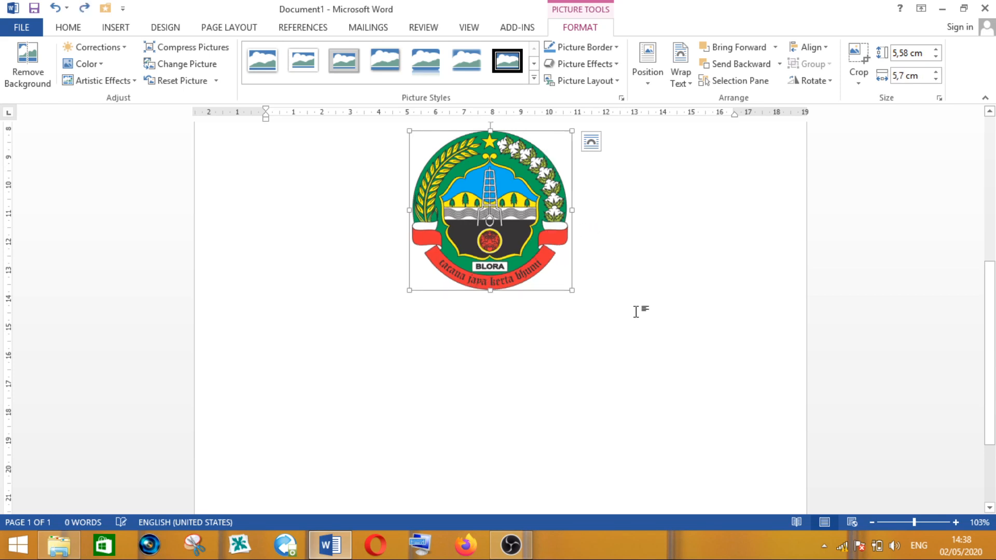
left_click_drag(572, 290, 539, 256)
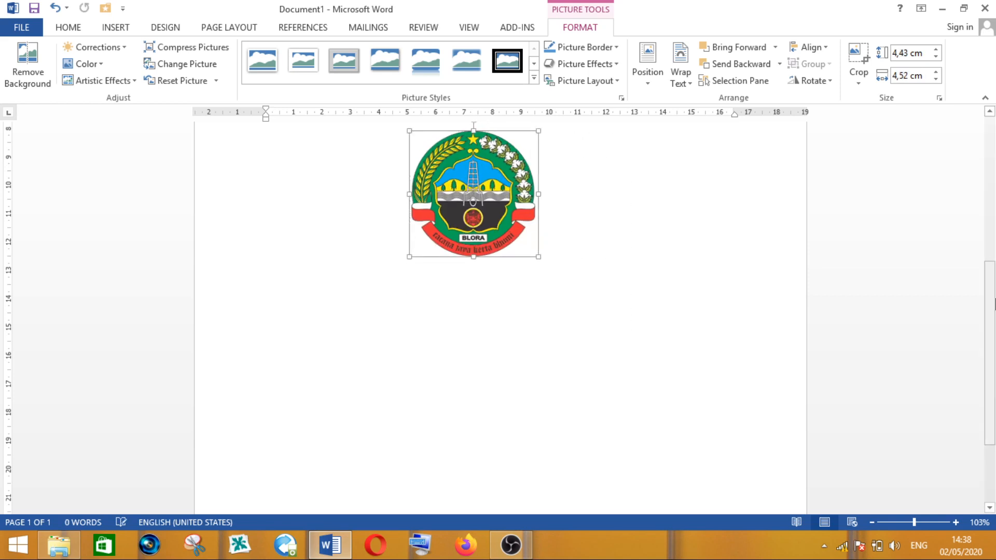
scroll(995, 304, "up", 6)
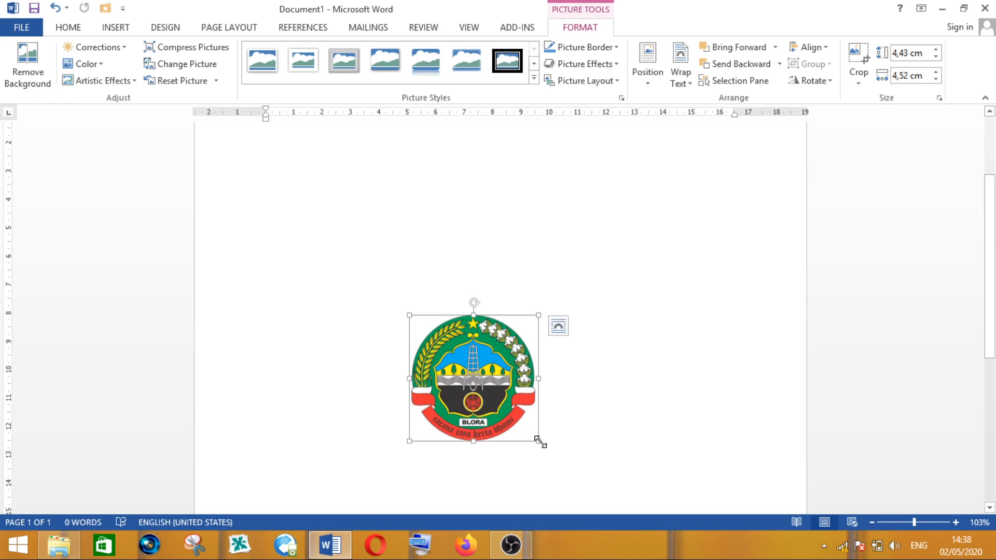
left_click_drag(539, 441, 573, 476)
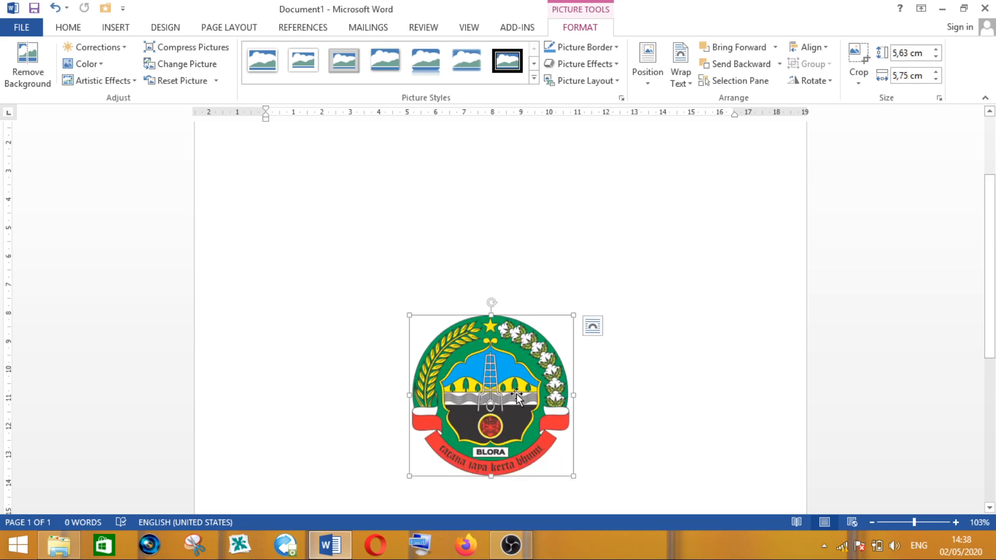
Delete the Blora logo from the page.
key("Delete")
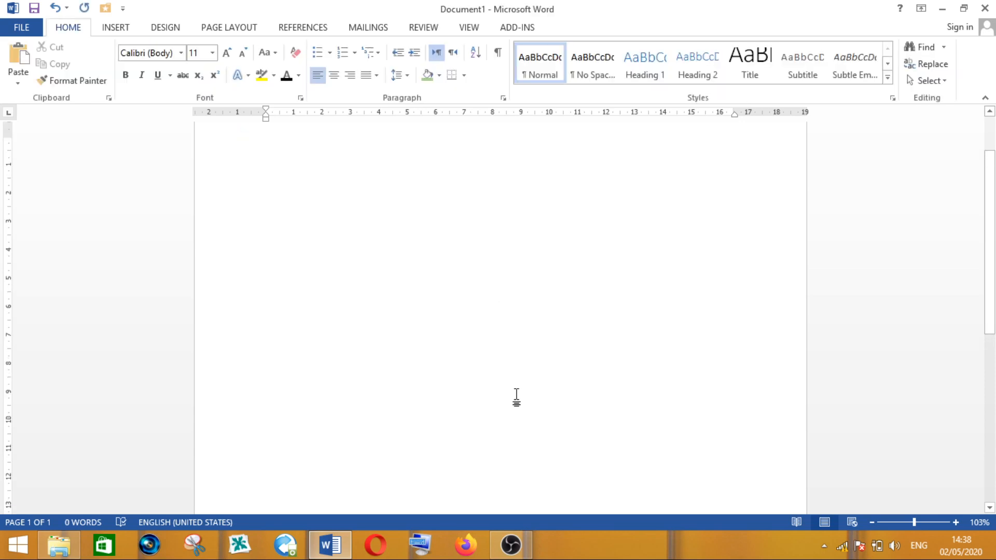
scroll(390, 236, "up", 2)
scroll(392, 234, "up", 1)
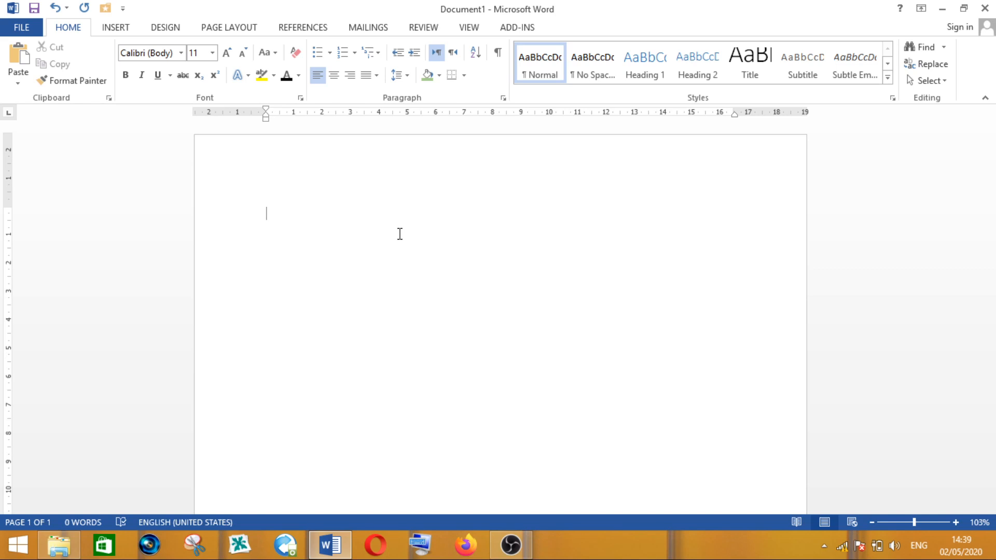
Pick the Oval shape from the Insert tab's Shapes gallery.
left_click(117, 29)
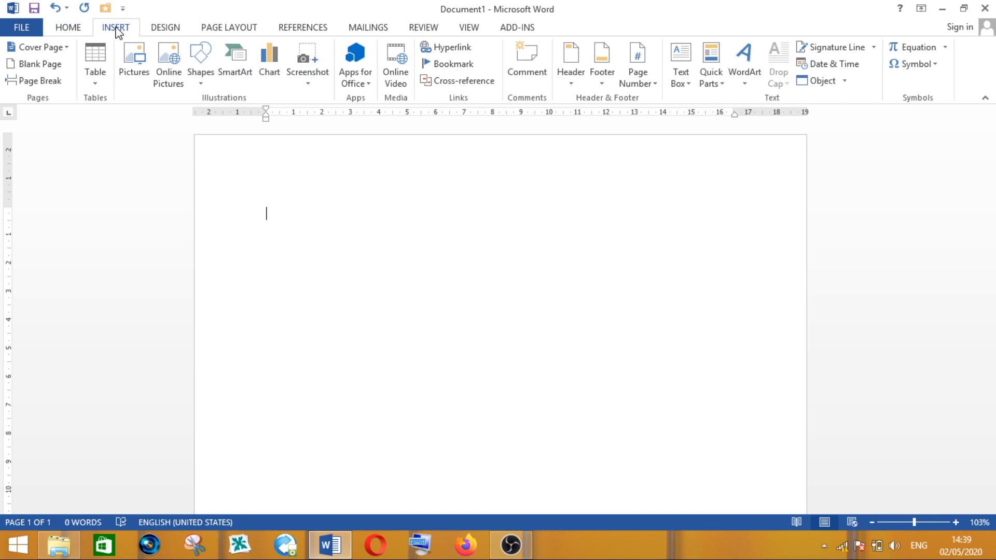
left_click(200, 58)
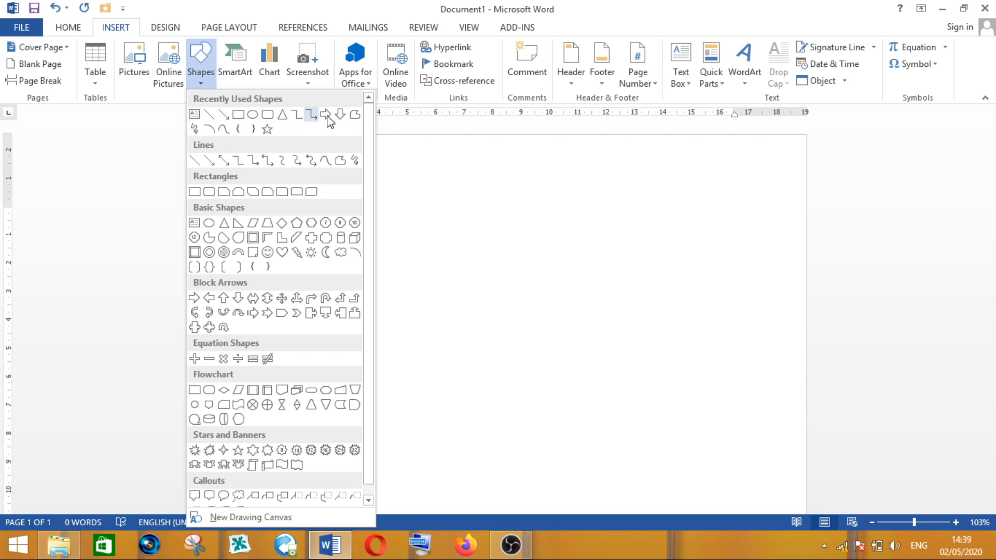
left_click(254, 116)
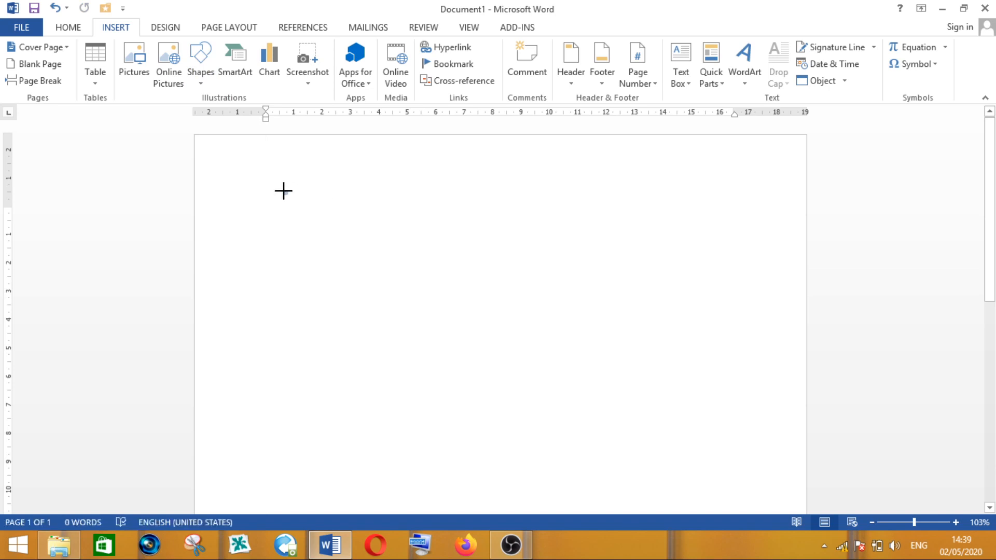
Draw a 9,9 × 9,85 cm blue circle in the upper page and select it.
mouse_move(284, 191)
left_mouse_down()
mouse_move(396, 278)
mouse_move(503, 405)
mouse_move(565, 456)
mouse_move(563, 472)
left_mouse_up()
left_click(621, 295)
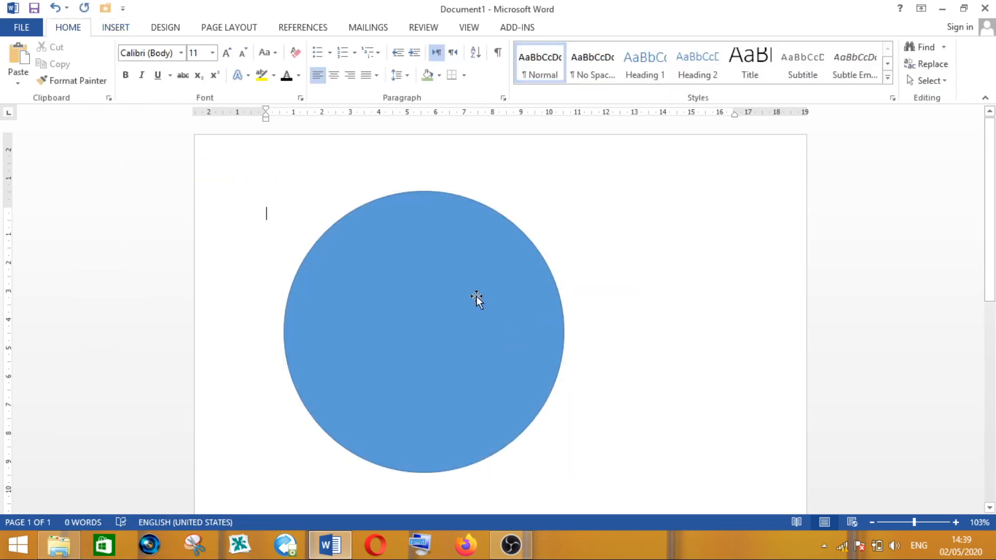
left_click(471, 293)
left_click(607, 305)
left_click(450, 303)
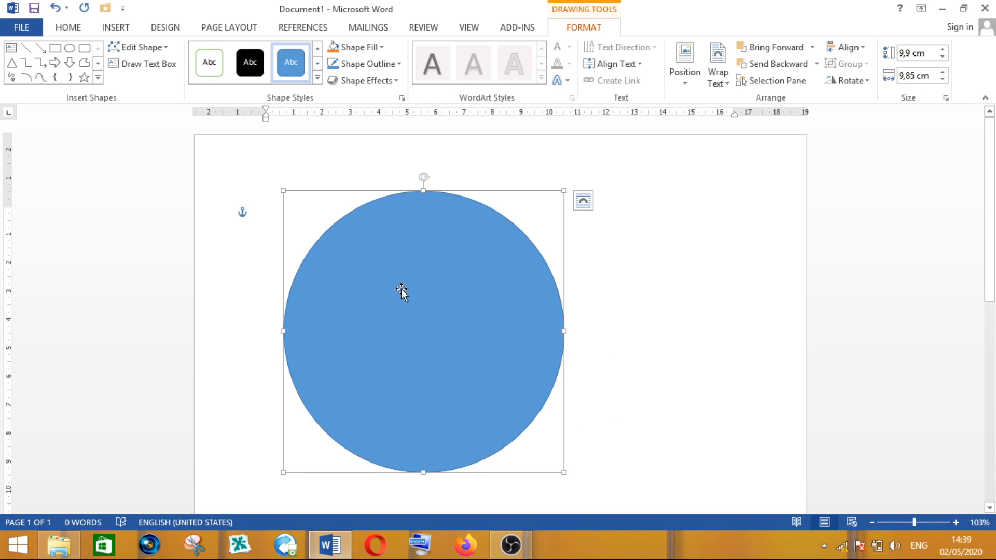
left_click(636, 263)
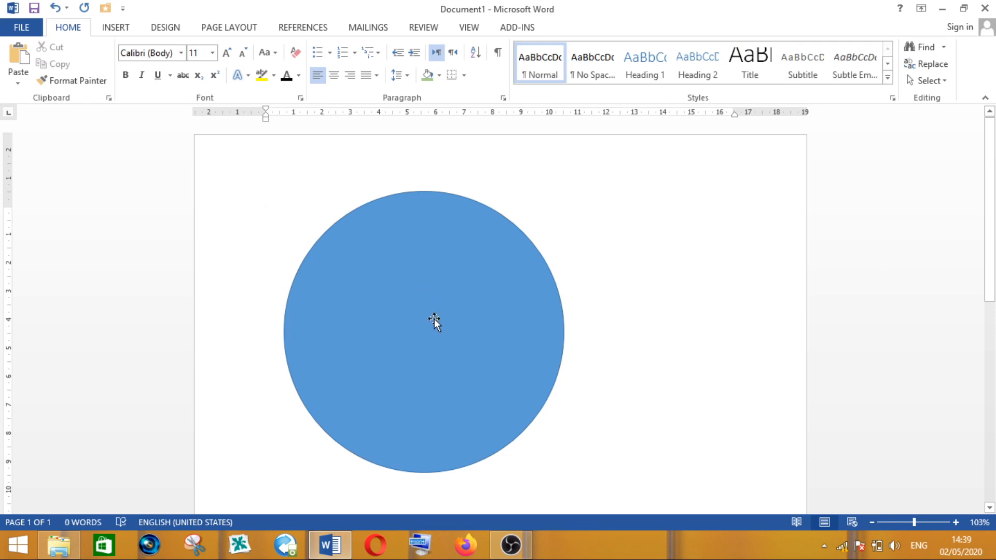
left_click(396, 282)
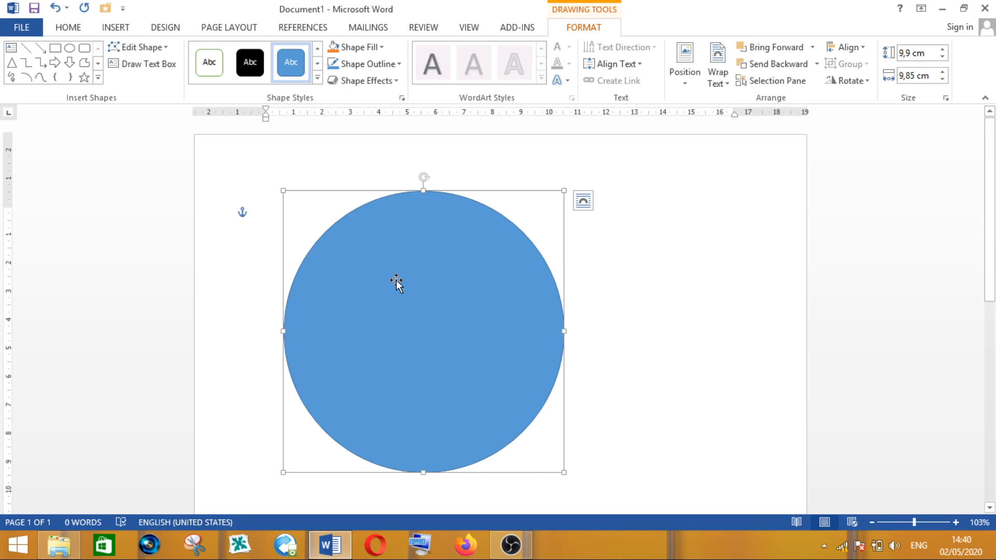
Choose Shape Fill > Picture for the circle, triggering the internet-connection warning.
left_click(382, 48)
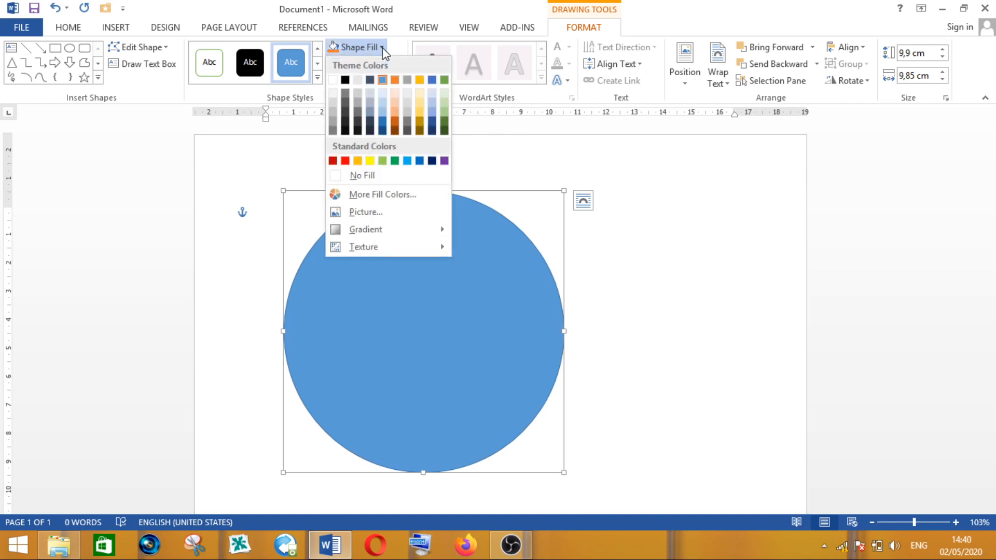
mouse_move(362, 220)
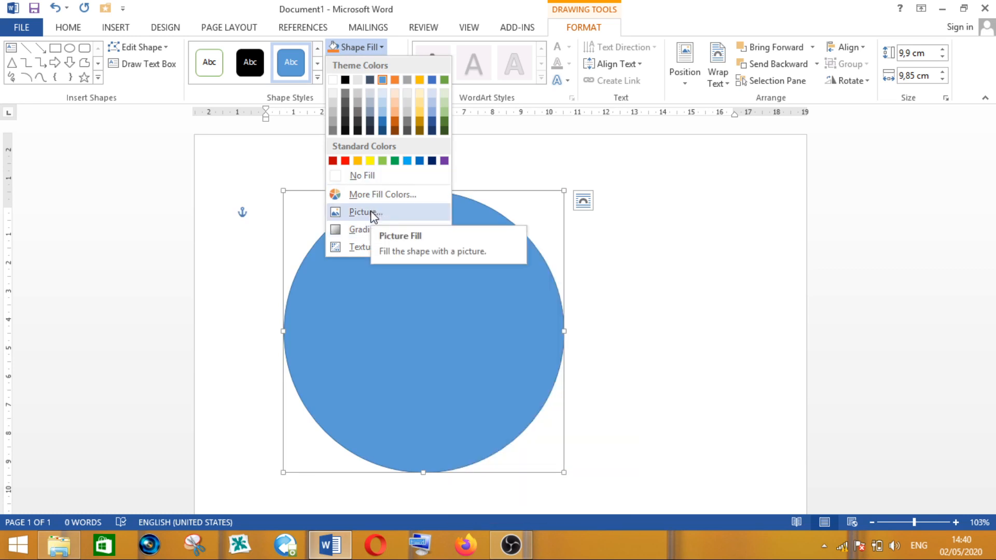
left_click(373, 213)
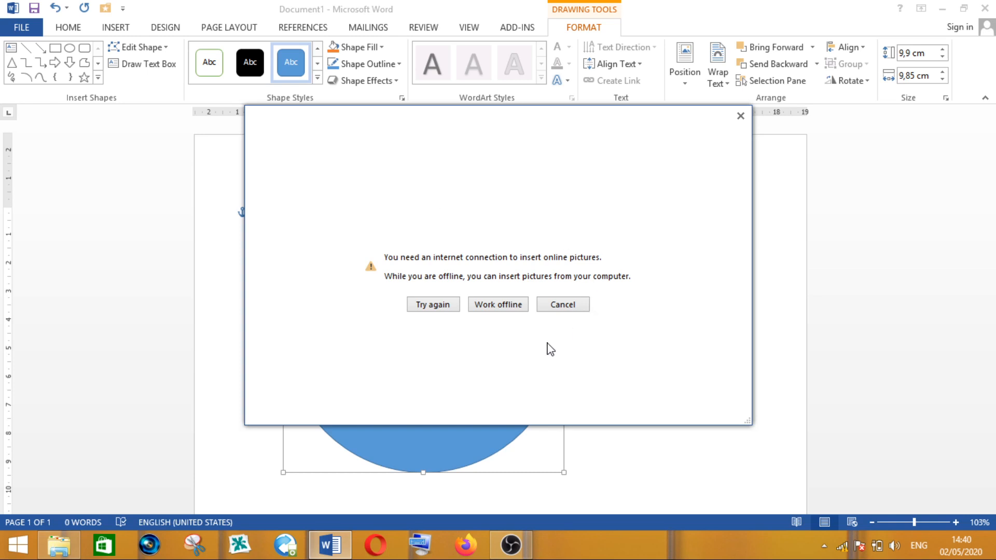
Work offline, browse the LOGO MI ISLAMIYAH folder, and fill the circle with 'logo depag'.
left_click(500, 304)
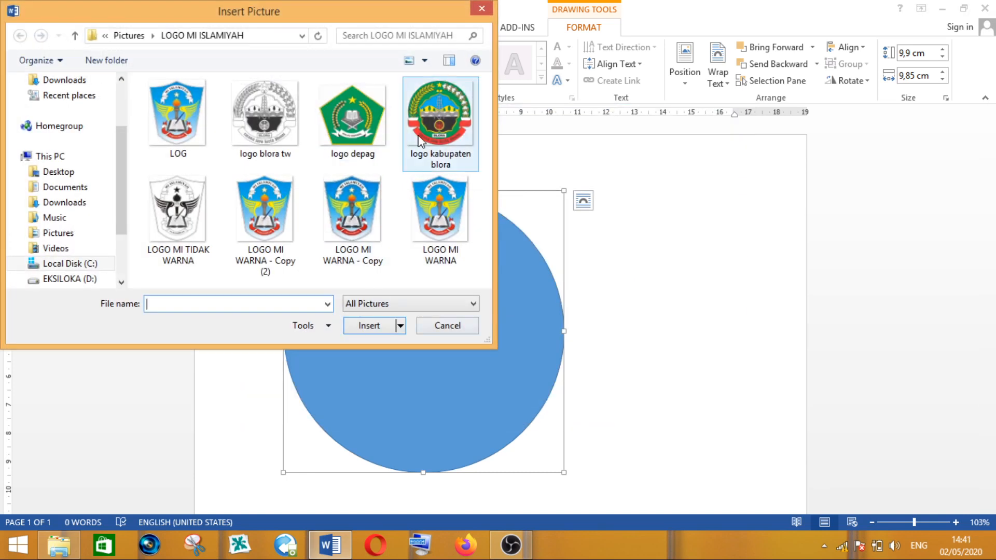
left_click_drag(339, 19, 511, 52)
left_click(530, 164)
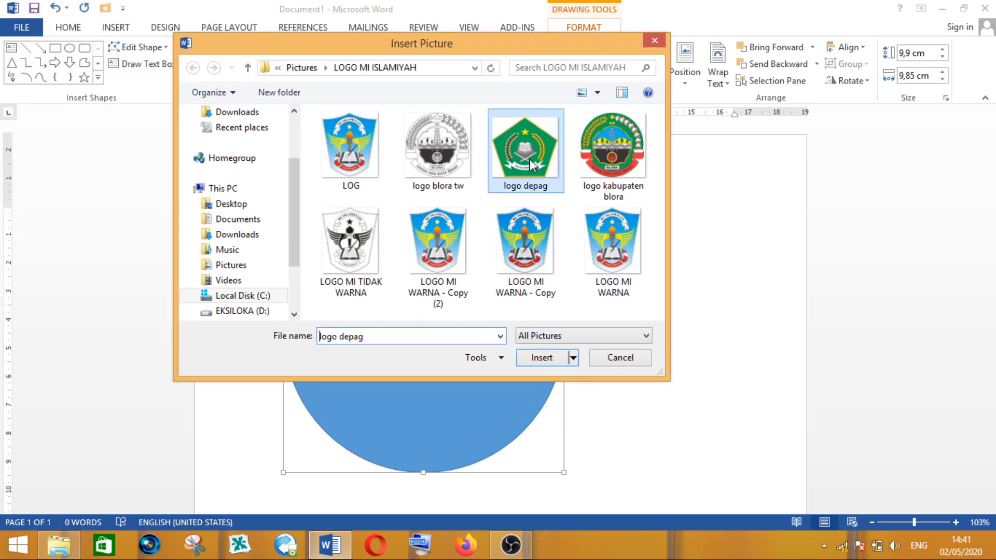
left_click(440, 165)
left_click(335, 167)
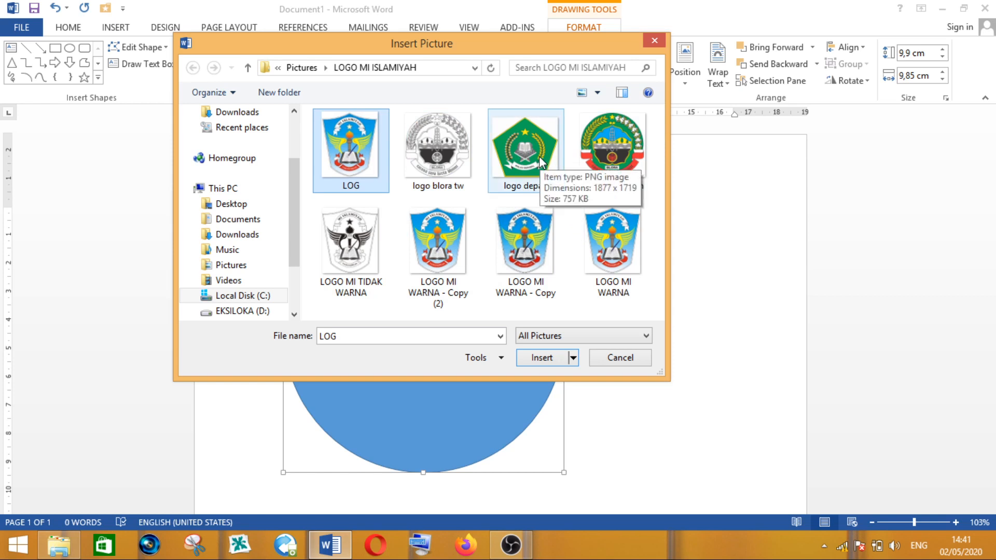
left_click(613, 155)
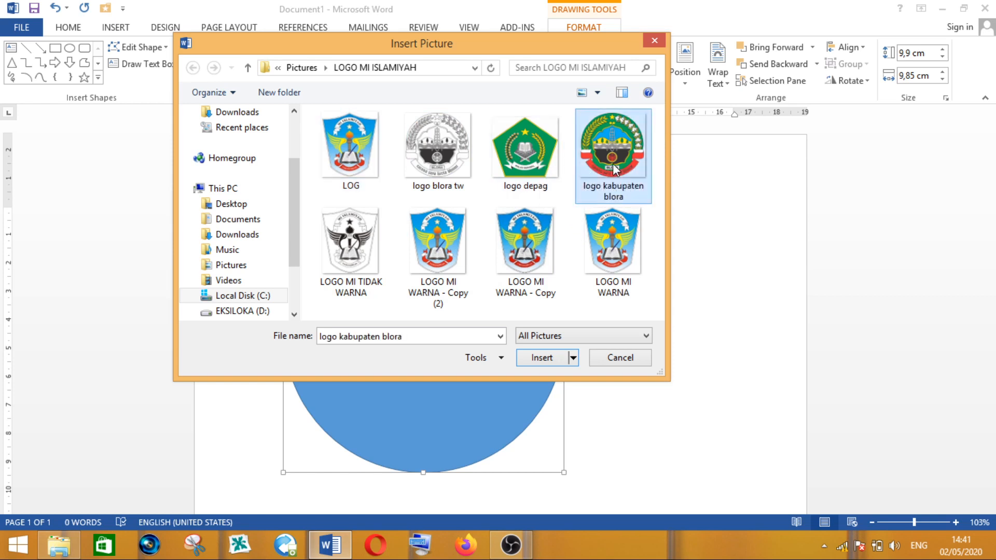
double_click(525, 162)
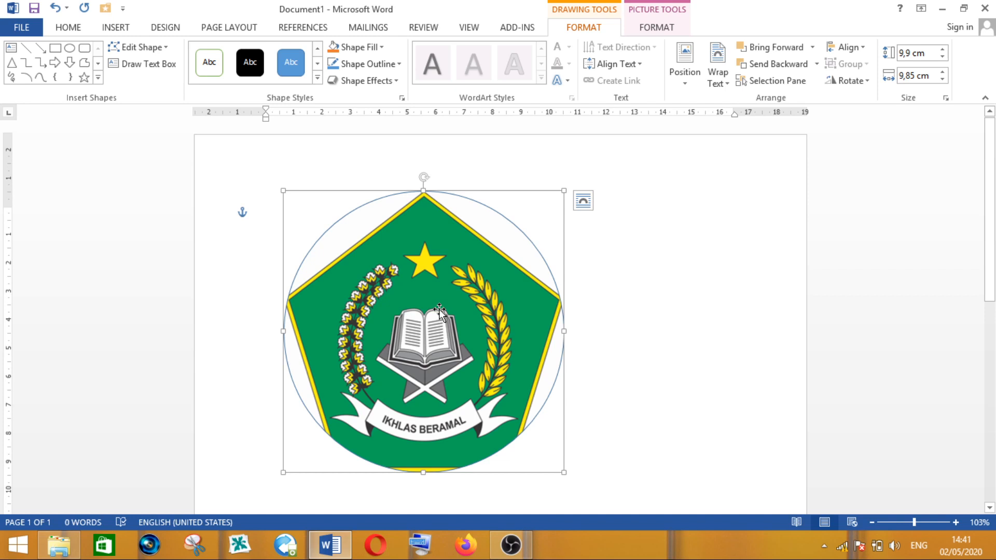
Shrink the logo circle to 7,77 by 7,67 cm, then return to the page top.
scroll(487, 319, "down", 3)
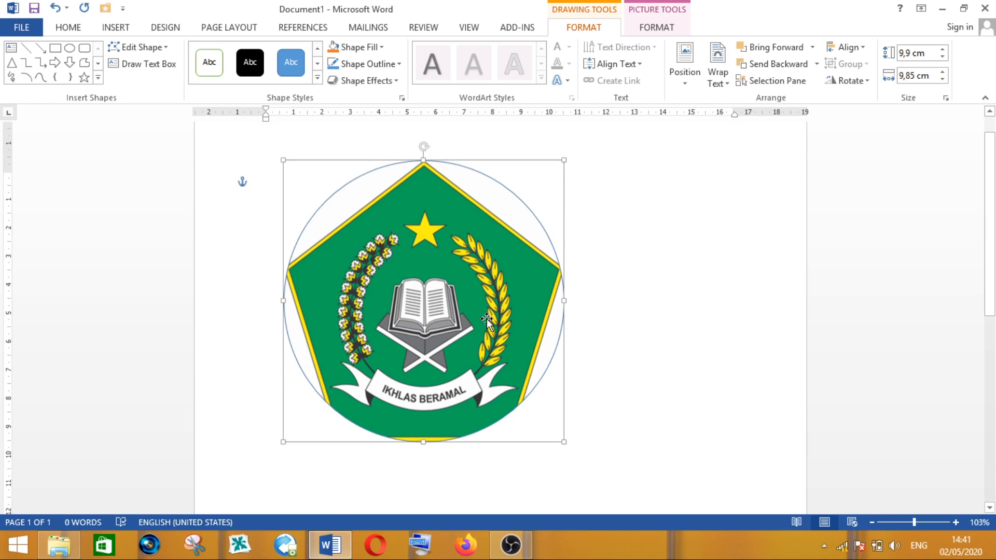
left_click_drag(564, 403, 616, 445)
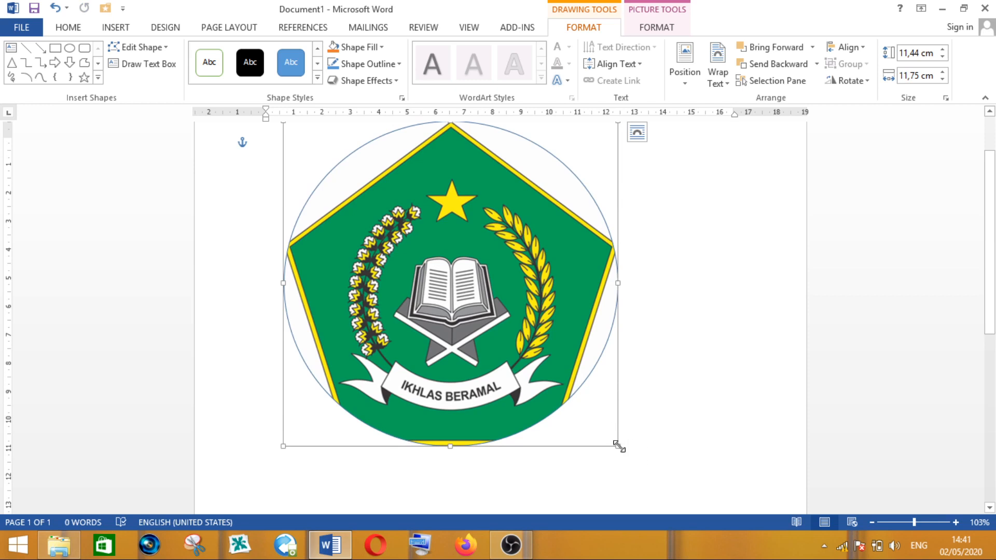
left_click_drag(619, 446, 502, 342)
left_click_drag(991, 223, 988, 187)
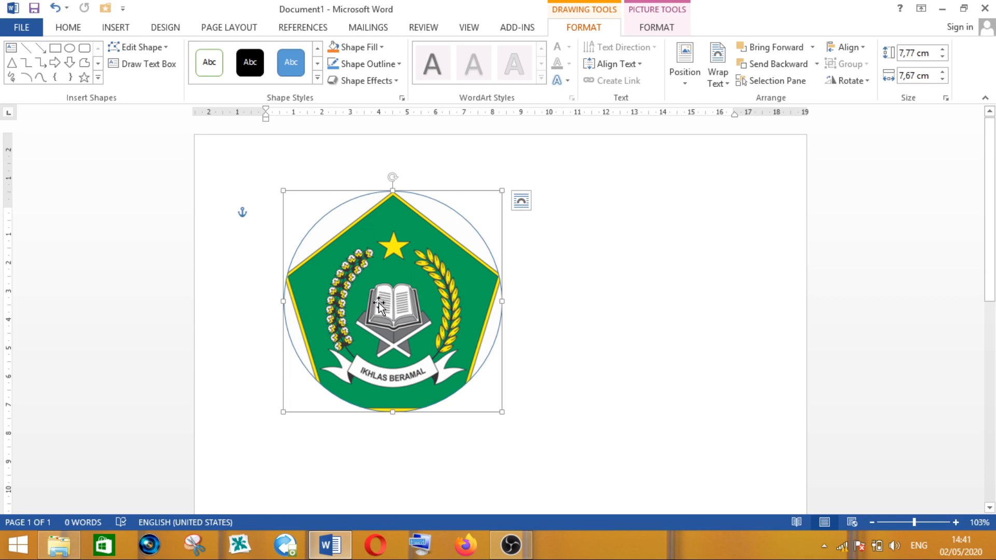
Refill the 7,77 by 7,67 cm circle with a two-person photo from the Pictures folder.
left_click(383, 48)
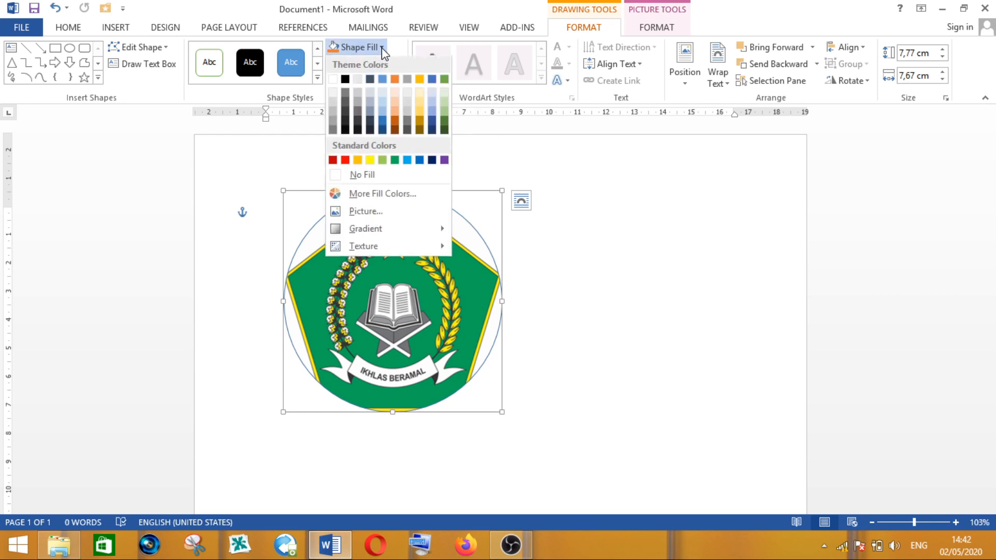
left_click(366, 212)
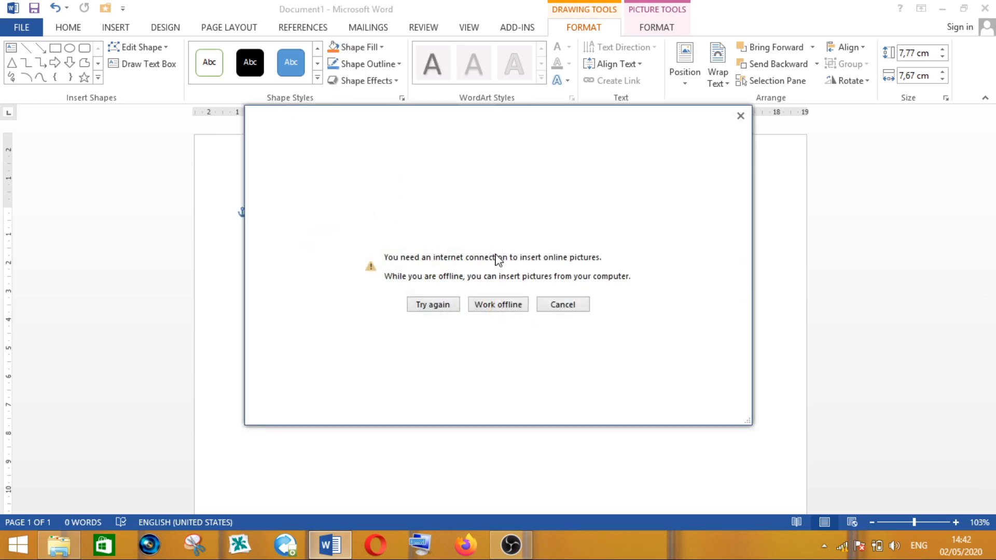
left_click(496, 310)
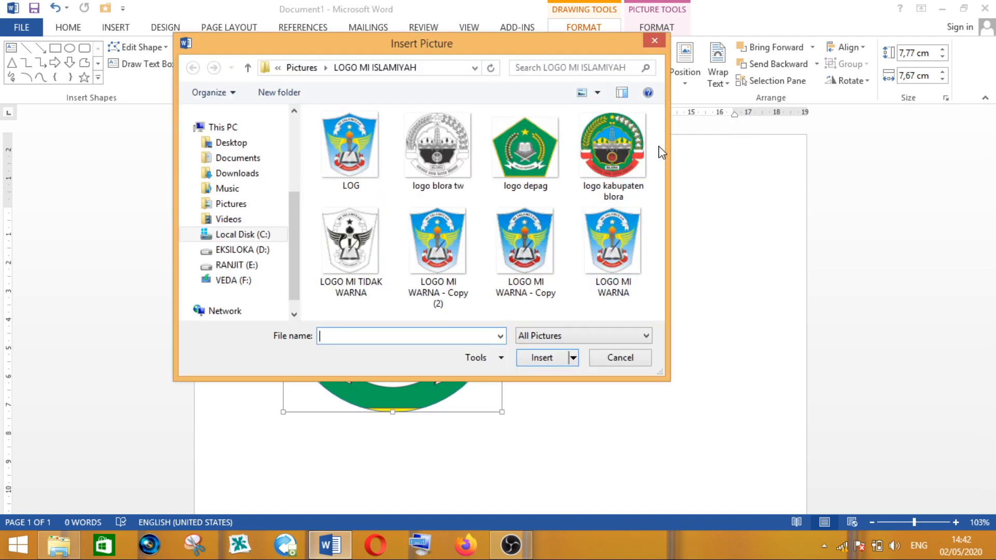
left_click(243, 206)
left_click(589, 227)
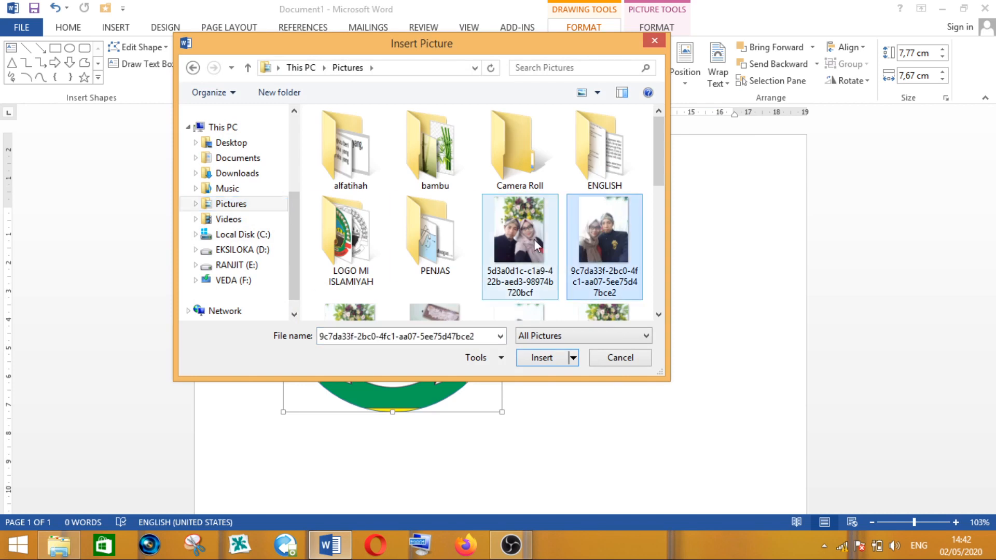
scroll(558, 242, "down", 2)
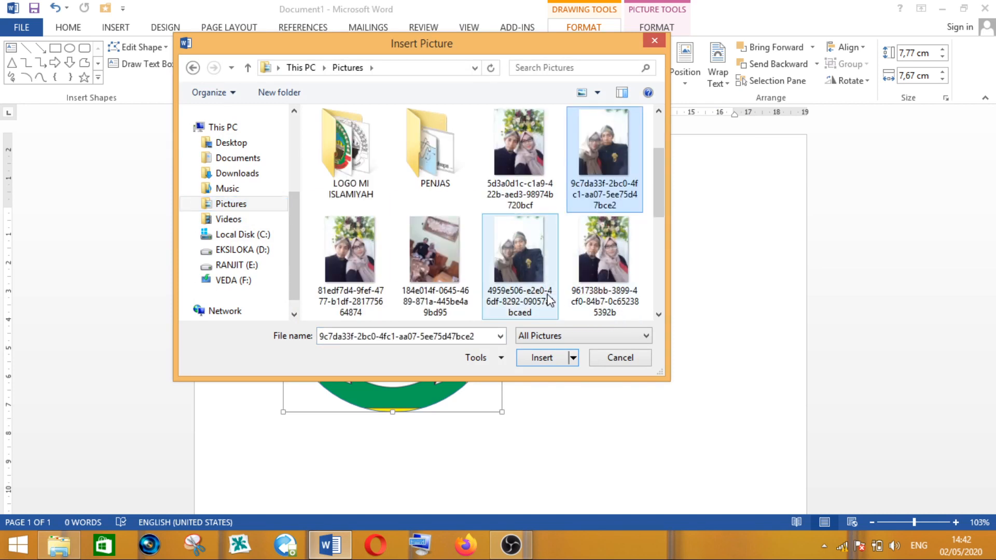
double_click(345, 257)
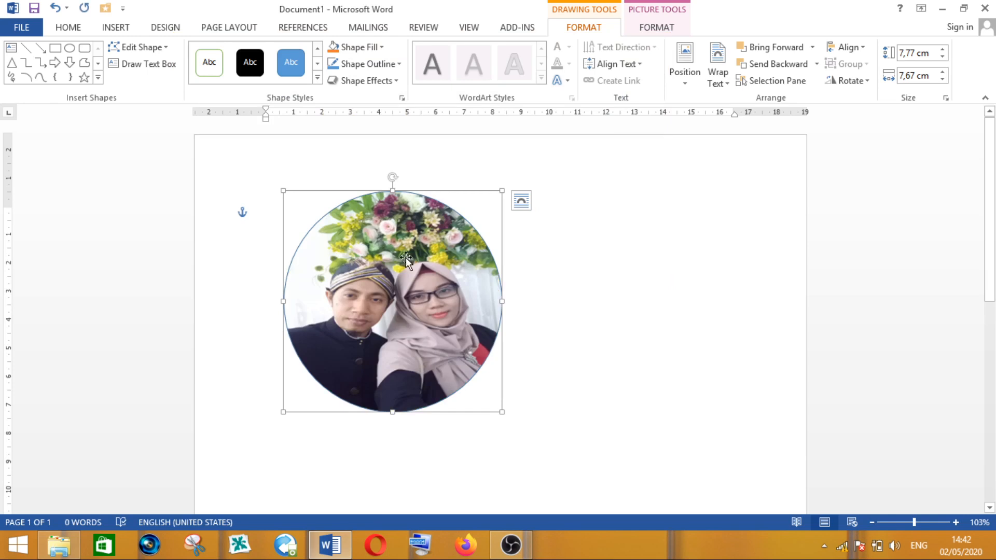
Enlarge the photo circle to about 8,49 by 8,57 cm, undoing an accidental move.
left_click(559, 258)
left_click(445, 277)
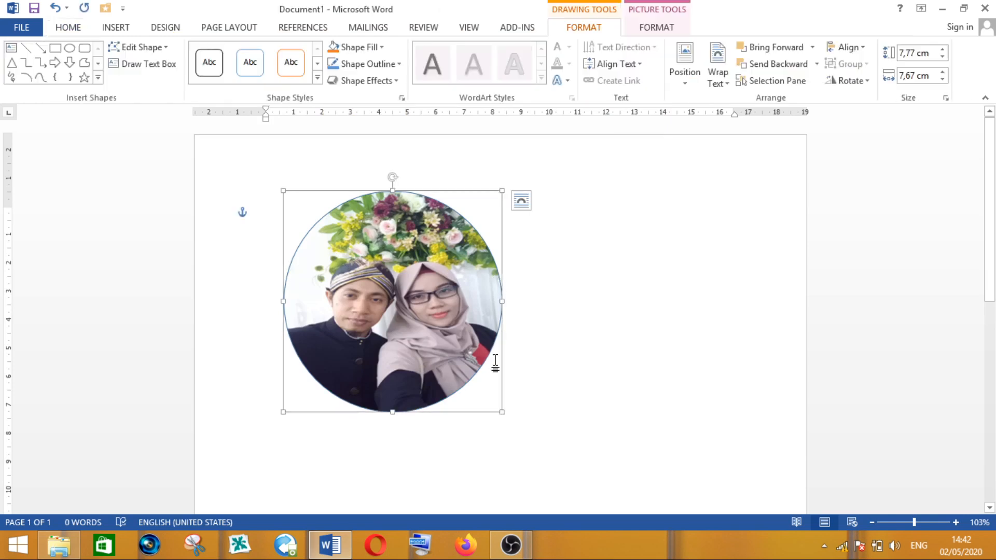
left_click_drag(502, 412, 528, 432)
left_click(586, 332)
left_click(432, 303)
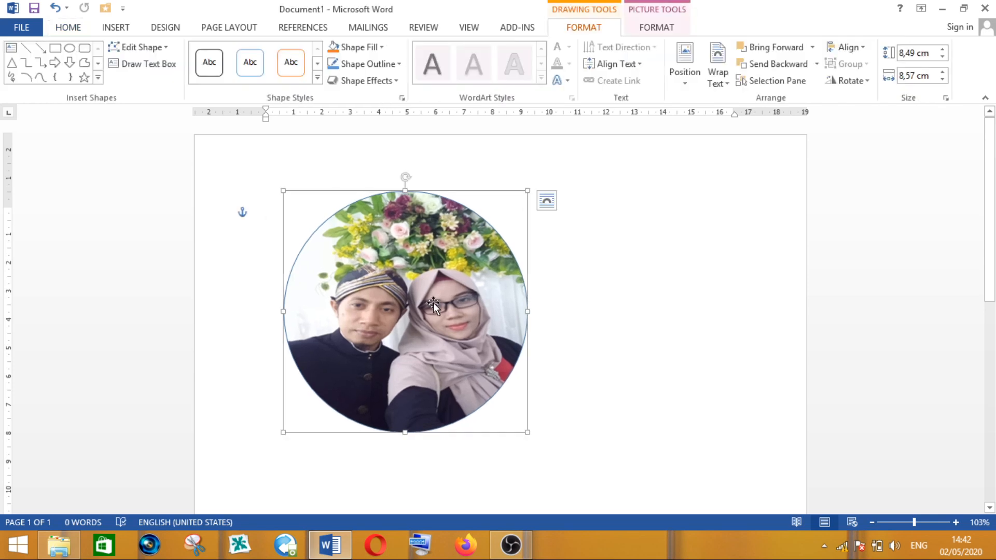
left_click_drag(524, 355, 591, 348)
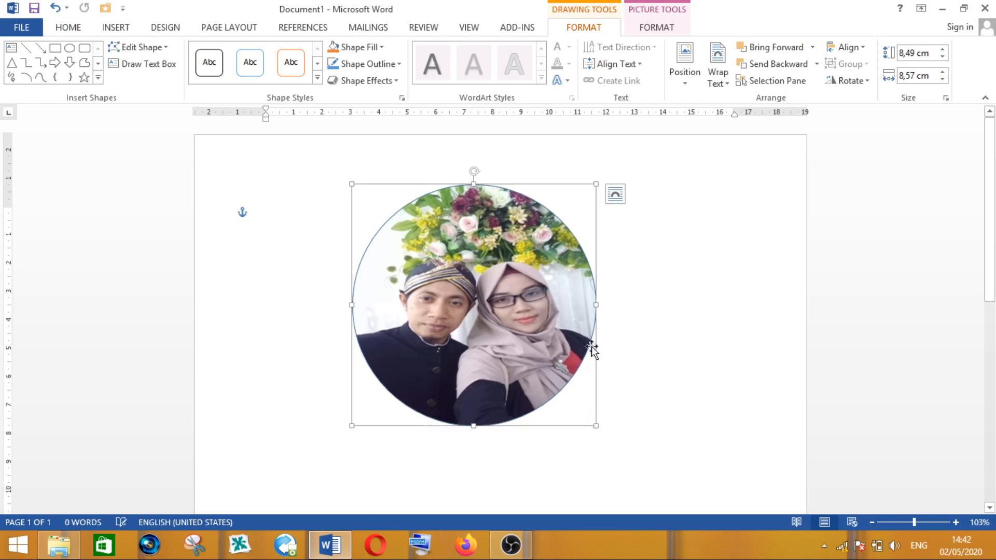
left_click(660, 289)
key("ctrl+z")
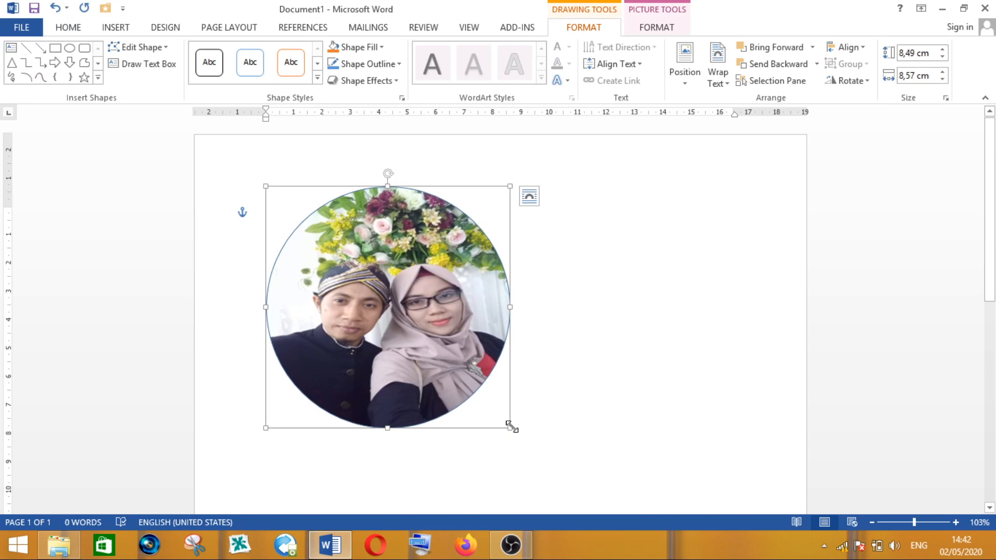
left_click_drag(510, 428, 416, 352)
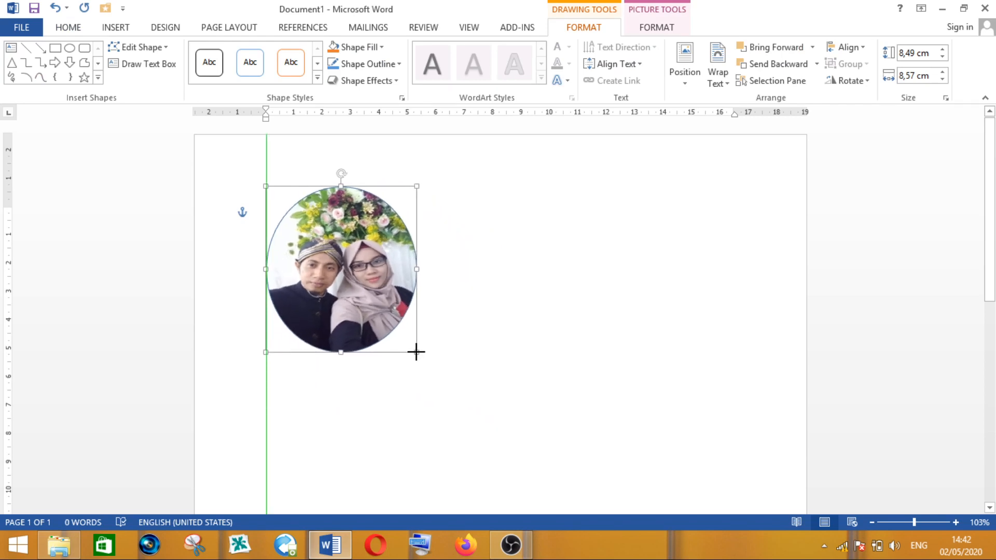
left_click_drag(416, 353, 553, 454)
left_click(623, 290)
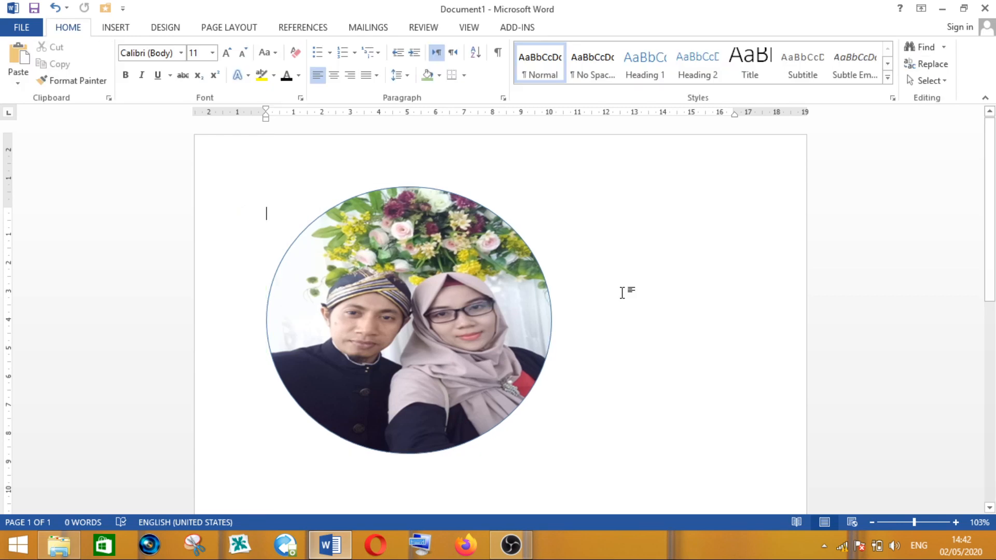